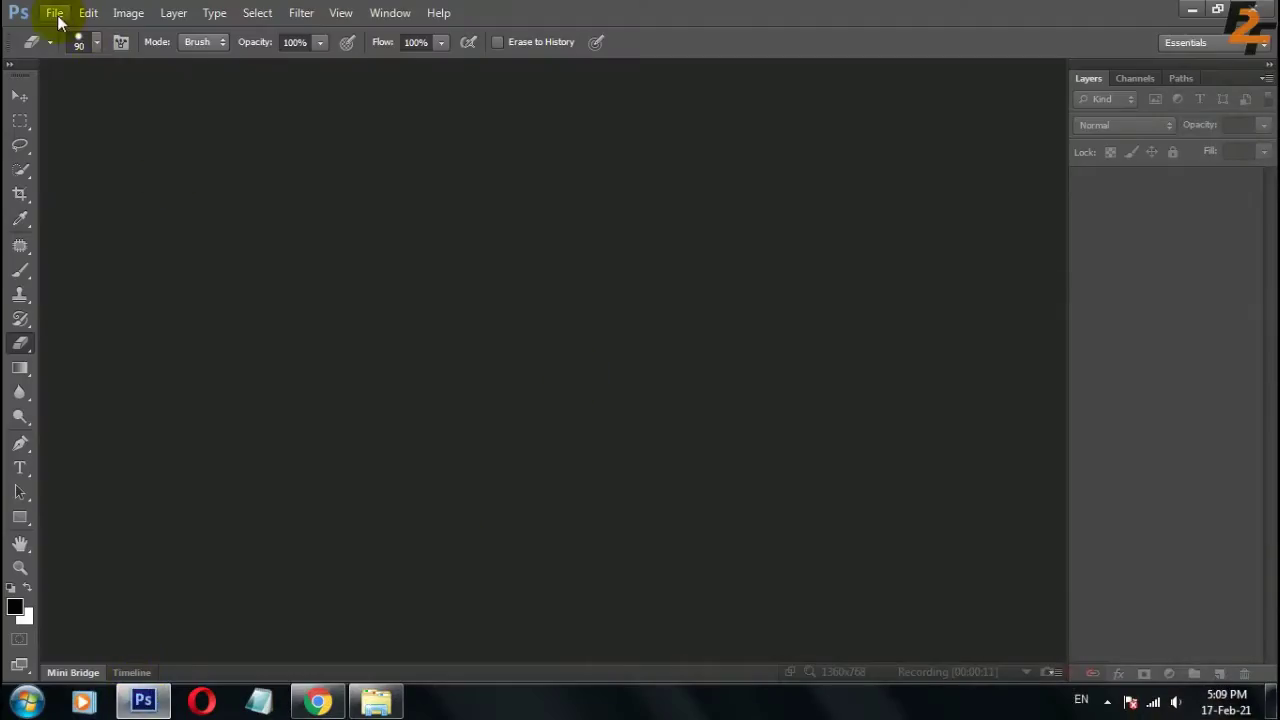
# Bring up the New document dialog, preset to A4, 210 × 297 mm at 300 ppi
pyautogui.click(54, 13)
pyautogui.click(72, 40)
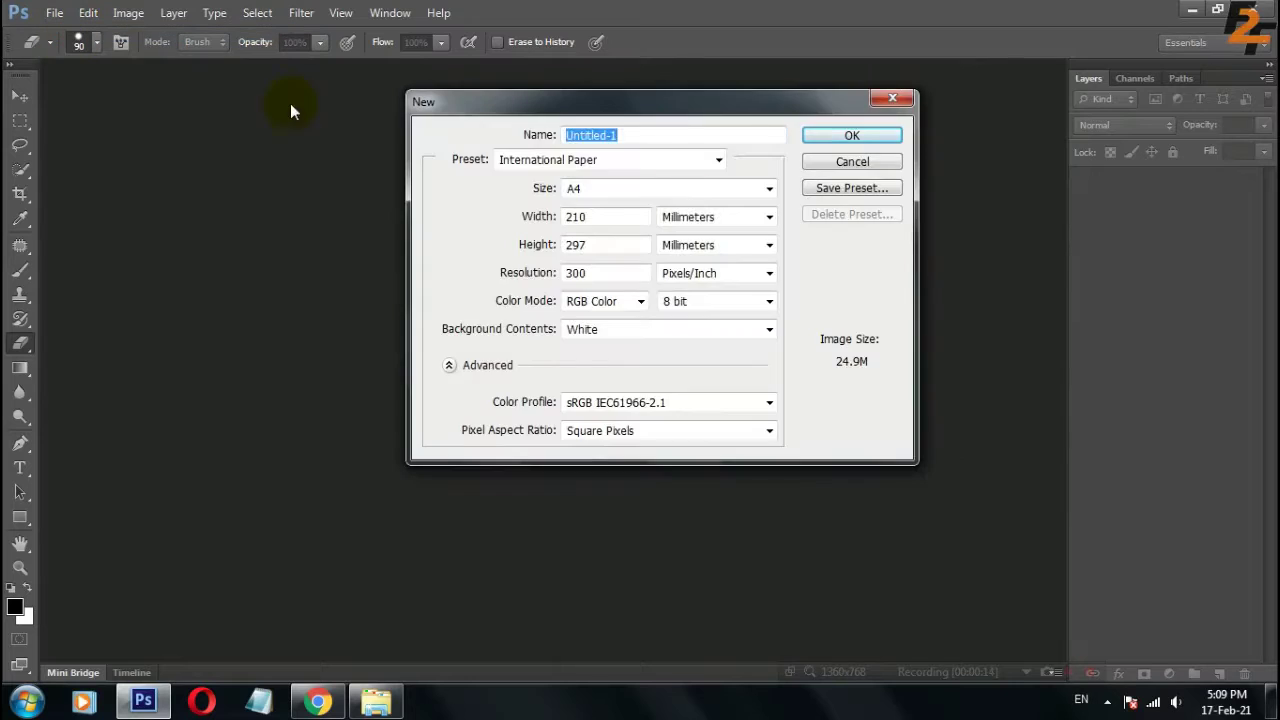
# Create the A4 canvas and place the wood floor texture onto it
pyautogui.click(834, 137)
pyautogui.click(375, 700)
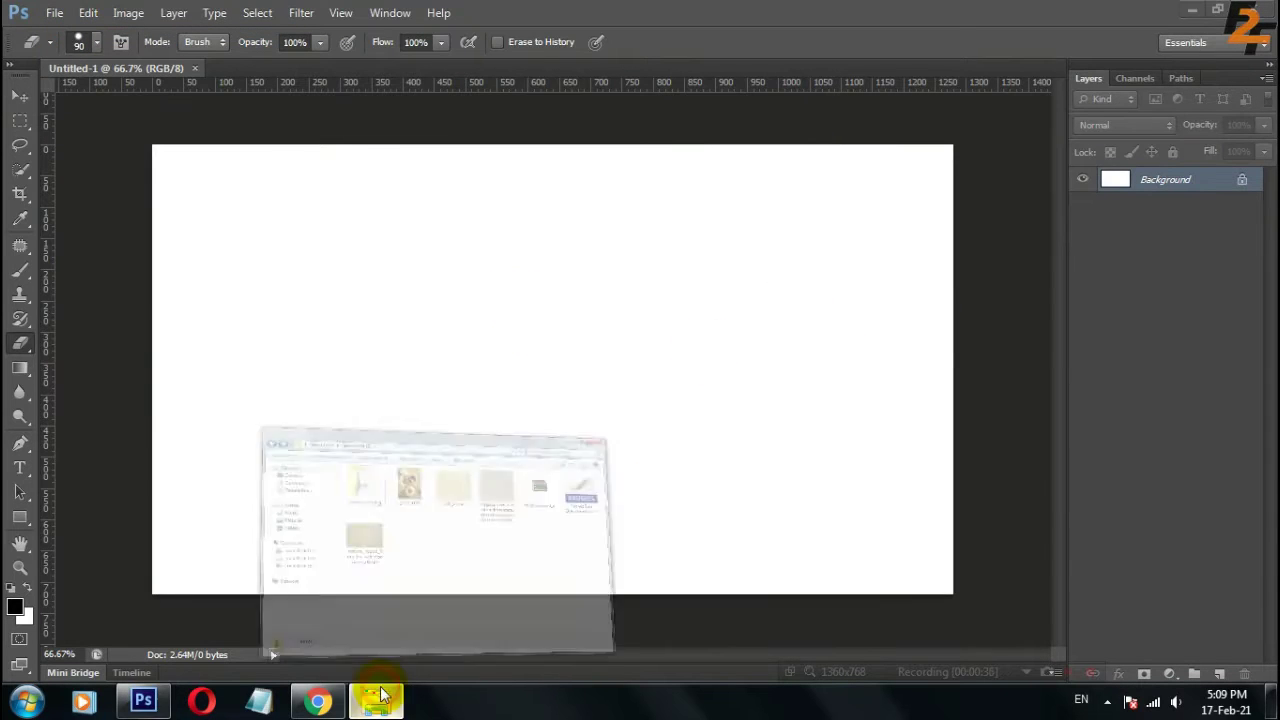
pyautogui.moveTo(335, 310)
pyautogui.mouseDown()
pyautogui.moveTo(178, 686)
pyautogui.moveTo(480, 408)
pyautogui.mouseUp()
pyautogui.moveTo(700, 365); pyautogui.dragTo(802, 369)
pyautogui.press('Return')
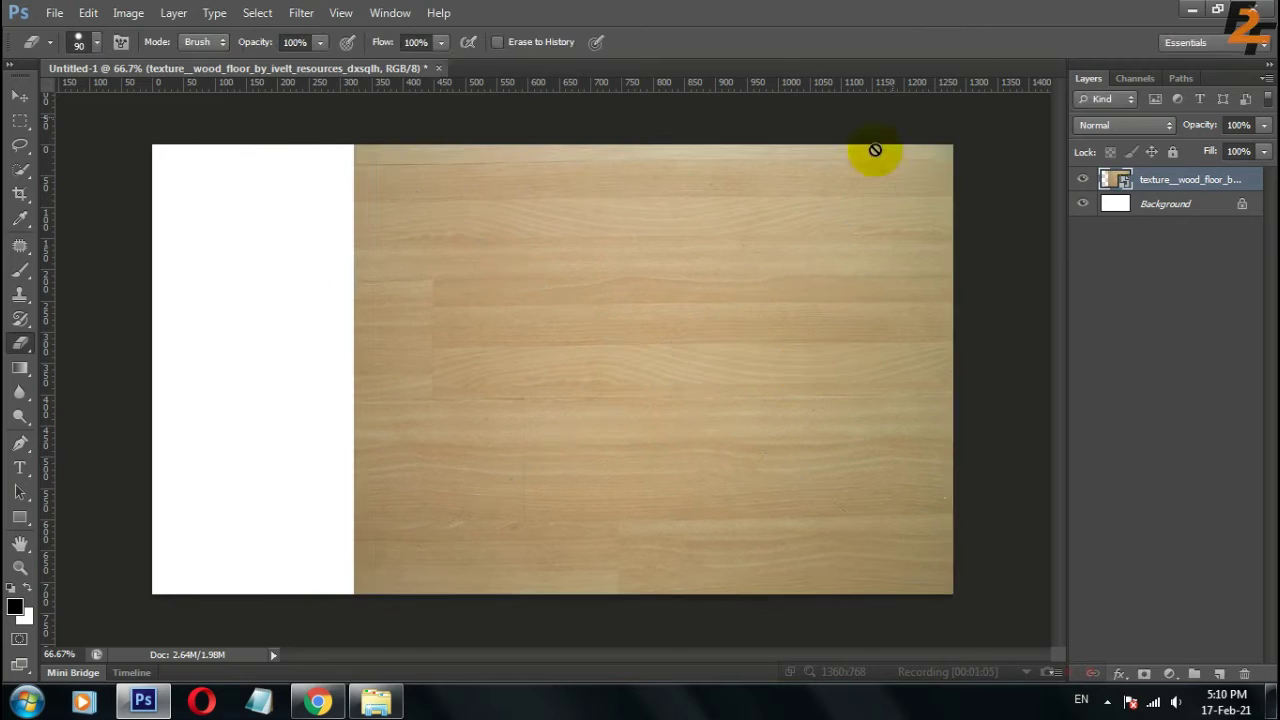
# Duplicate the wood layer, shift it left, mask out the seam, and merge it down
pyautogui.hotkey('ctrl', 'j')
pyautogui.press('v')
pyautogui.moveTo(397, 407); pyautogui.dragTo(167, 387)
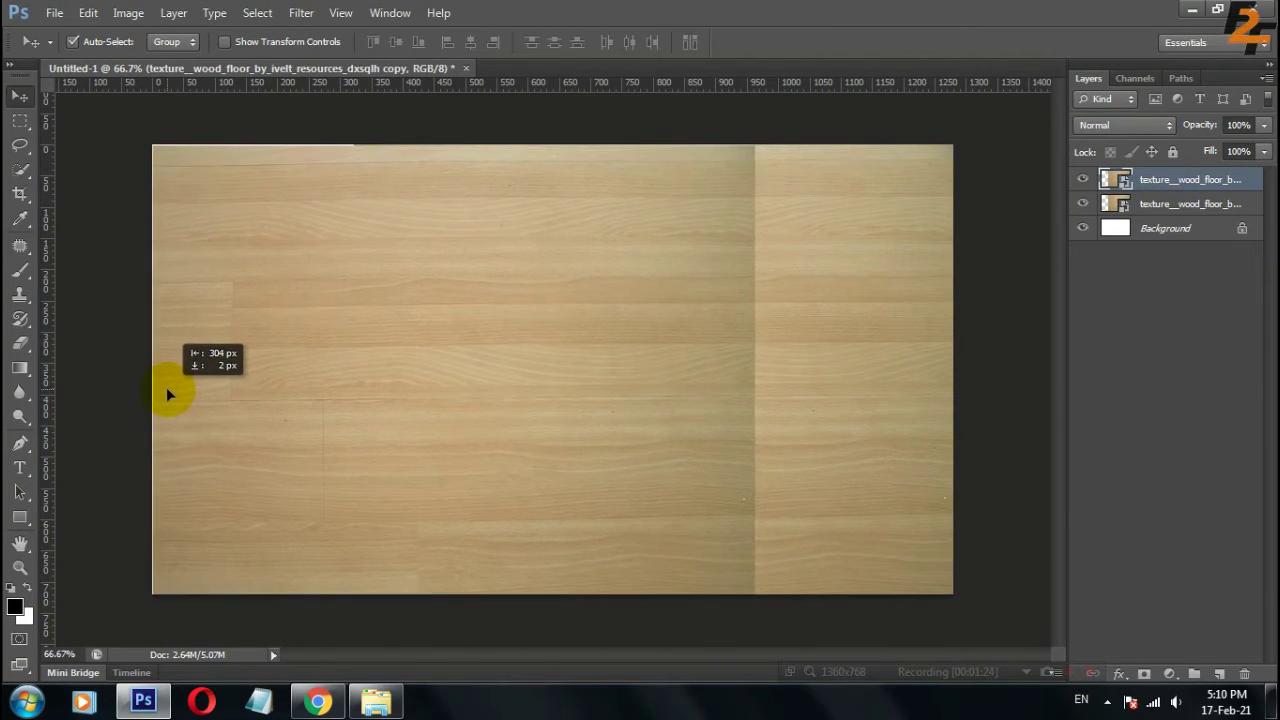
pyautogui.click(1144, 673)
pyautogui.press('b')
pyautogui.rightClick(934, 277)
pyautogui.click(934, 277)
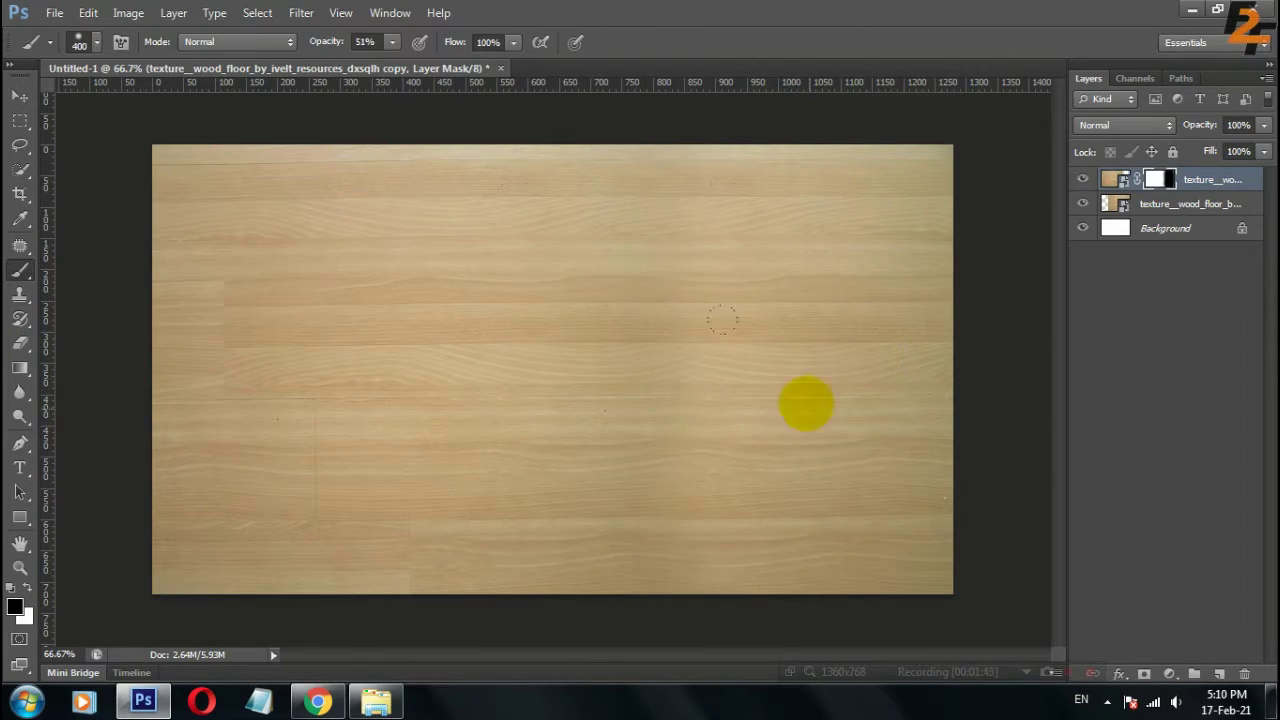
pyautogui.rightClick(1205, 180)
pyautogui.click(1030, 112)
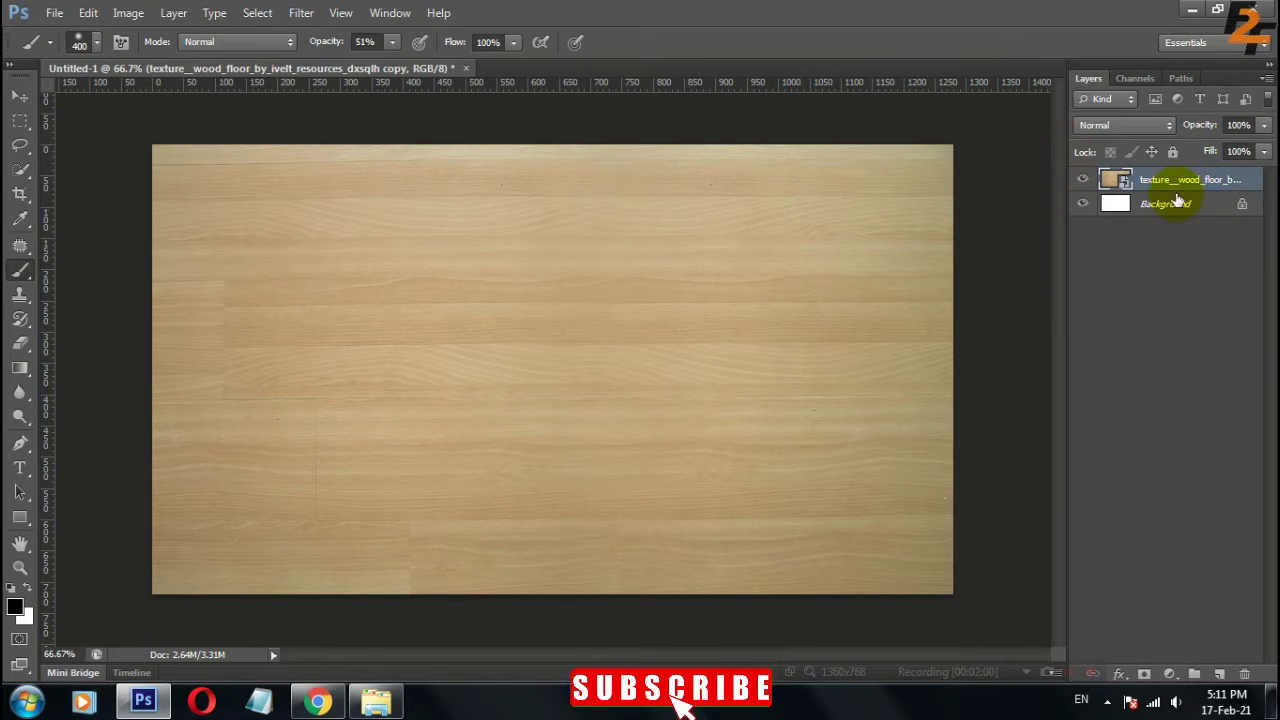
# Add a Hue/Saturation adjustment with Saturation -83 to grey out the wood
pyautogui.click(1170, 676)
pyautogui.click(1094, 444)
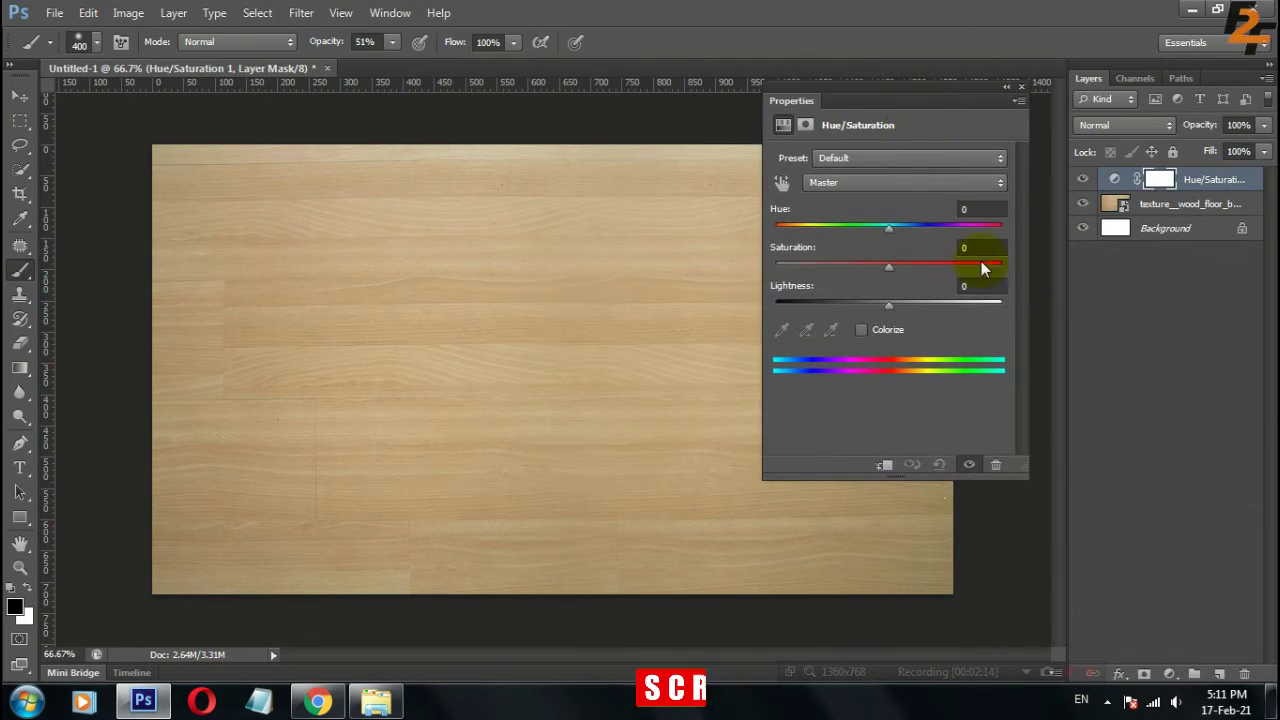
pyautogui.moveTo(872, 270); pyautogui.dragTo(800, 275)
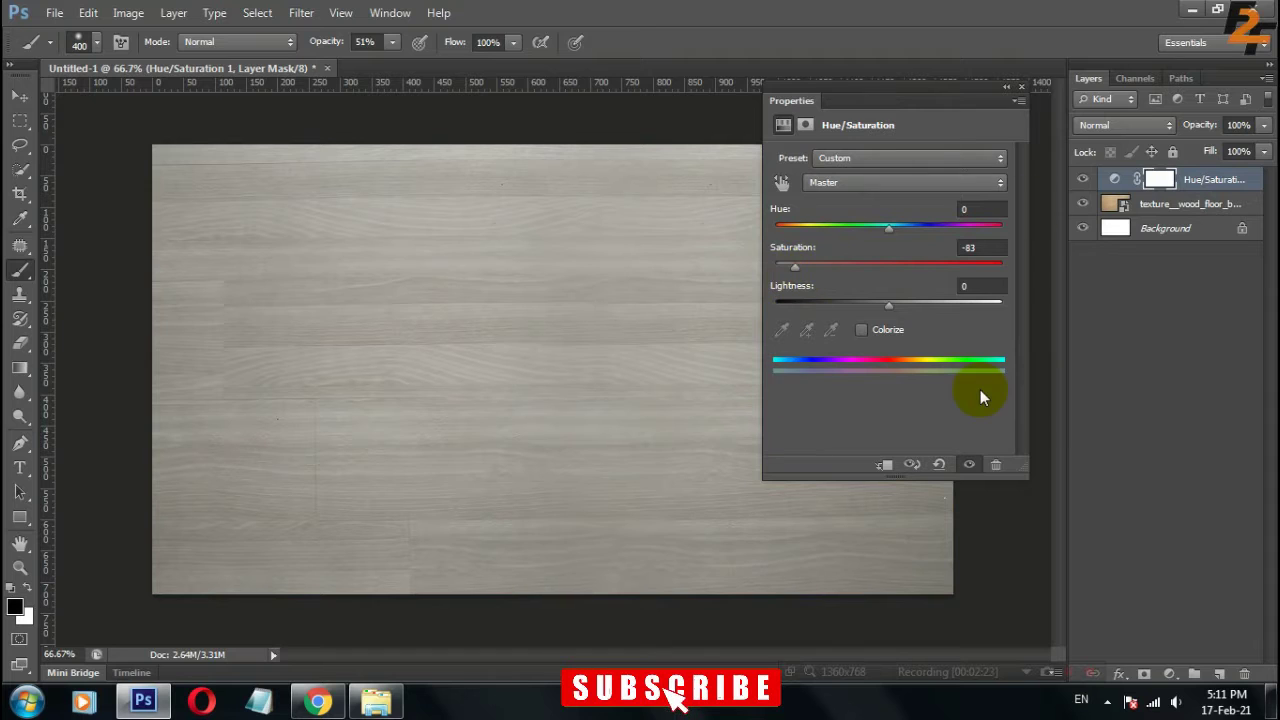
pyautogui.click(1007, 87)
# Add a Levels adjustment with midtone 1.17 and white point 238
pyautogui.click(1082, 179)
pyautogui.click(1082, 179)
pyautogui.click(1170, 676)
pyautogui.click(1100, 360)
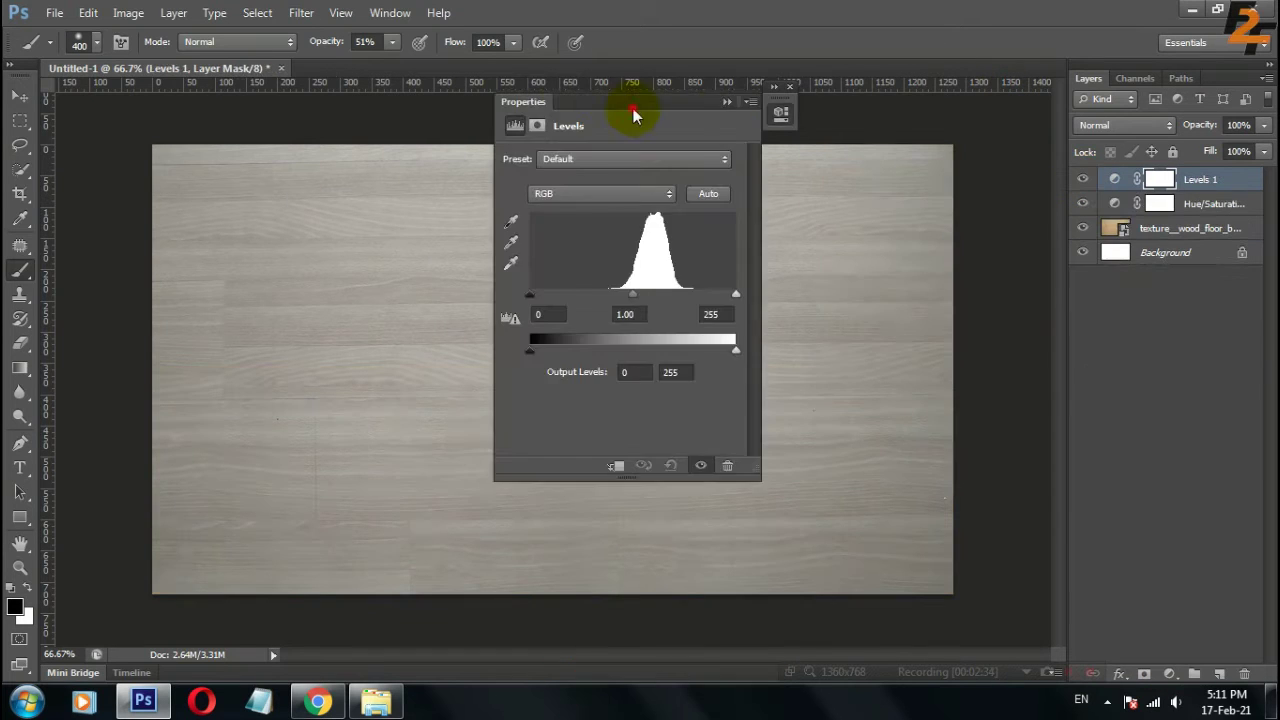
pyautogui.moveTo(633, 108); pyautogui.dragTo(910, 117)
pyautogui.moveTo(910, 293); pyautogui.dragTo(899, 293)
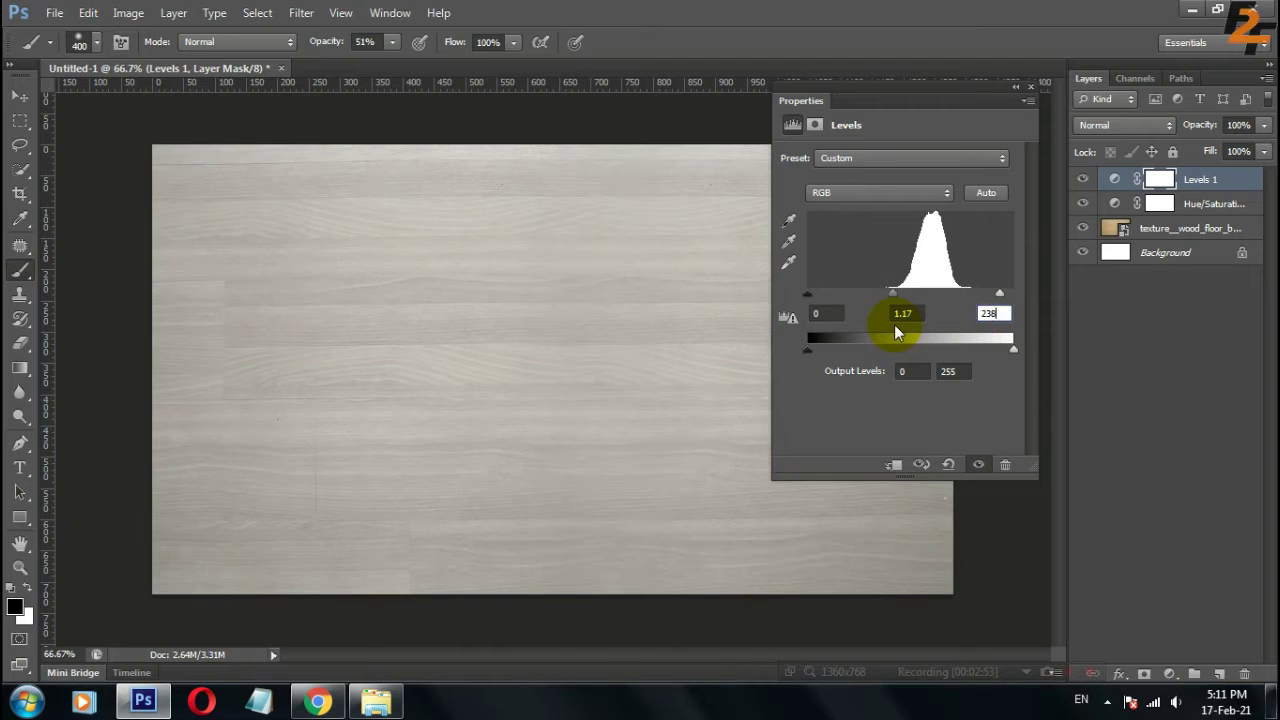
pyautogui.click(1015, 87)
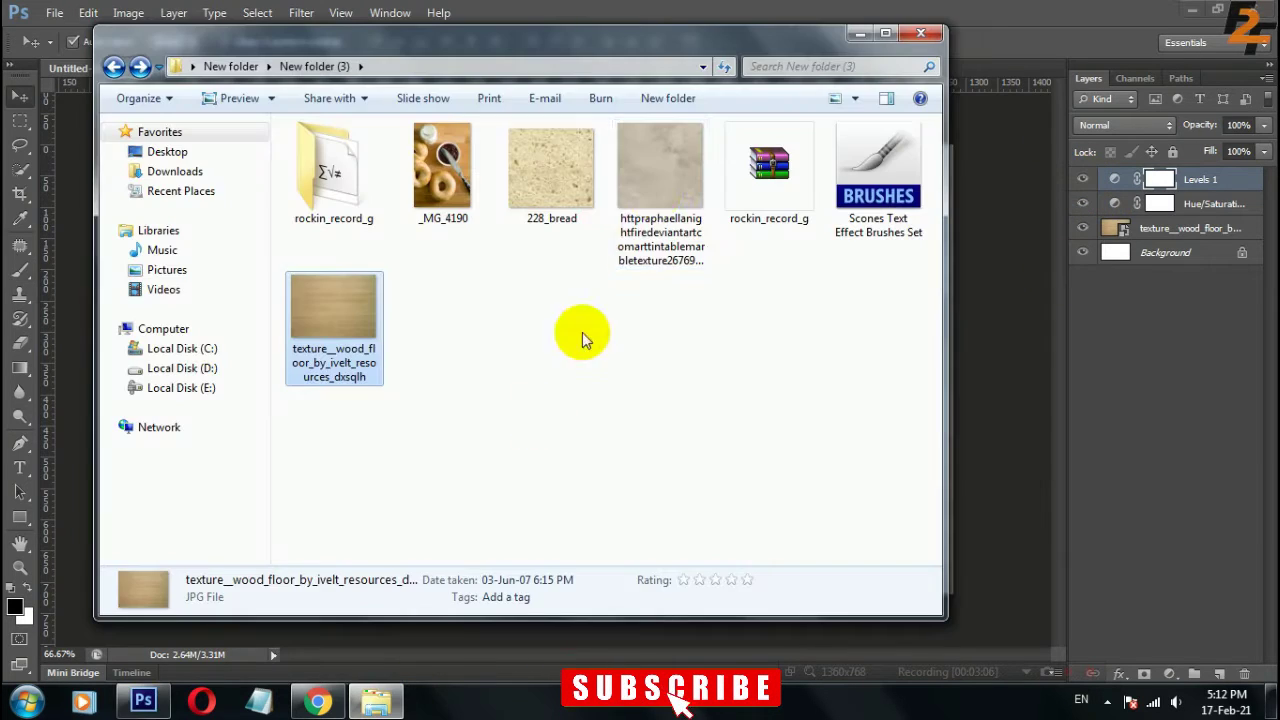
# Place the stained marble texture and scale it to fill the canvas
pyautogui.moveTo(663, 206)
pyautogui.mouseDown()
pyautogui.moveTo(414, 571)
pyautogui.moveTo(530, 357)
pyautogui.mouseUp()
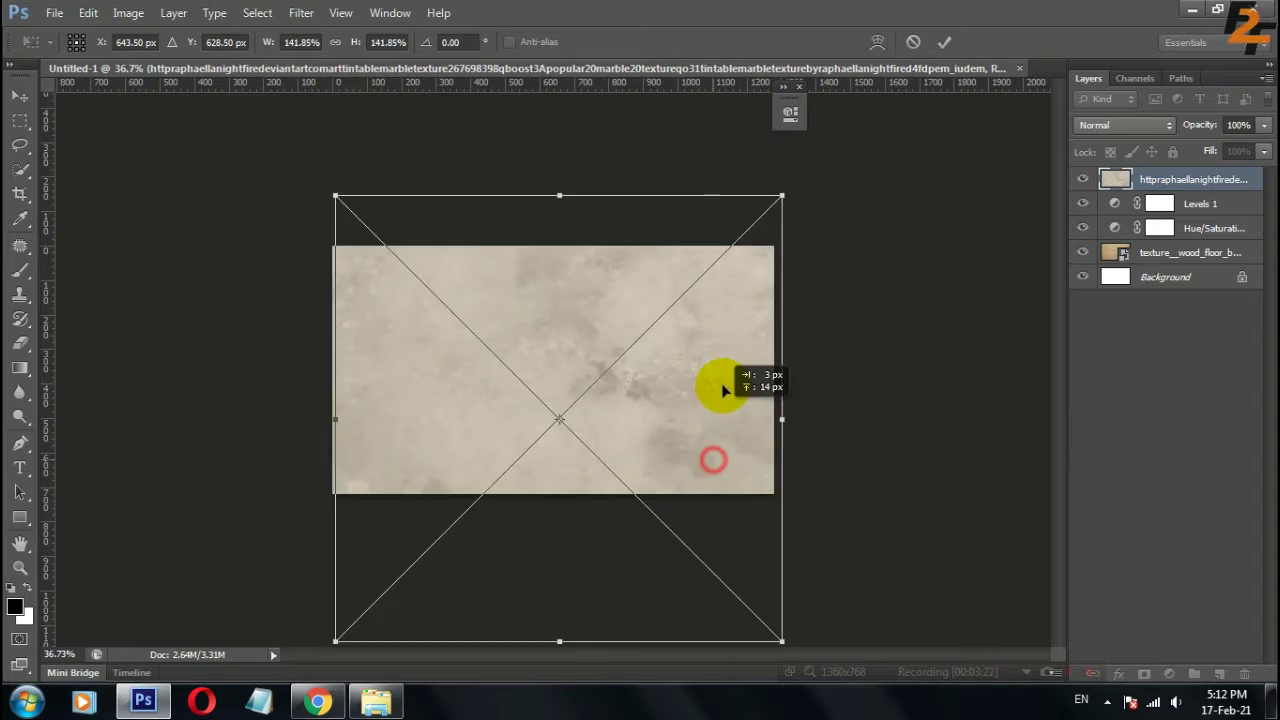
pyautogui.moveTo(714, 386); pyautogui.dragTo(771, 591)
pyautogui.click(944, 42)
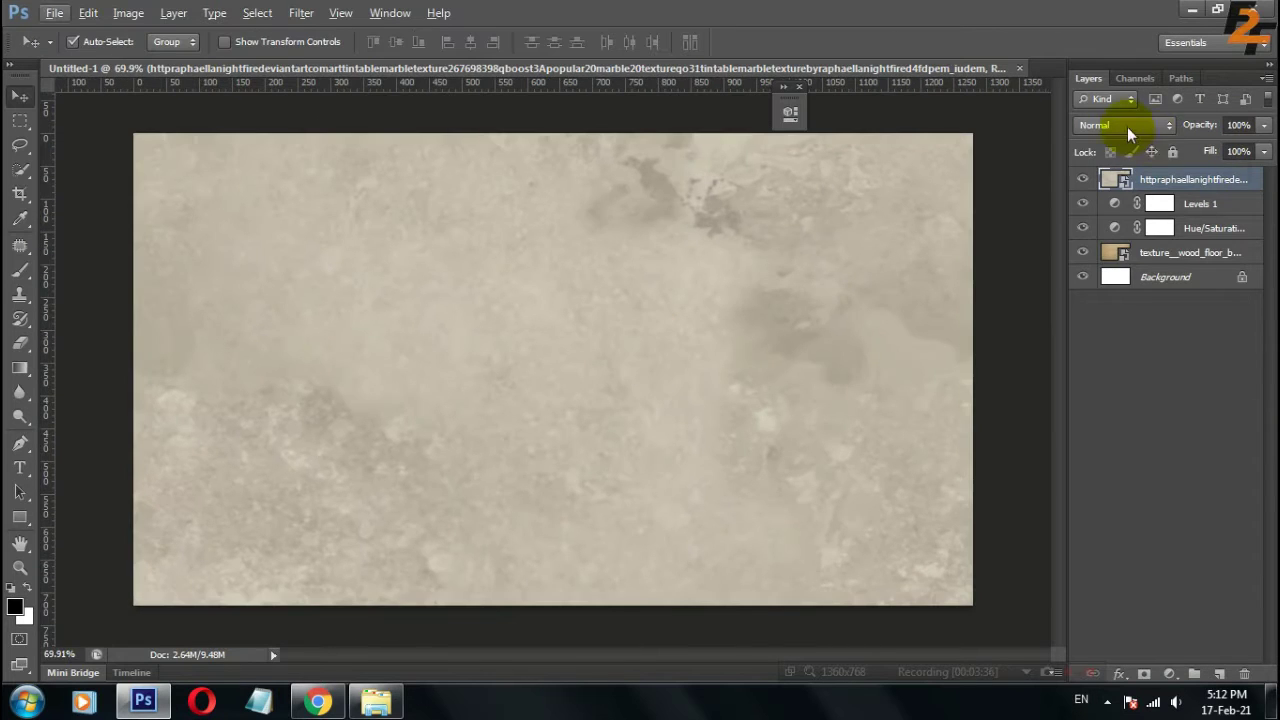
# Blend the marble layer in Color Burn at 30% opacity
pyautogui.click(1125, 125)
pyautogui.click(1098, 228)
pyautogui.click(1238, 125)
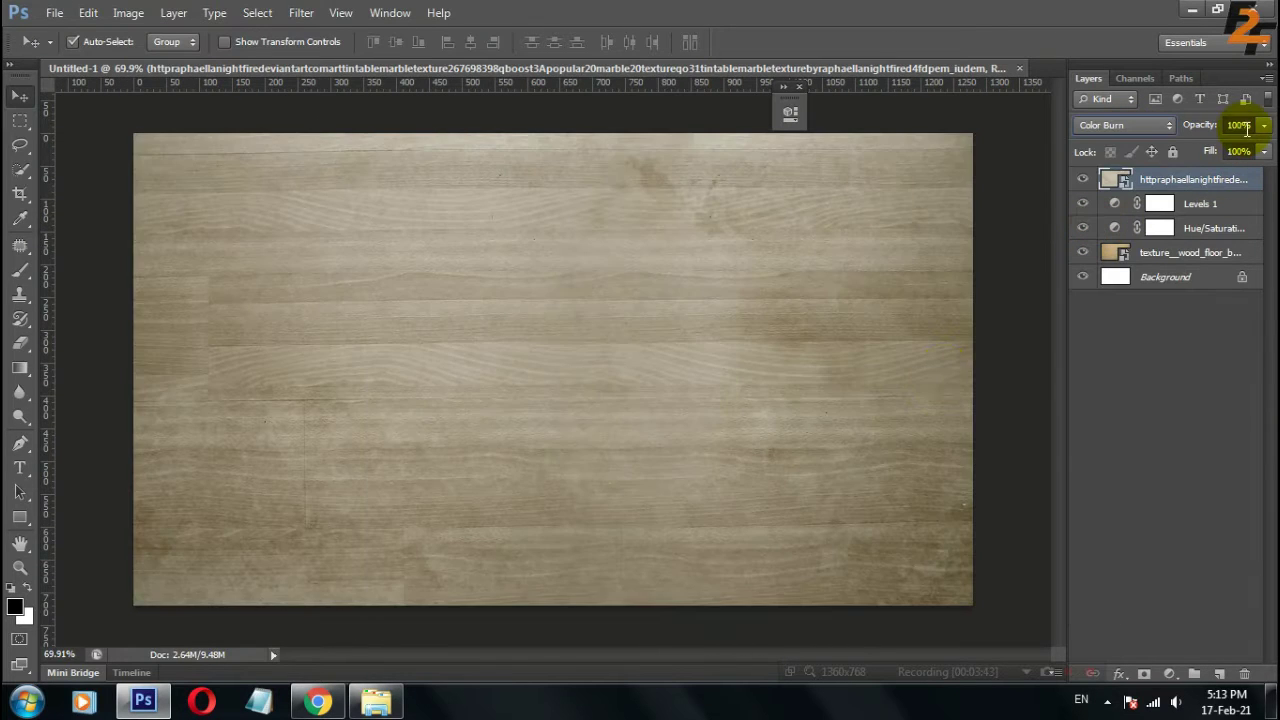
pyautogui.write('30')
pyautogui.press('Return')
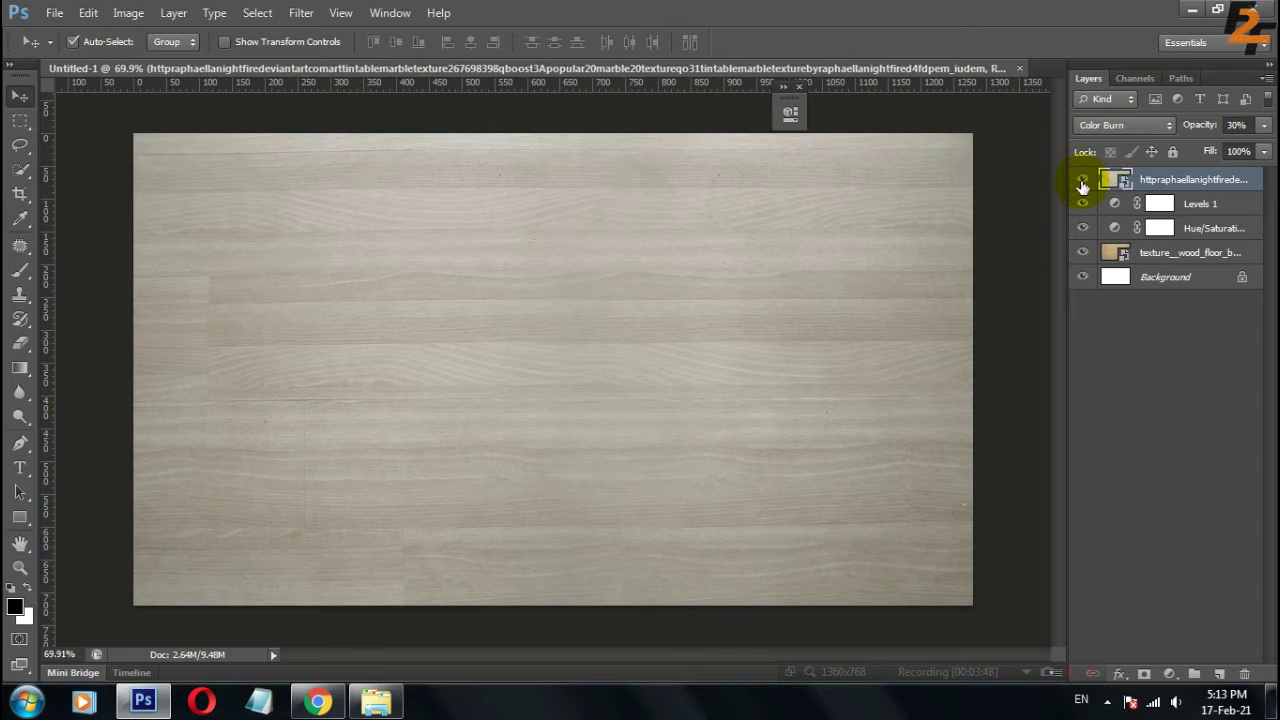
pyautogui.click(1082, 183)
# Pick the Horizontal Type tool with text colour f2ece6
pyautogui.rightClick(19, 467)
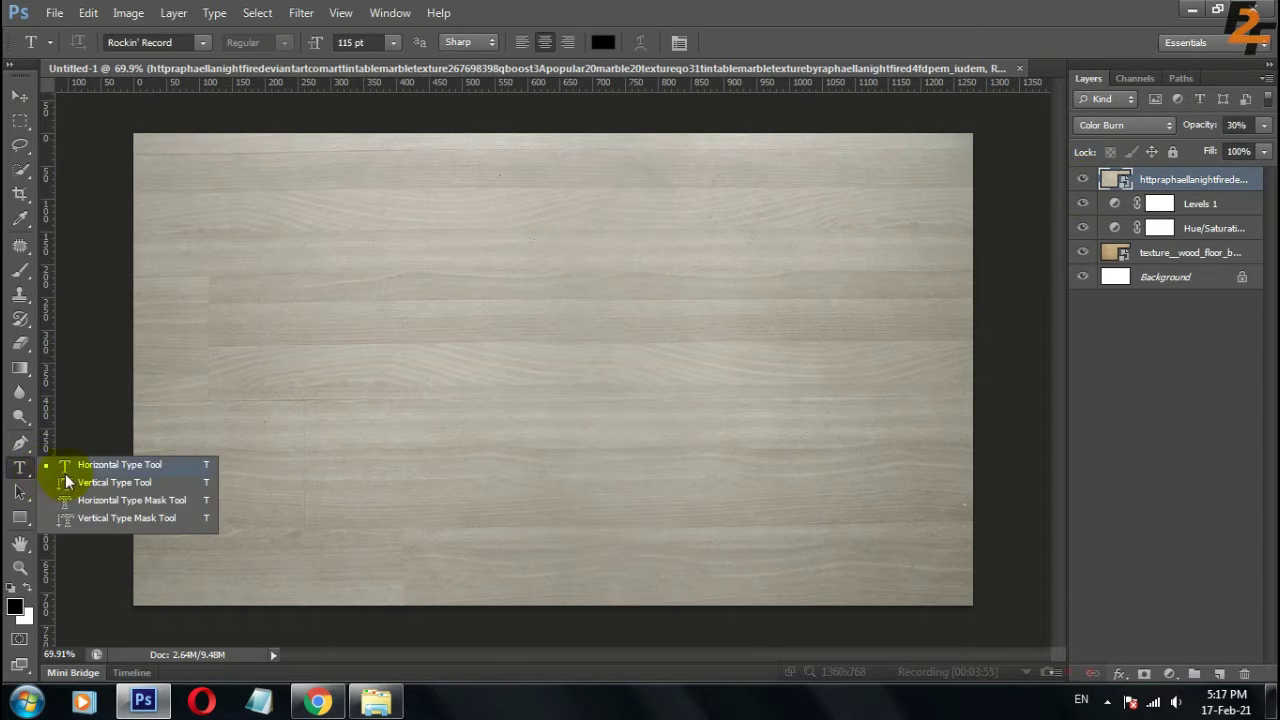
pyautogui.click(110, 461)
pyautogui.click(16, 607)
pyautogui.write('f2ece6')
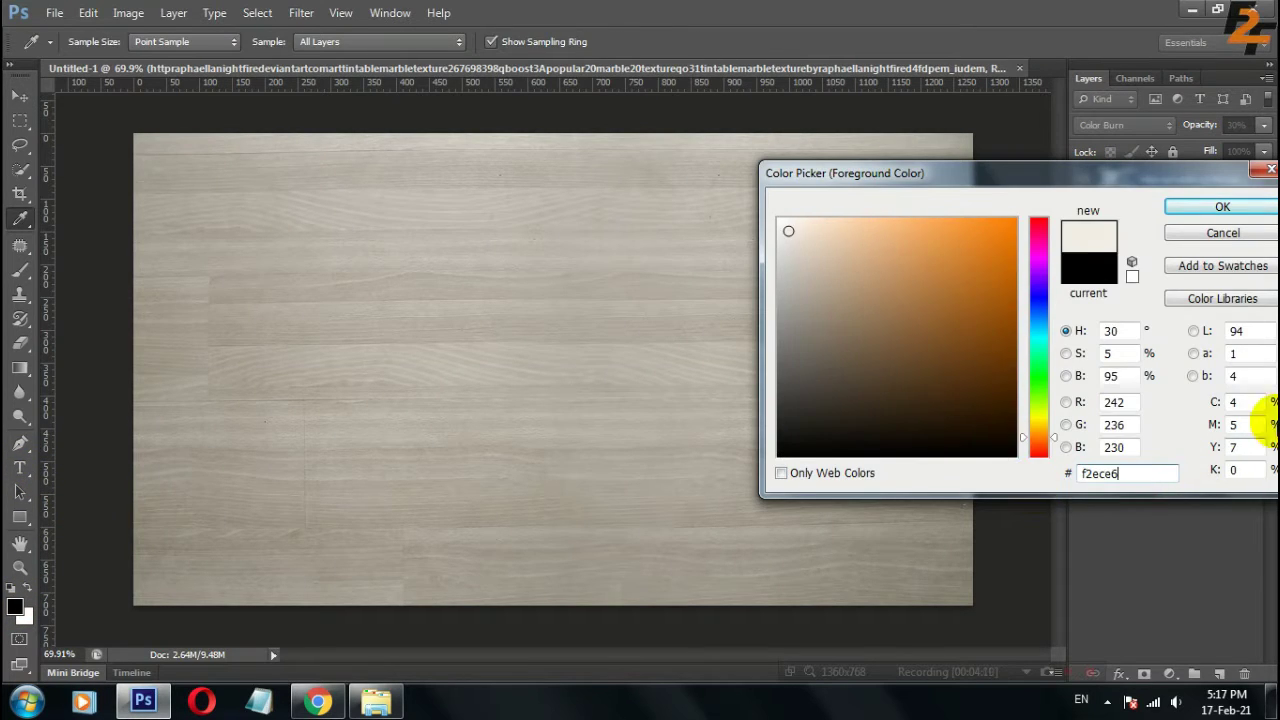
pyautogui.click(1222, 206)
# Type YUMMY with tracking 10, commit it, and nudge it lower
pyautogui.click(367, 281)
pyautogui.write('YUMMY')
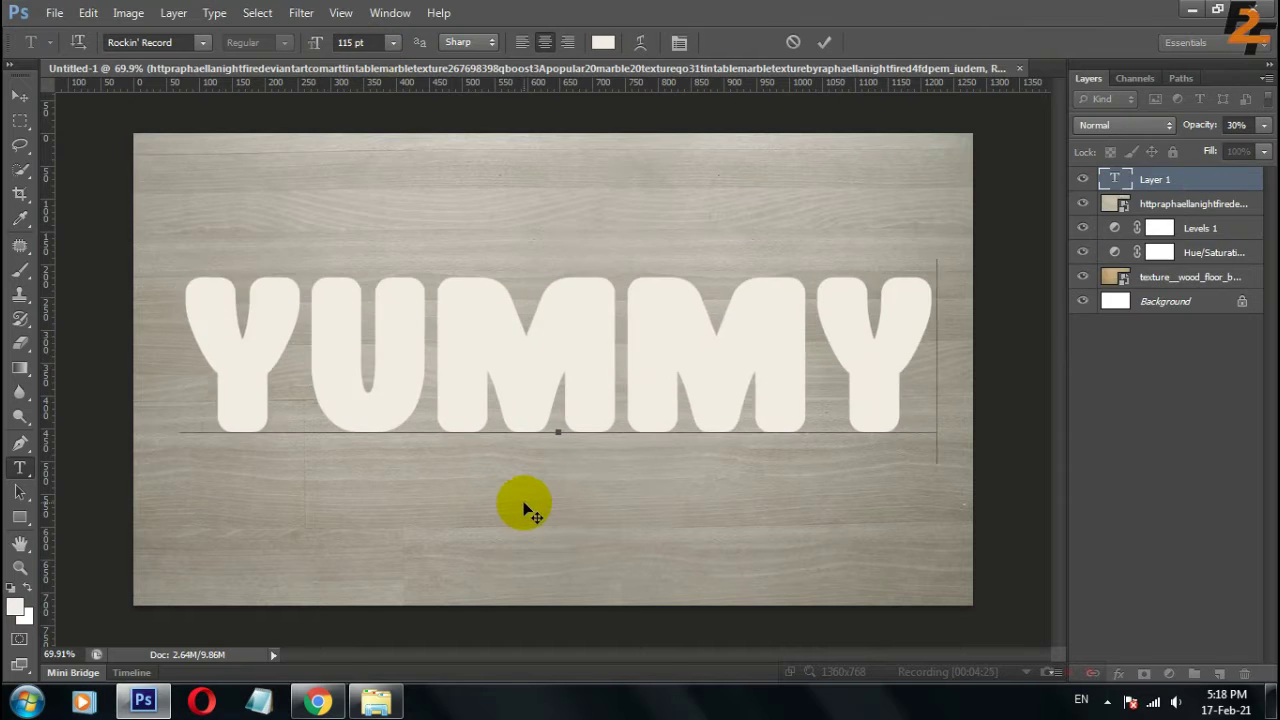
pyautogui.doubleClick(1115, 179)
pyautogui.click(766, 147)
pyautogui.write('10')
pyautogui.press('Return')
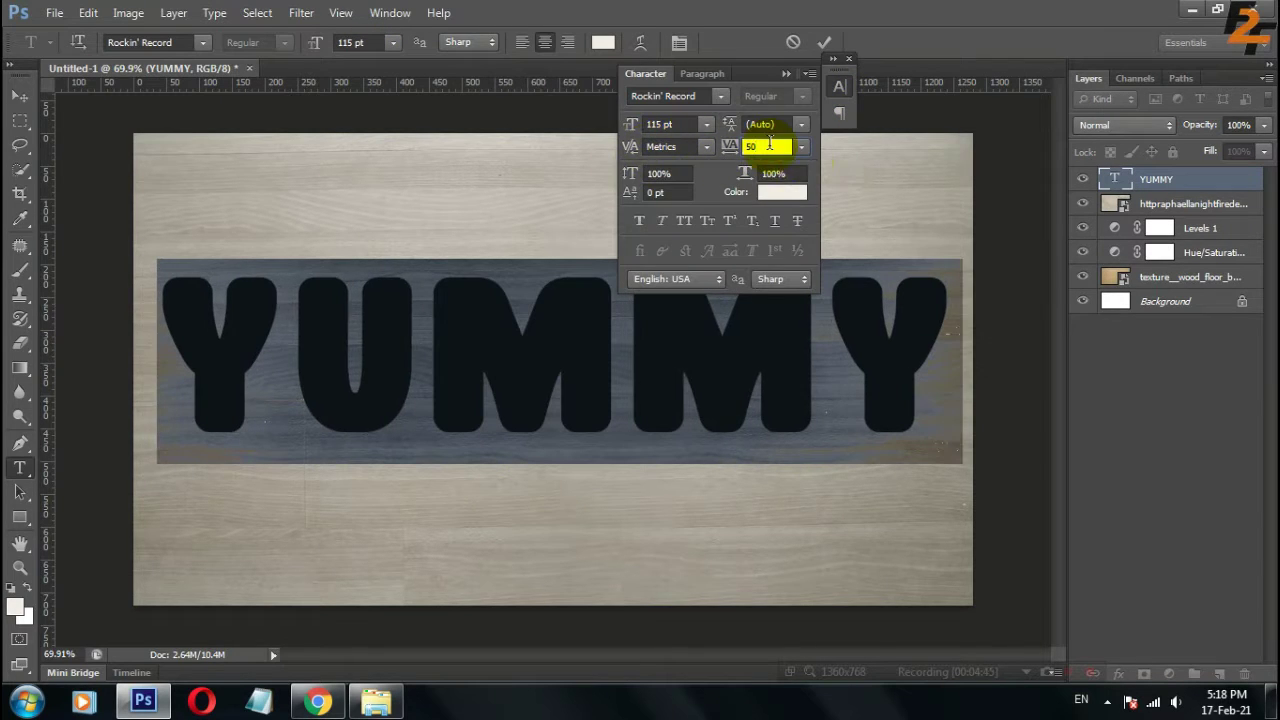
pyautogui.hotkey('ctrl', 'Return')
pyautogui.press('v')
pyautogui.moveTo(590, 375); pyautogui.dragTo(557, 423)
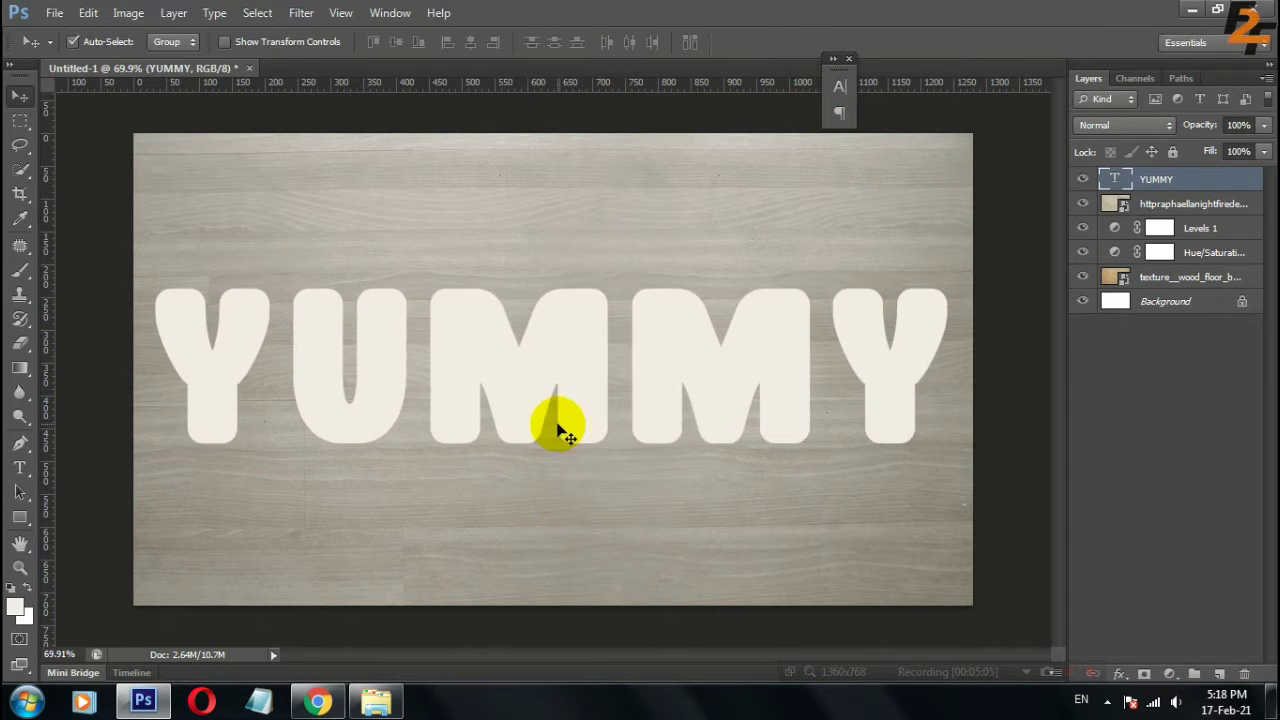
# Convert the YUMMY text into a work path and hide the text layer
pyautogui.click(20, 468)
pyautogui.rightClick(463, 358)
pyautogui.click(540, 356)
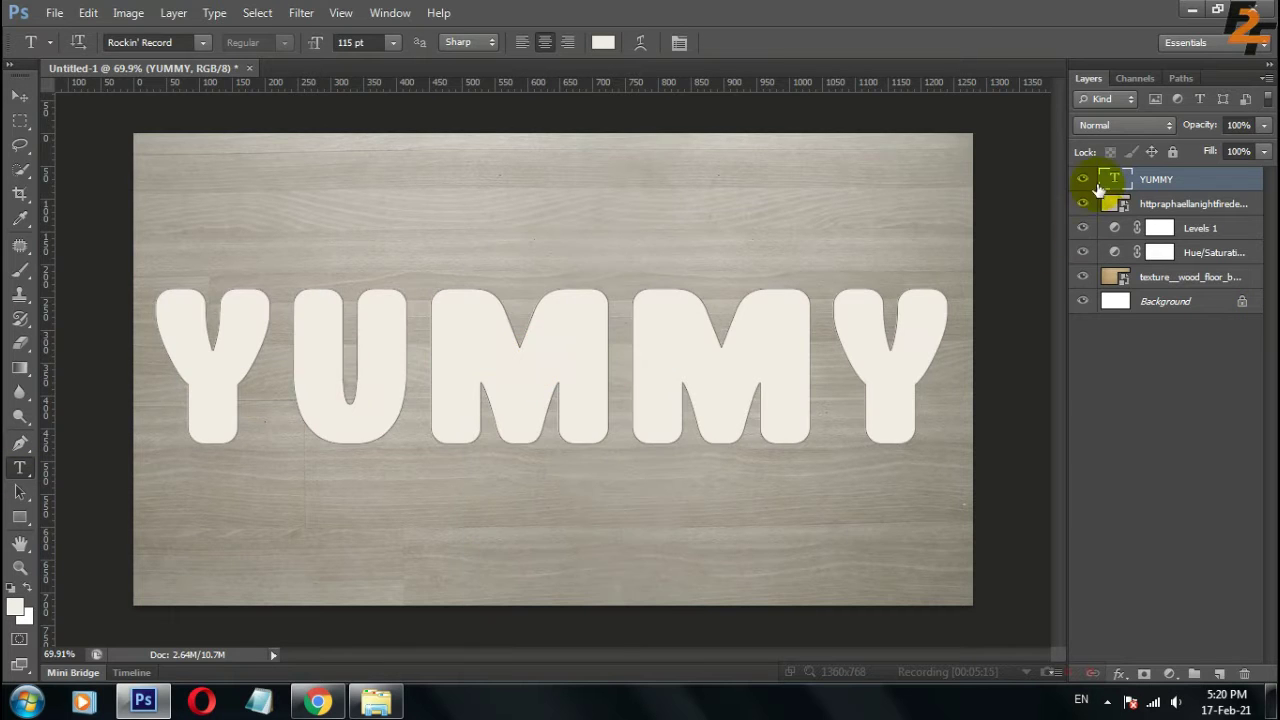
pyautogui.click(1082, 179)
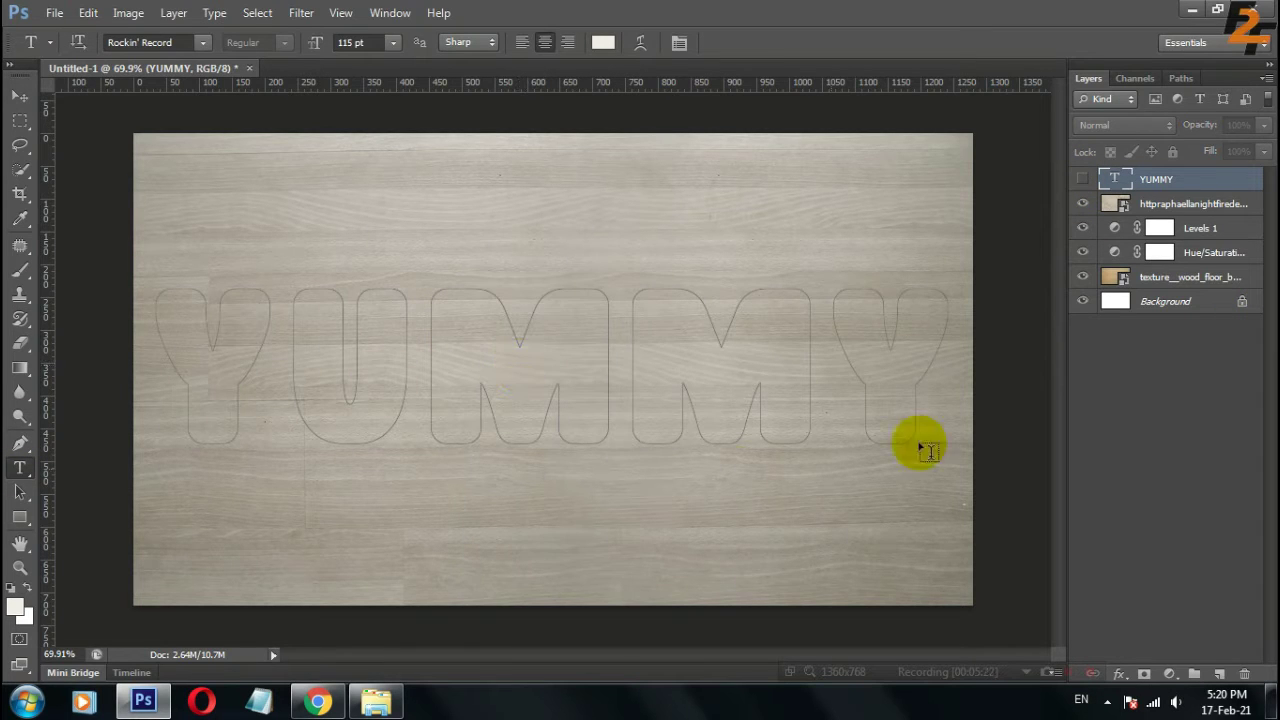
# Add a new layer and choose a rough textured brush in the light colour
pyautogui.click(15, 606)
pyautogui.click(1222, 240)
pyautogui.click(1219, 673)
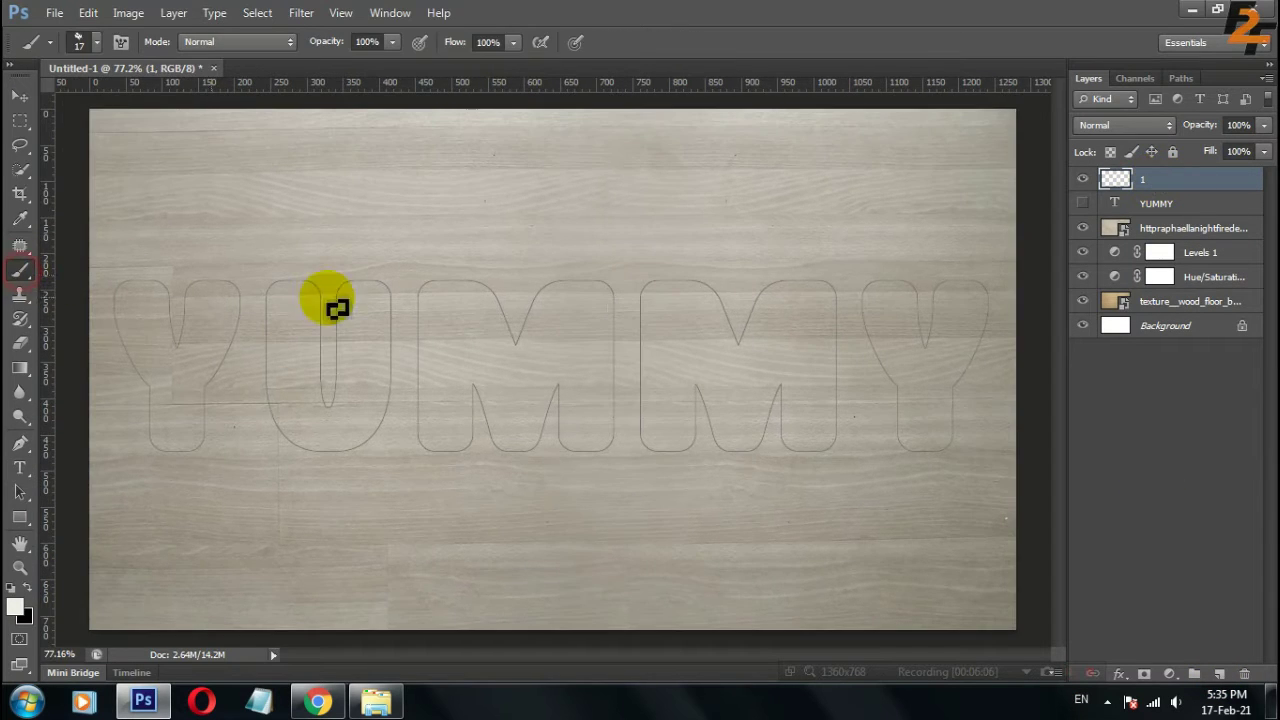
pyautogui.rightClick(325, 295)
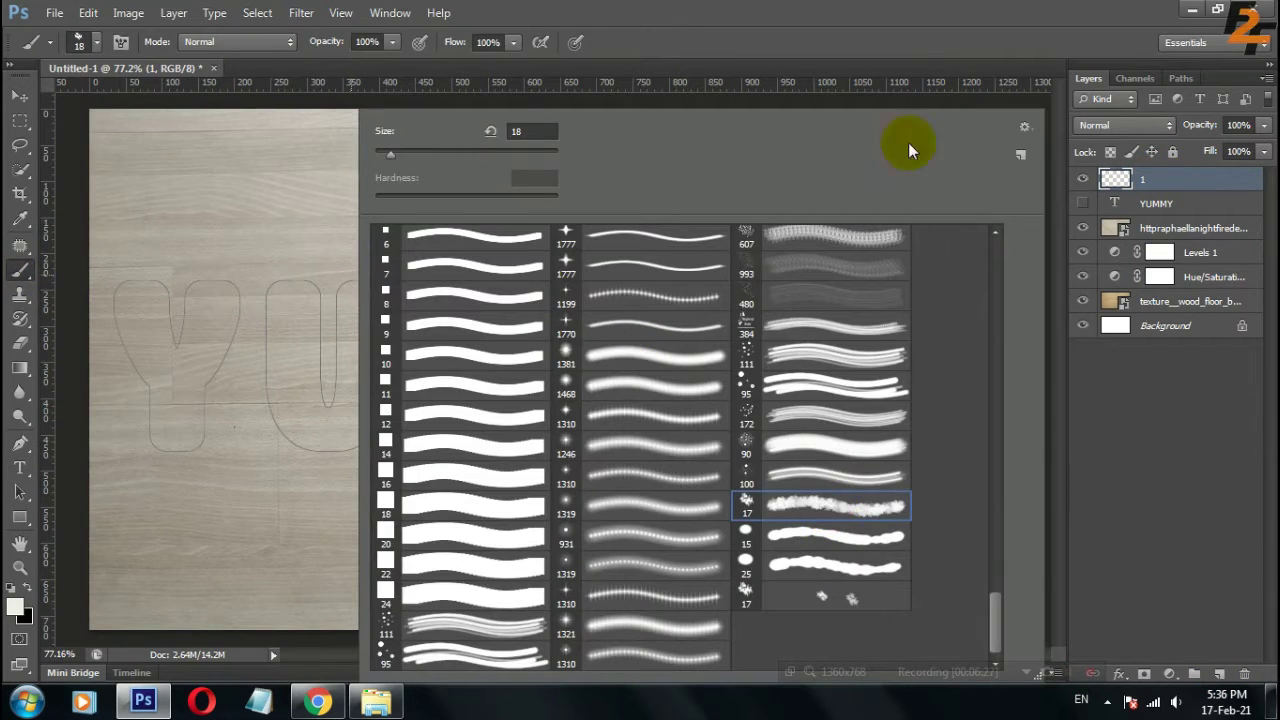
pyautogui.click(323, 194)
# Stroke the YUMMY work path with the brush on layer 1
pyautogui.click(1181, 78)
pyautogui.rightClick(1110, 97)
pyautogui.click(1115, 211)
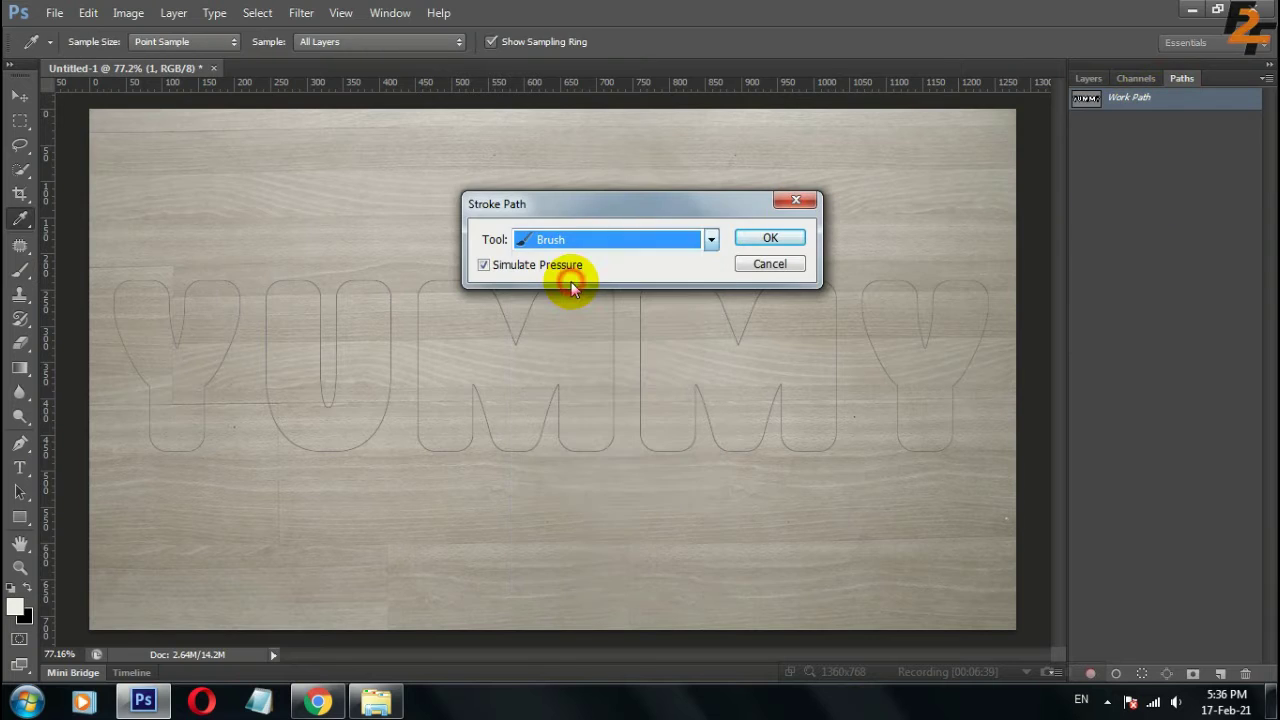
pyautogui.click(770, 237)
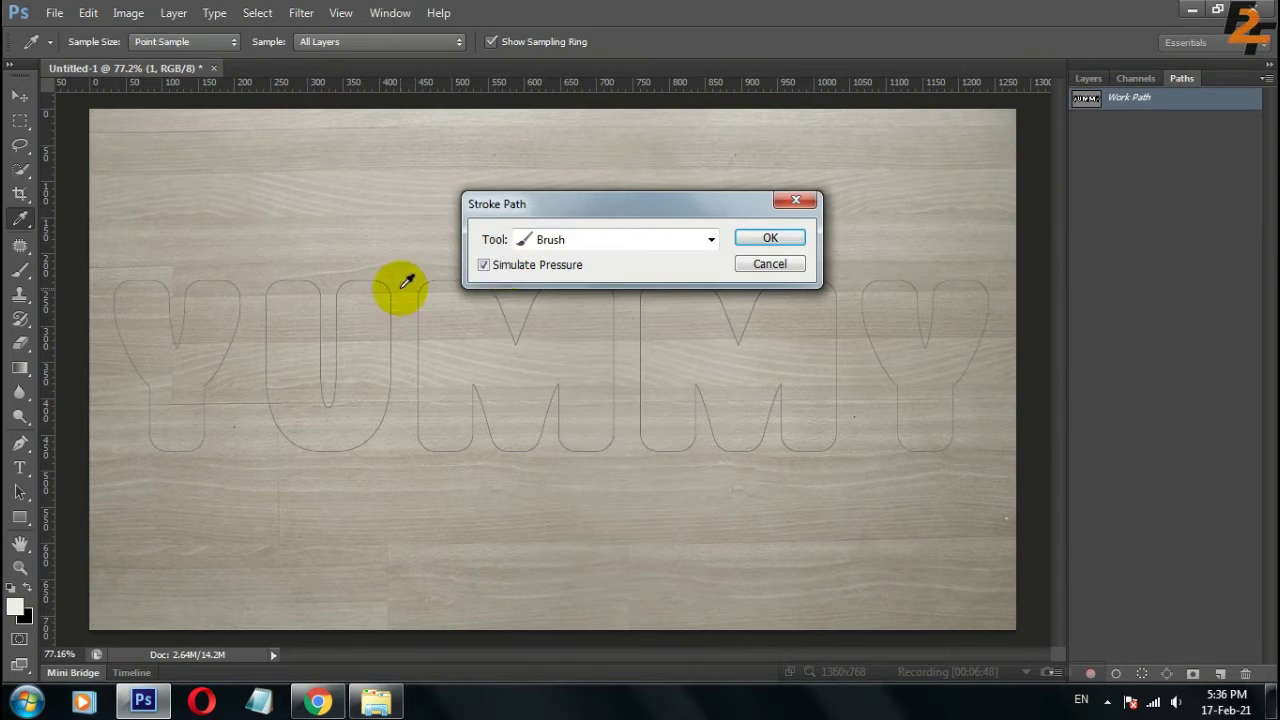
pyautogui.click(756, 240)
# Add another new layer named '2'
pyautogui.click(1088, 78)
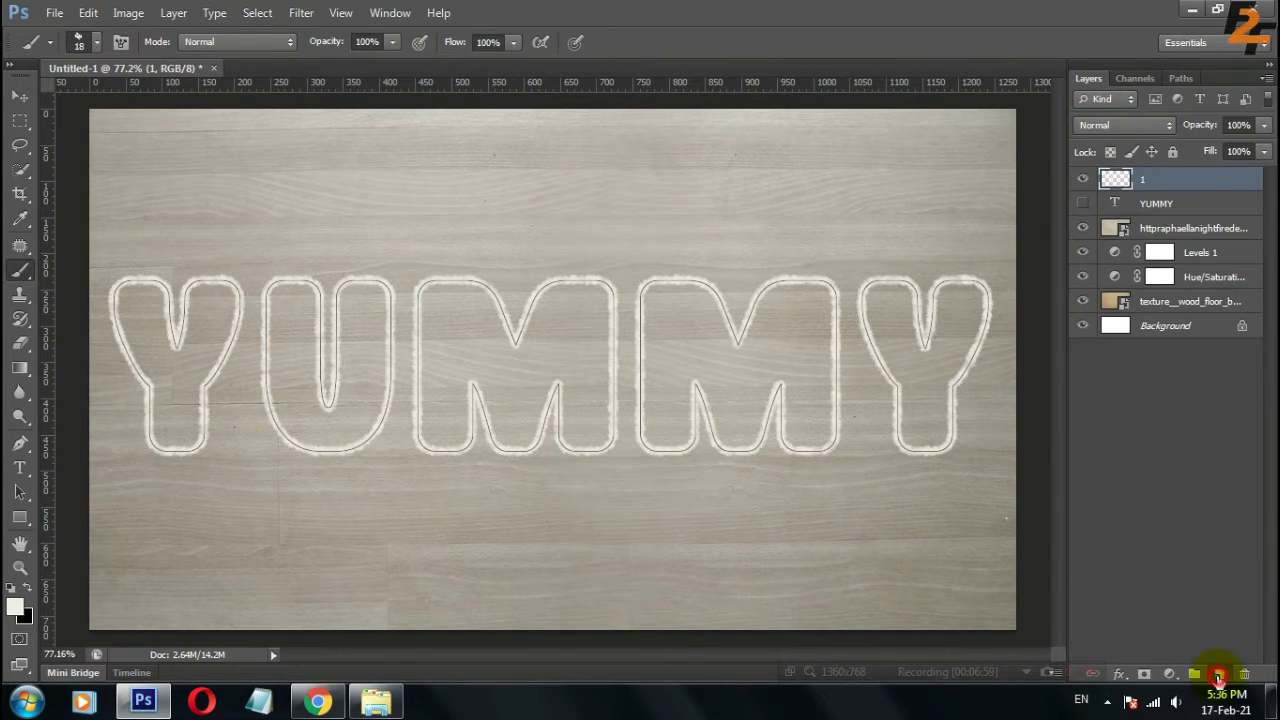
pyautogui.click(1220, 673)
pyautogui.doubleClick(1145, 179)
pyautogui.write('2')
pyautogui.rightClick(455, 255)
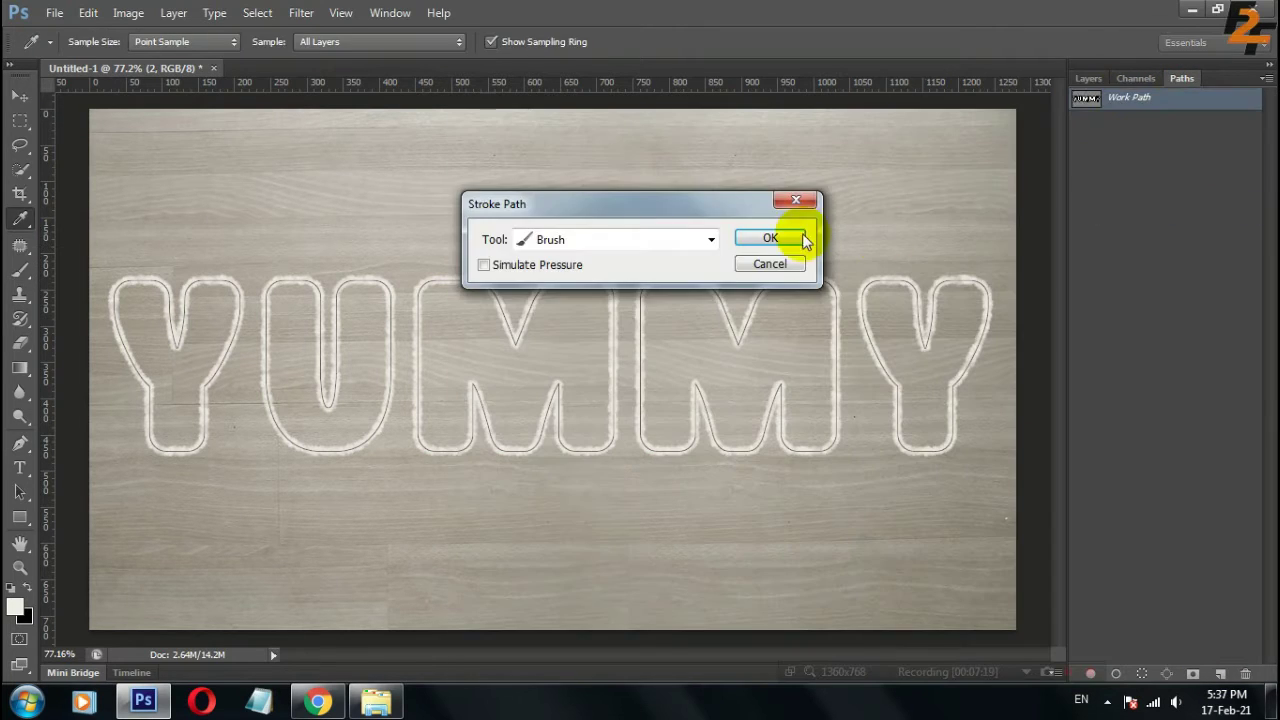
# Duplicate layer 2 twice and load the letter outlines as a selection
pyautogui.rightClick(1160, 180)
pyautogui.click(1057, 95)
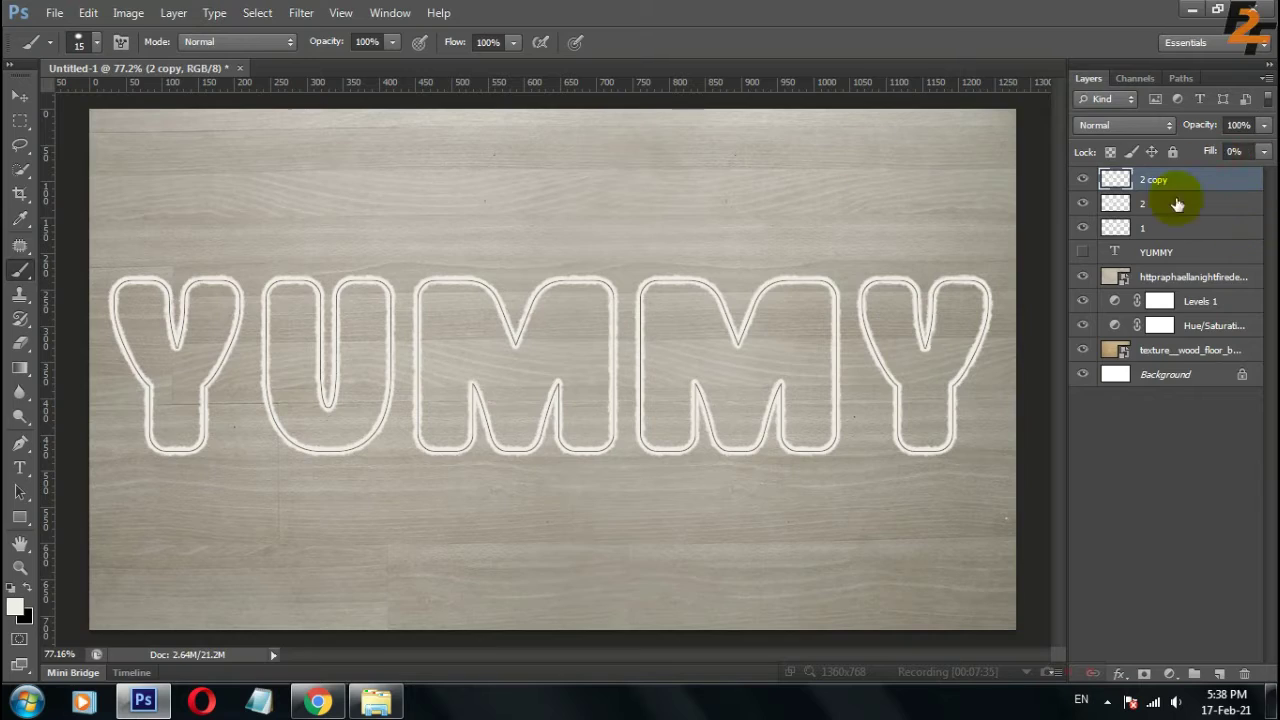
pyautogui.rightClick(1185, 186)
pyautogui.click(1080, 95)
pyautogui.click(814, 210)
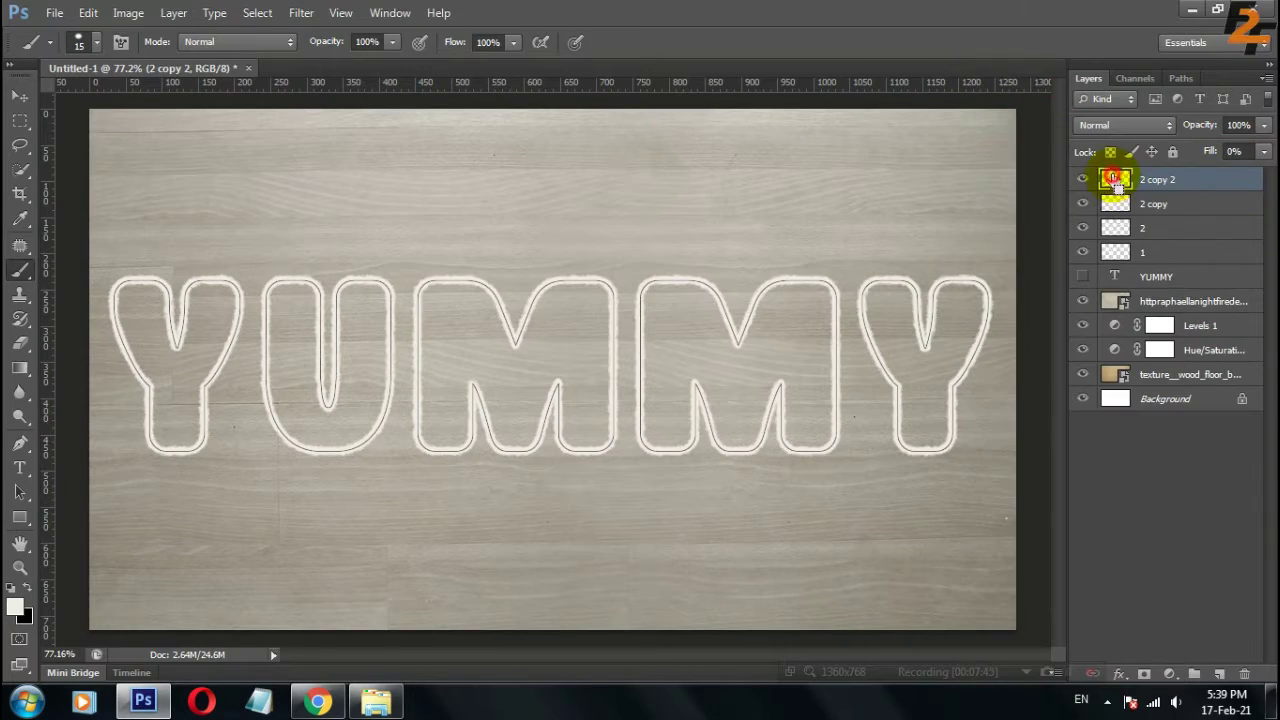
pyautogui.keyDown('ctrl'); pyautogui.click(1113, 178); pyautogui.keyUp('ctrl')
pyautogui.rightClick(1170, 180)
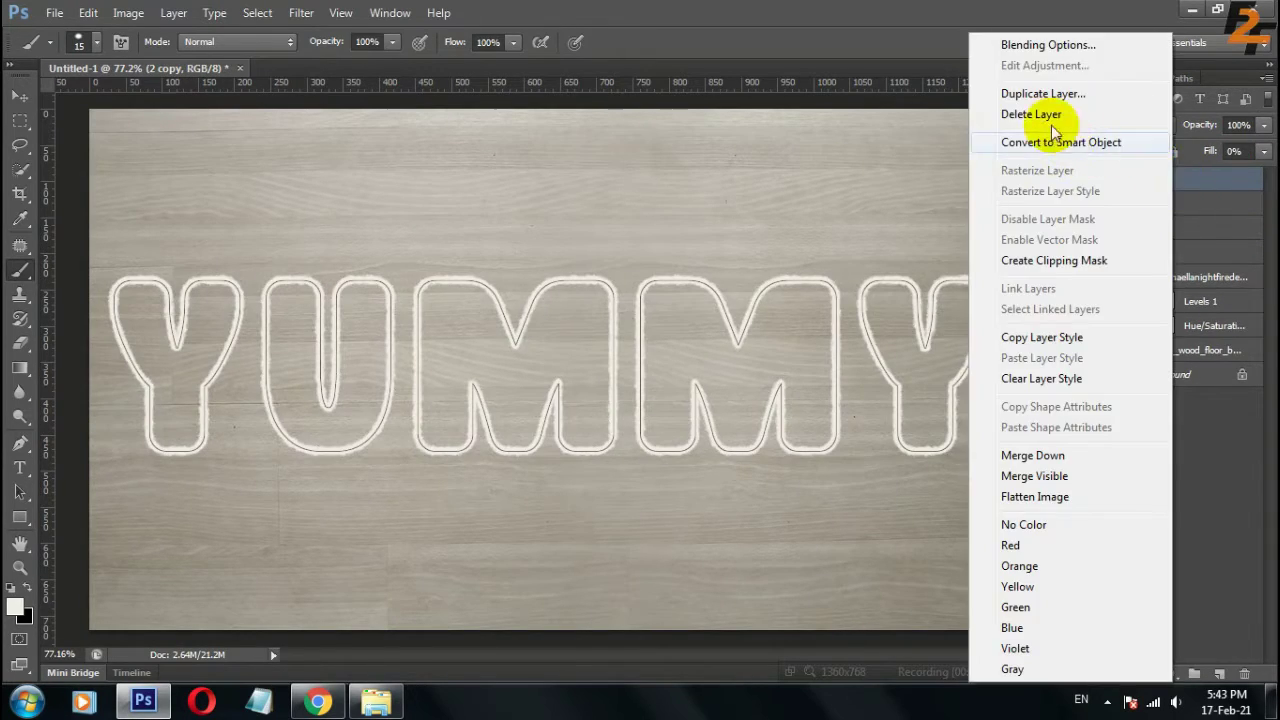
pyautogui.click(1043, 93)
pyautogui.click(806, 208)
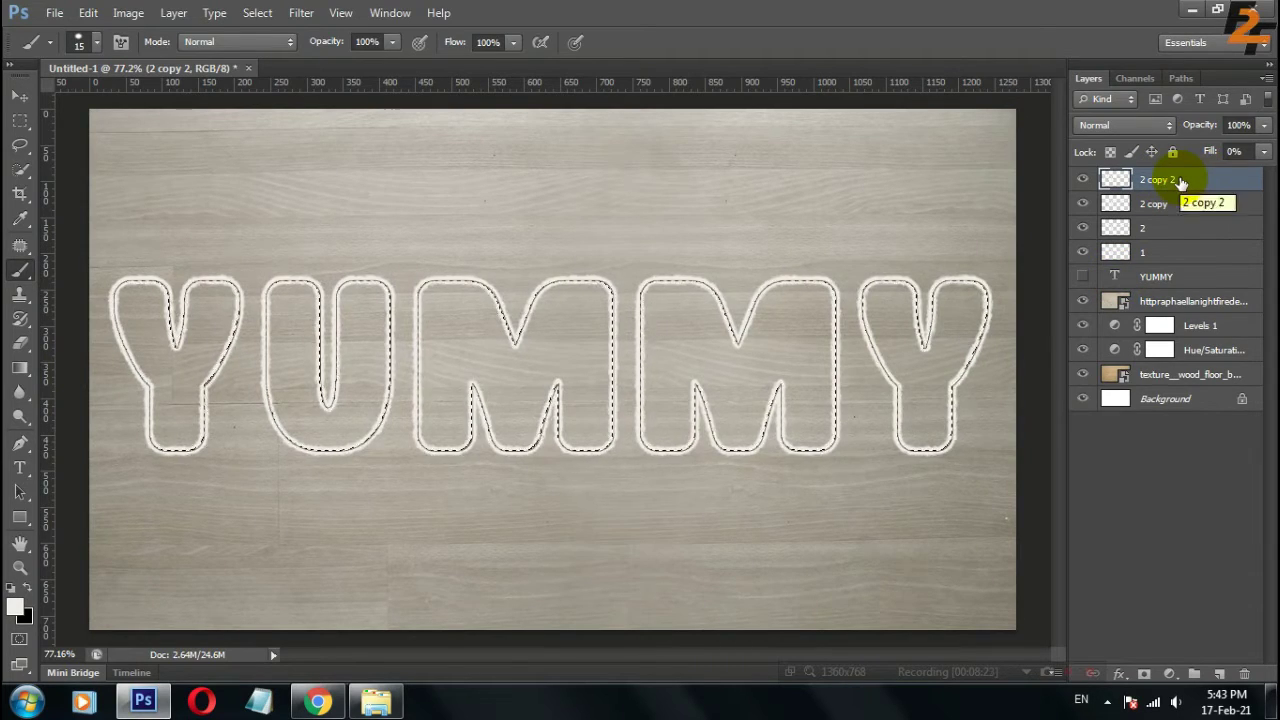
# Contract the letter selection by 10 pixels, make it a work path, and add a layer
pyautogui.click(257, 12)
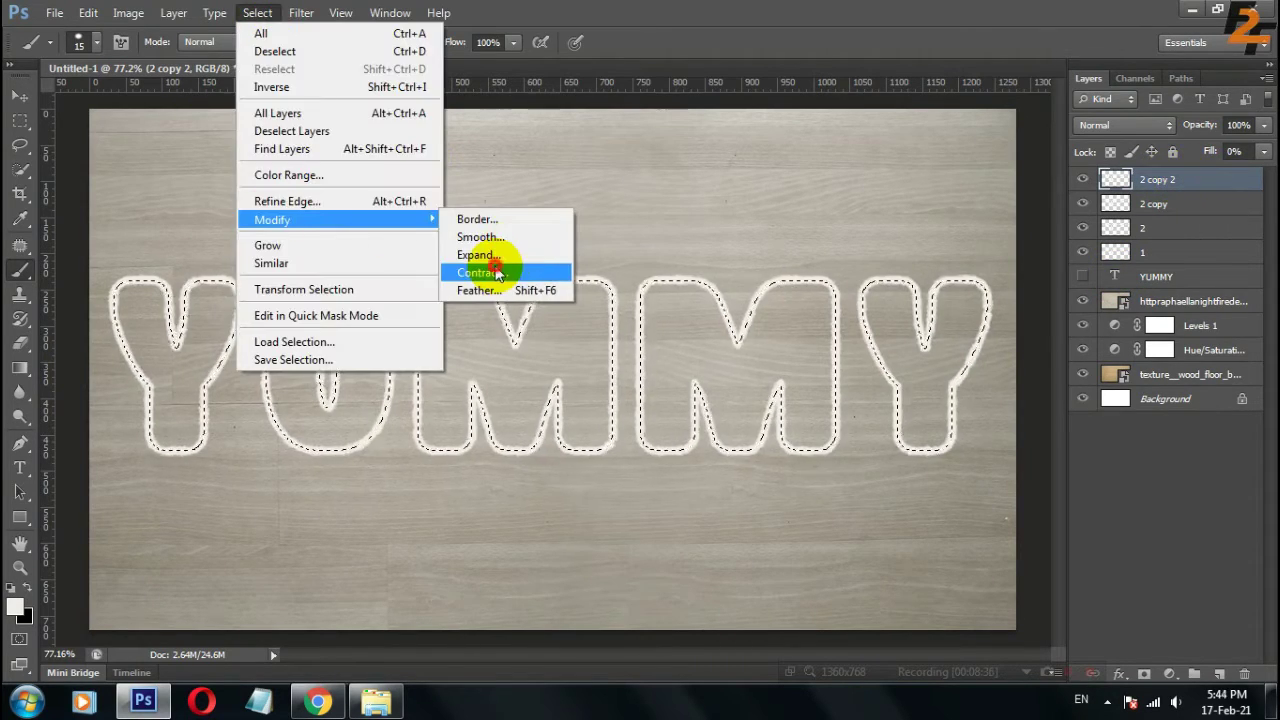
pyautogui.click(528, 271)
pyautogui.click(733, 240)
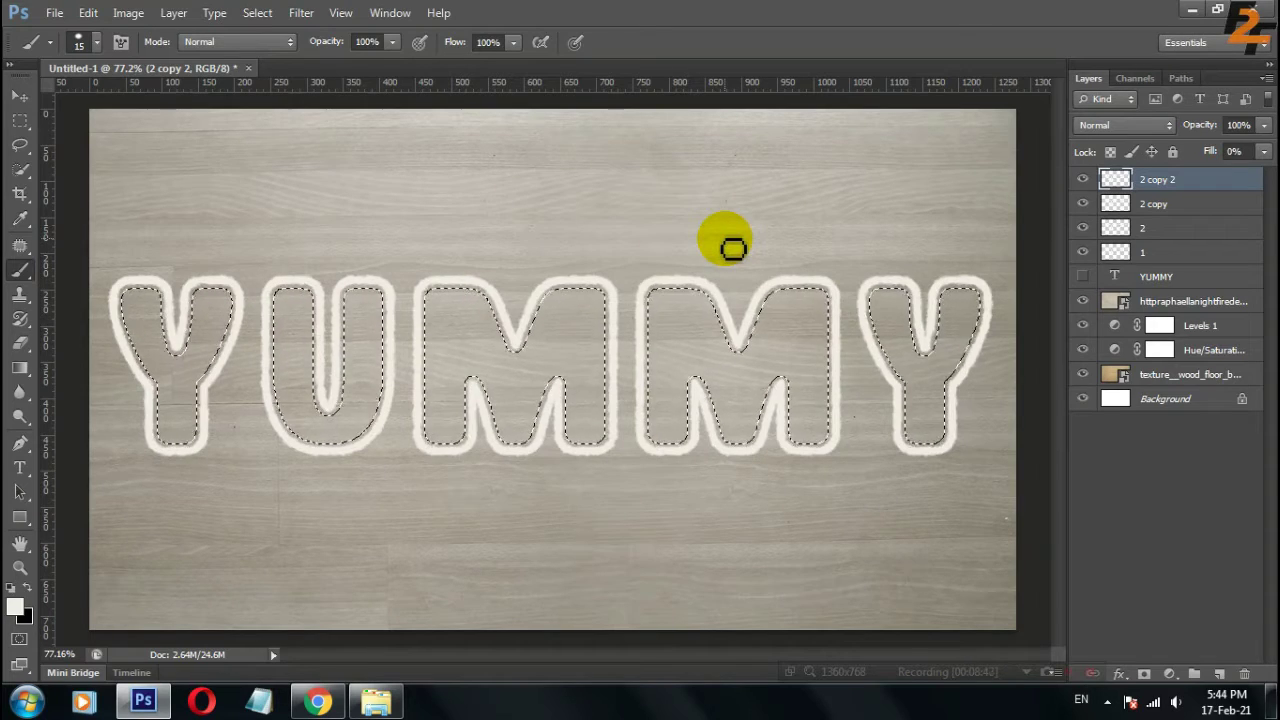
pyautogui.click(1181, 78)
pyautogui.click(1168, 672)
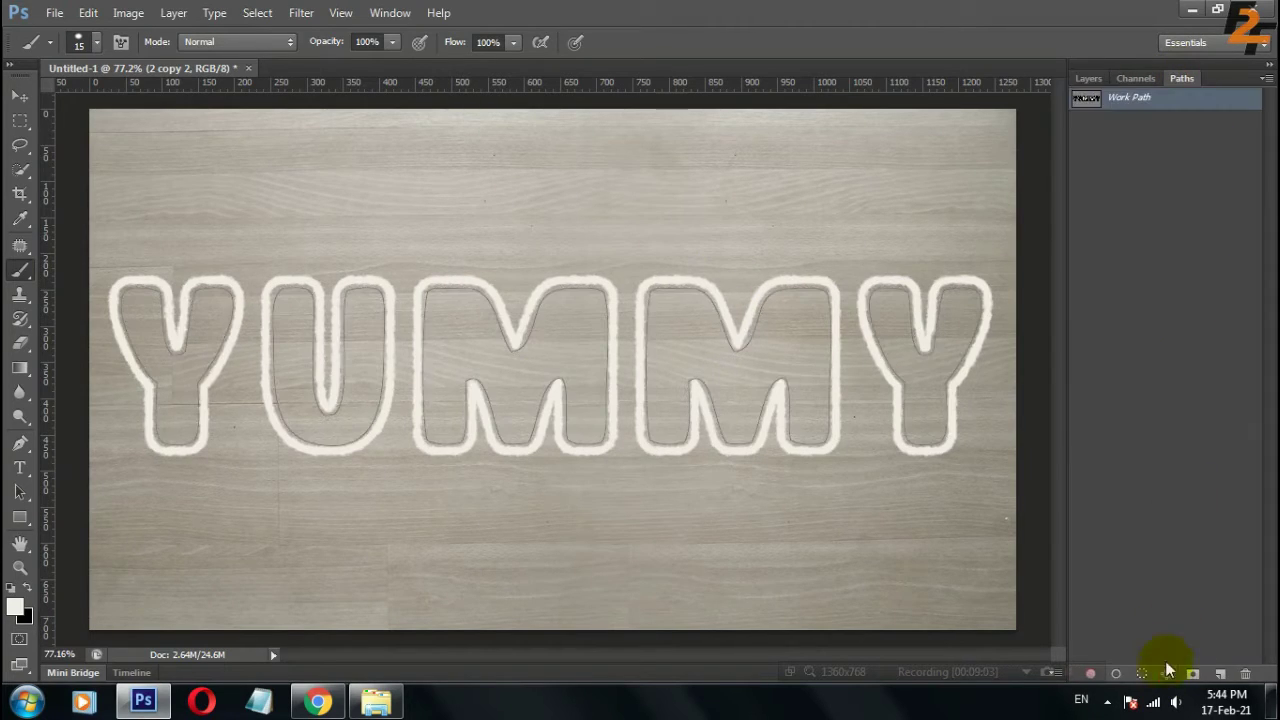
pyautogui.click(1088, 78)
pyautogui.click(1155, 180)
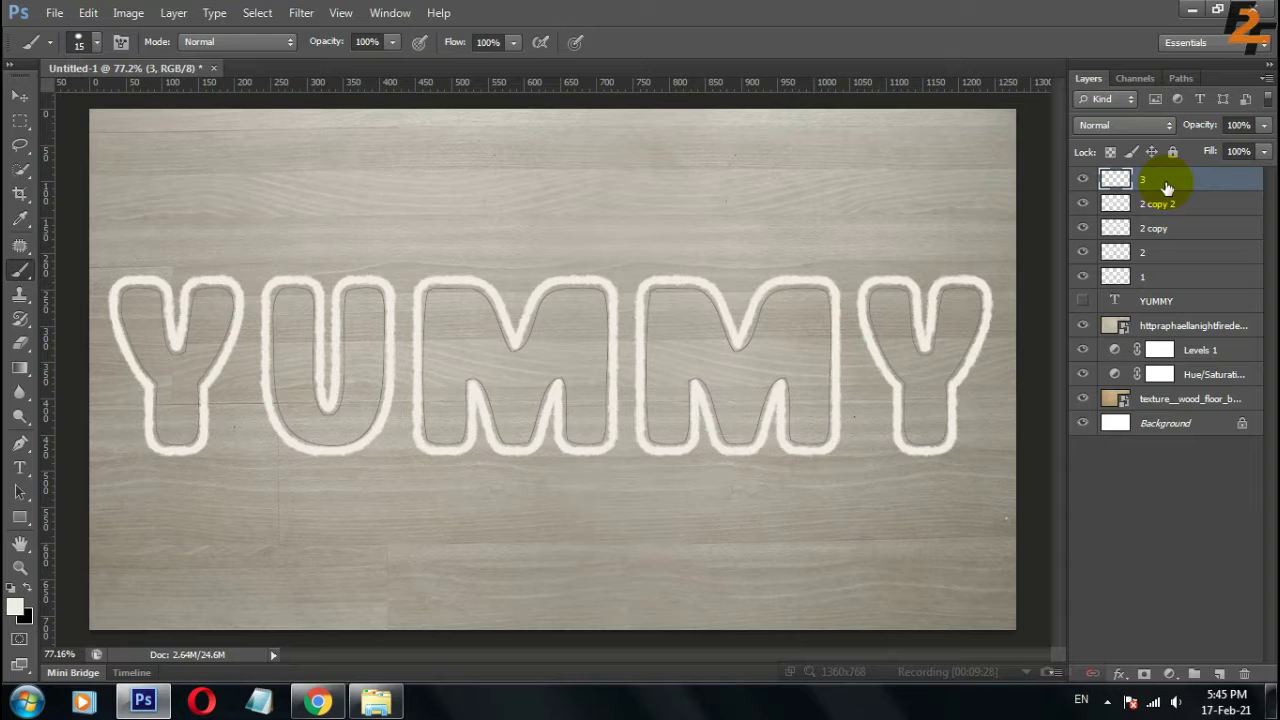
# Stroke the inset work path with the brush on layer 3 and duplicate it as '3 copy'
pyautogui.click(1181, 78)
pyautogui.rightClick(251, 266)
pyautogui.rightClick(1128, 97)
pyautogui.click(1141, 212)
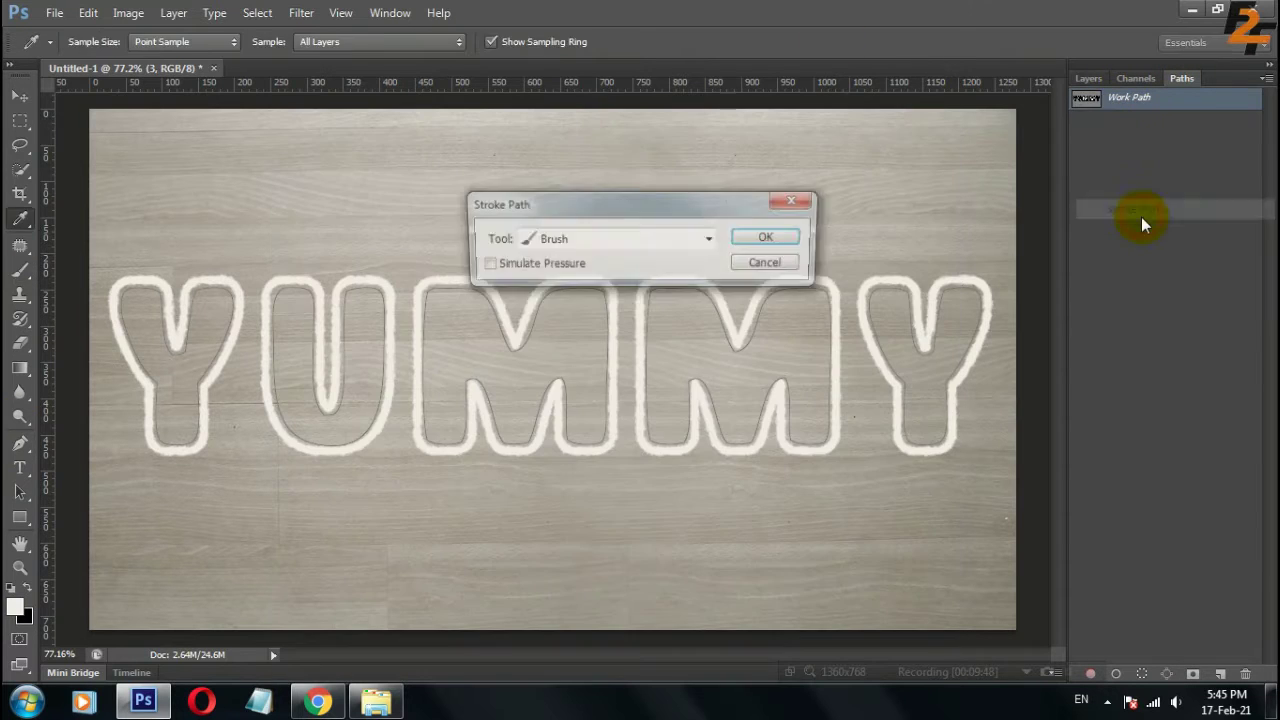
pyautogui.click(765, 237)
pyautogui.click(1088, 78)
pyautogui.rightClick(1150, 180)
pyautogui.click(1006, 91)
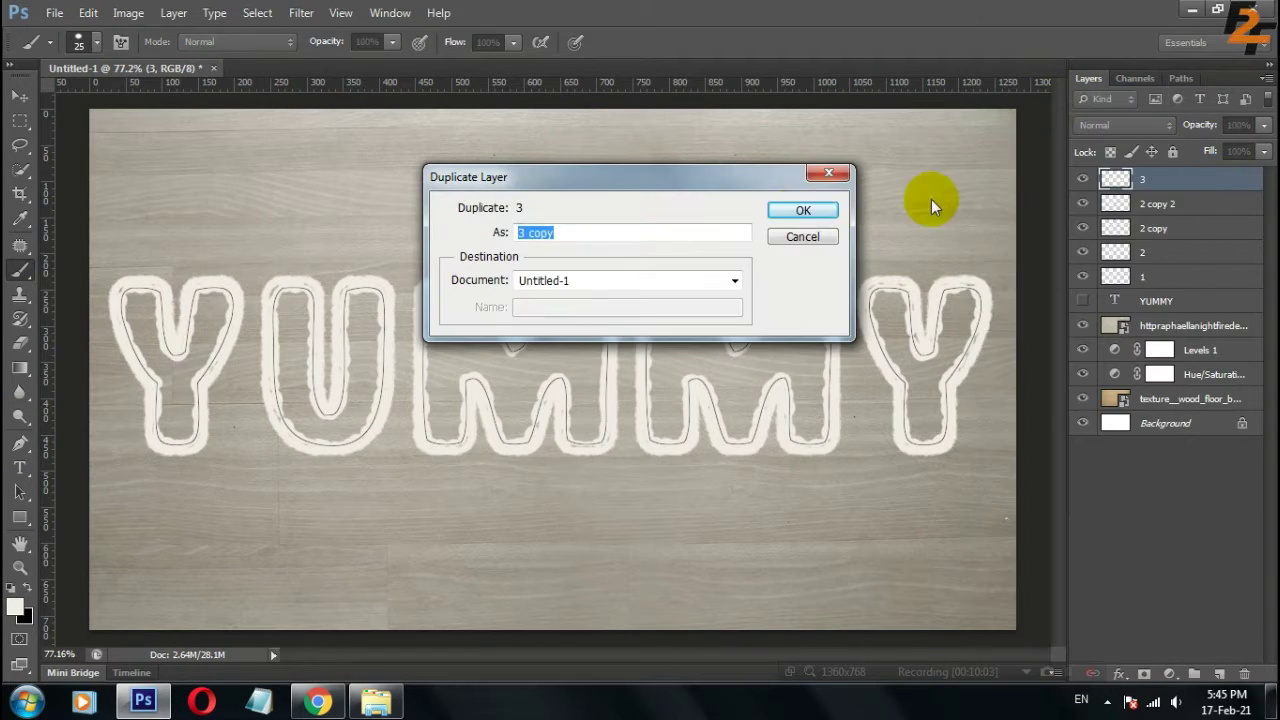
pyautogui.press('Return')
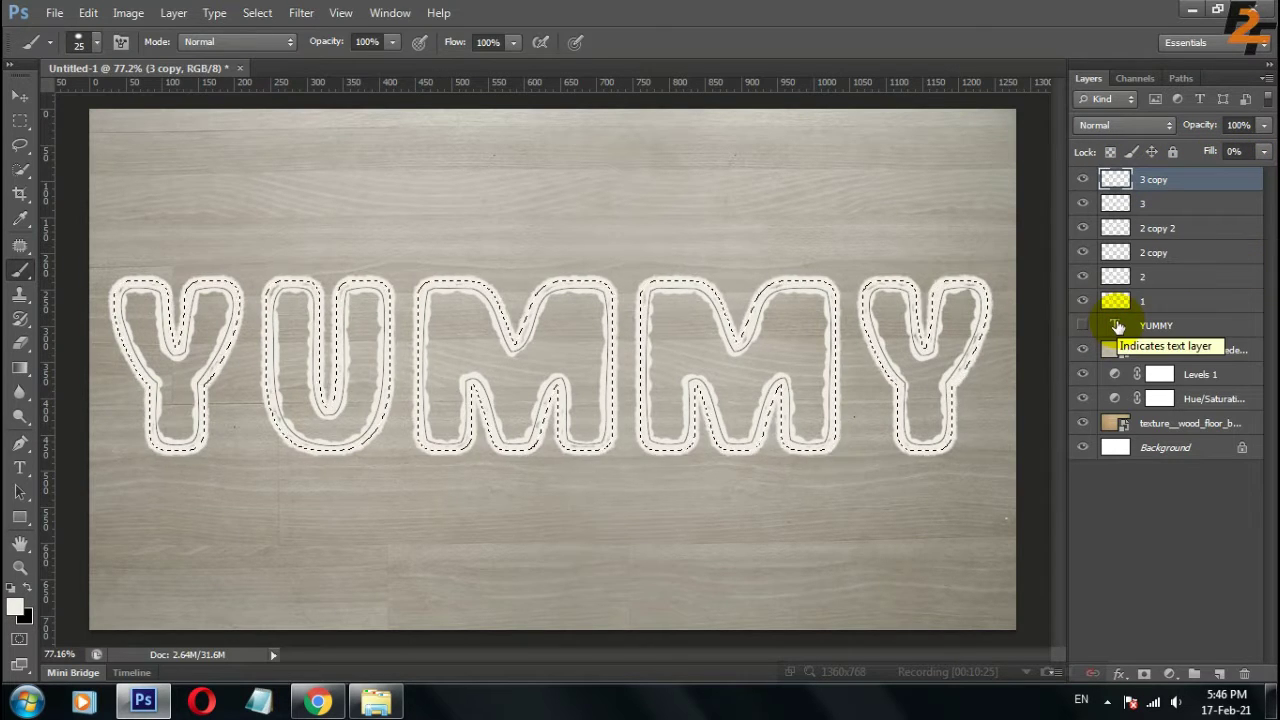
# Contract the selection by 15 pixels and add a new layer named '4'
pyautogui.click(257, 13)
pyautogui.click(520, 272)
pyautogui.write('15')
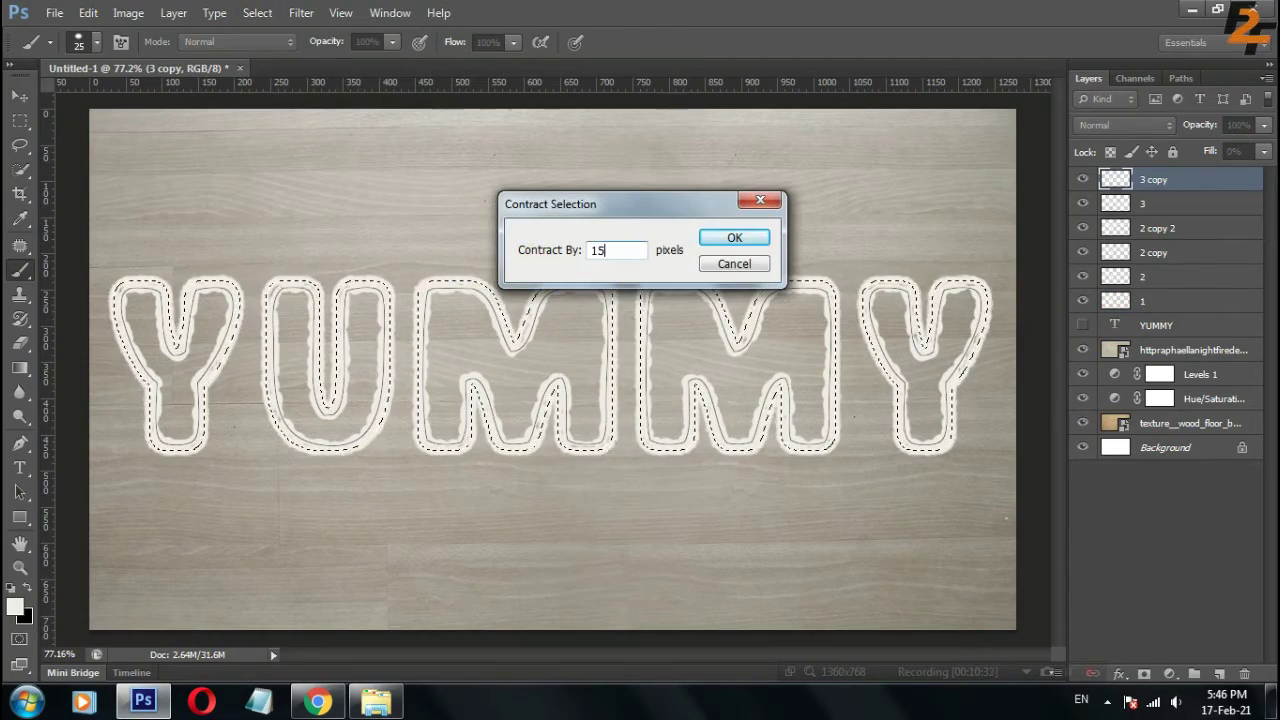
pyautogui.click(735, 239)
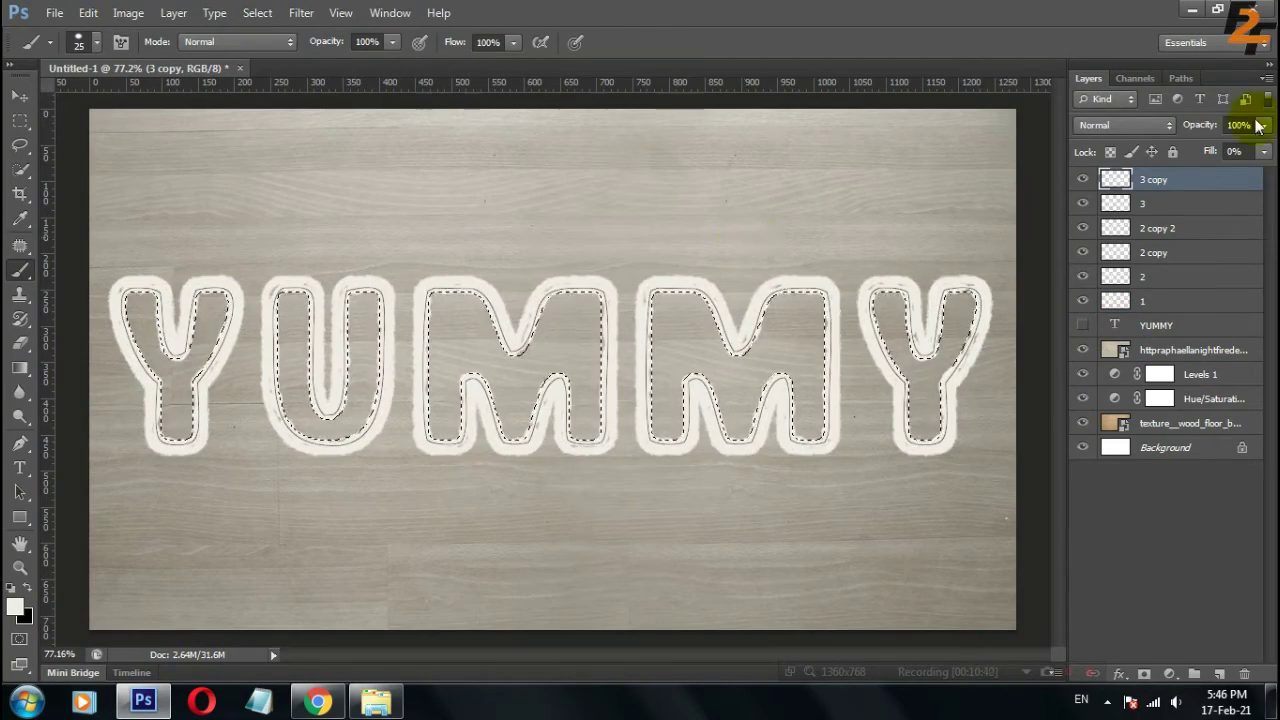
pyautogui.click(1220, 673)
pyautogui.doubleClick(1150, 179)
pyautogui.write('4')
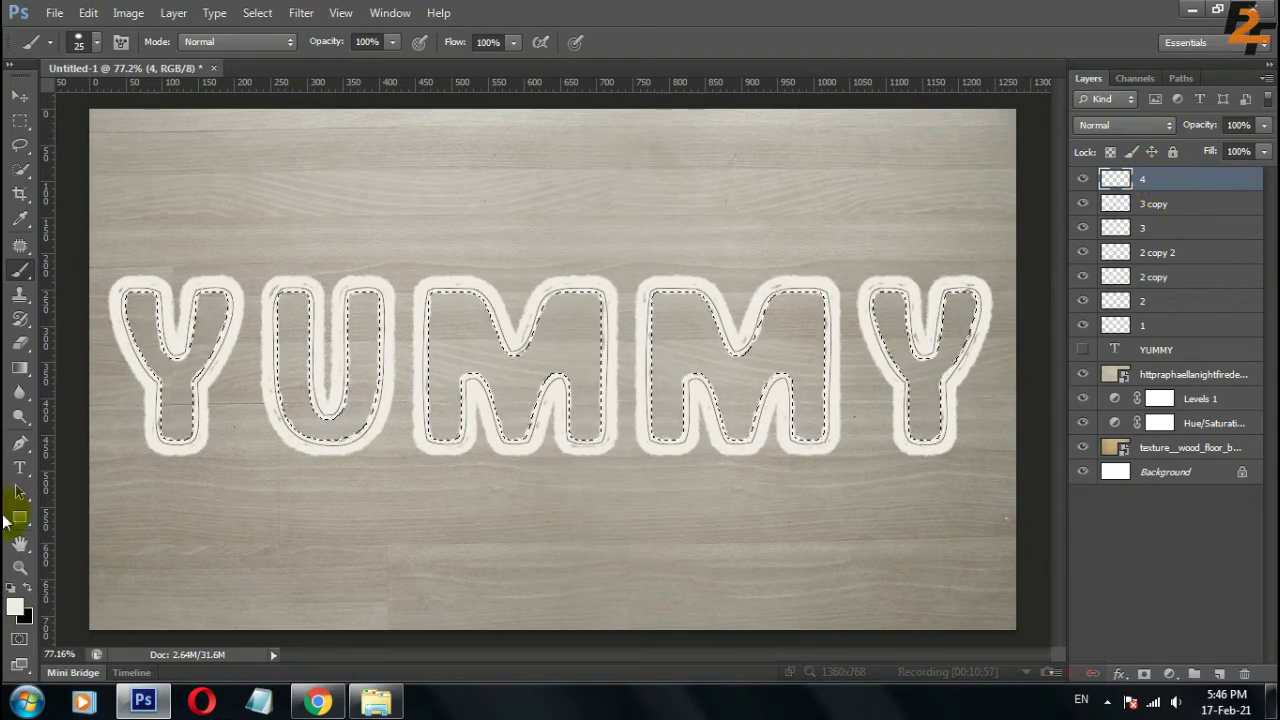
# Fill the letter interiors with cream using the Paint Bucket on layer 4
pyautogui.rightClick(20, 368)
pyautogui.click(100, 380)
pyautogui.click(171, 366)
pyautogui.click(553, 437)
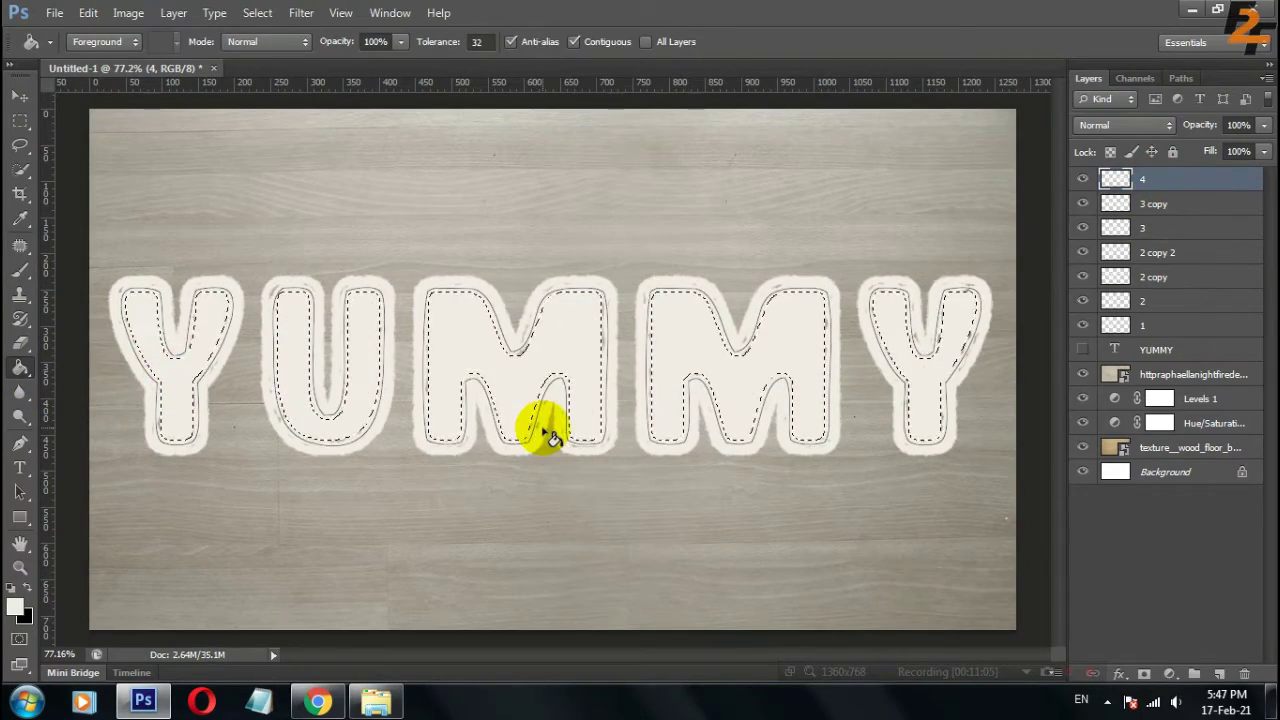
# Clear the letter selection and stroke the work path with the brush again
pyautogui.click(1181, 78)
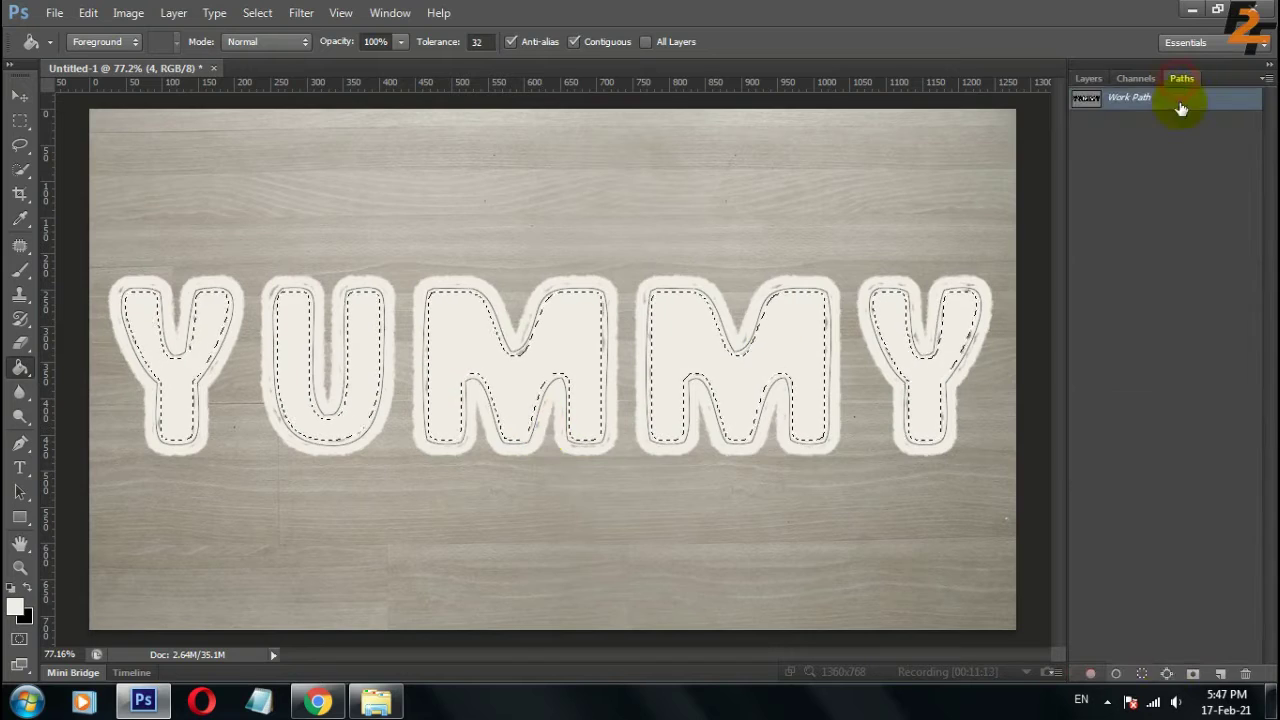
pyautogui.click(1165, 678)
pyautogui.rightClick(1124, 103)
pyautogui.click(1132, 210)
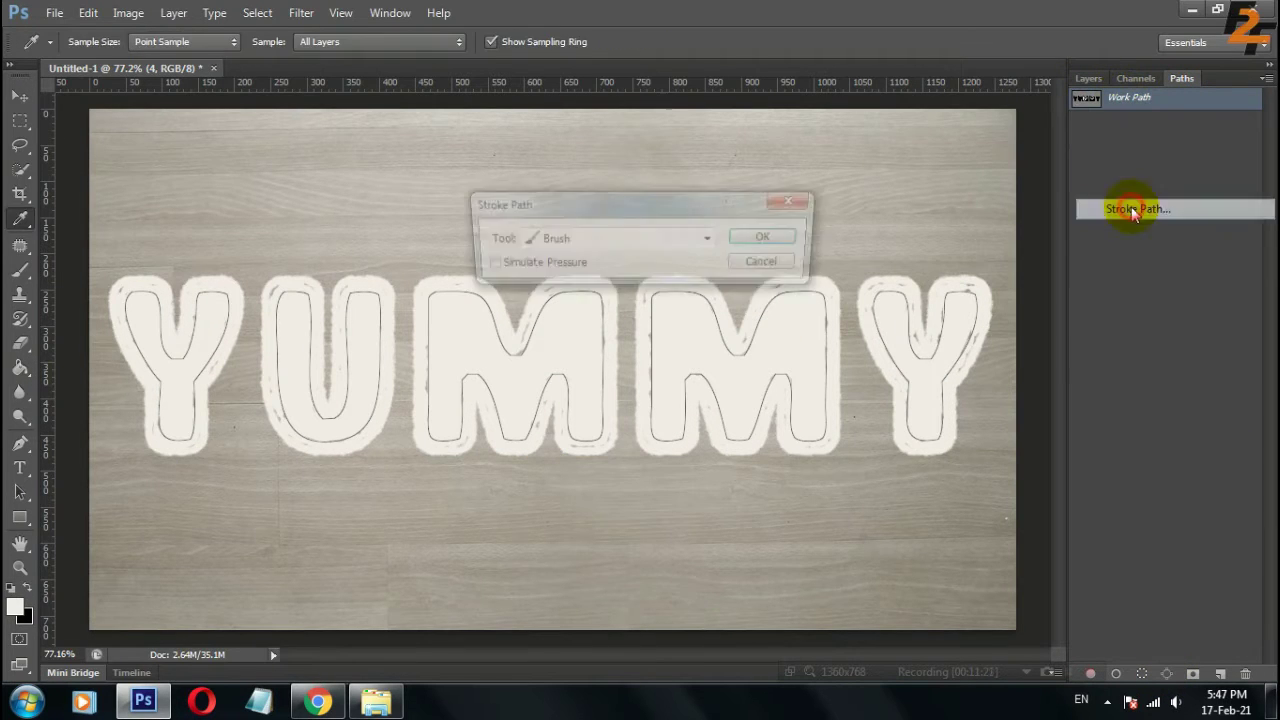
pyautogui.click(778, 240)
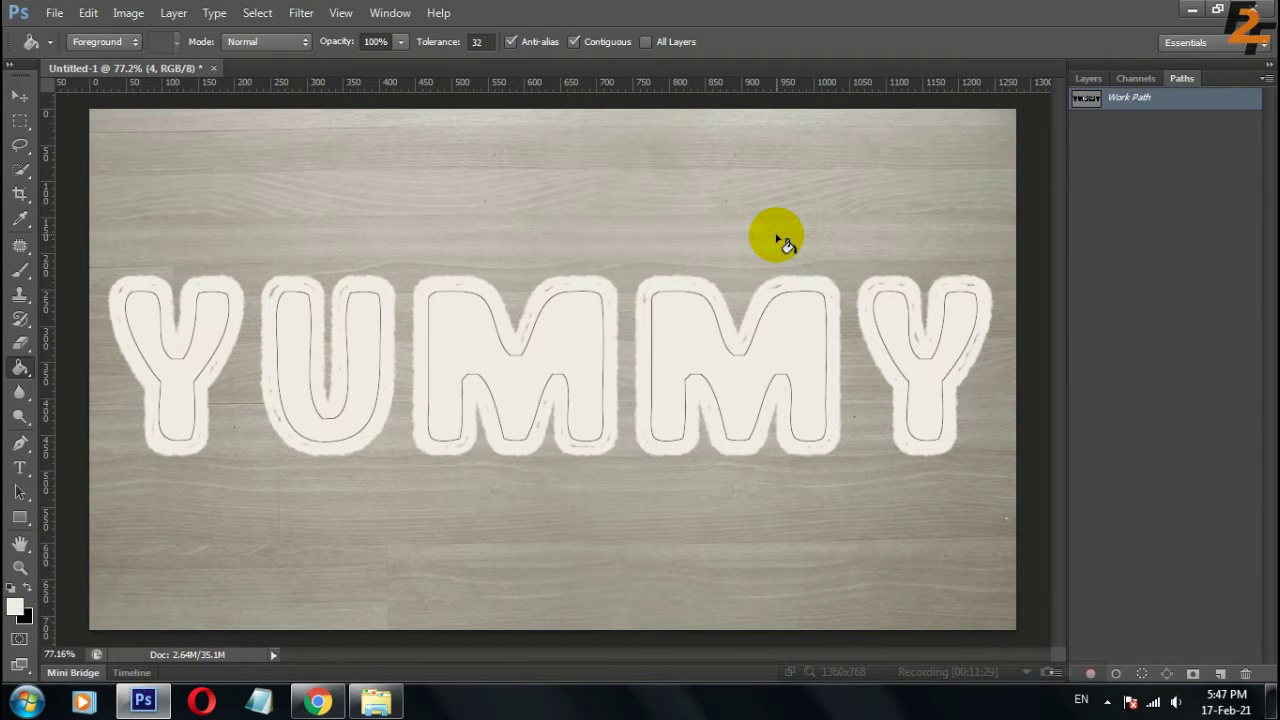
# Open the 228_bread.jpg texture from the textures folder in Photoshop
pyautogui.click(1089, 78)
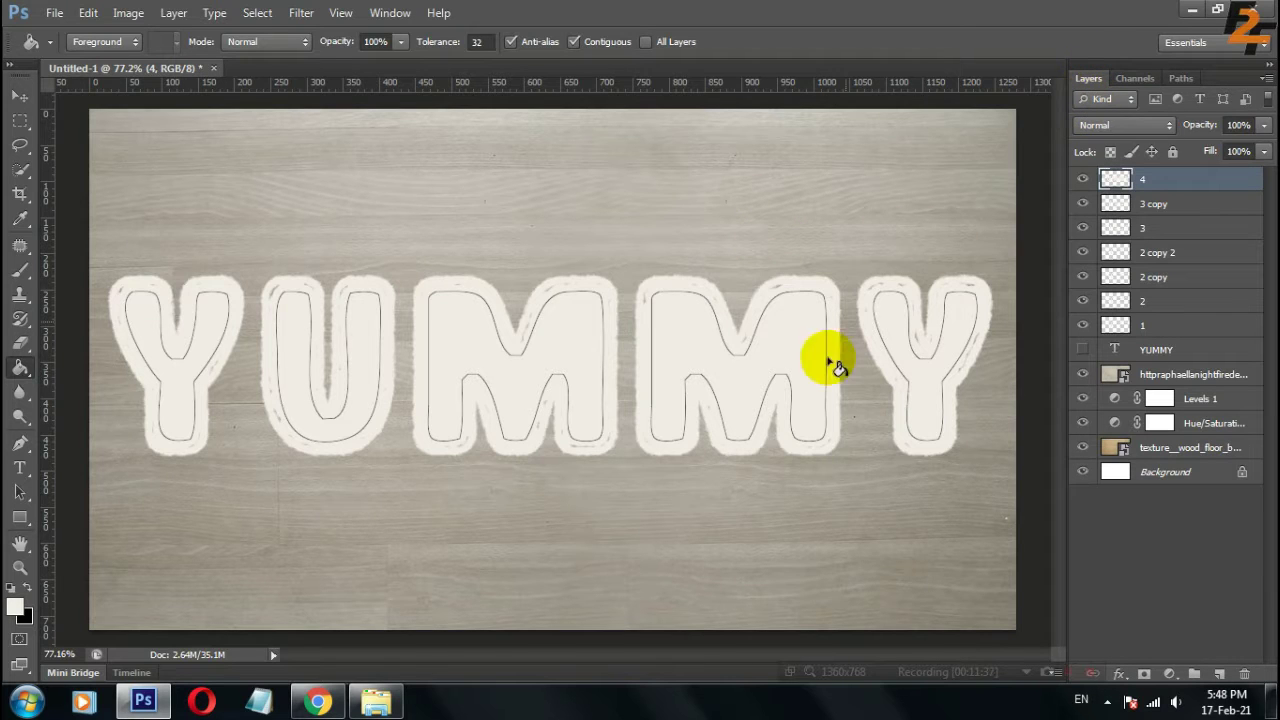
pyautogui.click(365, 710)
pyautogui.moveTo(540, 142); pyautogui.dragTo(790, 15)
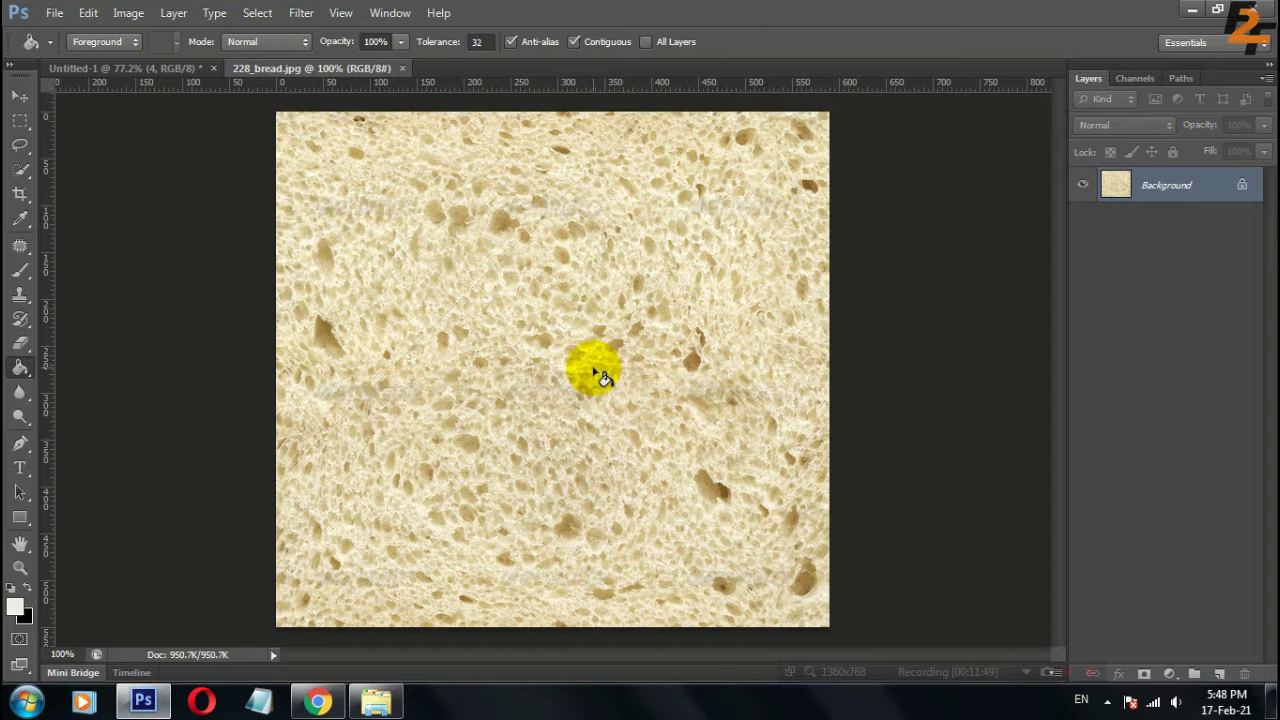
# Resize the bread image to 295 pixels wide (295 × 275)
pyautogui.click(128, 12)
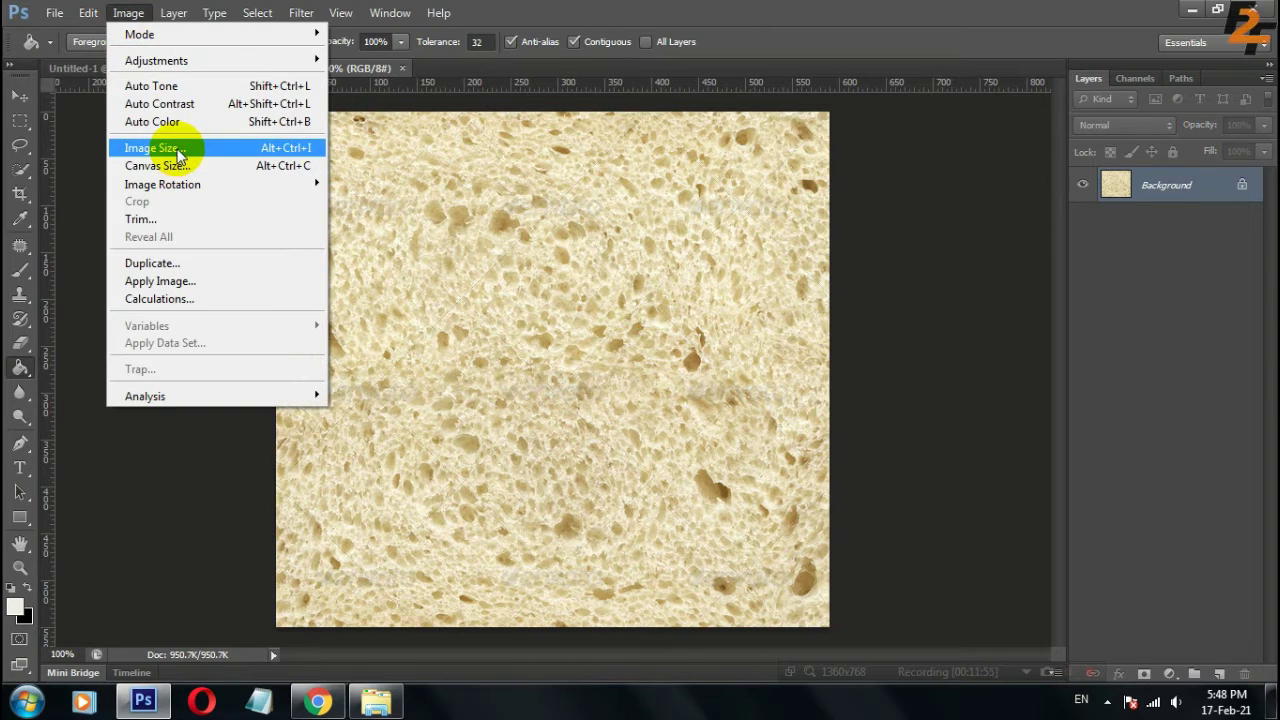
pyautogui.click(188, 149)
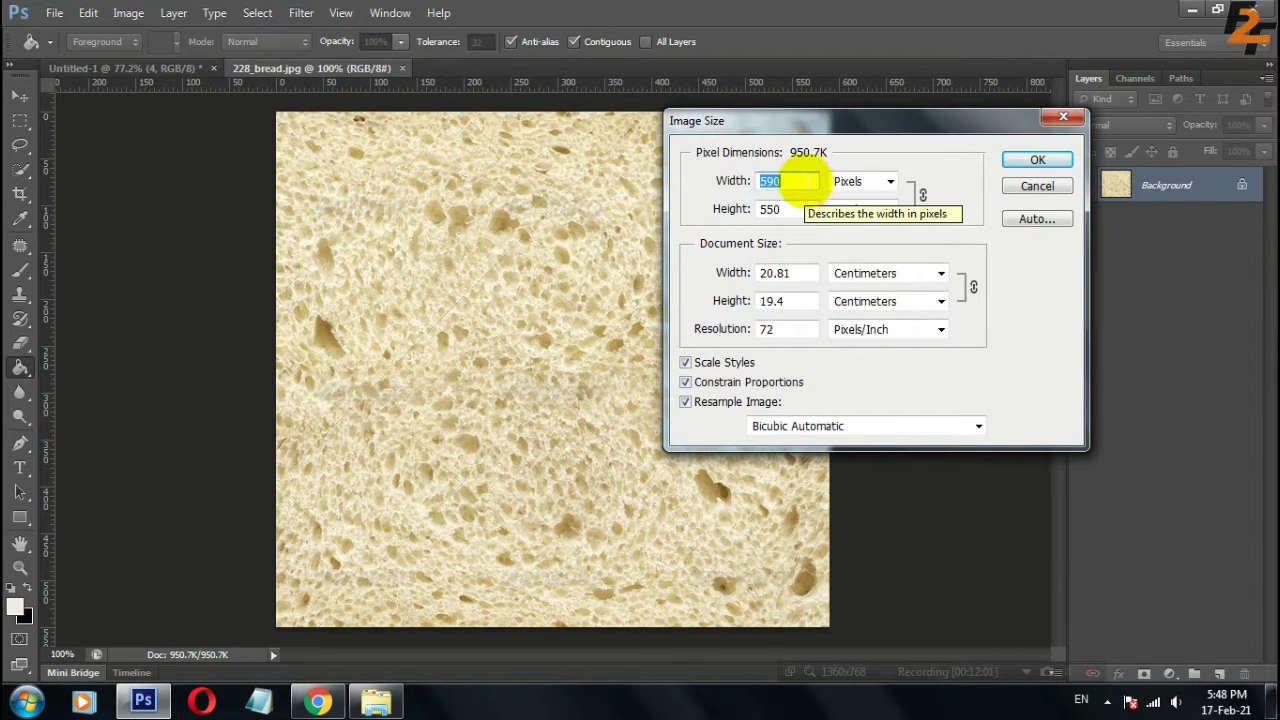
pyautogui.write('295')
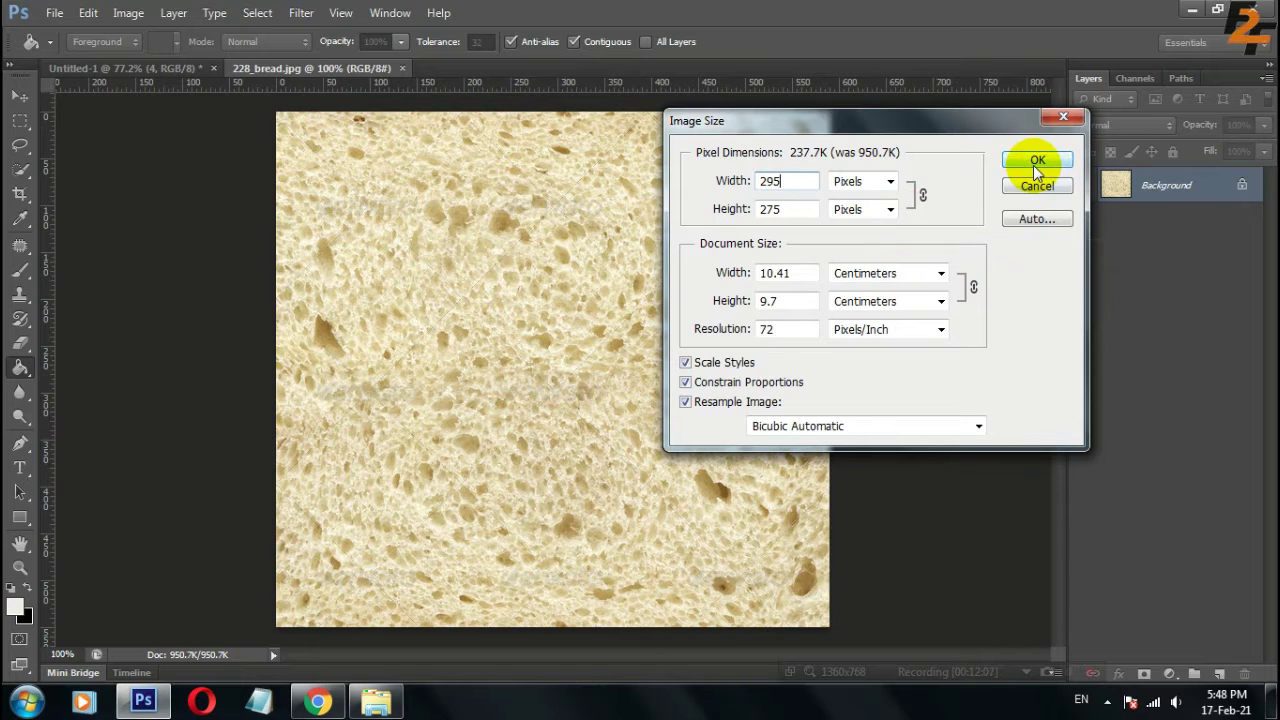
pyautogui.click(1035, 162)
# Define the bread image as pattern '228_bread.jpg' and return to the Untitled-1 document
pyautogui.click(87, 13)
pyautogui.click(165, 441)
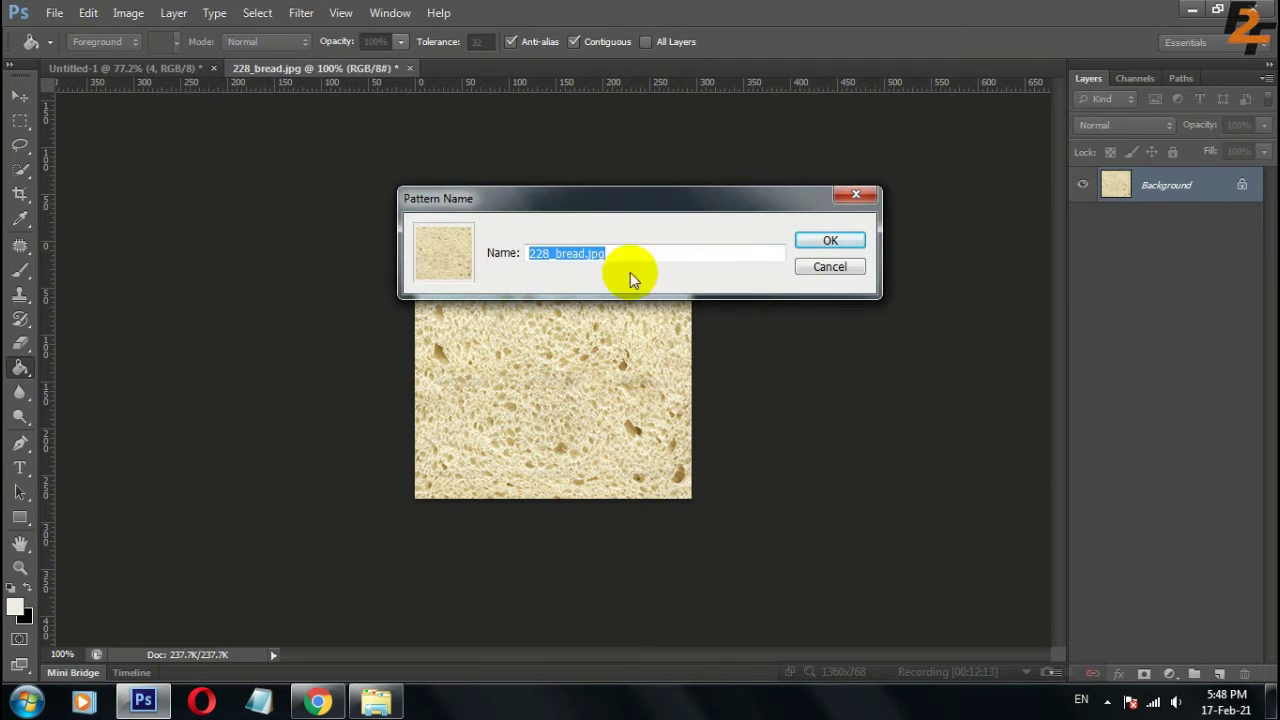
pyautogui.click(830, 241)
pyautogui.click(195, 68)
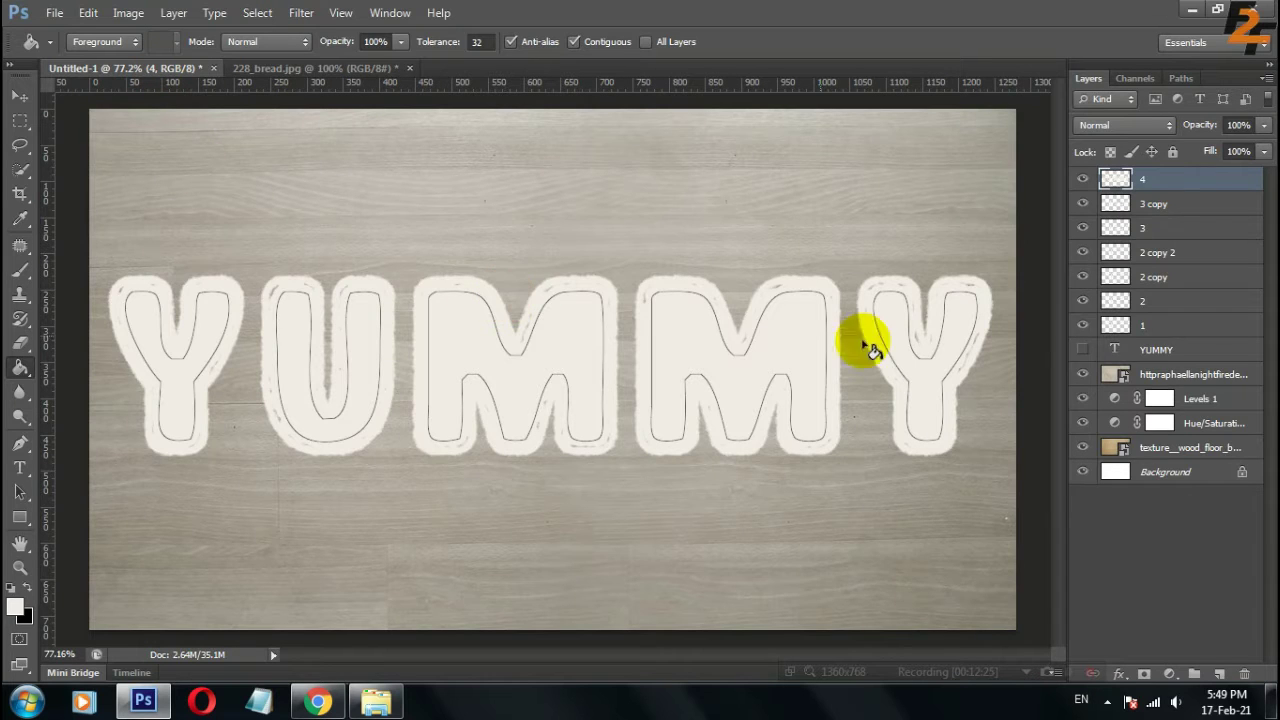
# Add Bevel & Emboss to layer 1 with an anti-aliased Cove - Deep gloss contour
pyautogui.doubleClick(1180, 325)
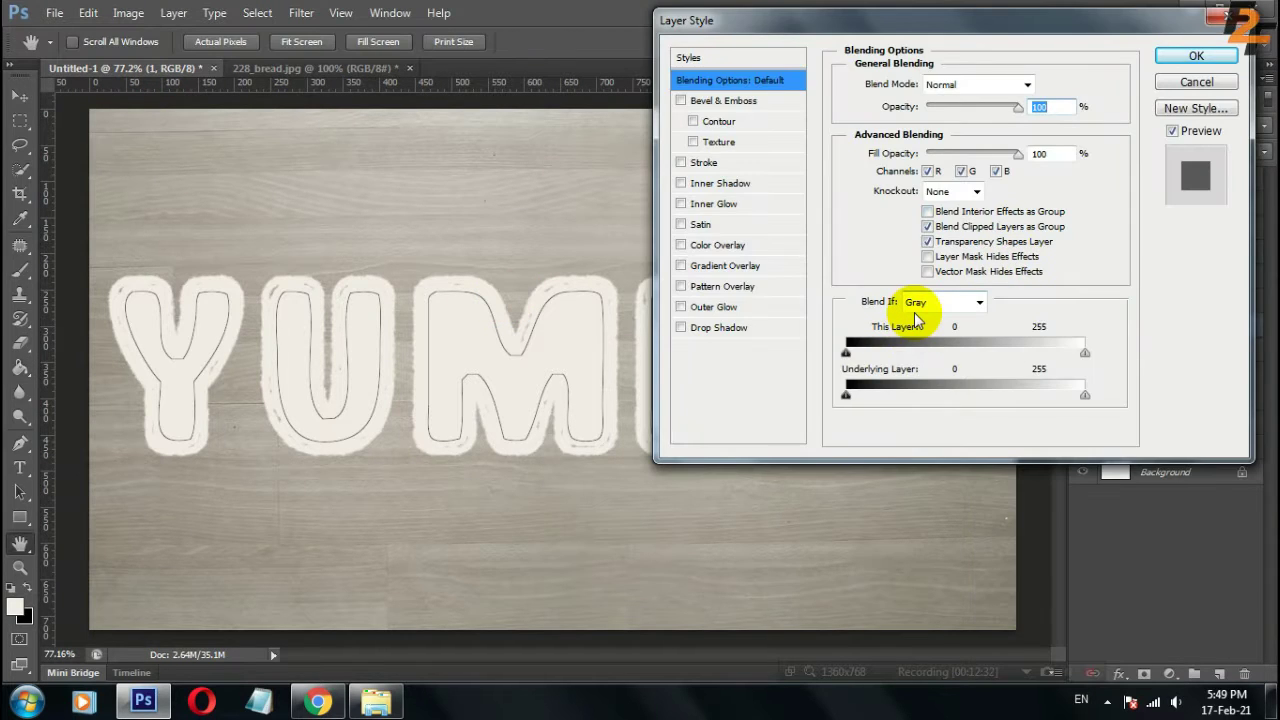
pyautogui.click(730, 100)
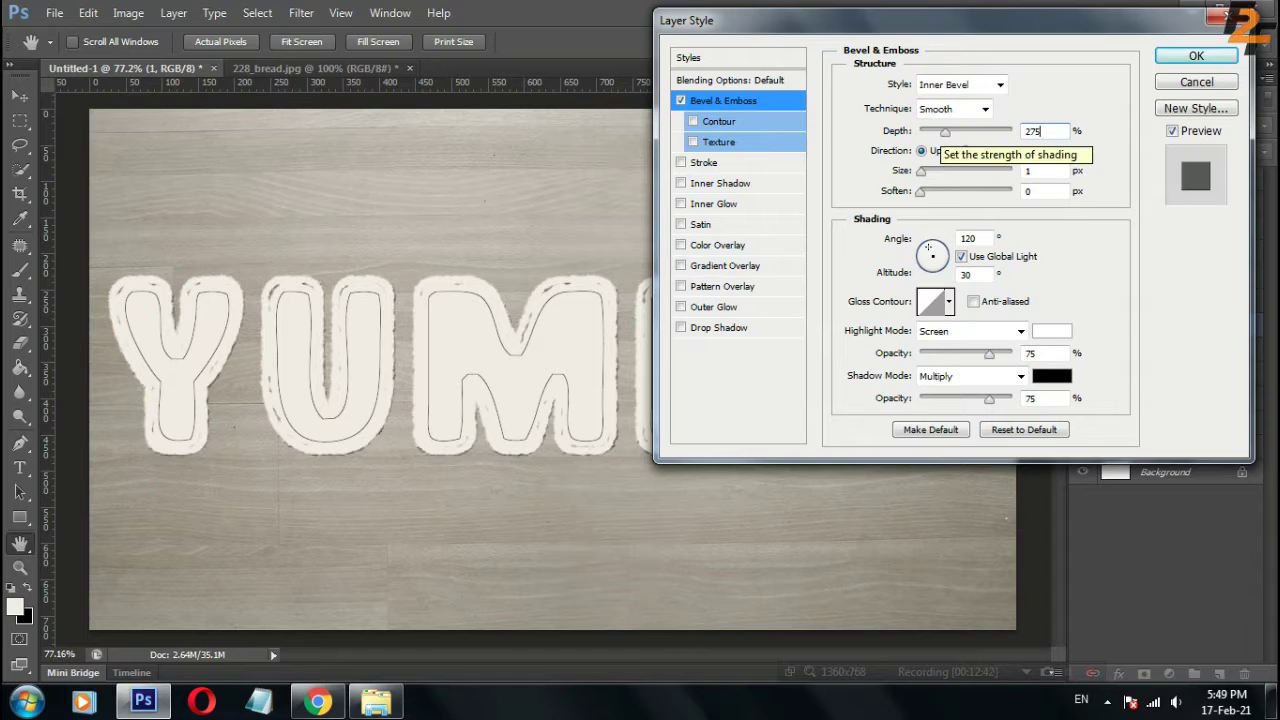
pyautogui.click(948, 303)
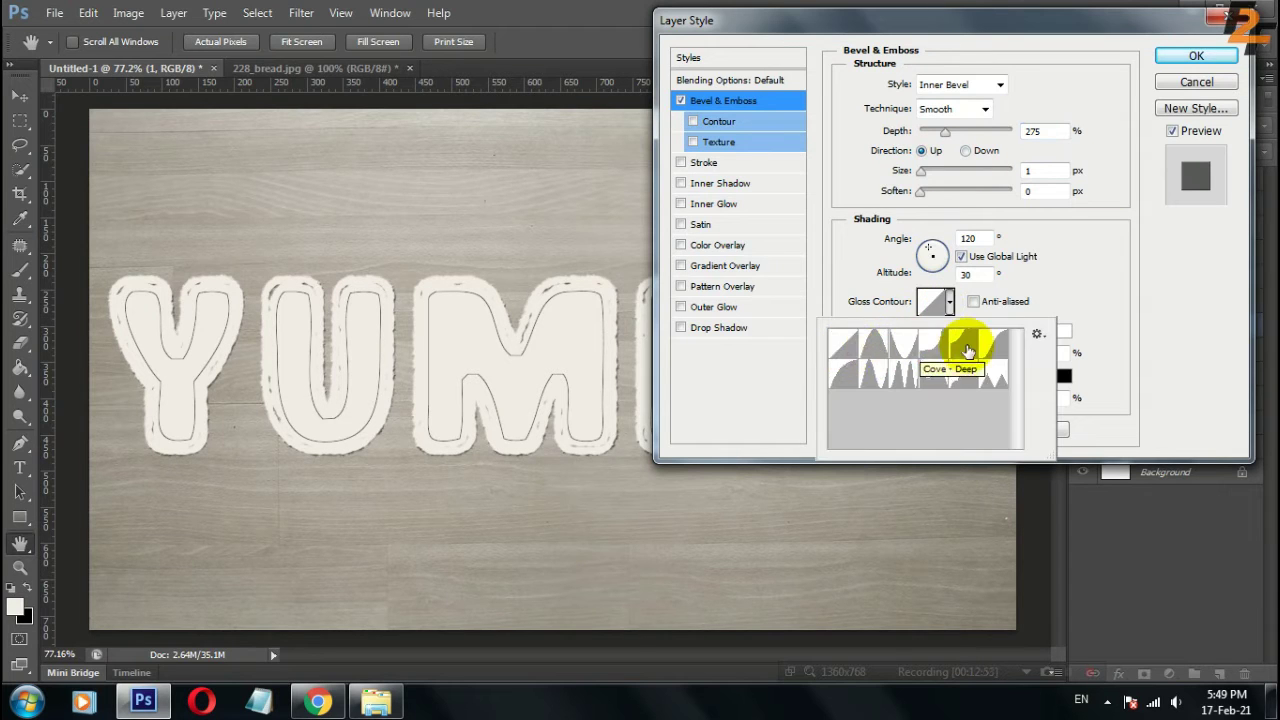
pyautogui.click(997, 350)
pyautogui.click(973, 301)
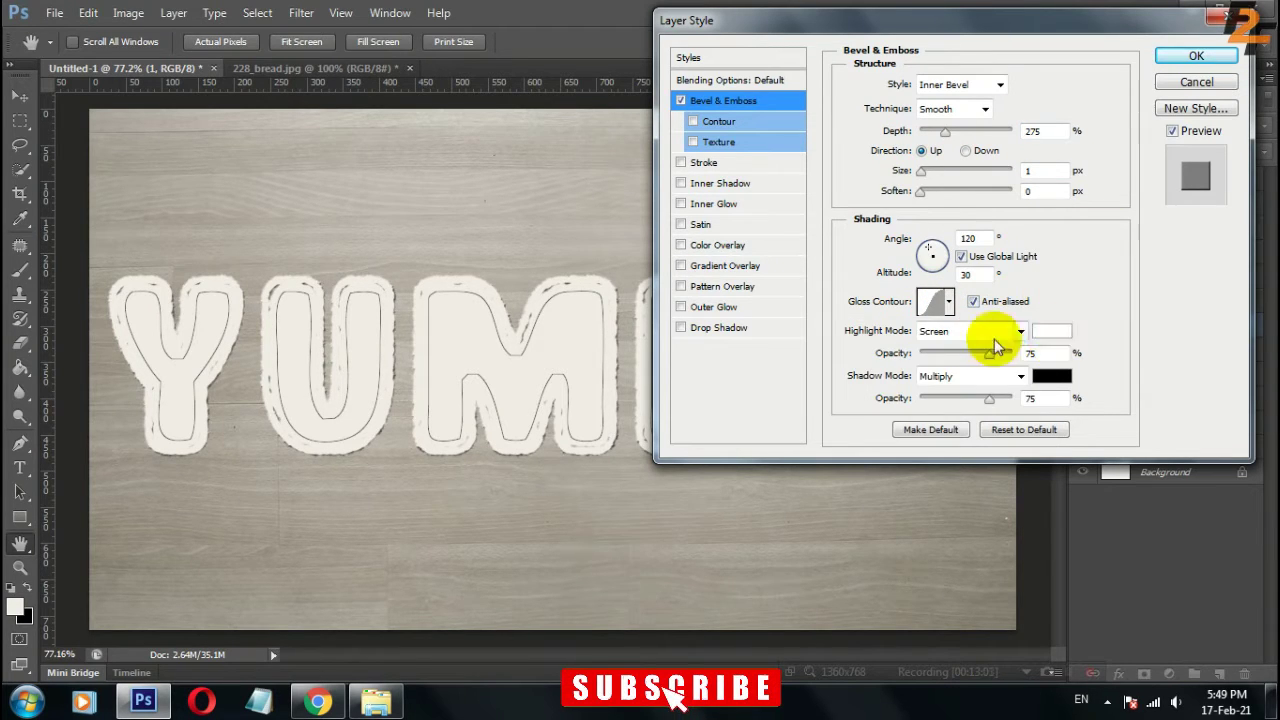
# Set the bevel highlight to brown 4f3e34 in Color blend mode
pyautogui.click(1063, 331)
pyautogui.click(1120, 473)
pyautogui.write('4f3e3')
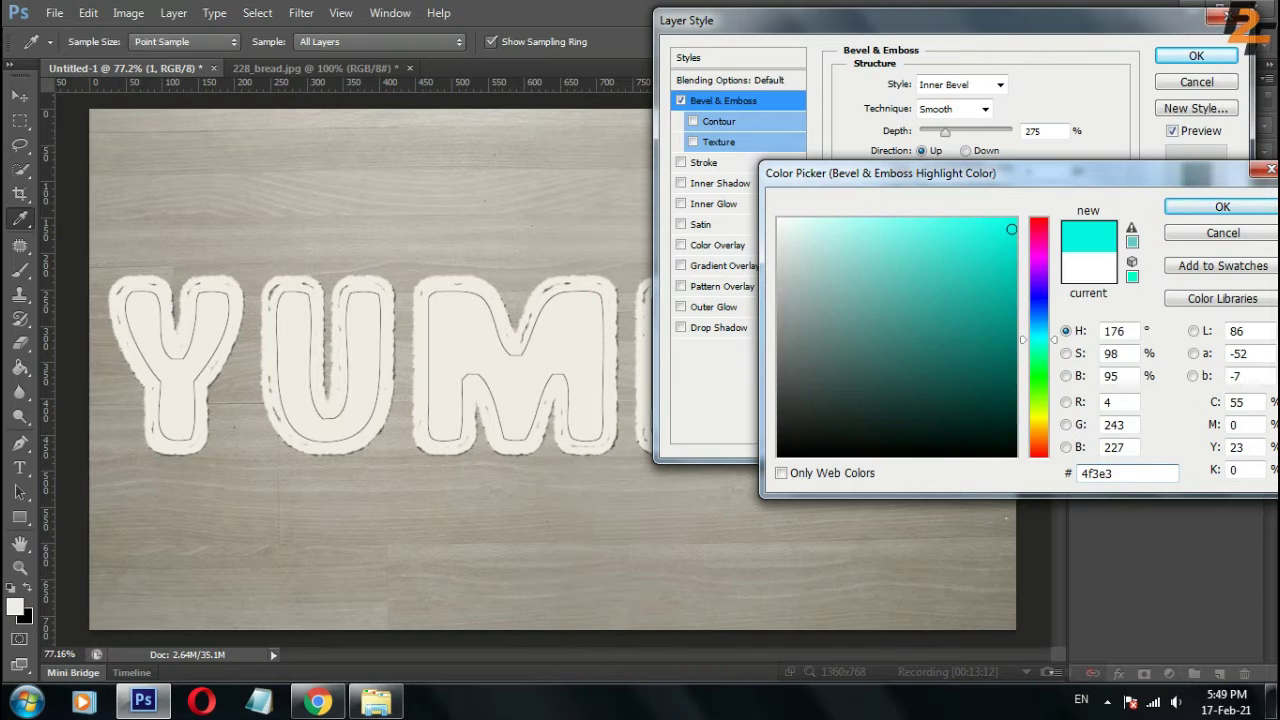
pyautogui.write('4')
pyautogui.click(1250, 206)
pyautogui.click(975, 330)
pyautogui.click(930, 370)
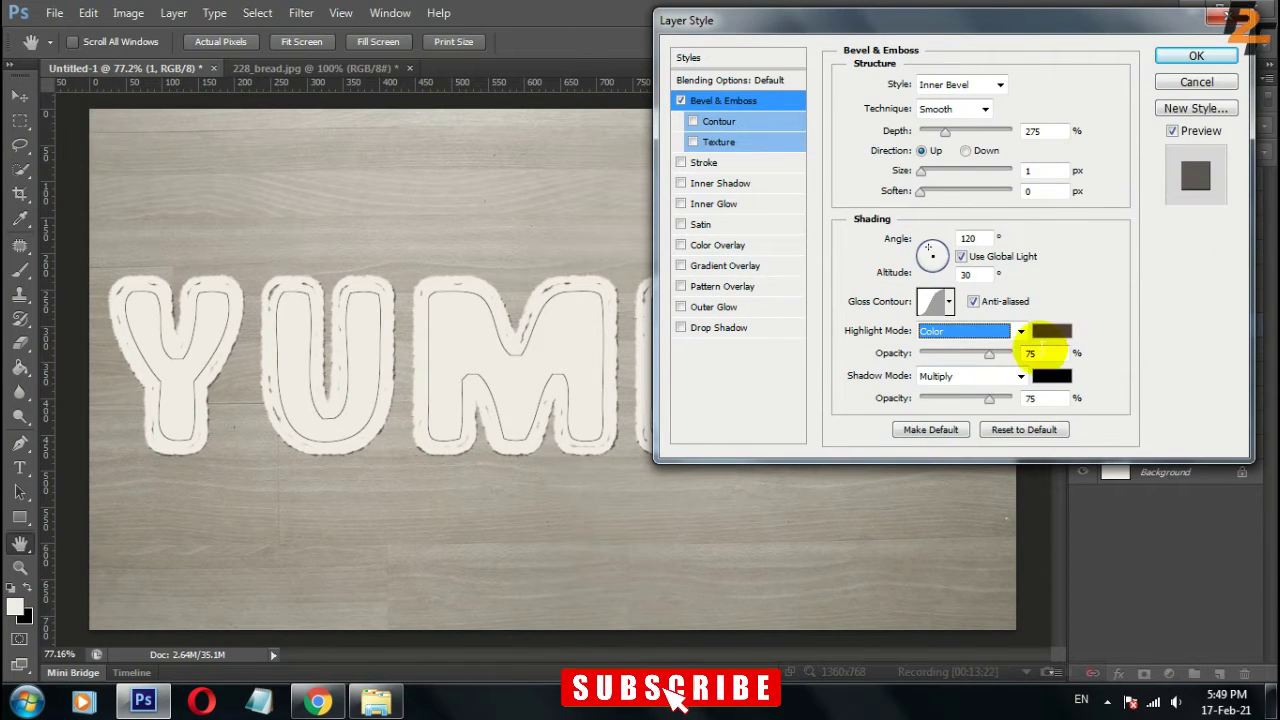
# Set the bevel shadow to Linear Burn with the beige colour ed3bf
pyautogui.click(1030, 331)
pyautogui.click(941, 98)
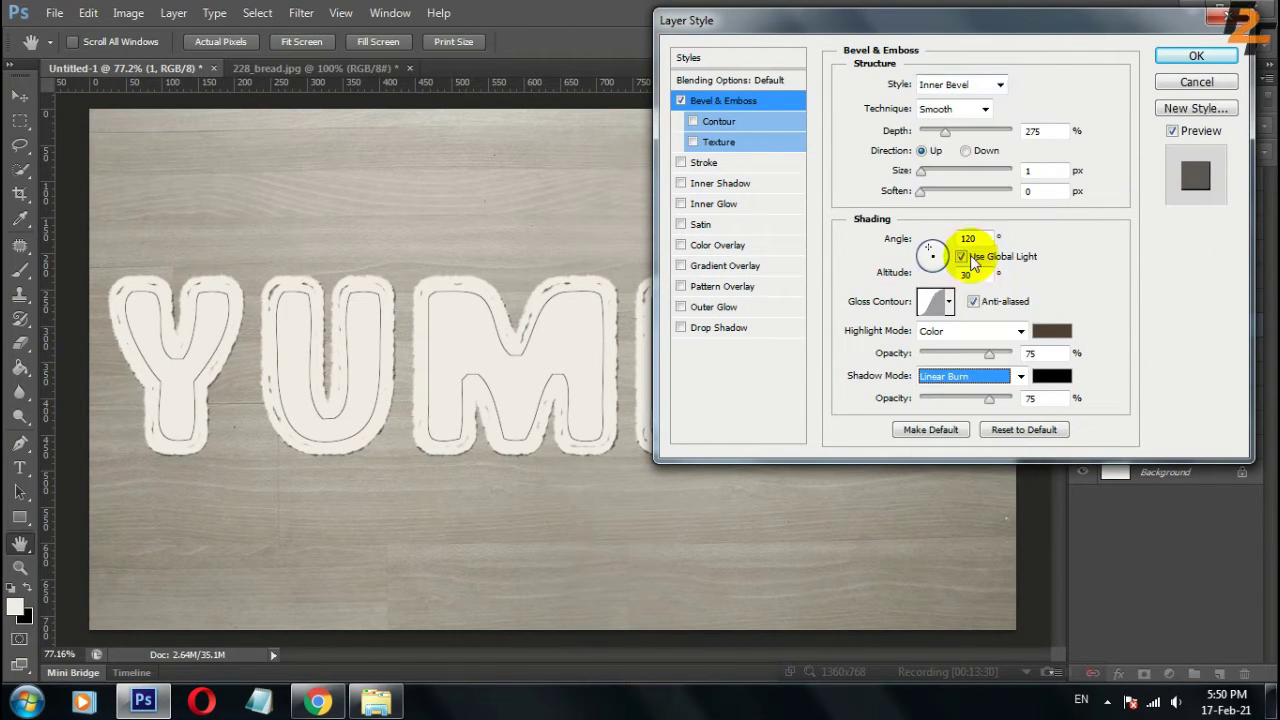
pyautogui.click(1050, 378)
pyautogui.write('e')
pyautogui.write('d3')
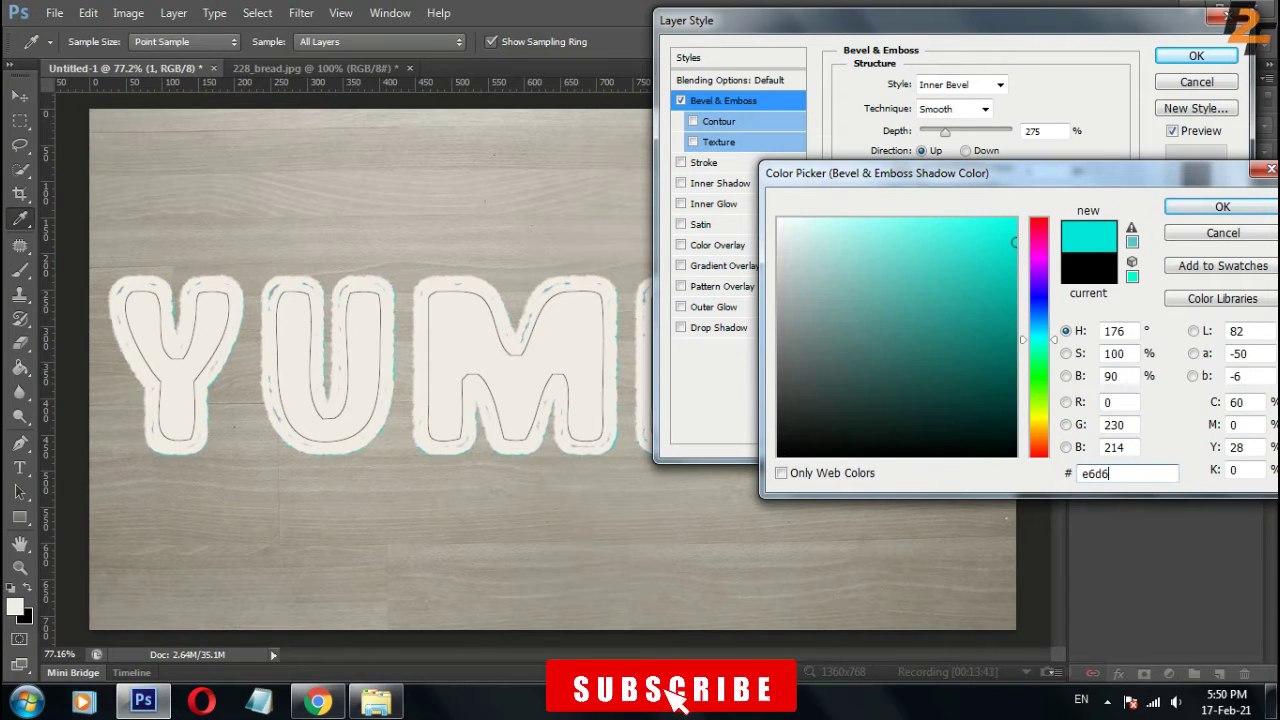
pyautogui.write('bf')
pyautogui.press('Return')
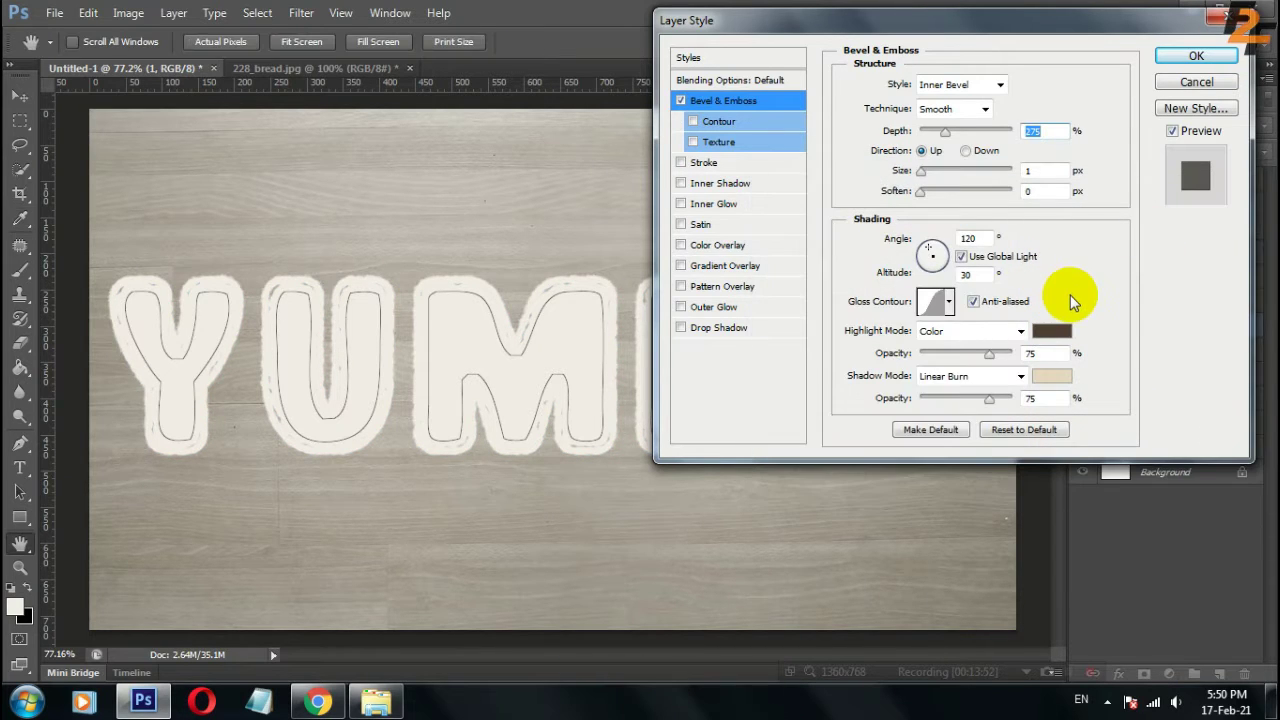
# Enable the bevel Contour using the first second-row preset, anti-aliased
pyautogui.click(718, 121)
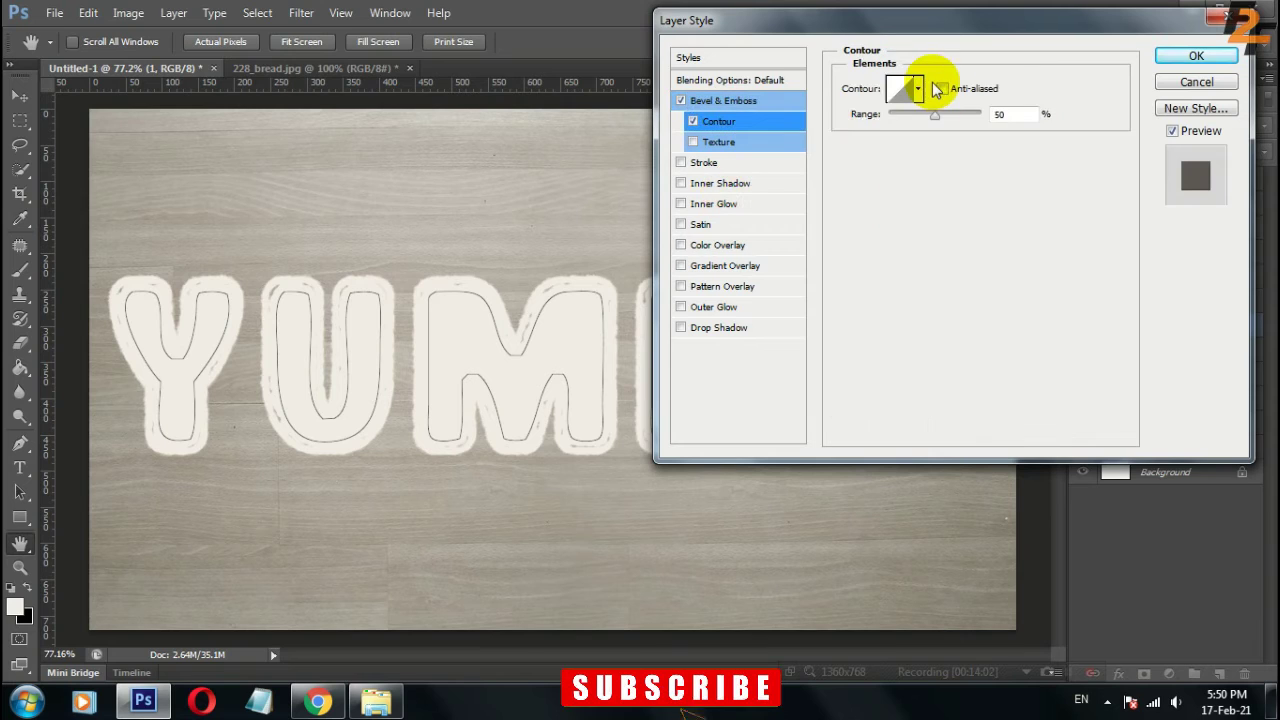
pyautogui.click(918, 88)
pyautogui.click(820, 168)
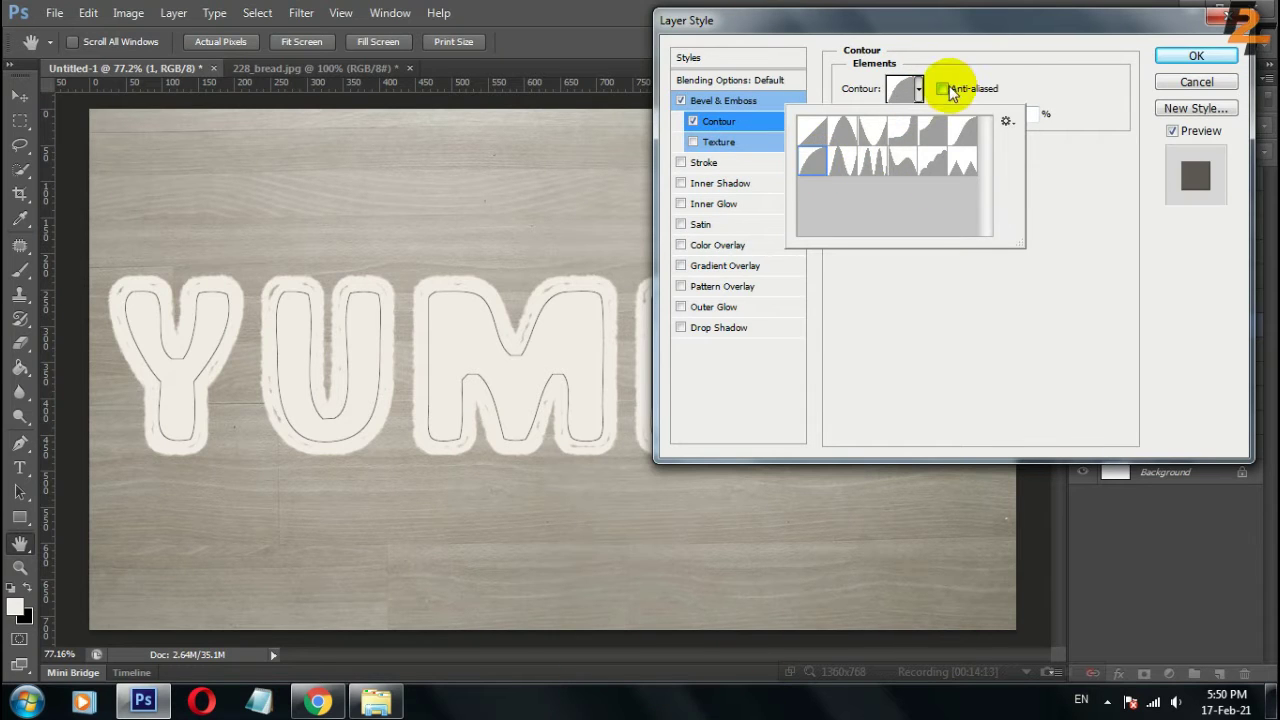
pyautogui.click(943, 89)
# Add a Texture to the bevel with a new pattern and depth 50
pyautogui.click(718, 141)
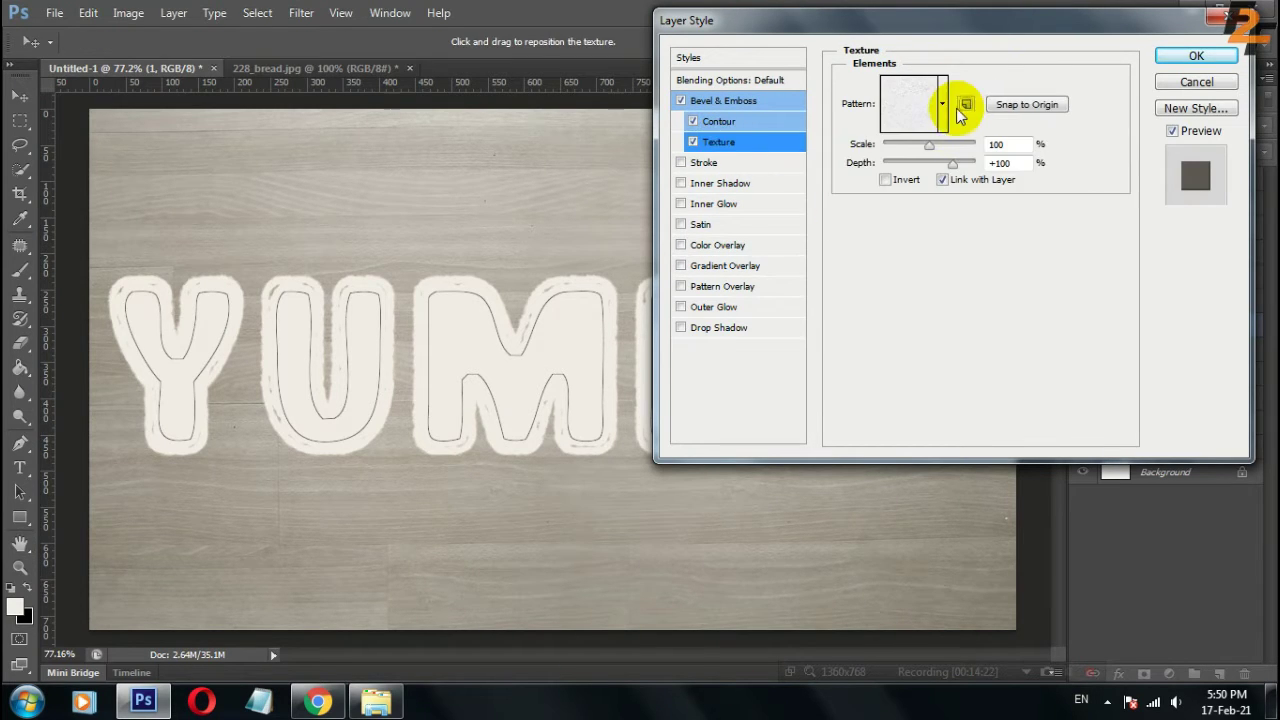
pyautogui.click(942, 104)
pyautogui.click(771, 477)
pyautogui.click(1103, 111)
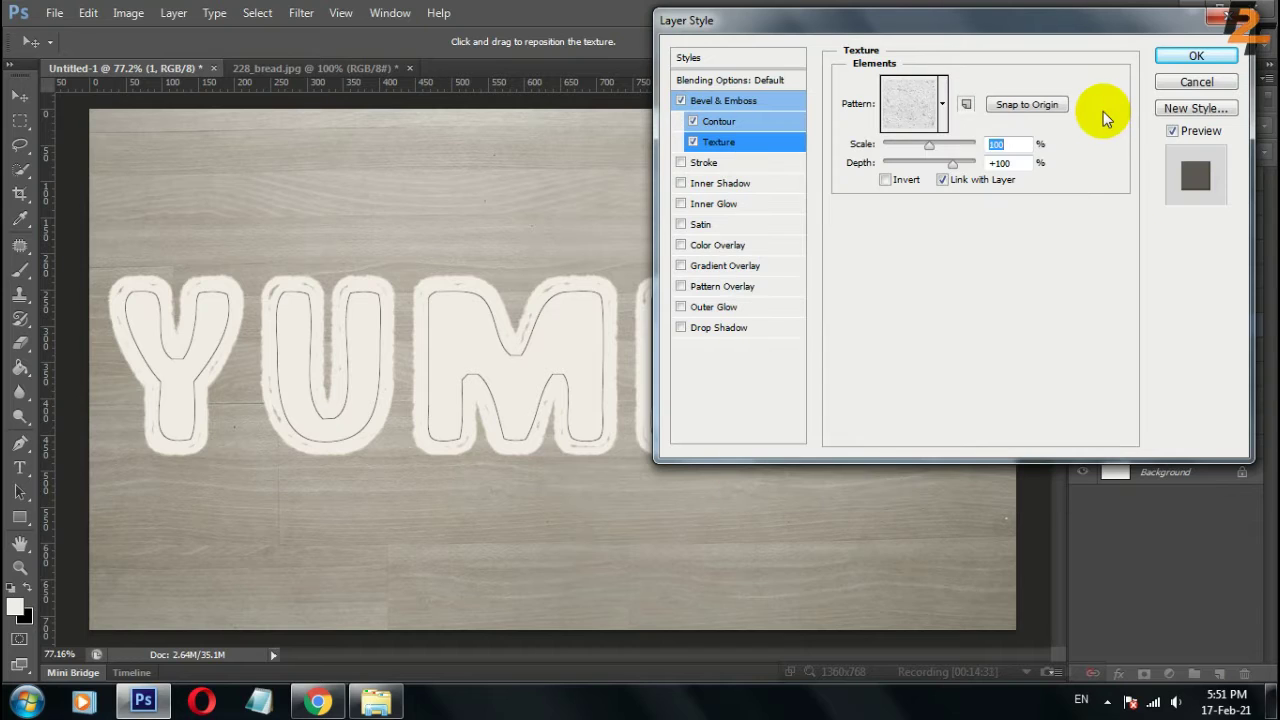
pyautogui.click(1020, 145)
pyautogui.press('Tab')
pyautogui.write('50')
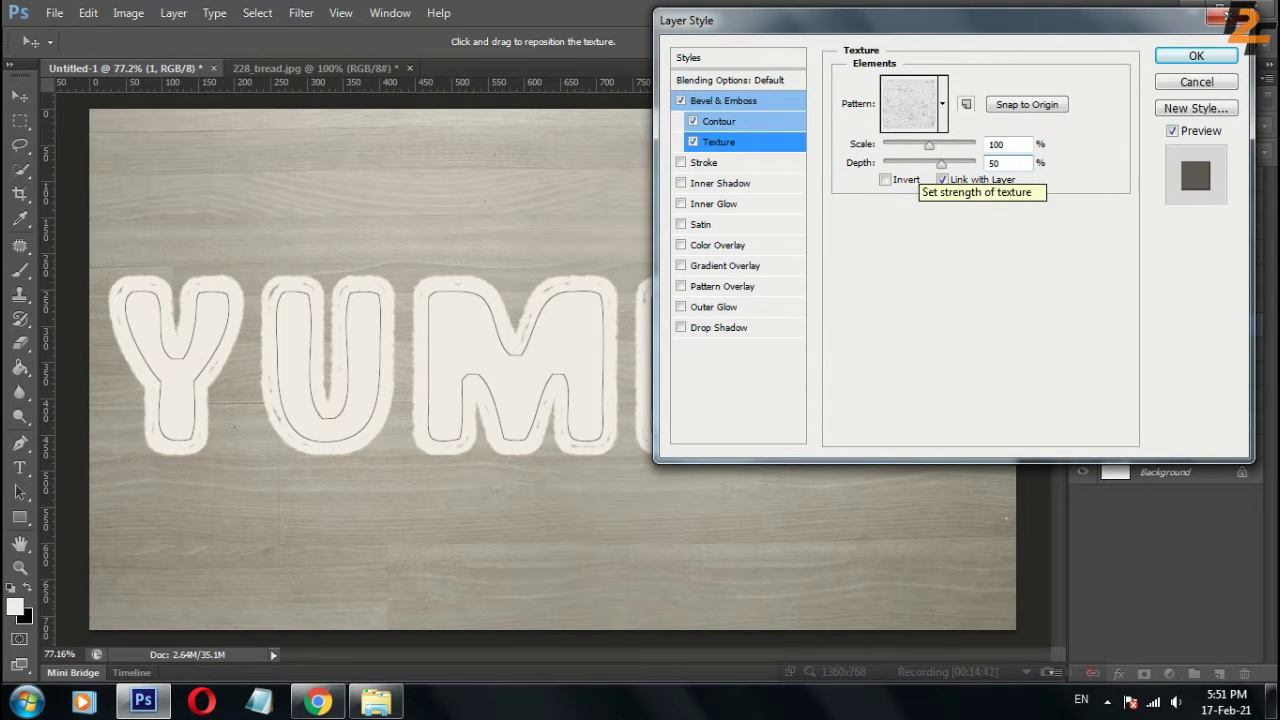
# Add a Pattern Overlay using the bread-like pattern
pyautogui.click(885, 180)
pyautogui.click(720, 286)
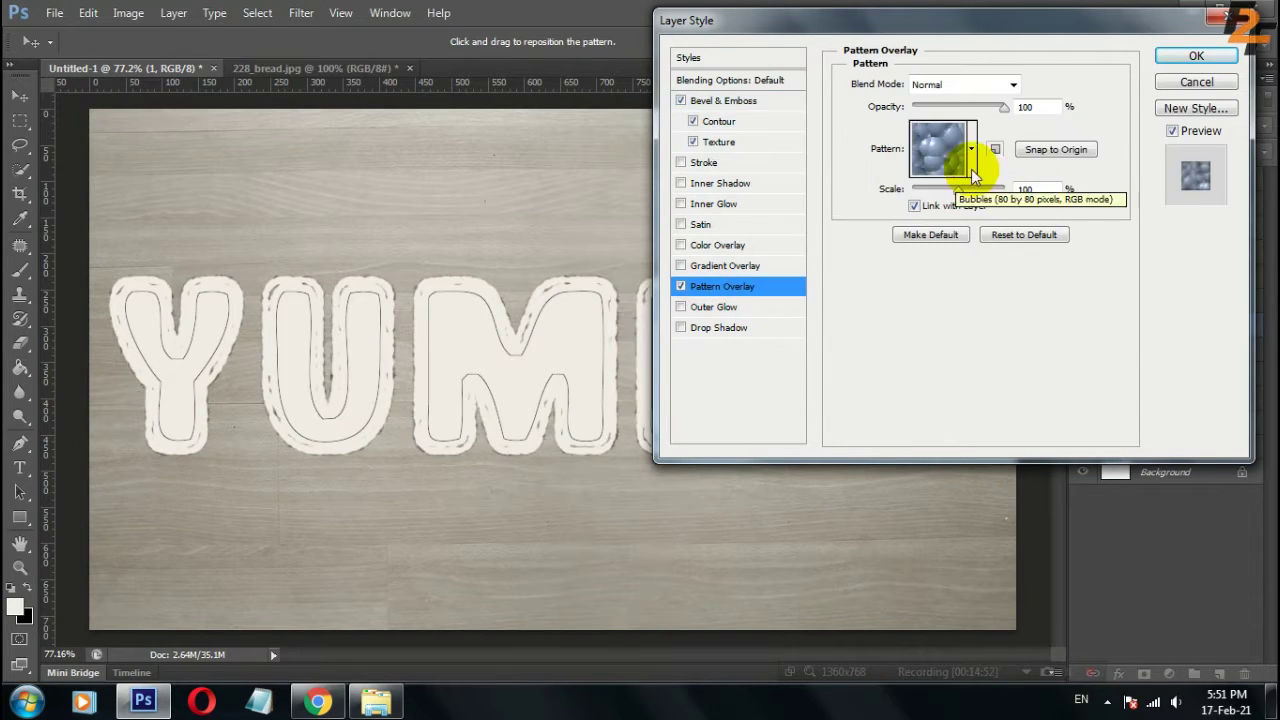
pyautogui.click(971, 149)
pyautogui.click(785, 527)
pyautogui.click(1123, 141)
# Add a Drop Shadow with 12% opacity and 18 px distance
pyautogui.click(718, 327)
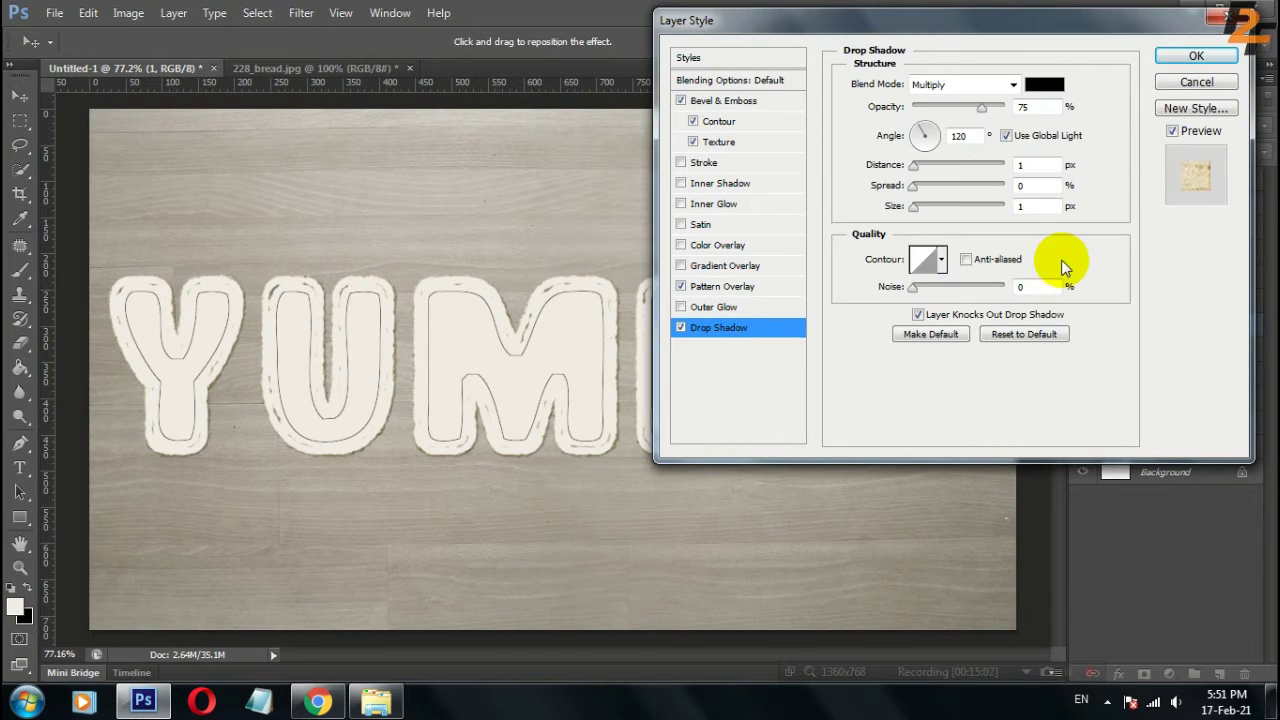
pyautogui.write('12')
pyautogui.press('Tab')
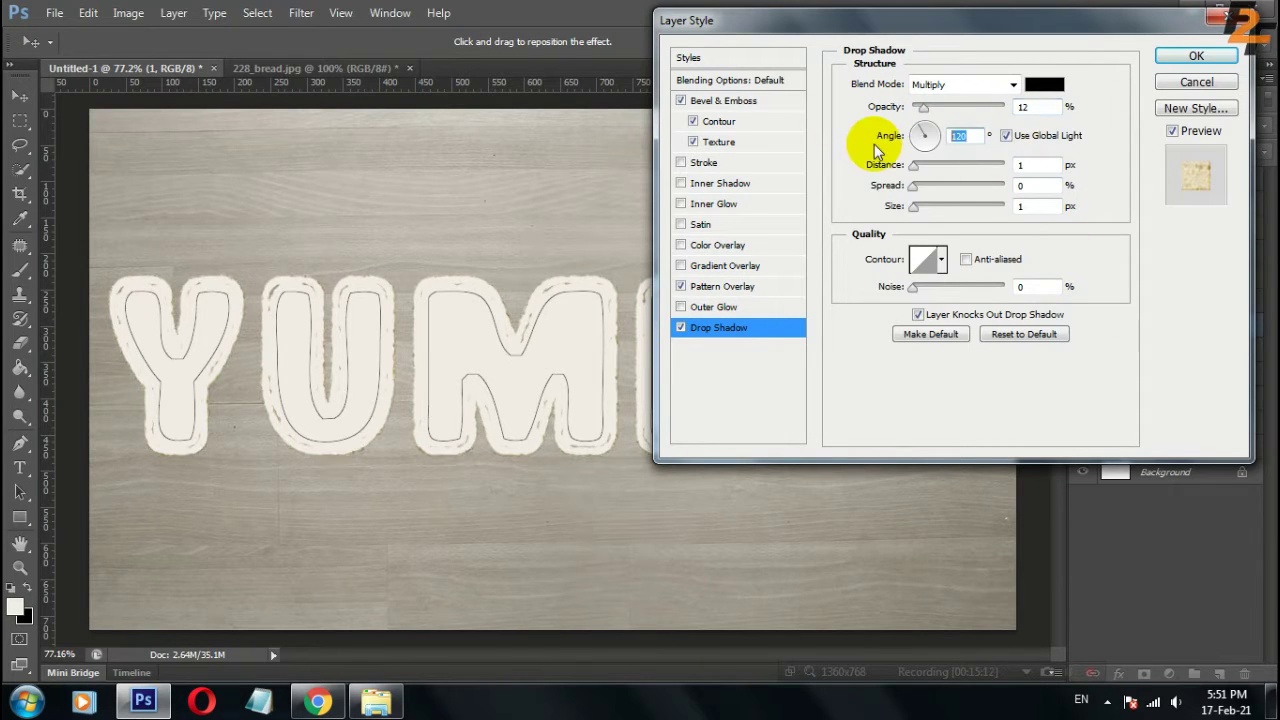
pyautogui.write('18')
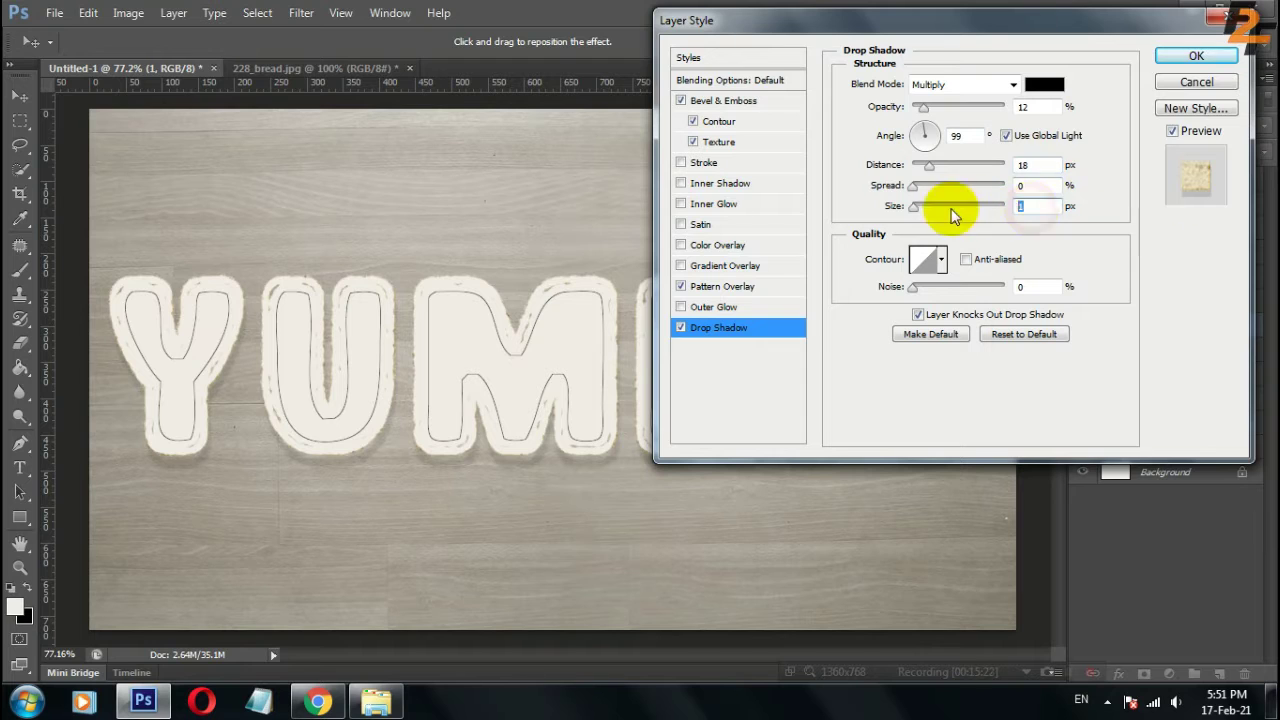
# Apply layer 1's styles and set layer 2's blend mode to Multiply
pyautogui.click(1196, 55)
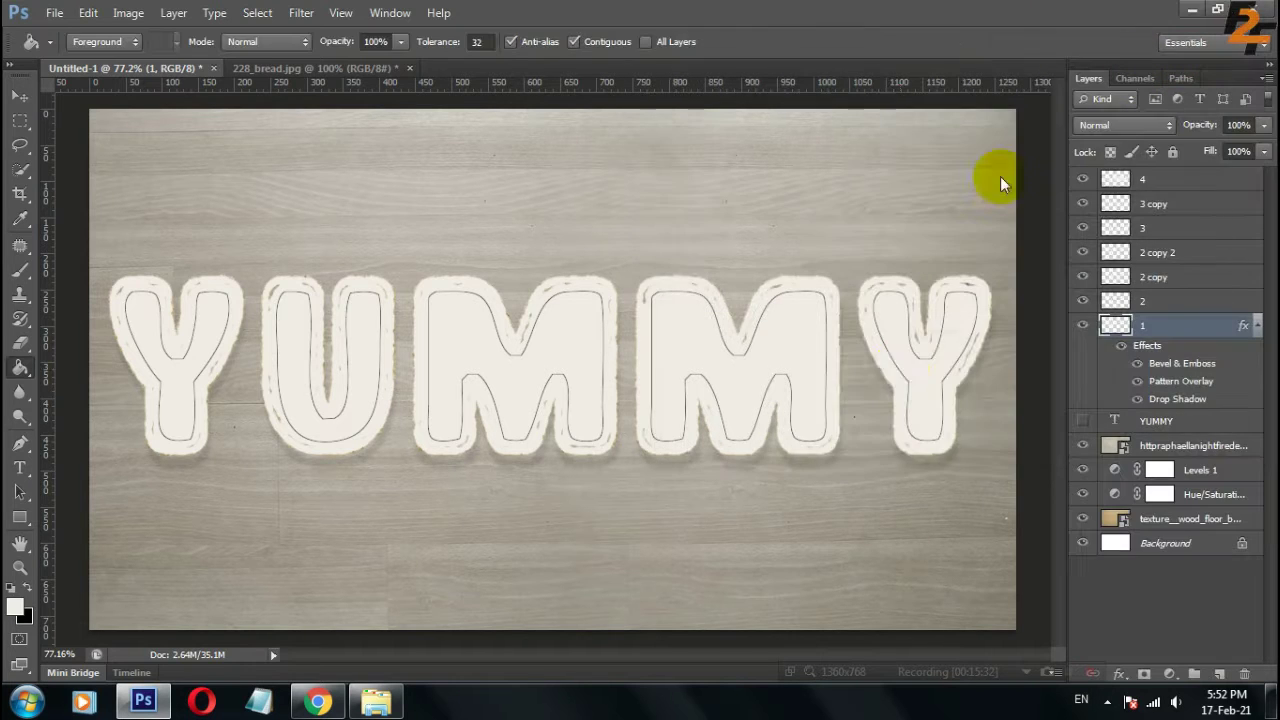
pyautogui.click(1176, 305)
pyautogui.click(1121, 127)
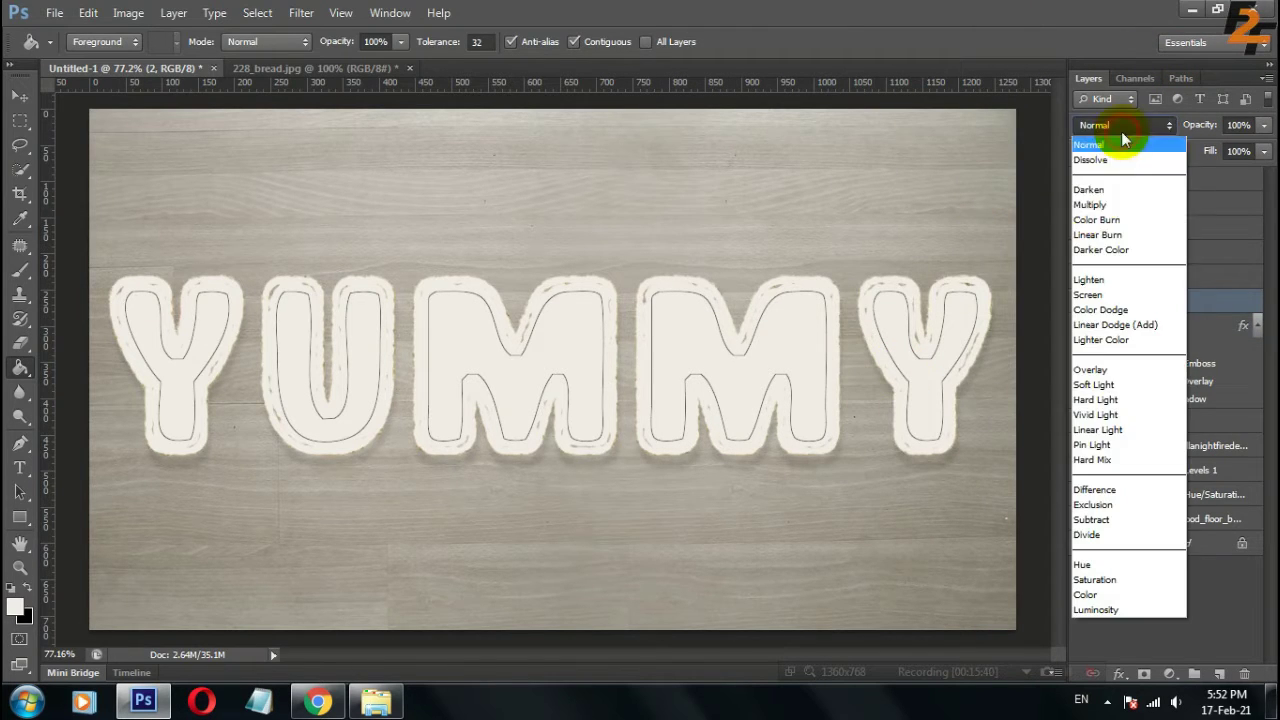
pyautogui.click(1090, 207)
# Give layer 2 copy a brown 6e6355 drop shadow with distance 5
pyautogui.doubleClick(1209, 277)
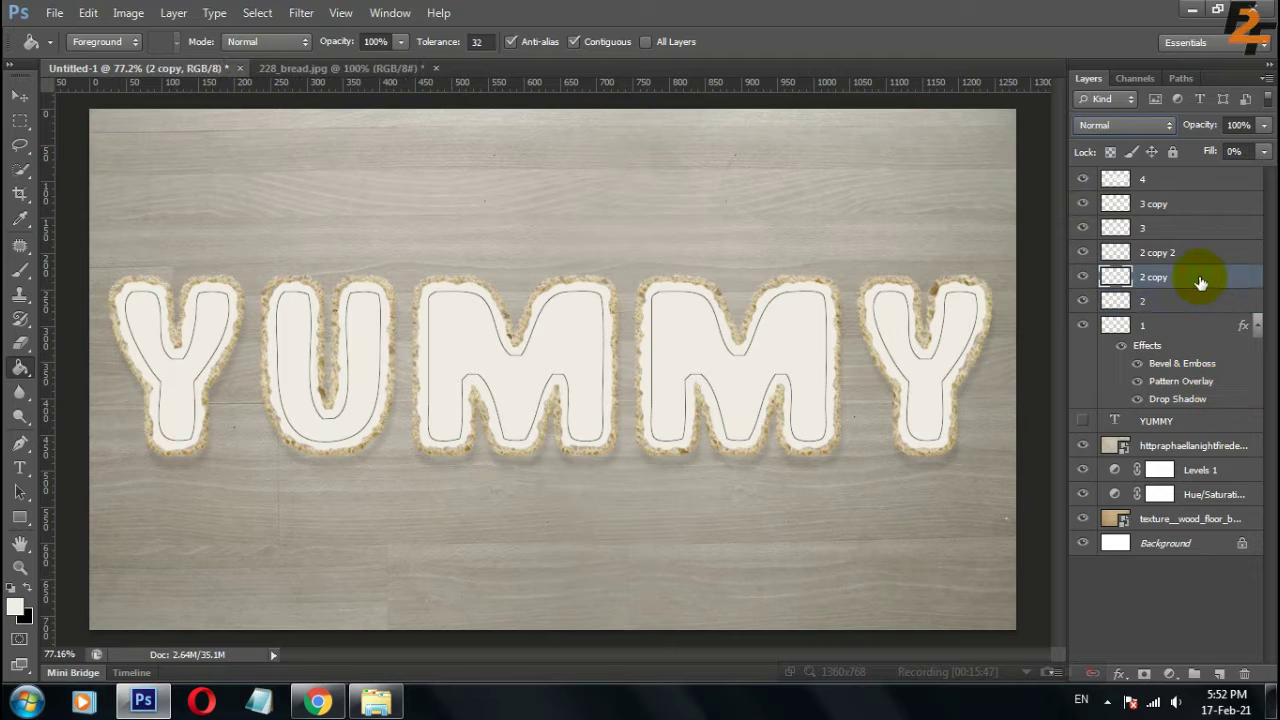
pyautogui.click(690, 327)
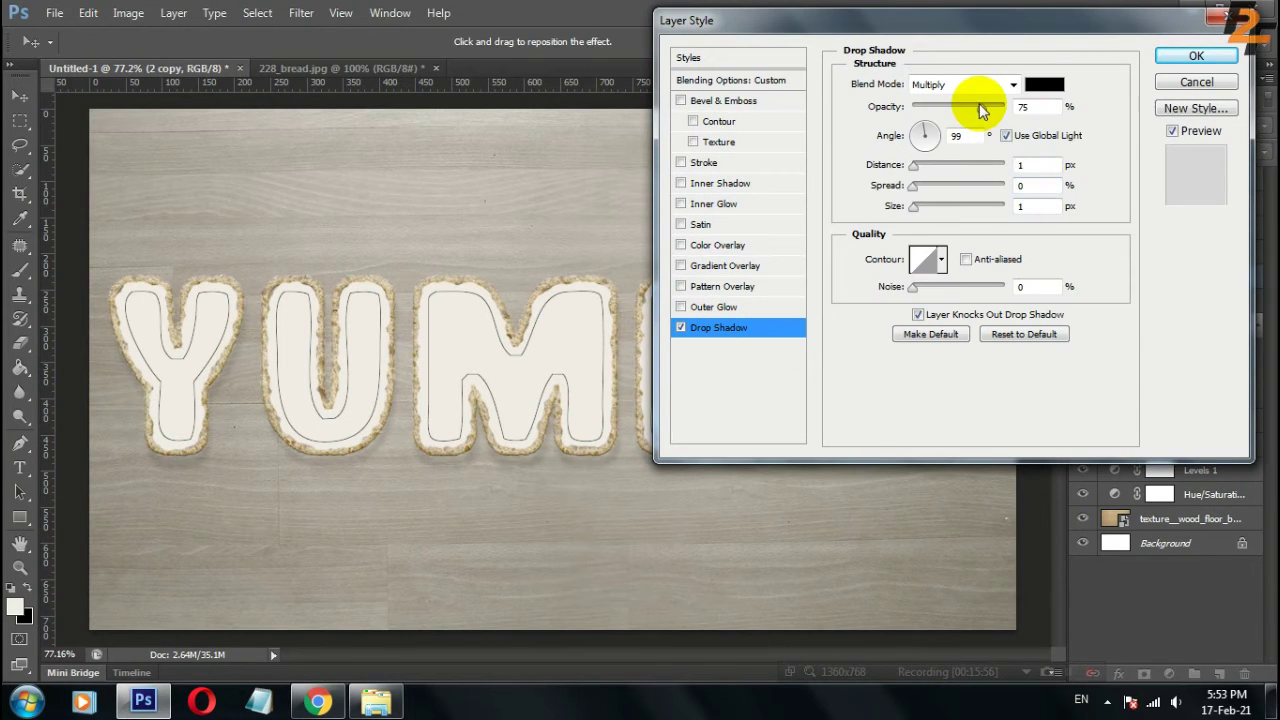
pyautogui.click(1044, 84)
pyautogui.write('6e6355')
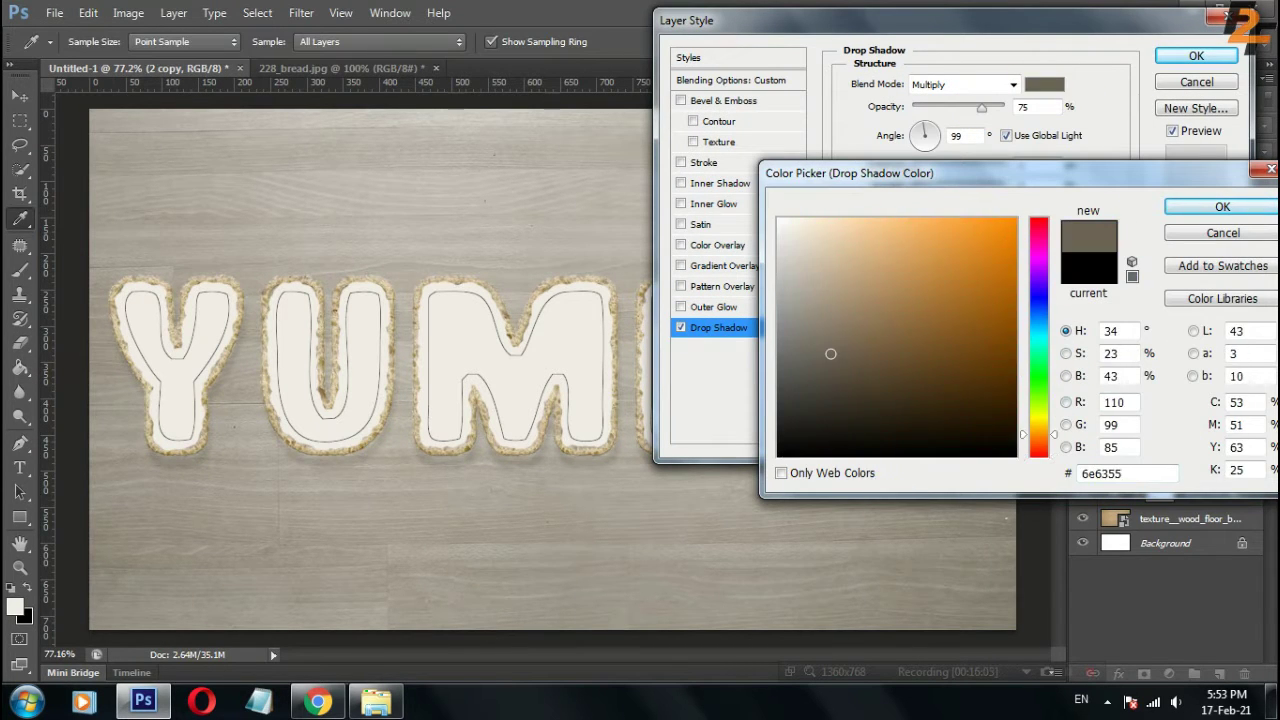
pyautogui.click(1222, 206)
pyautogui.click(1020, 164)
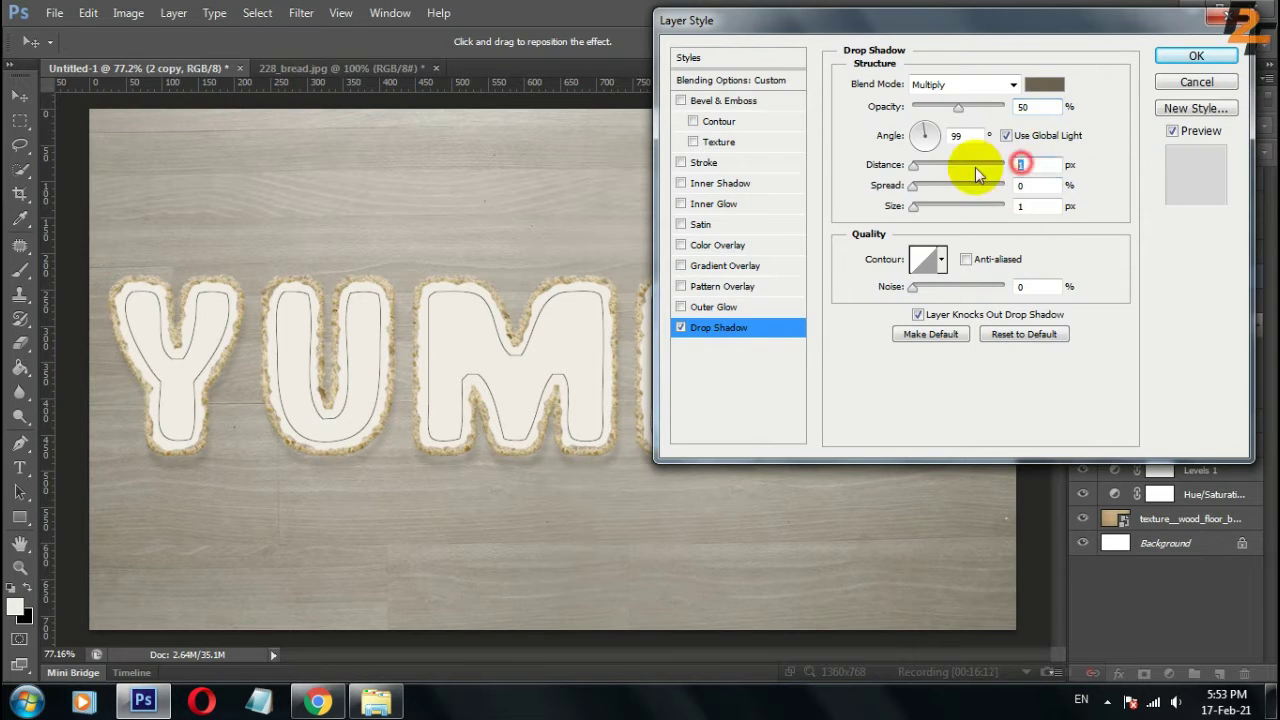
pyautogui.press('Tab')
pyautogui.press('Tab')
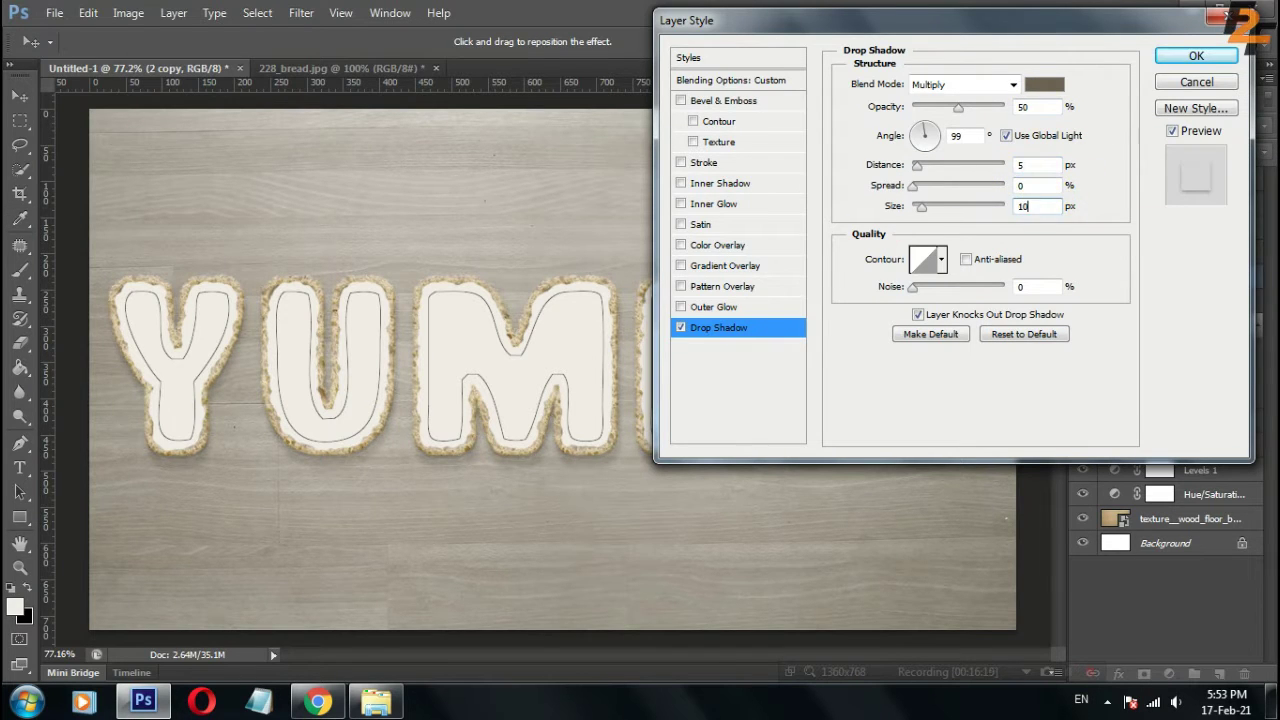
pyautogui.click(1196, 56)
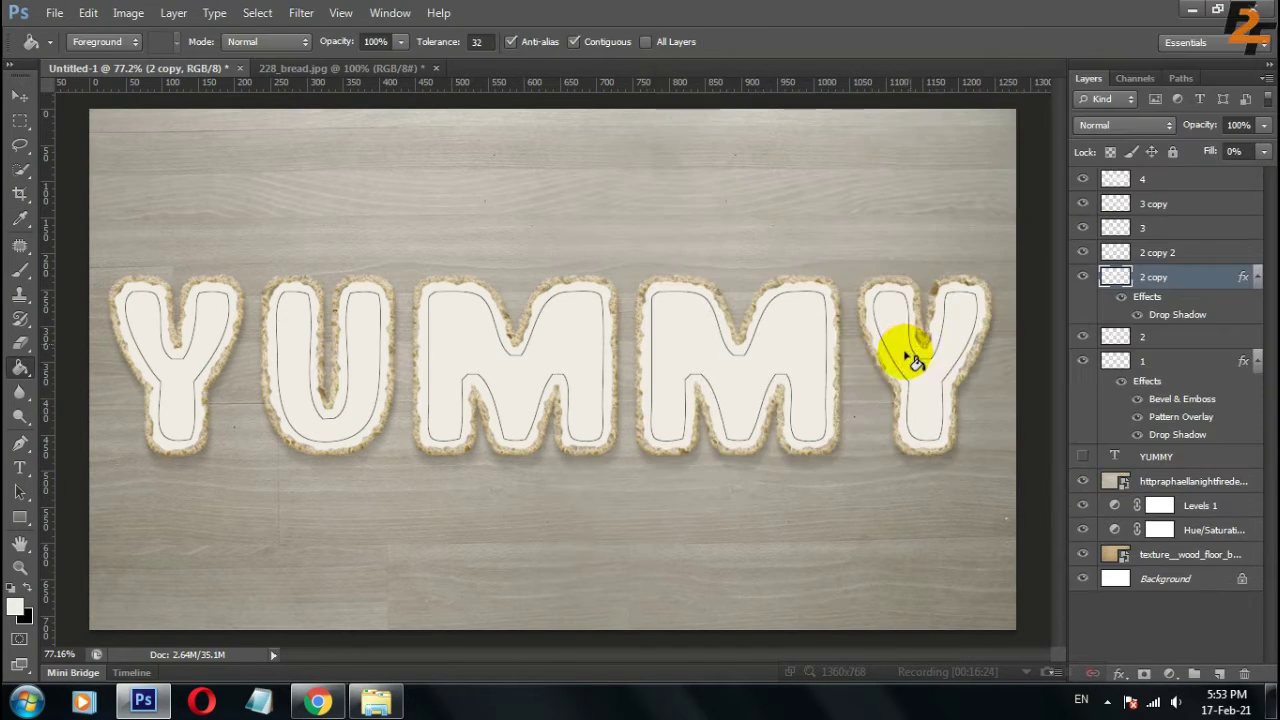
pyautogui.doubleClick(1203, 264)
# Add a size 10 bevel with brown highlight at 50% and greyish-brown shadow at 30%
pyautogui.click(723, 100)
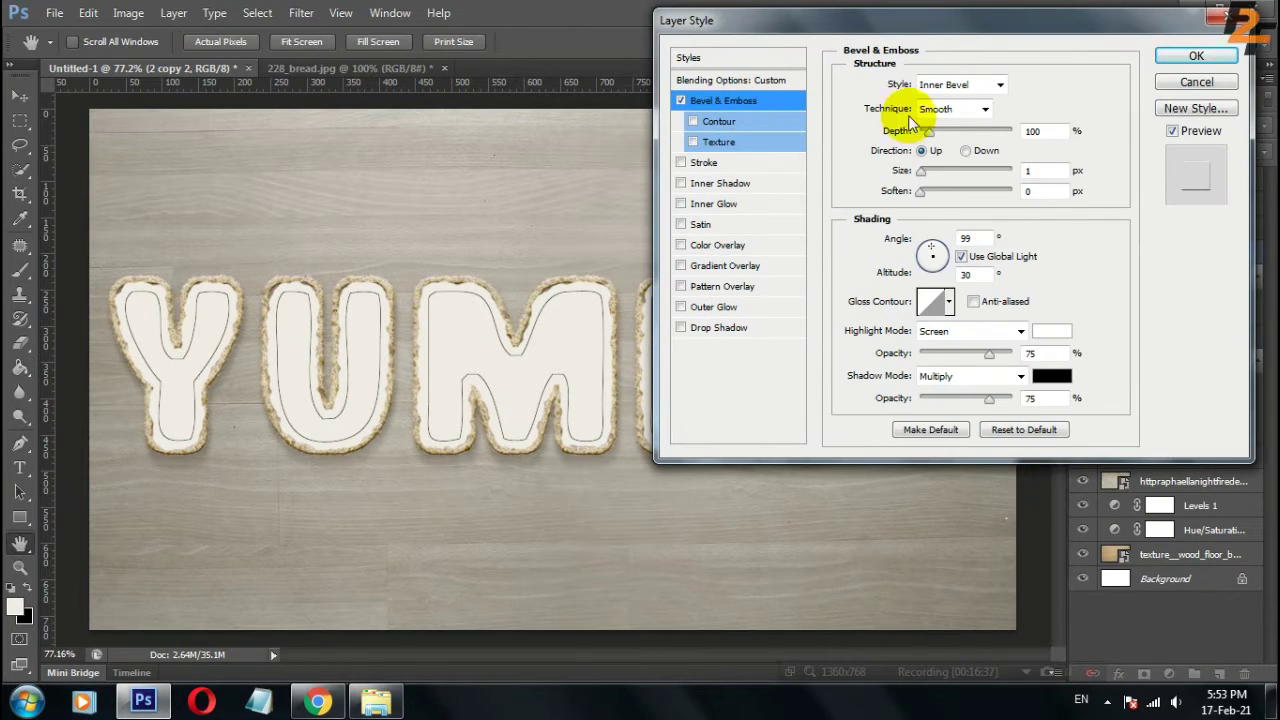
pyautogui.write('10')
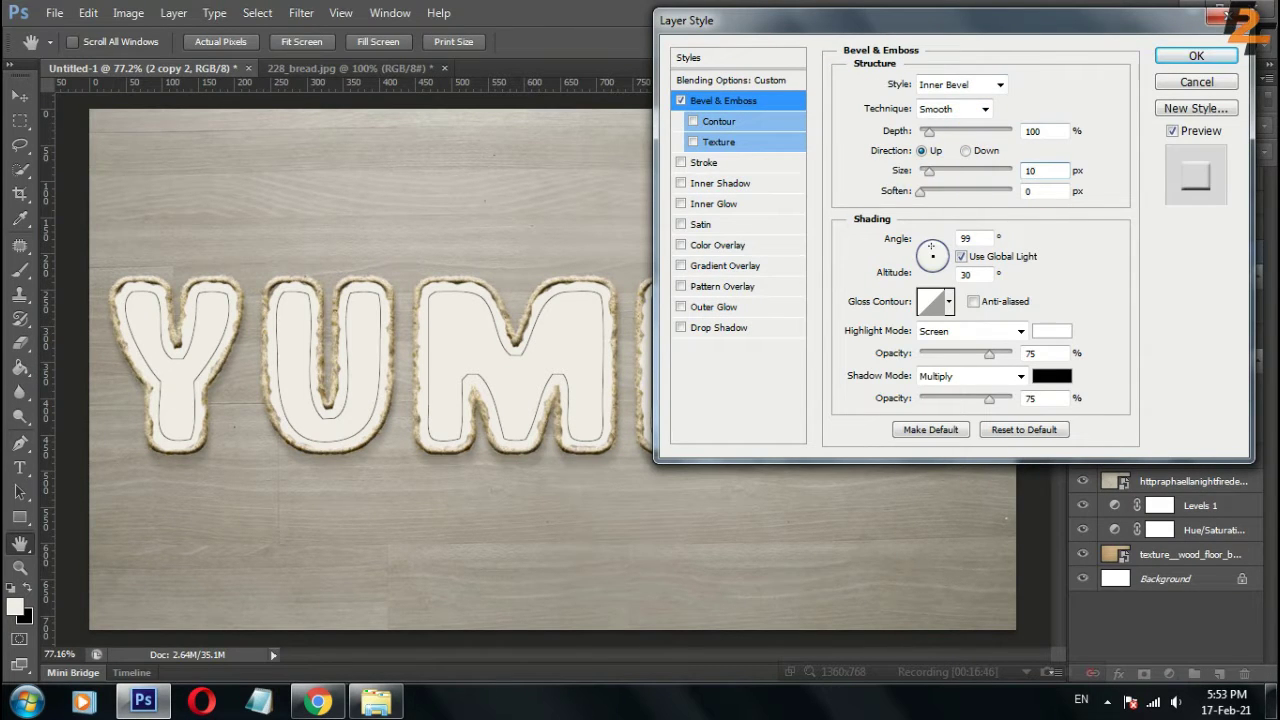
pyautogui.click(1044, 343)
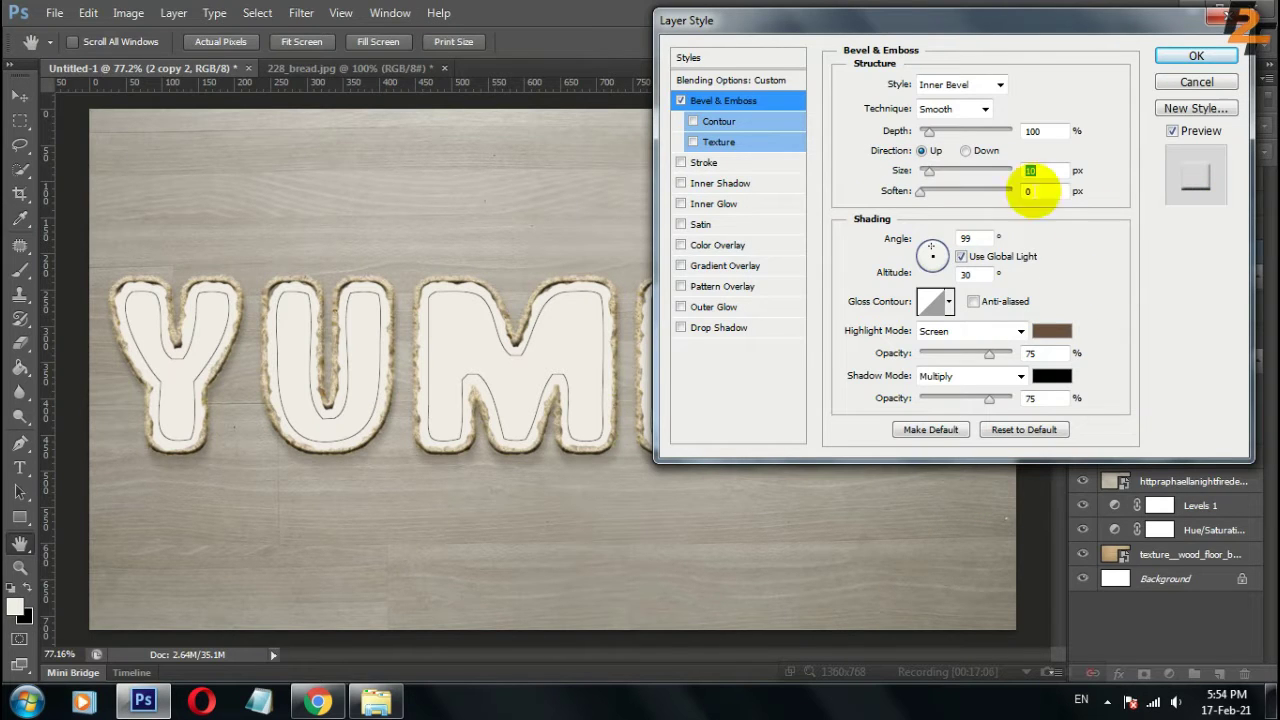
pyautogui.moveTo(989, 354); pyautogui.dragTo(965, 354)
pyautogui.click(1052, 376)
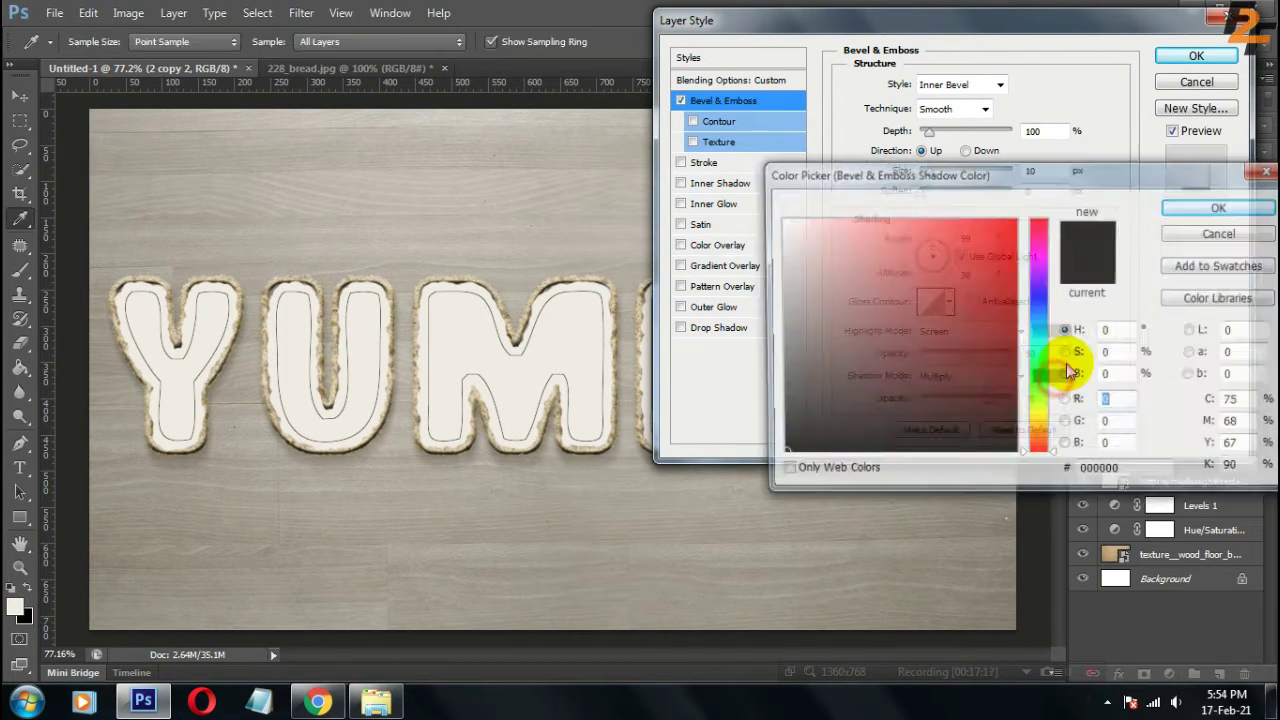
pyautogui.click(1170, 206)
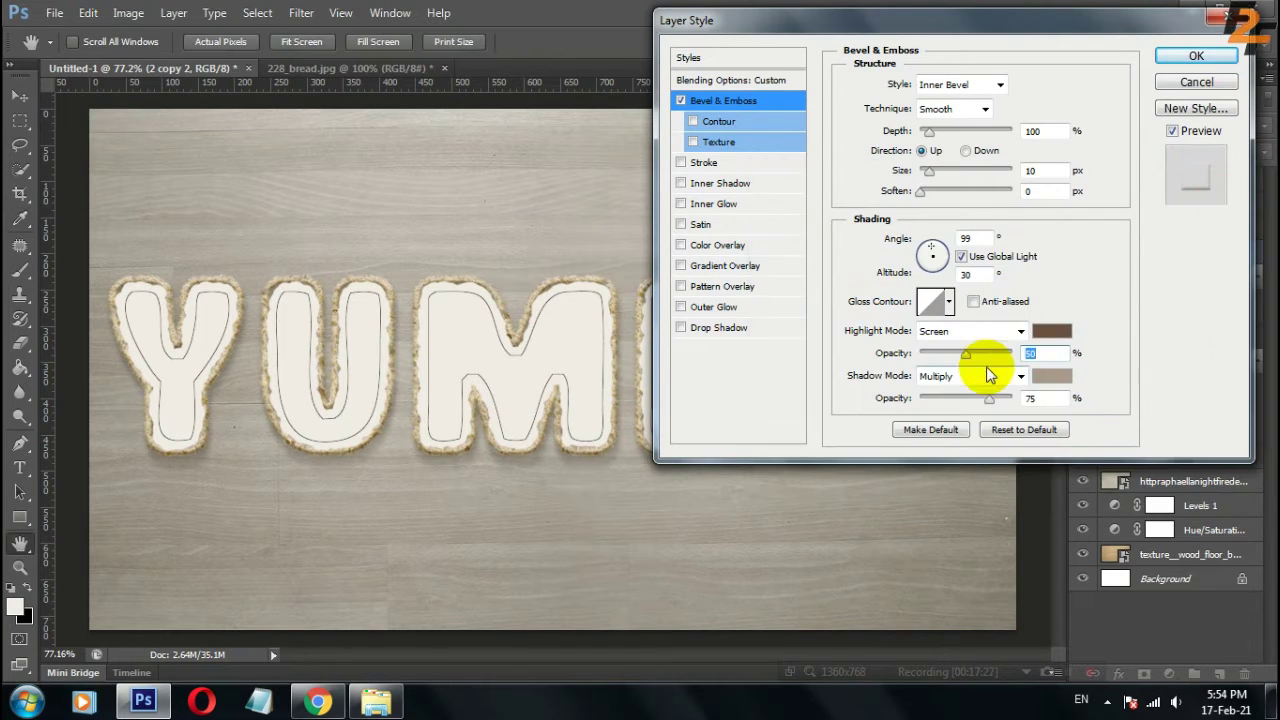
pyautogui.click(1046, 399)
pyautogui.write('30')
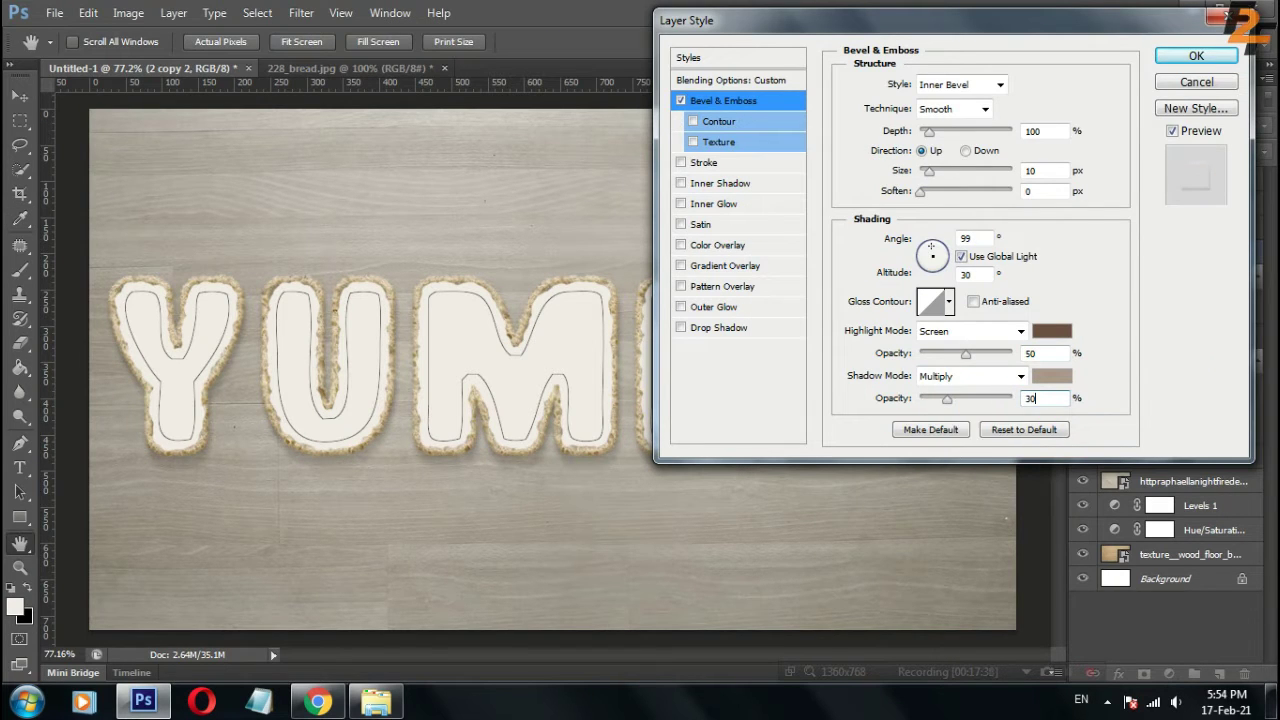
# Enable Contour and a light-grey pattern Texture on the bevel
pyautogui.click(740, 121)
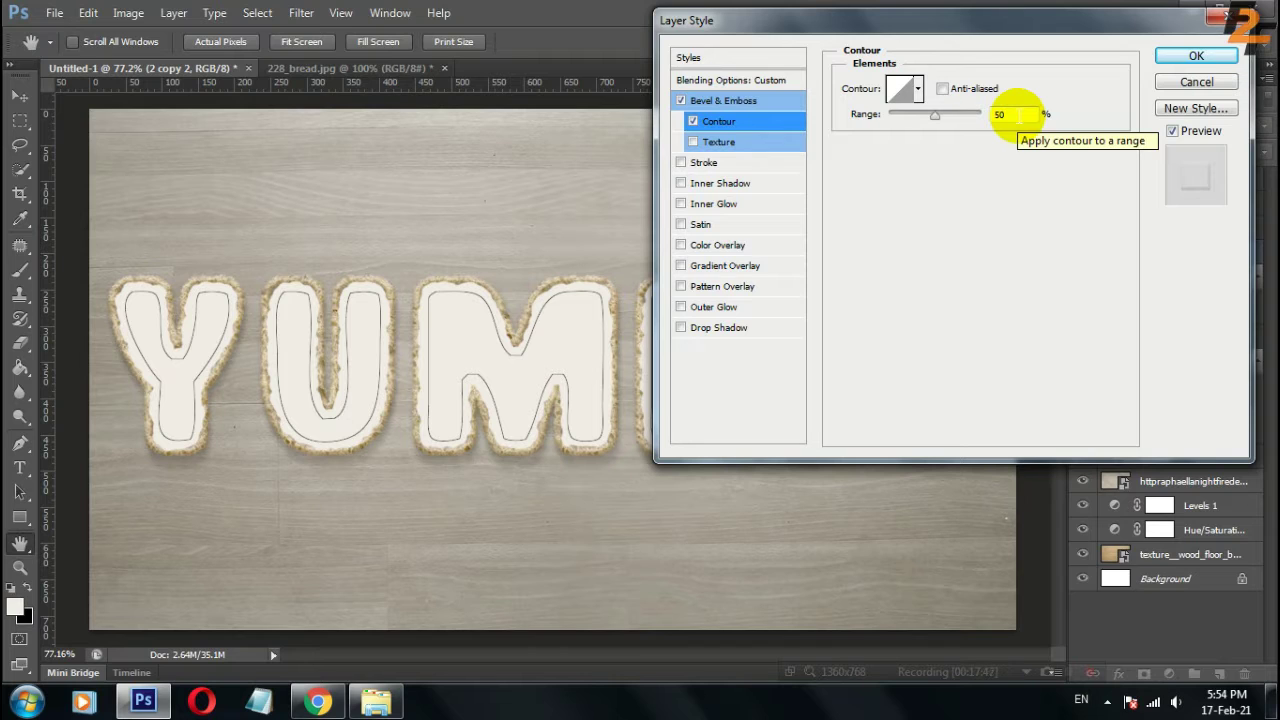
pyautogui.click(690, 140)
pyautogui.click(910, 103)
pyautogui.doubleClick(751, 472)
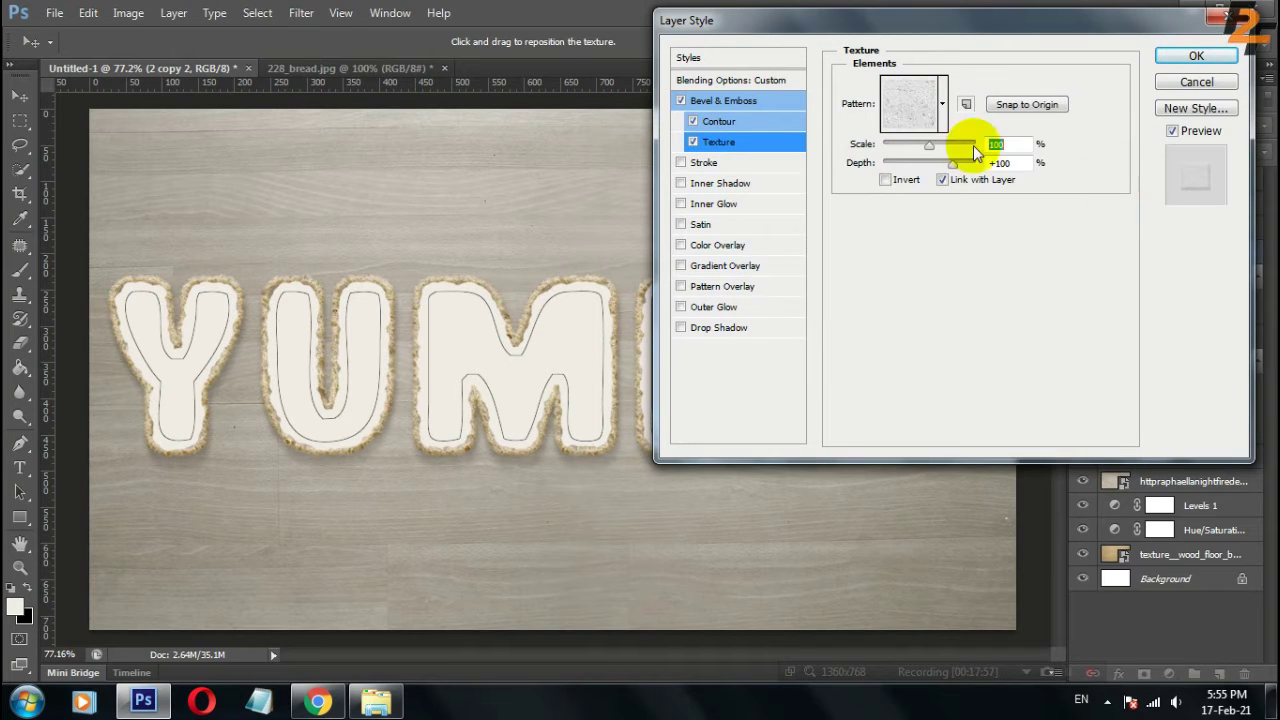
# Give layer 3 an Outer Bevel with an anti-aliased gloss contour
pyautogui.click(1196, 55)
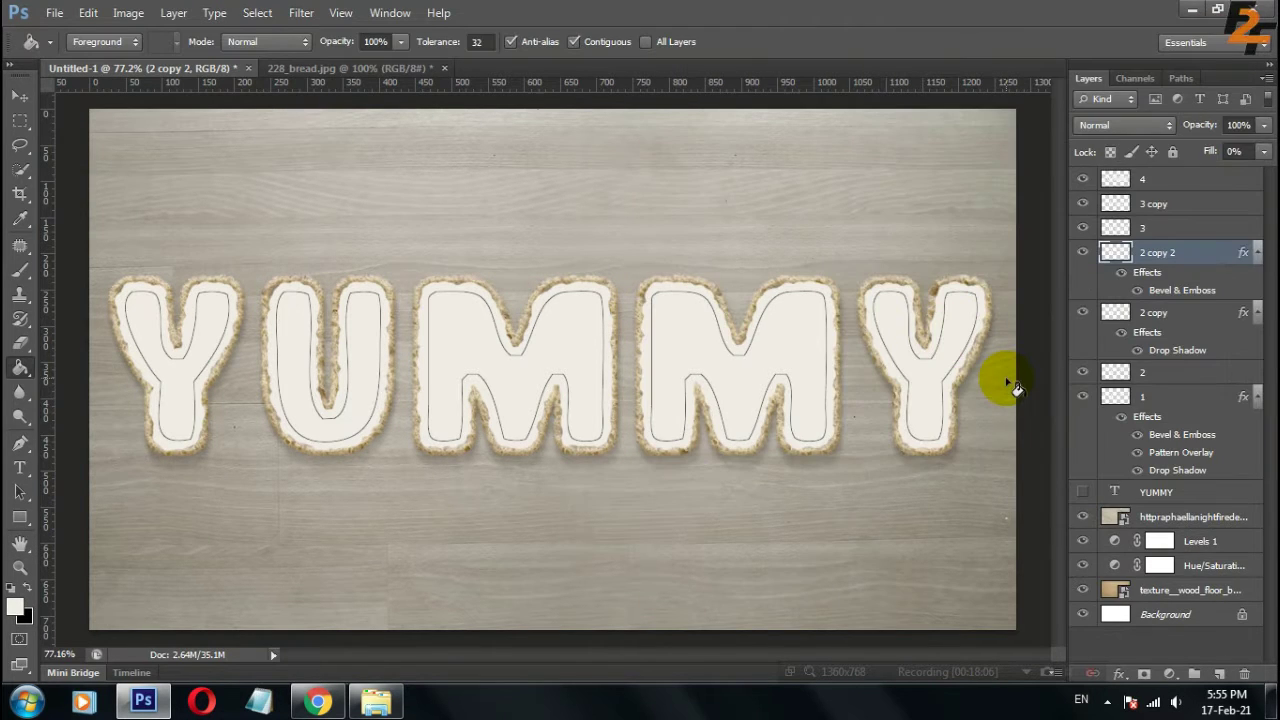
pyautogui.rightClick(1188, 228)
pyautogui.click(1057, 43)
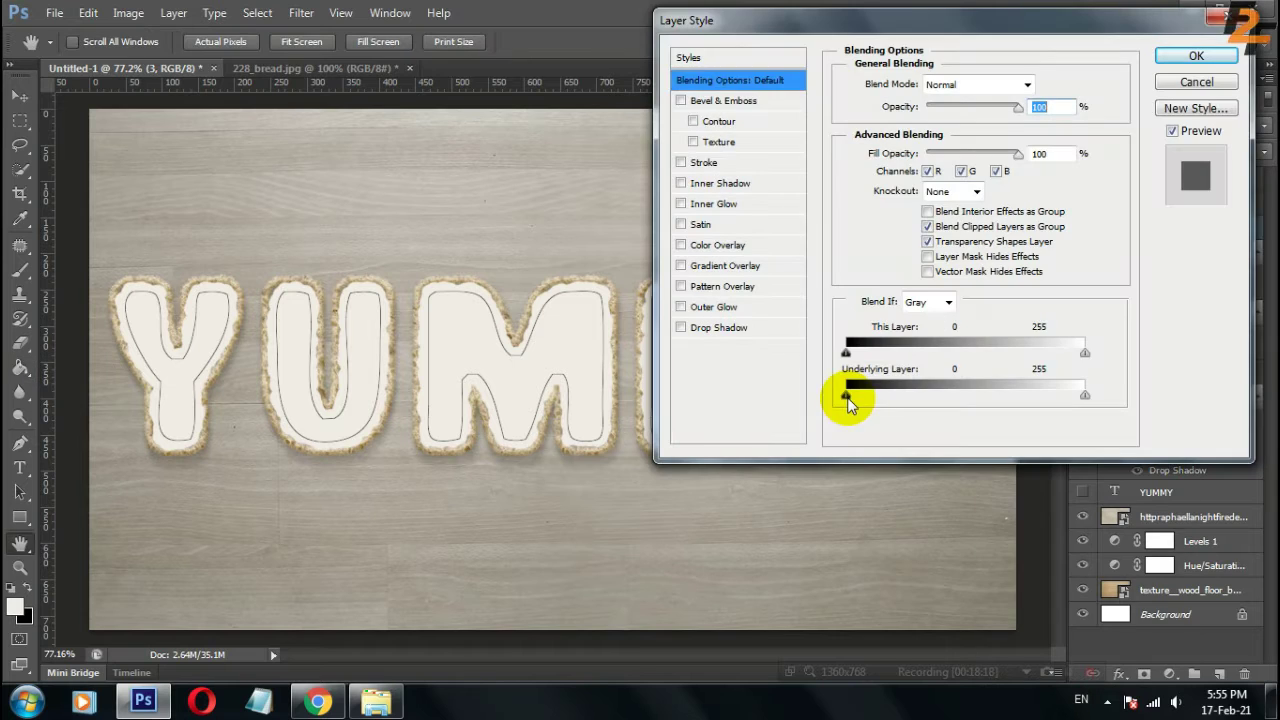
pyautogui.click(718, 103)
pyautogui.click(955, 84)
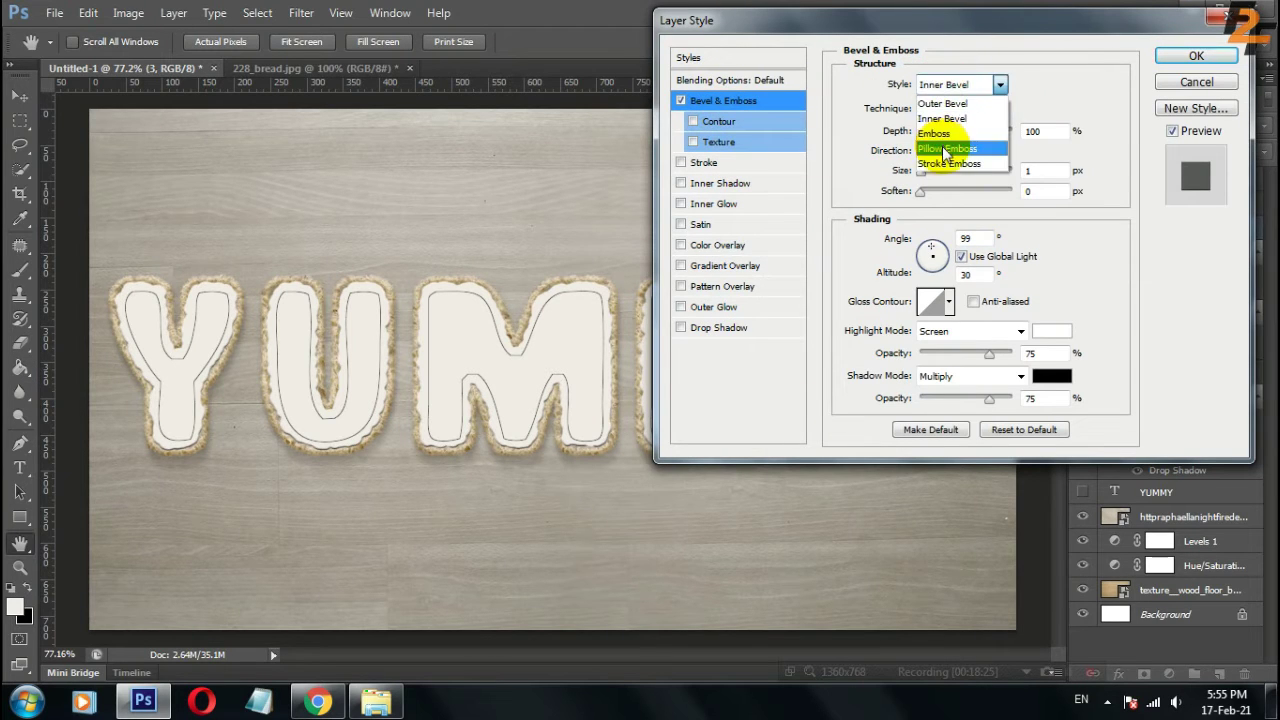
pyautogui.click(940, 108)
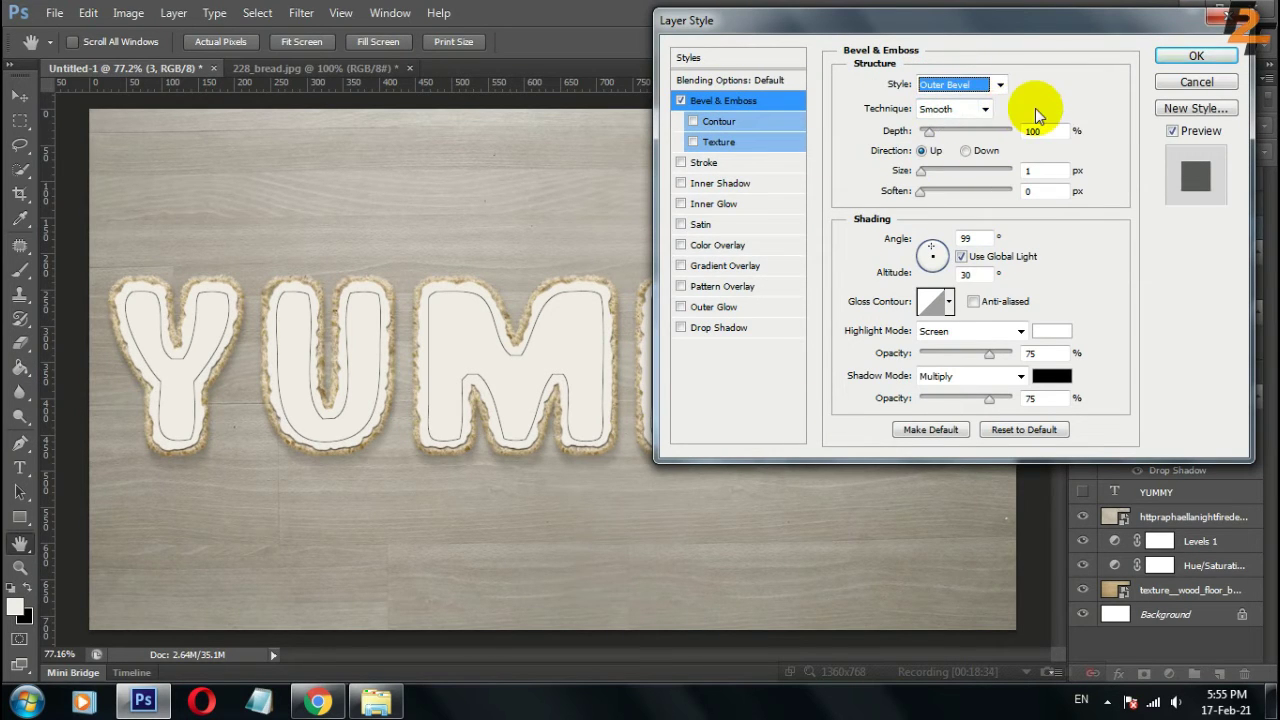
pyautogui.click(974, 302)
# Set the highlight to Linear Light and the shadow to brown a47a50 at 15%
pyautogui.click(965, 331)
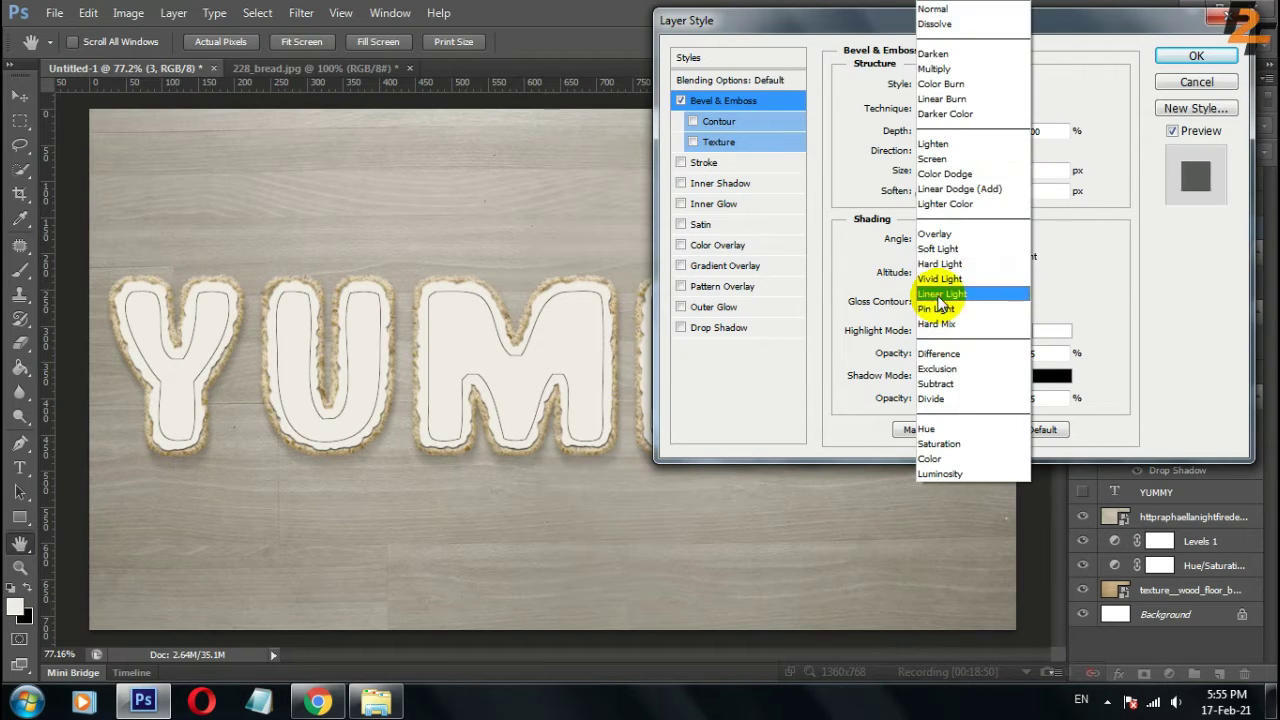
pyautogui.click(935, 288)
pyautogui.write('10')
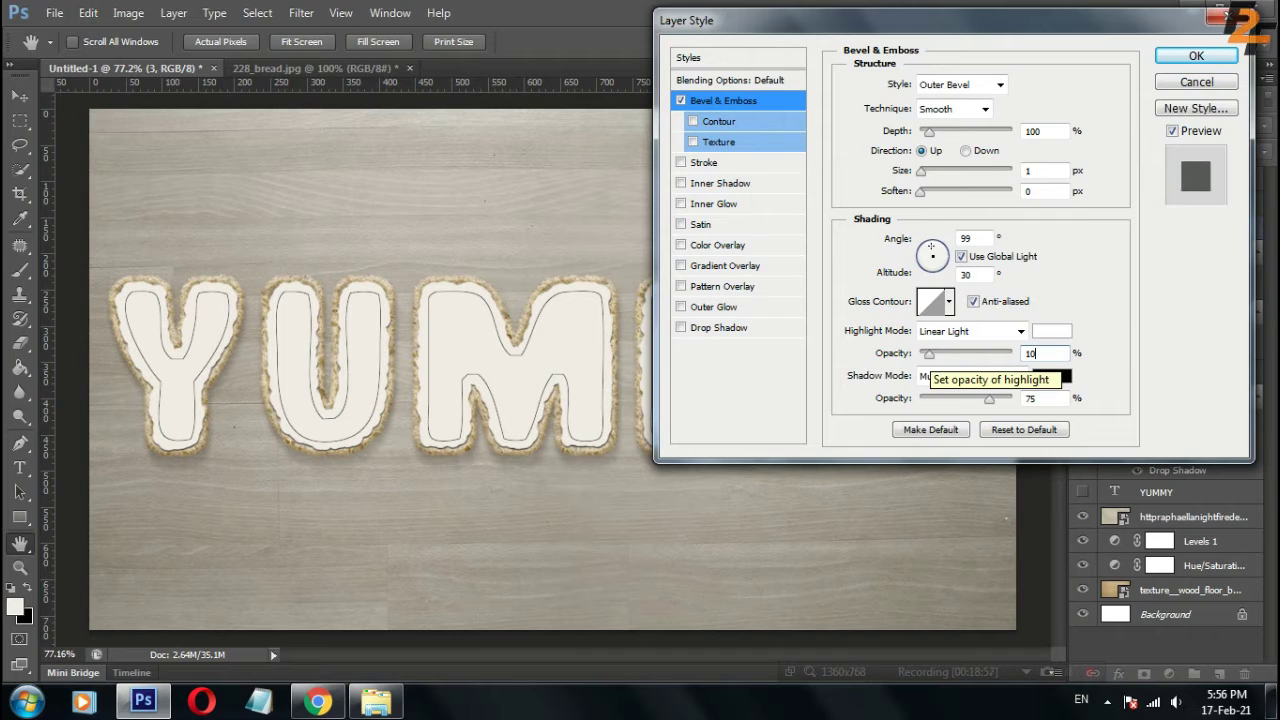
pyautogui.click(1051, 376)
pyautogui.write('a47')
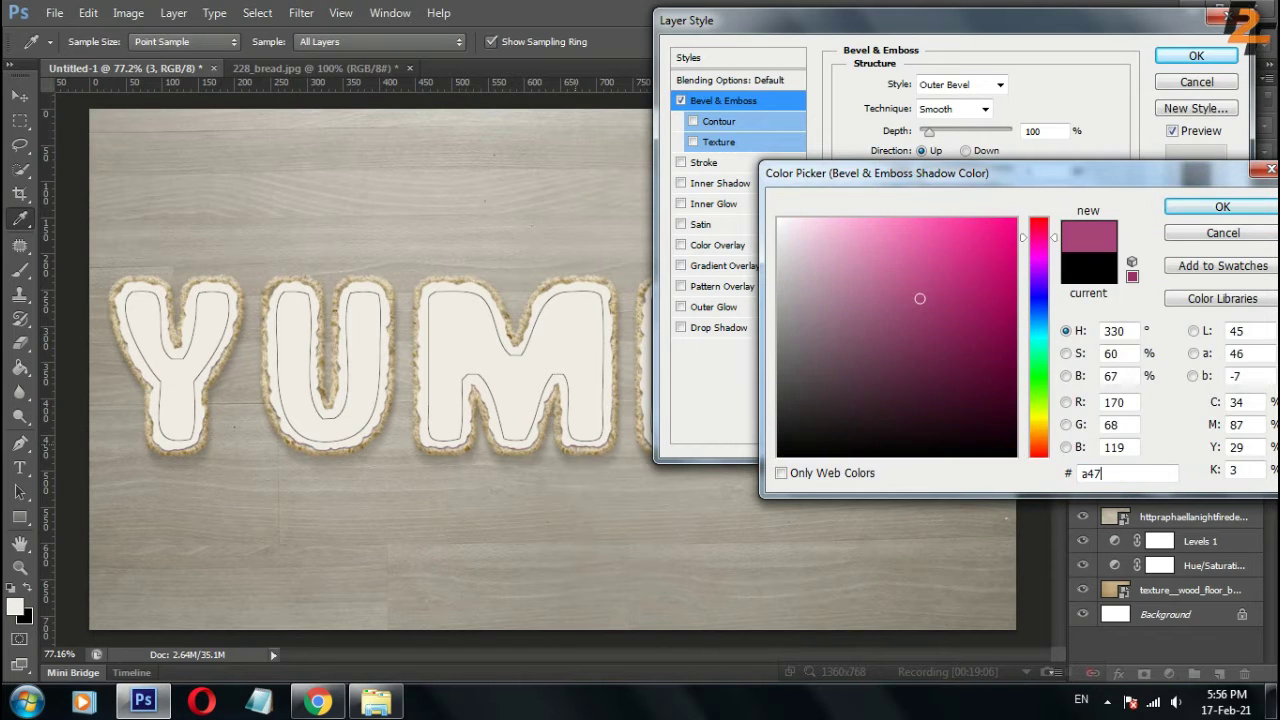
pyautogui.write('a50')
pyautogui.press('Return')
pyautogui.write('15')
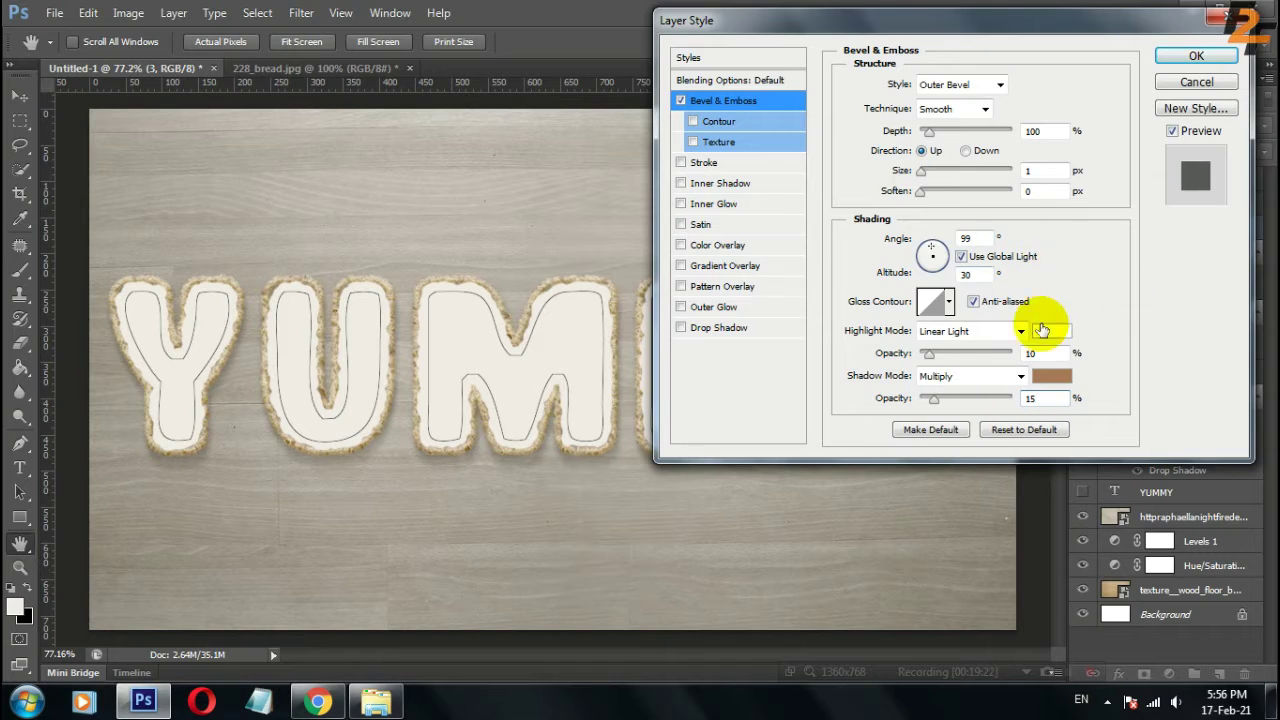
# Enable an anti-aliased Contour on the bevel and apply the style
pyautogui.click(714, 121)
pyautogui.click(918, 88)
pyautogui.click(973, 92)
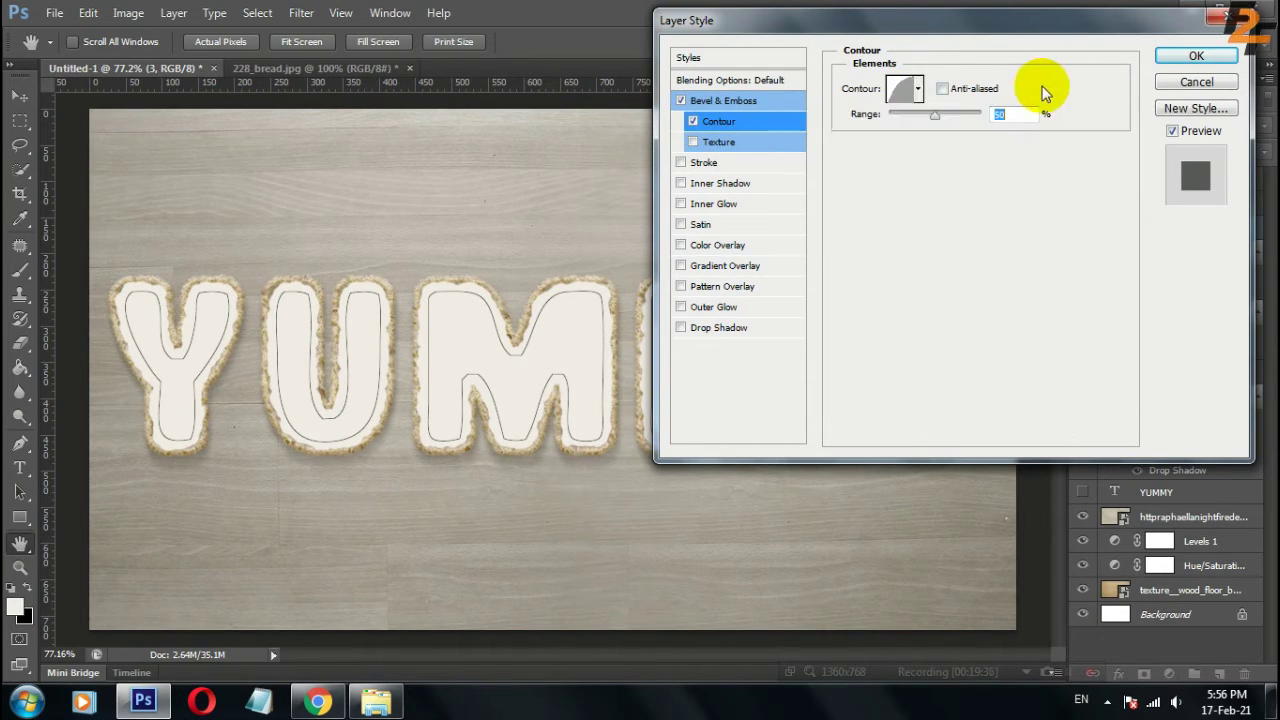
pyautogui.click(1196, 56)
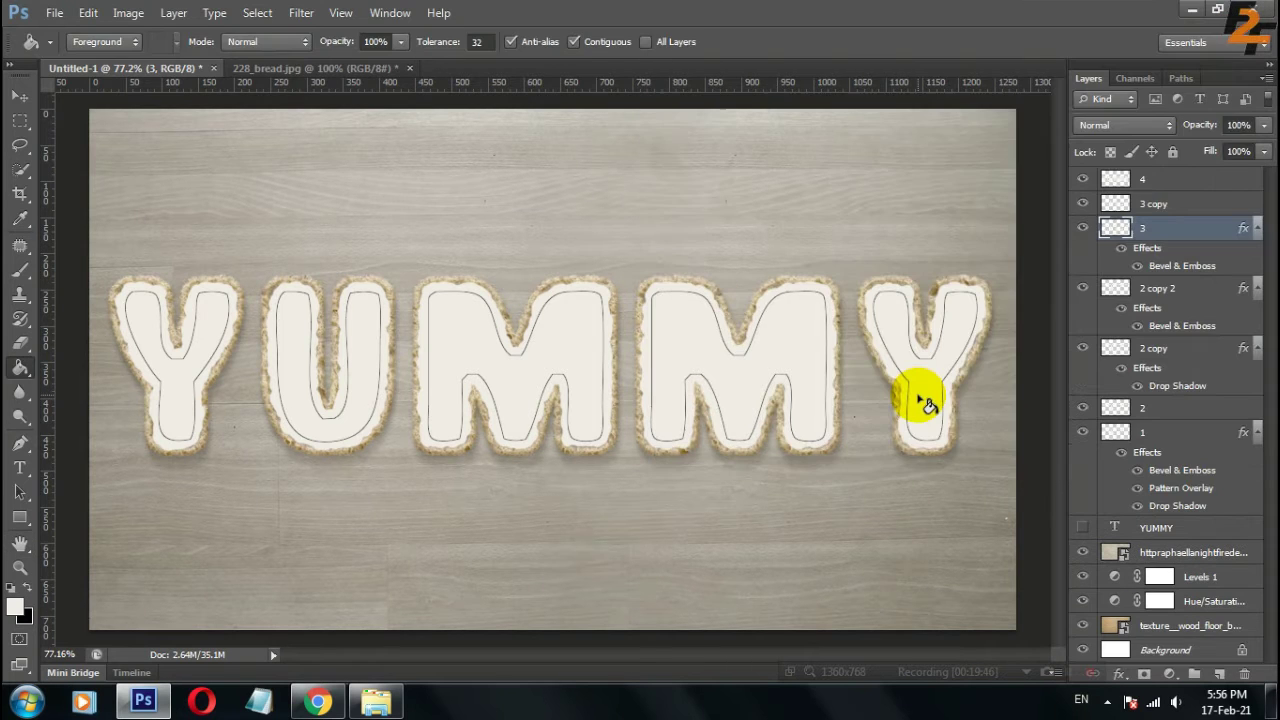
# Add a bevel to layer 3 copy with custom light altitude 69 and anti-aliased gloss
pyautogui.click(1153, 203)
pyautogui.rightClick(1175, 204)
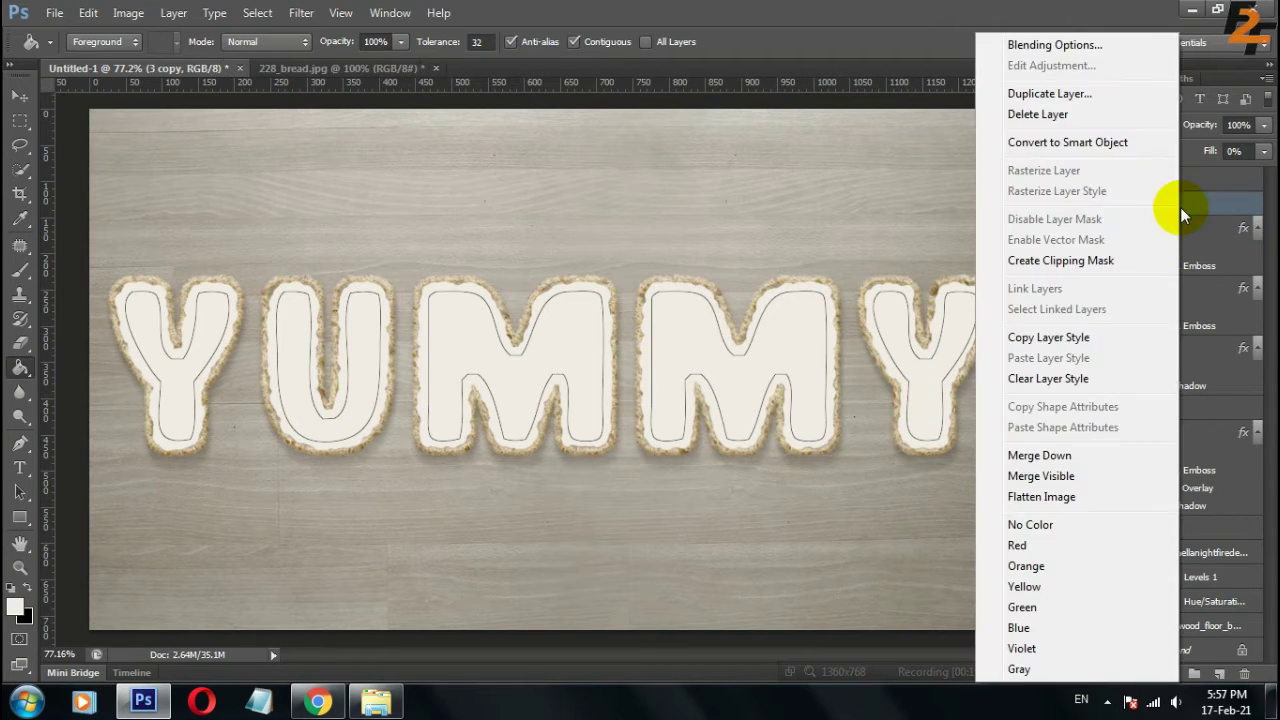
pyautogui.click(1055, 43)
pyautogui.click(700, 100)
pyautogui.write('13')
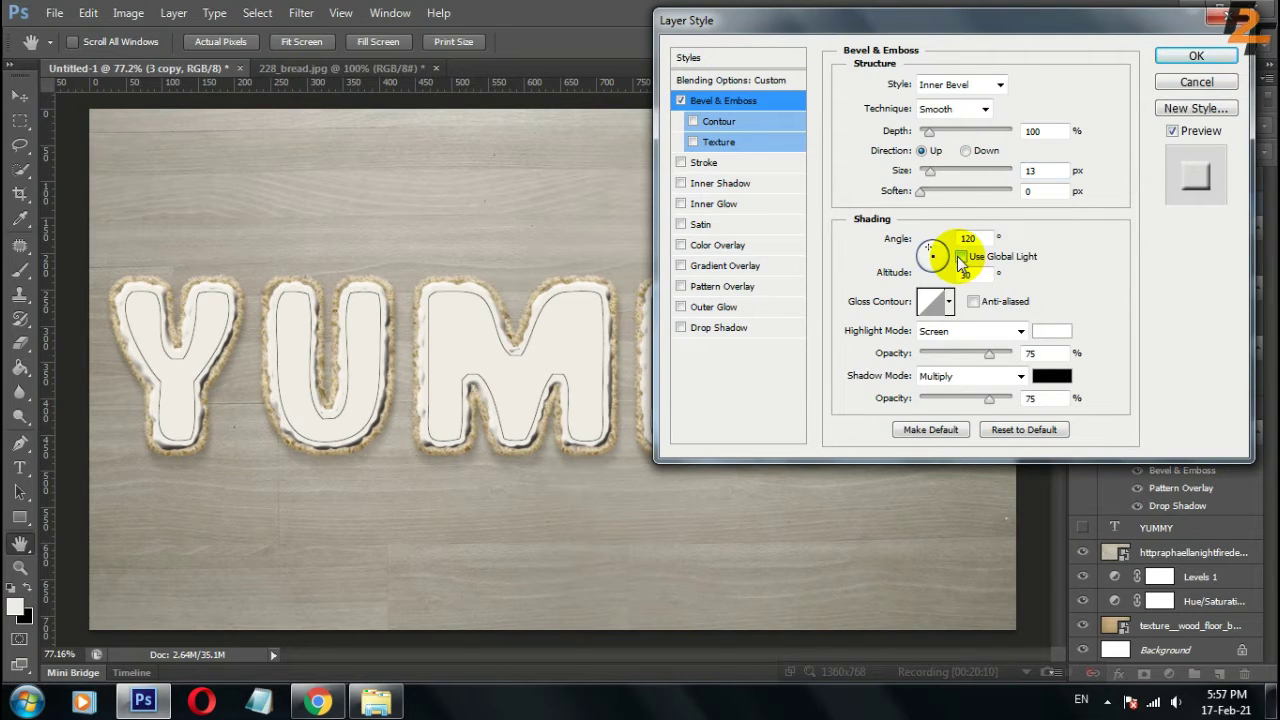
pyautogui.click(961, 256)
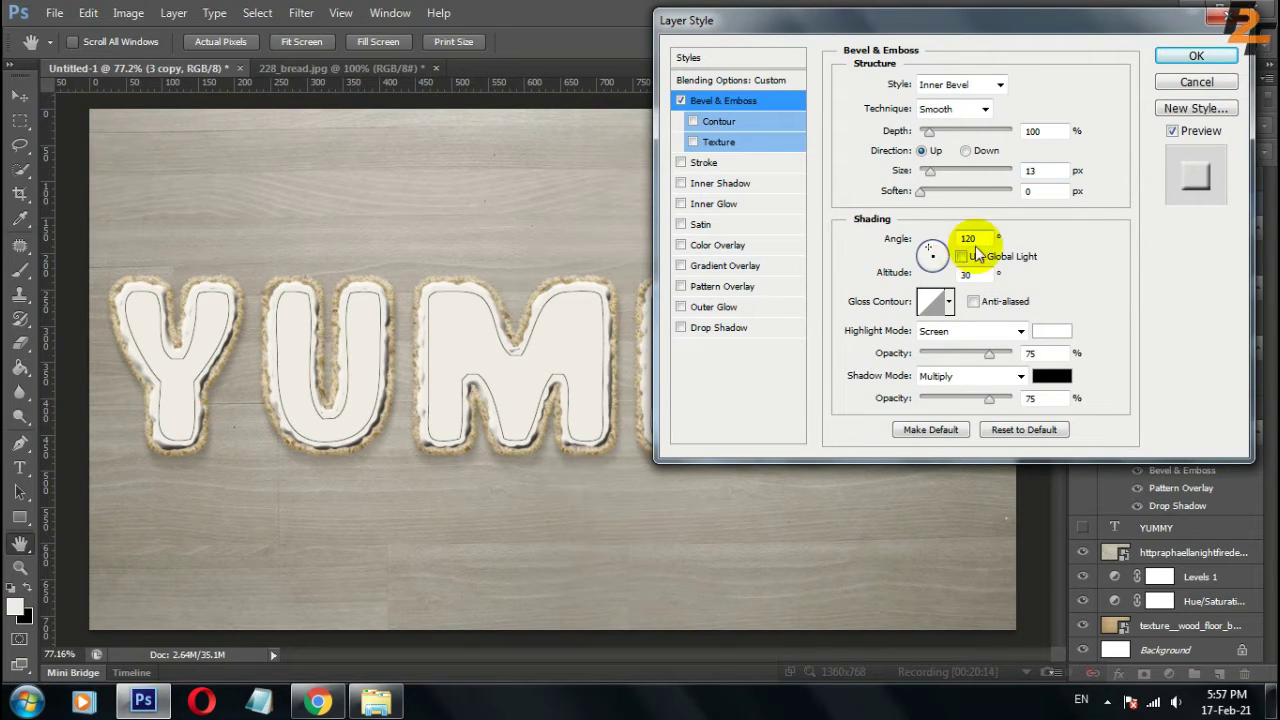
pyautogui.write('69')
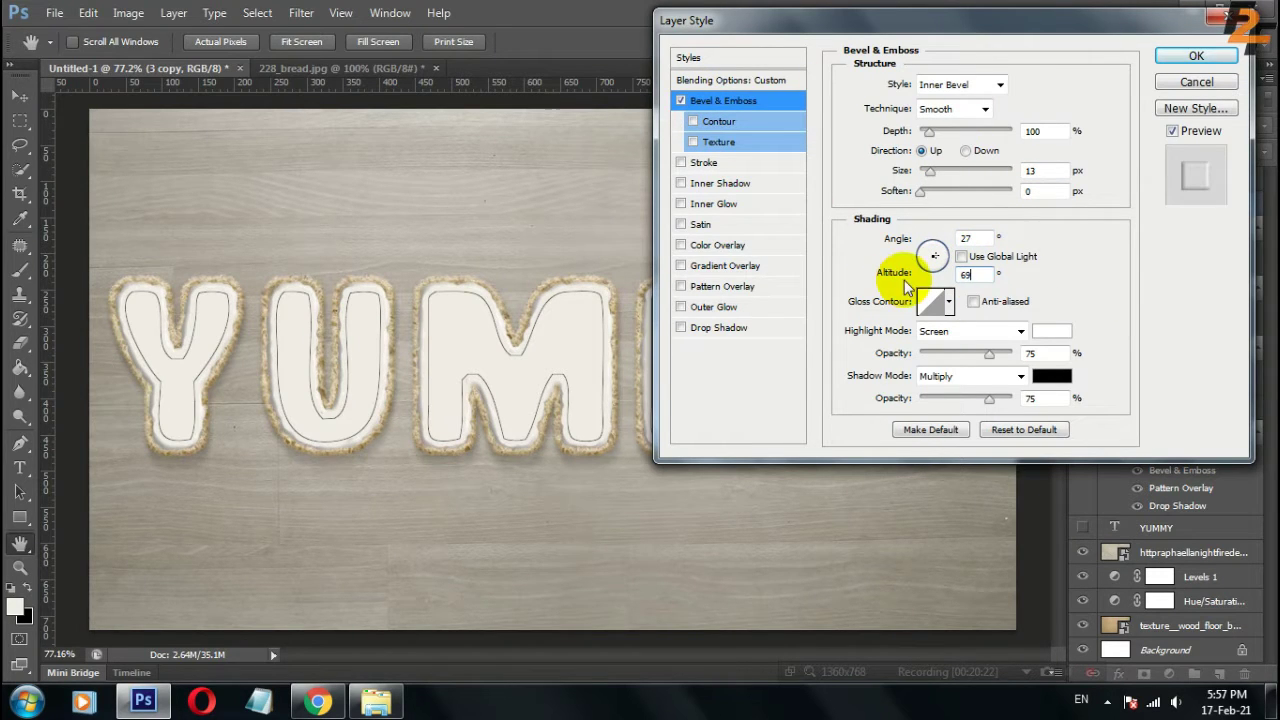
pyautogui.click(974, 301)
# Set the bevel shadow colour to 8d6724 and add a Clouds texture
pyautogui.click(1052, 376)
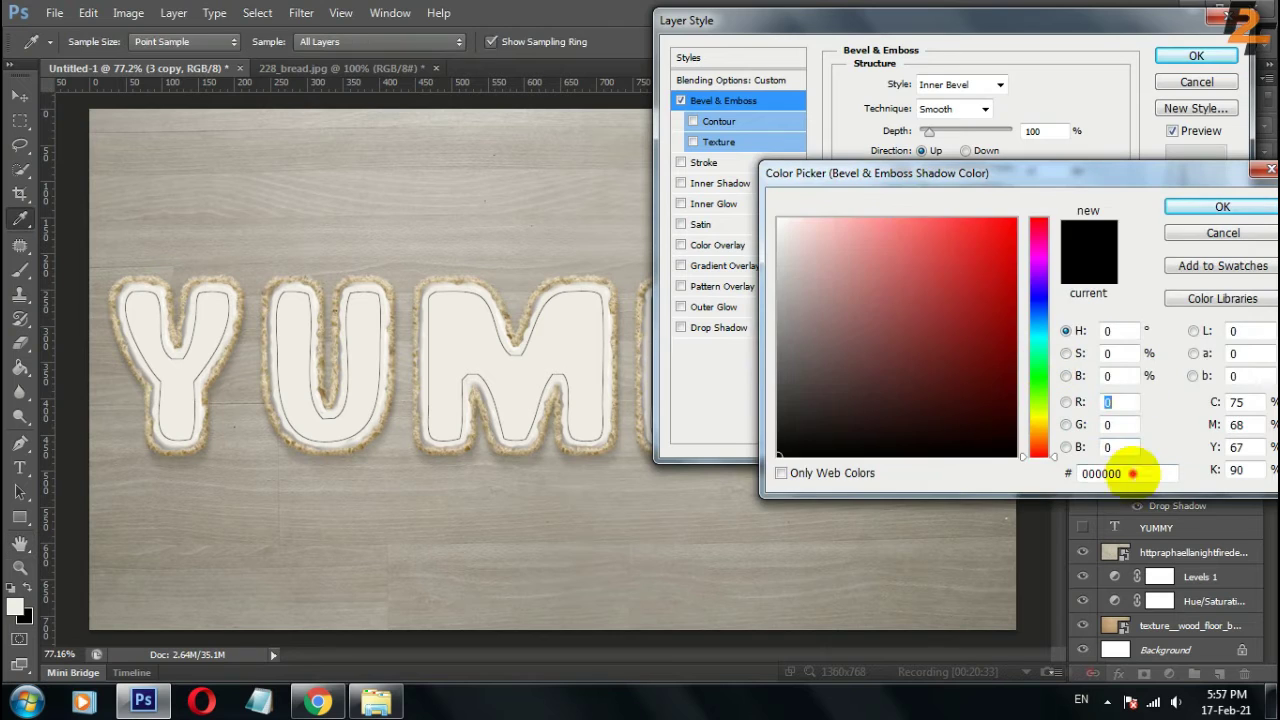
pyautogui.doubleClick(1120, 473)
pyautogui.write('8d6724')
pyautogui.click(1222, 206)
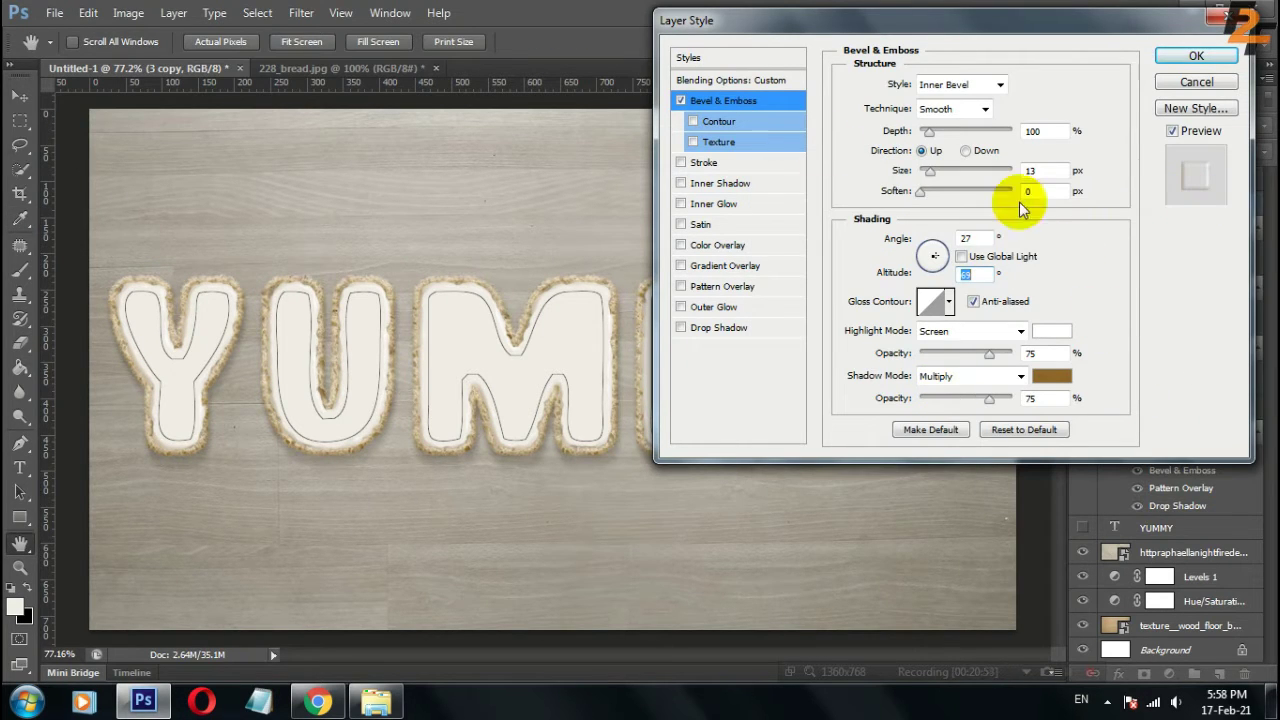
pyautogui.click(718, 141)
pyautogui.click(942, 103)
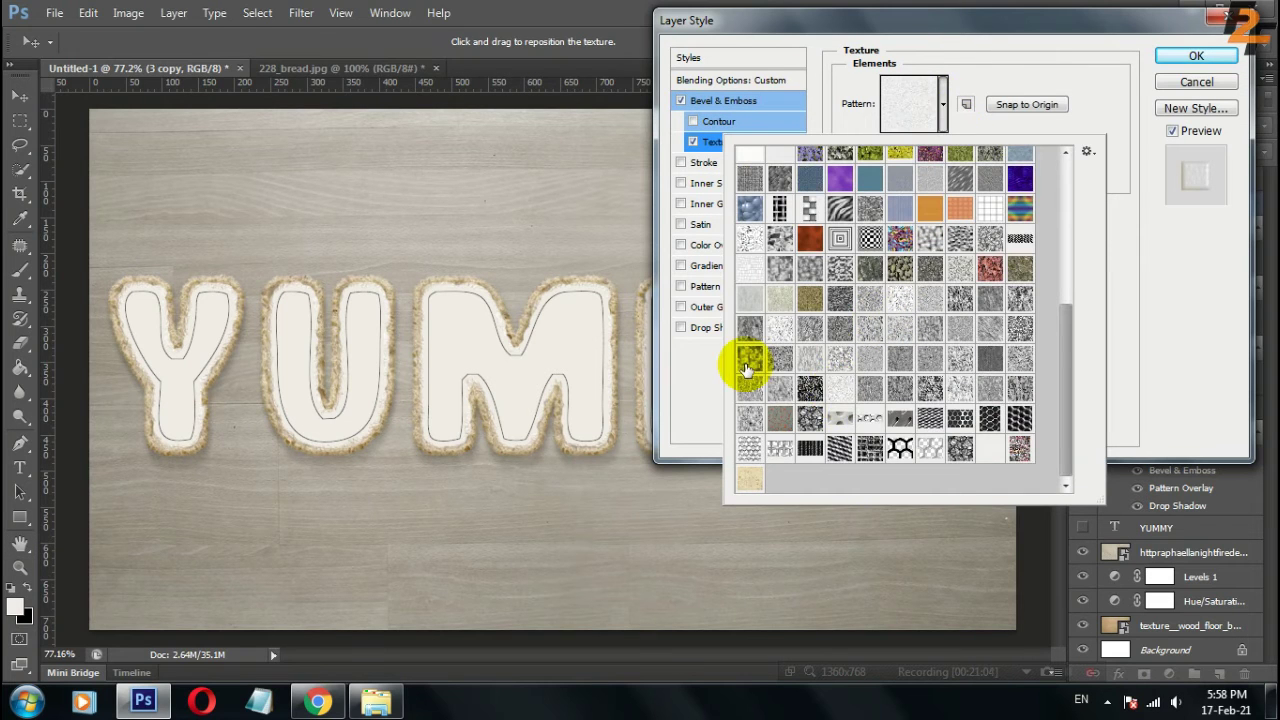
pyautogui.click(748, 369)
pyautogui.click(1092, 110)
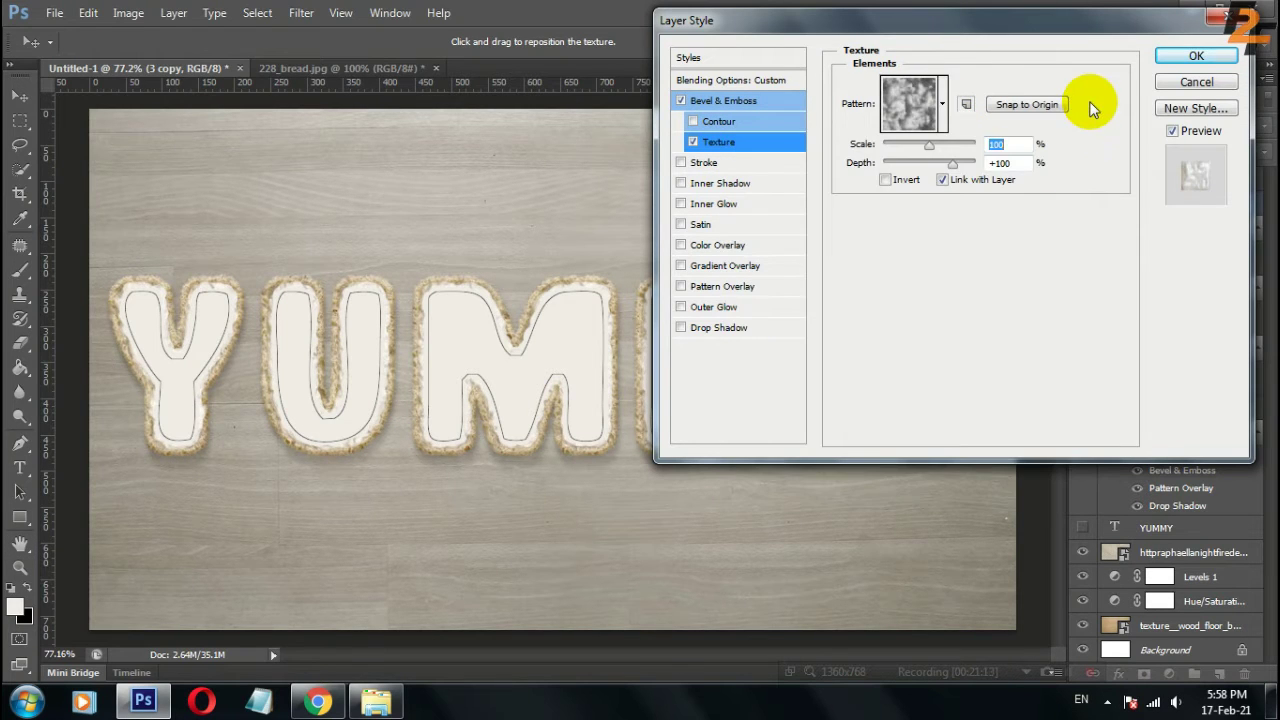
# Add a beige e9e1d0 Color Overlay and a size 10 Drop Shadow, then apply
pyautogui.click(717, 245)
pyautogui.click(1044, 84)
pyautogui.write('e')
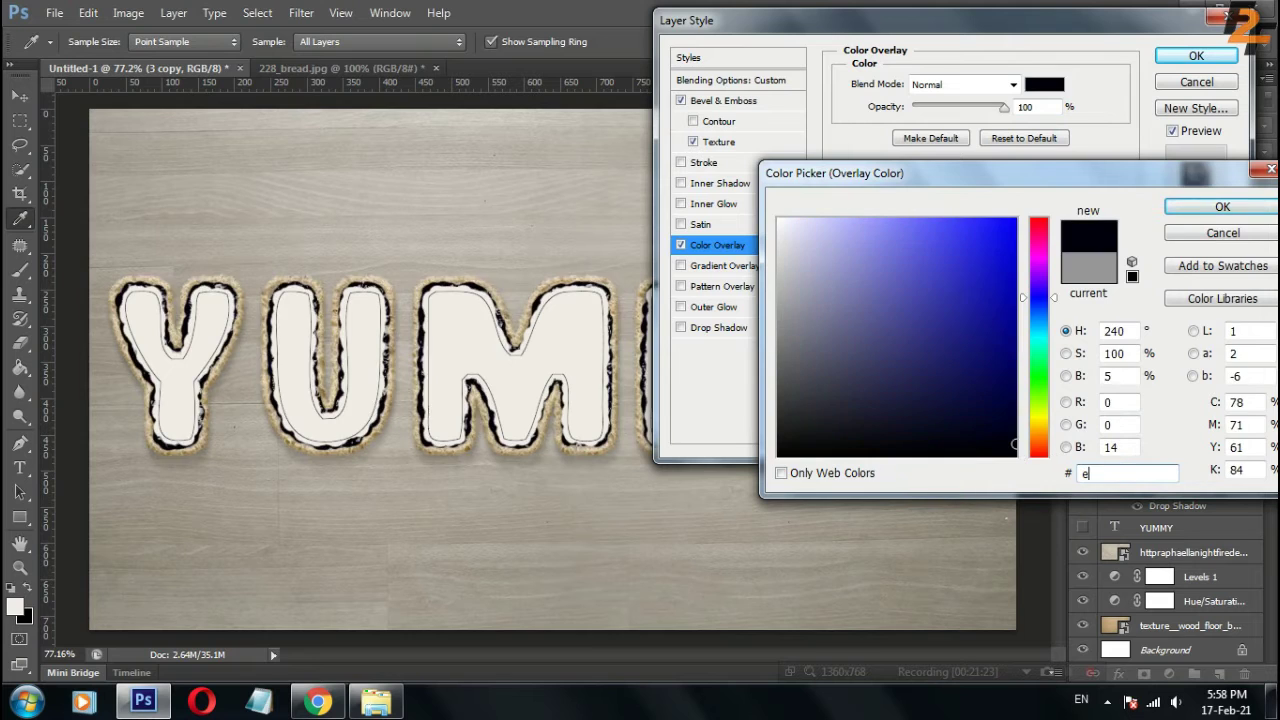
pyautogui.write('9e1d0')
pyautogui.click(1200, 207)
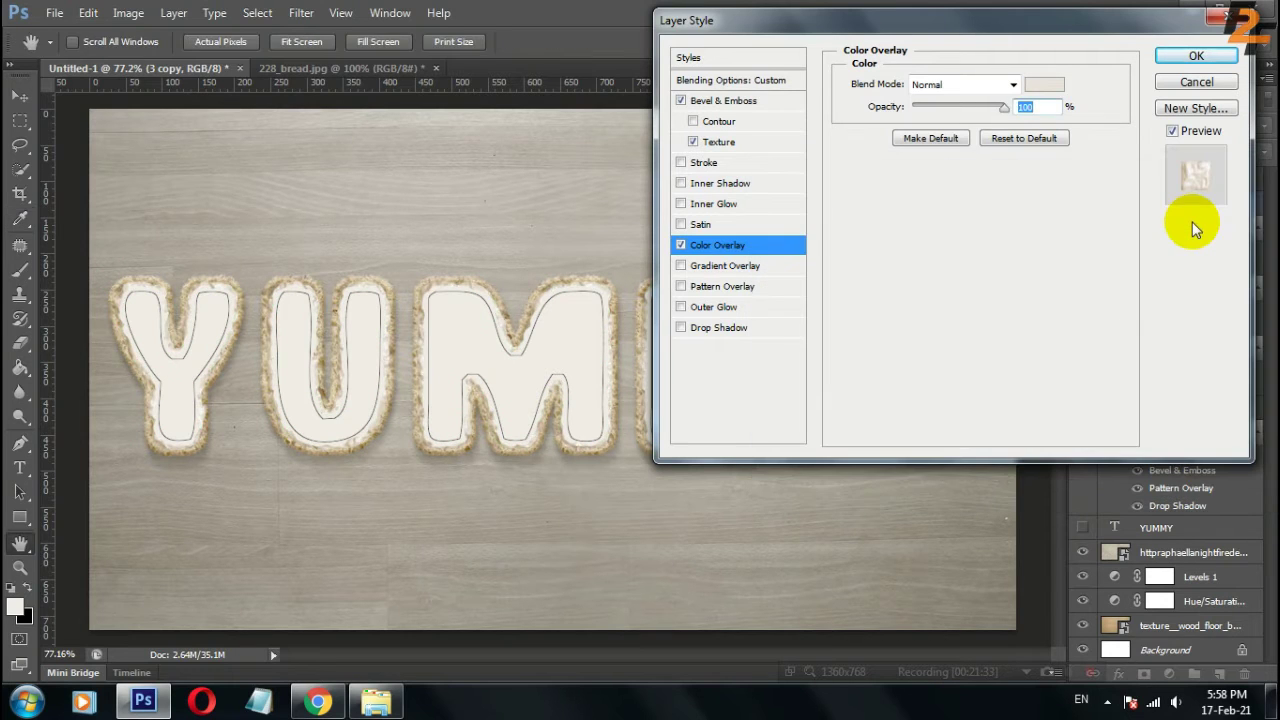
pyautogui.click(718, 327)
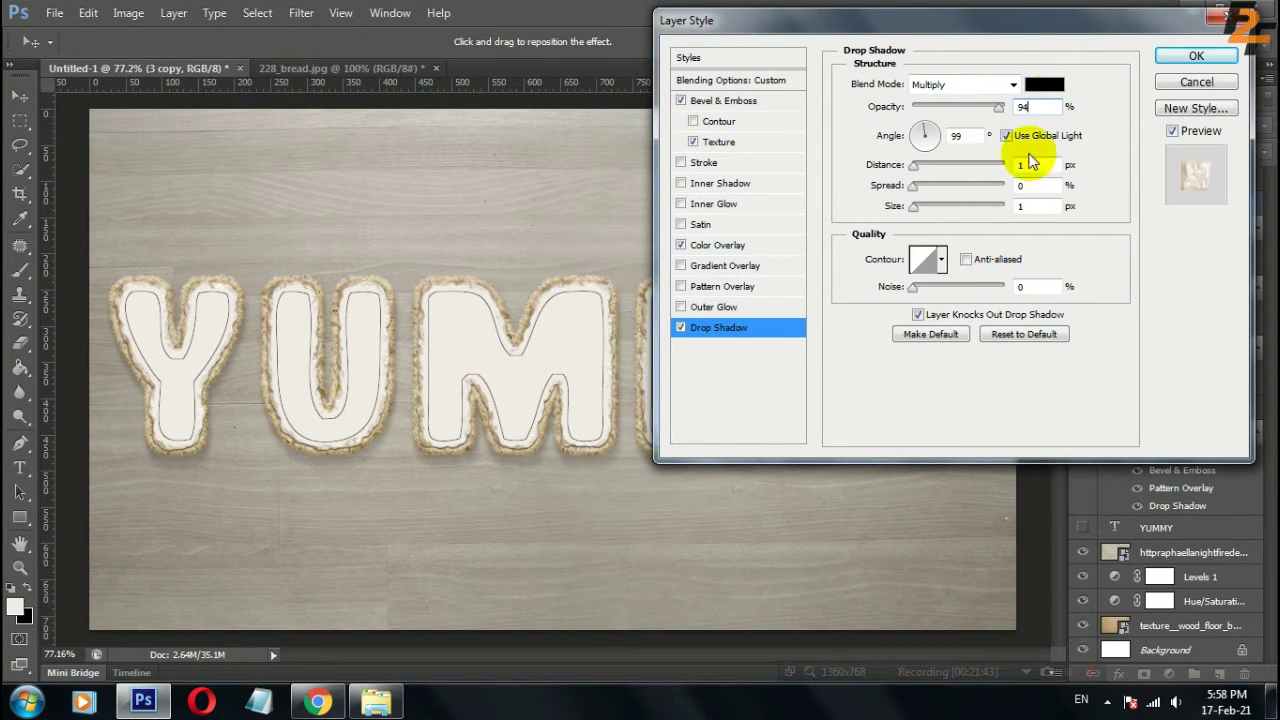
pyautogui.doubleClick(1024, 206)
pyautogui.write('10')
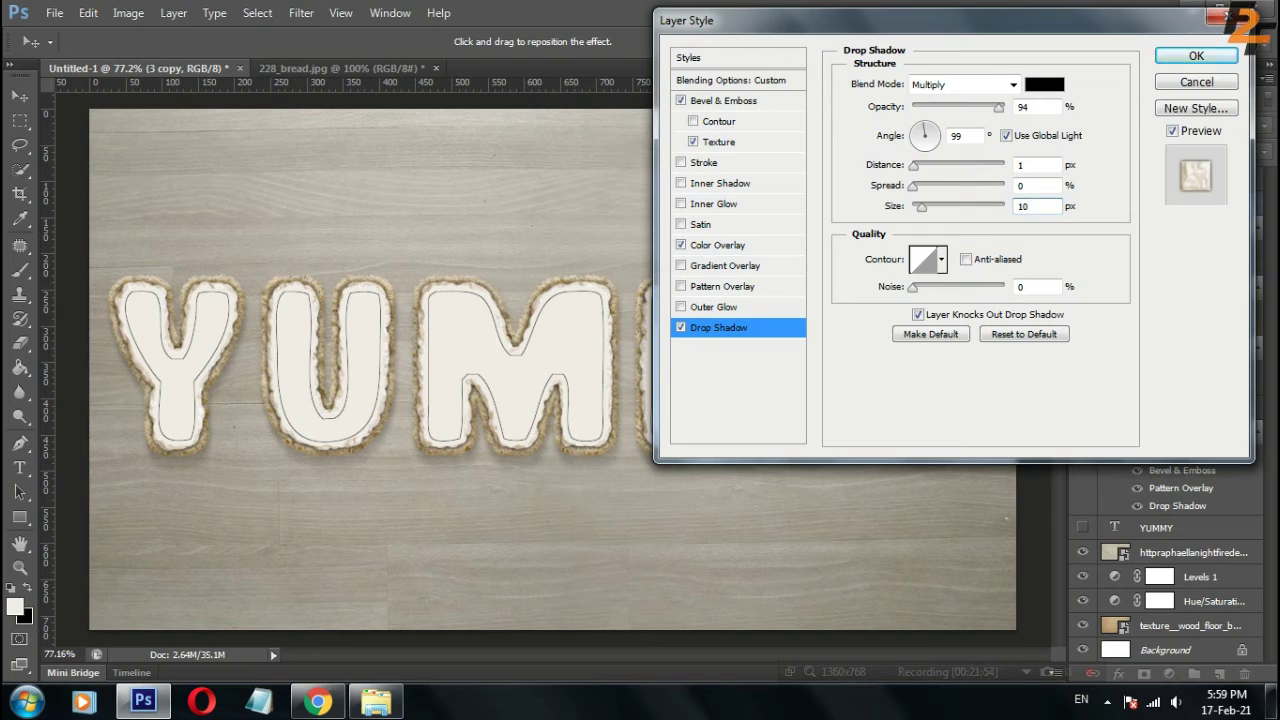
pyautogui.click(1196, 55)
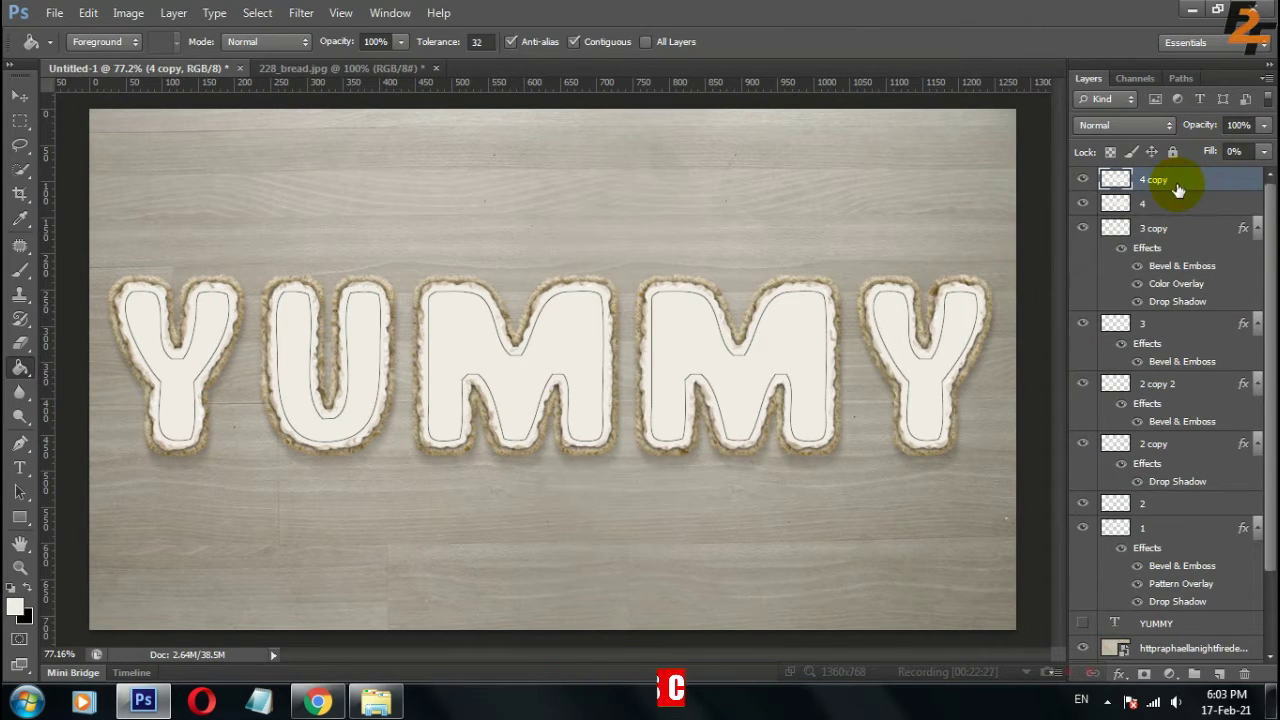
# Duplicate layer 4 and bevel 4 copy with custom light (27°, 69) and anti-aliased gloss
pyautogui.hotkey('ctrl', 'j')
pyautogui.hotkey('ctrl', 'j')
pyautogui.hotkey('ctrl', 'j')
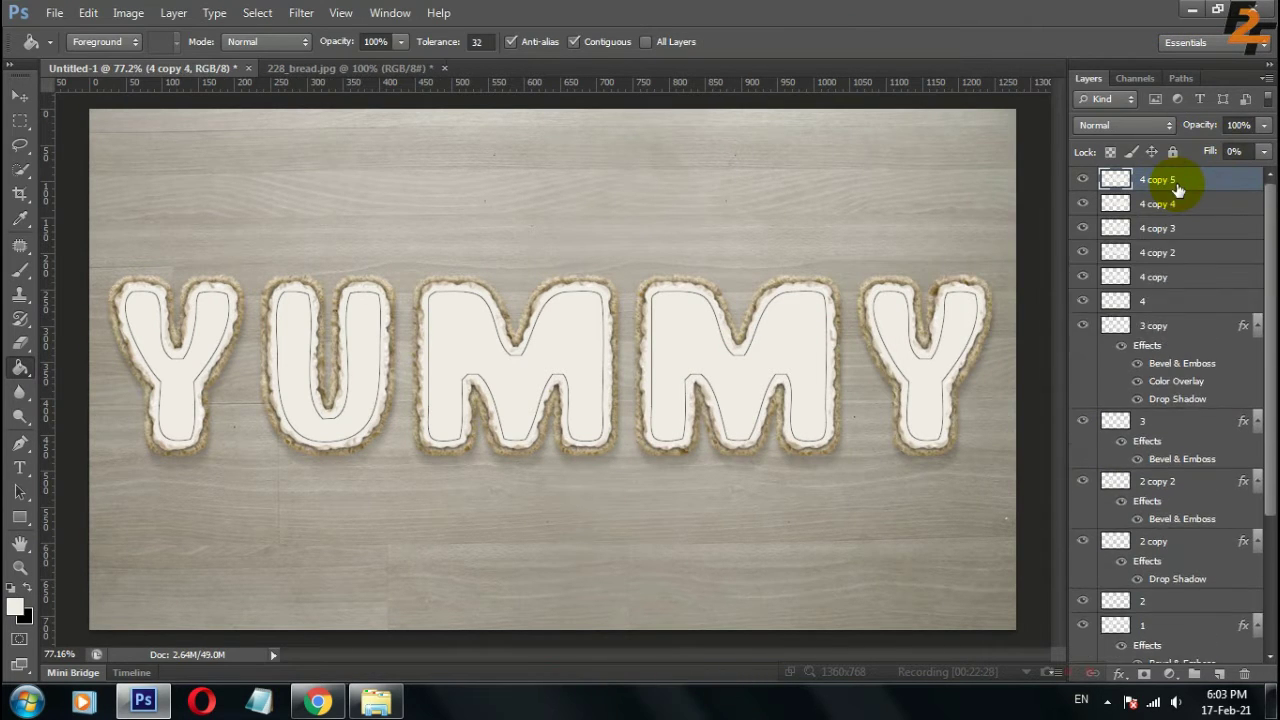
pyautogui.click(1190, 304)
pyautogui.doubleClick(1190, 304)
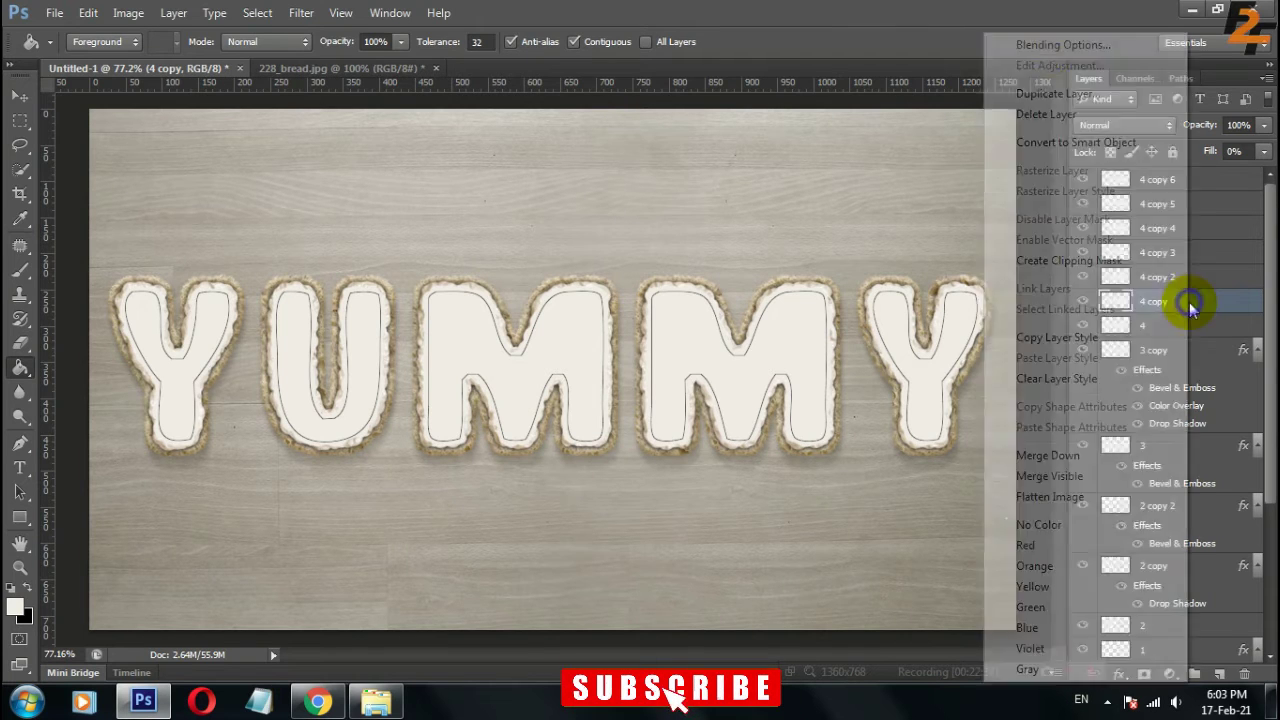
pyautogui.click(720, 100)
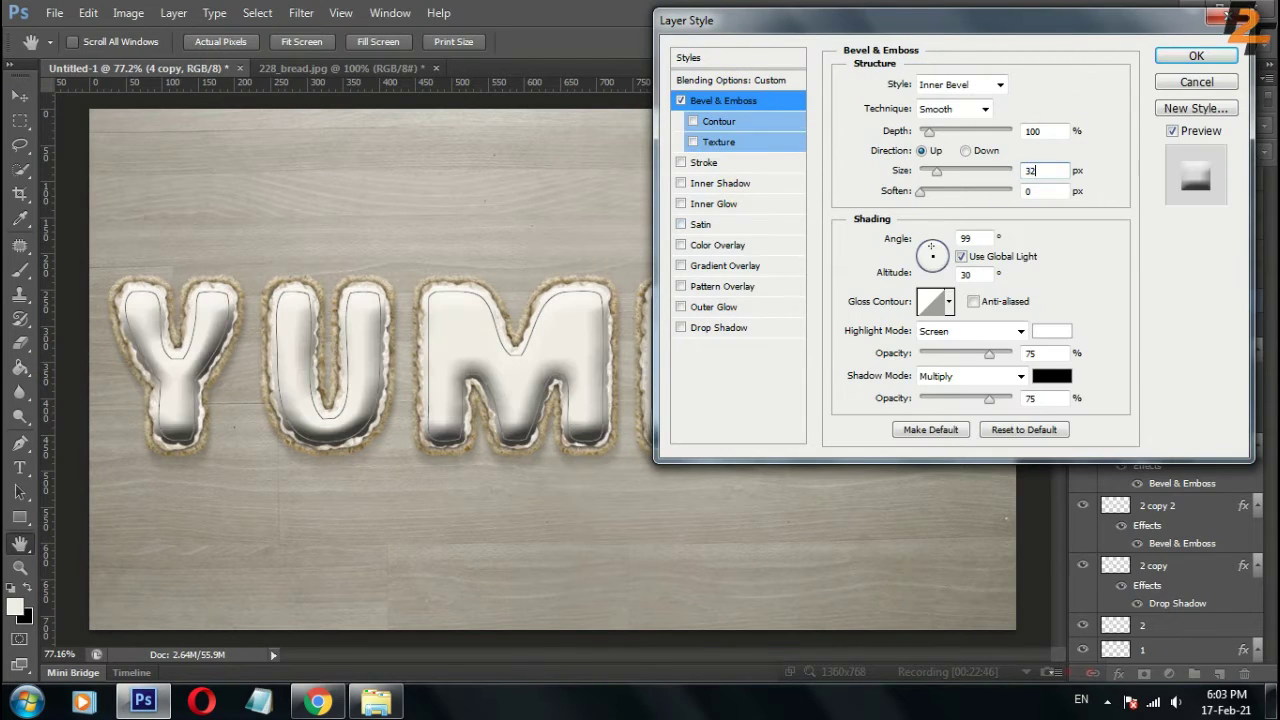
pyautogui.write('3')
pyautogui.click(961, 256)
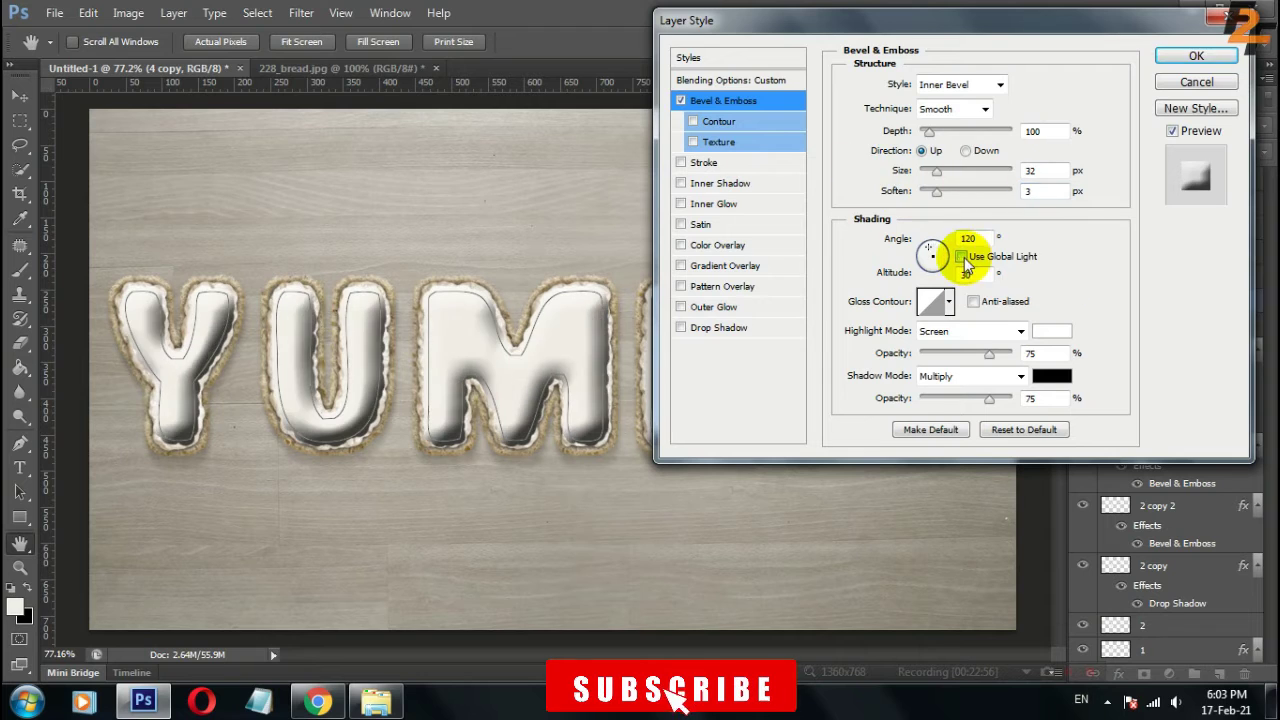
pyautogui.moveTo(930, 250); pyautogui.dragTo(934, 255)
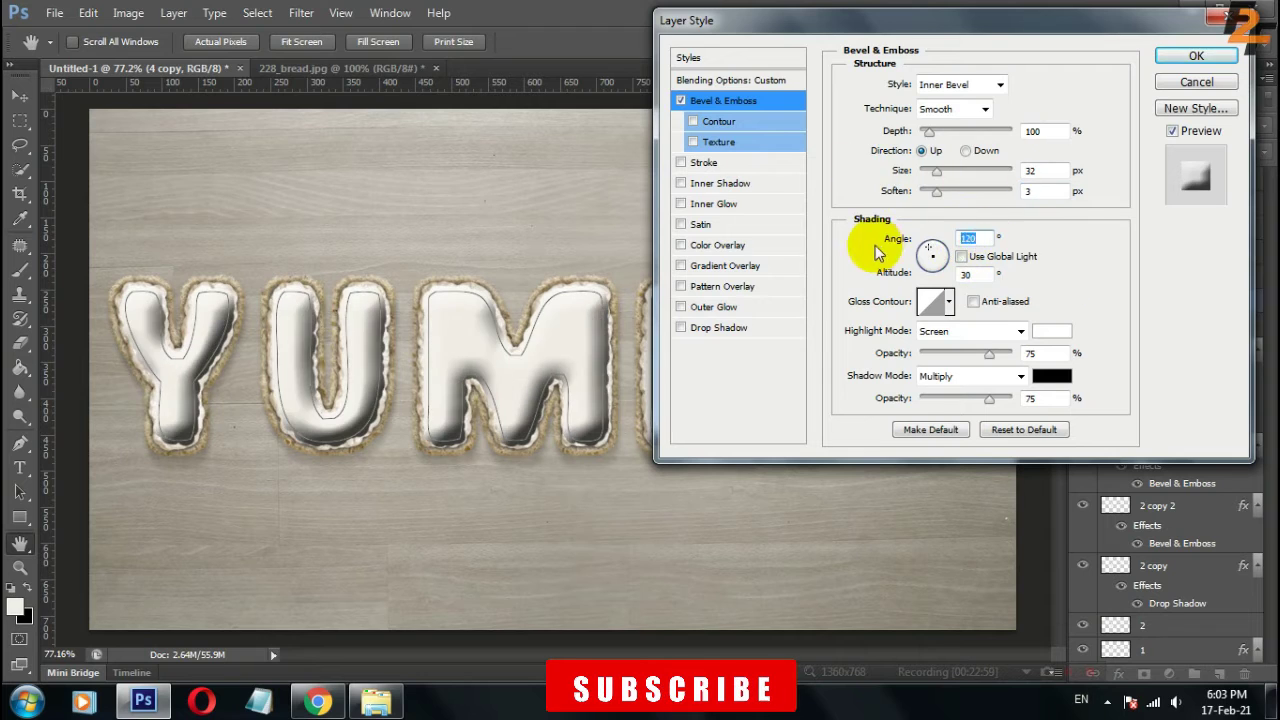
pyautogui.click(975, 302)
# Set the bevel highlight to Linear Light and add a crumpled pattern texture
pyautogui.click(965, 331)
pyautogui.click(1047, 355)
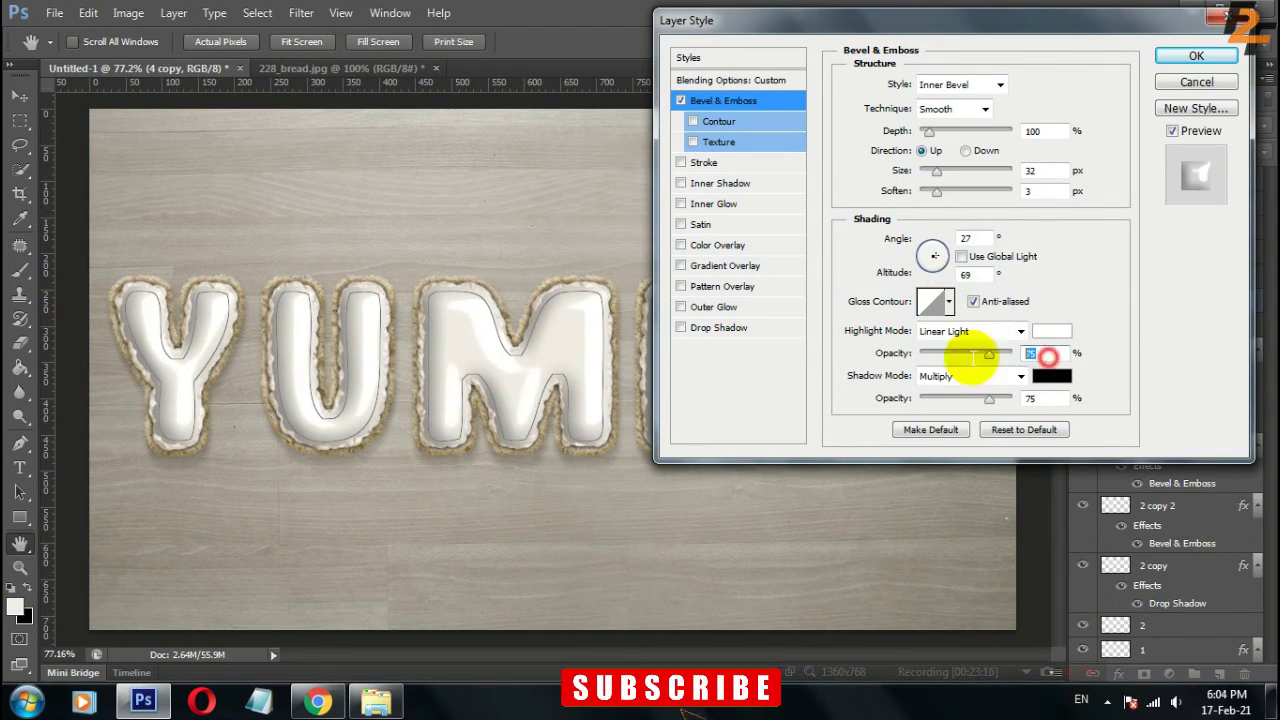
pyautogui.click(716, 141)
pyautogui.click(912, 103)
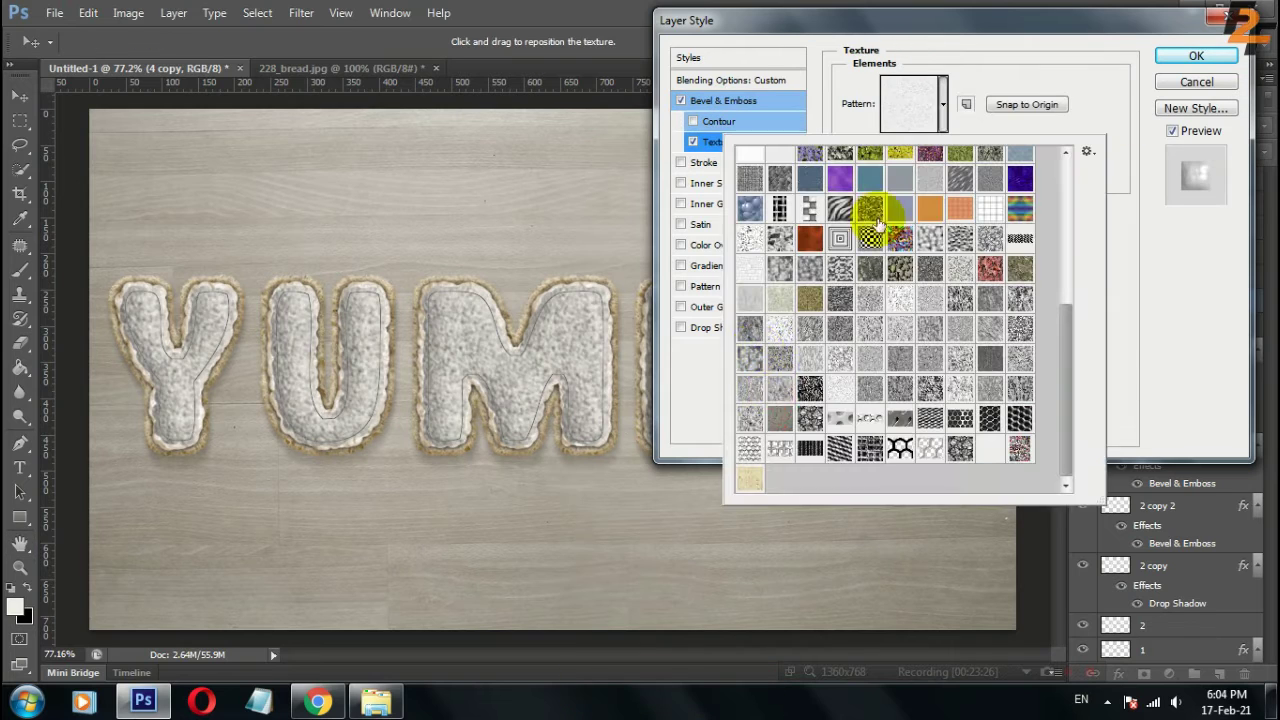
pyautogui.doubleClick(750, 358)
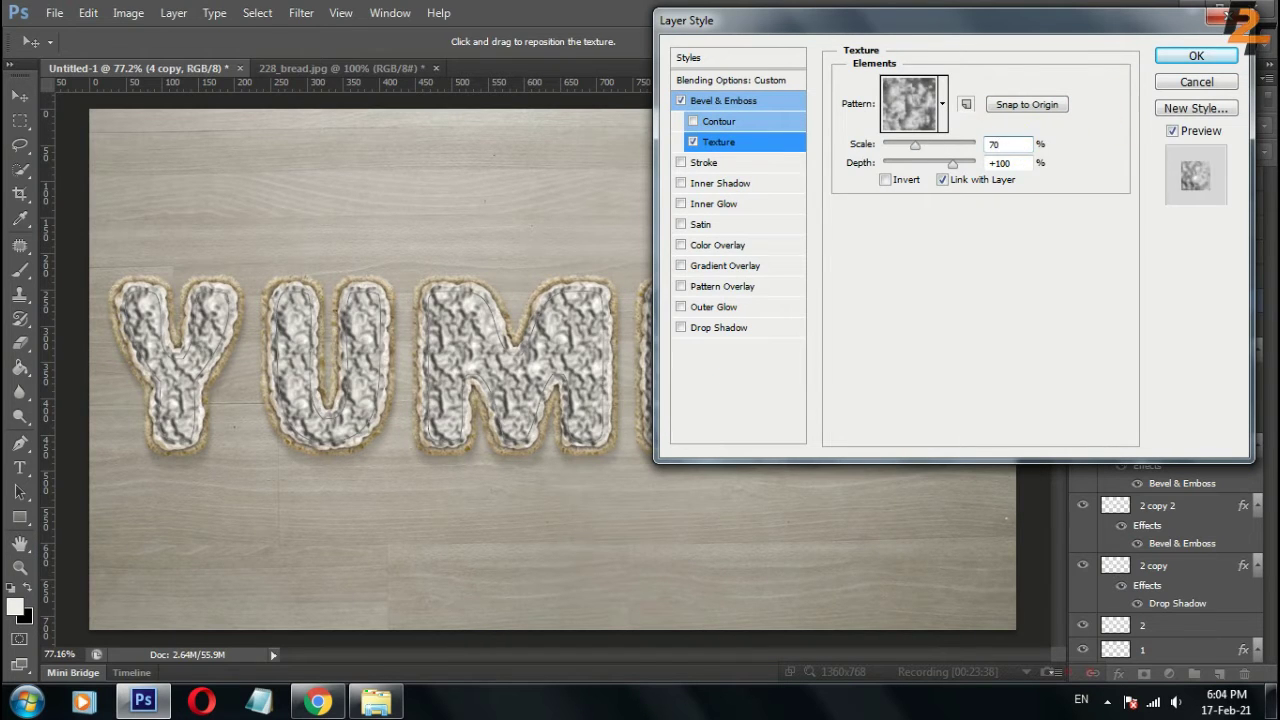
# Add a dark maroon 330417 Color Overlay to the 4 copy jam letters
pyautogui.click(712, 246)
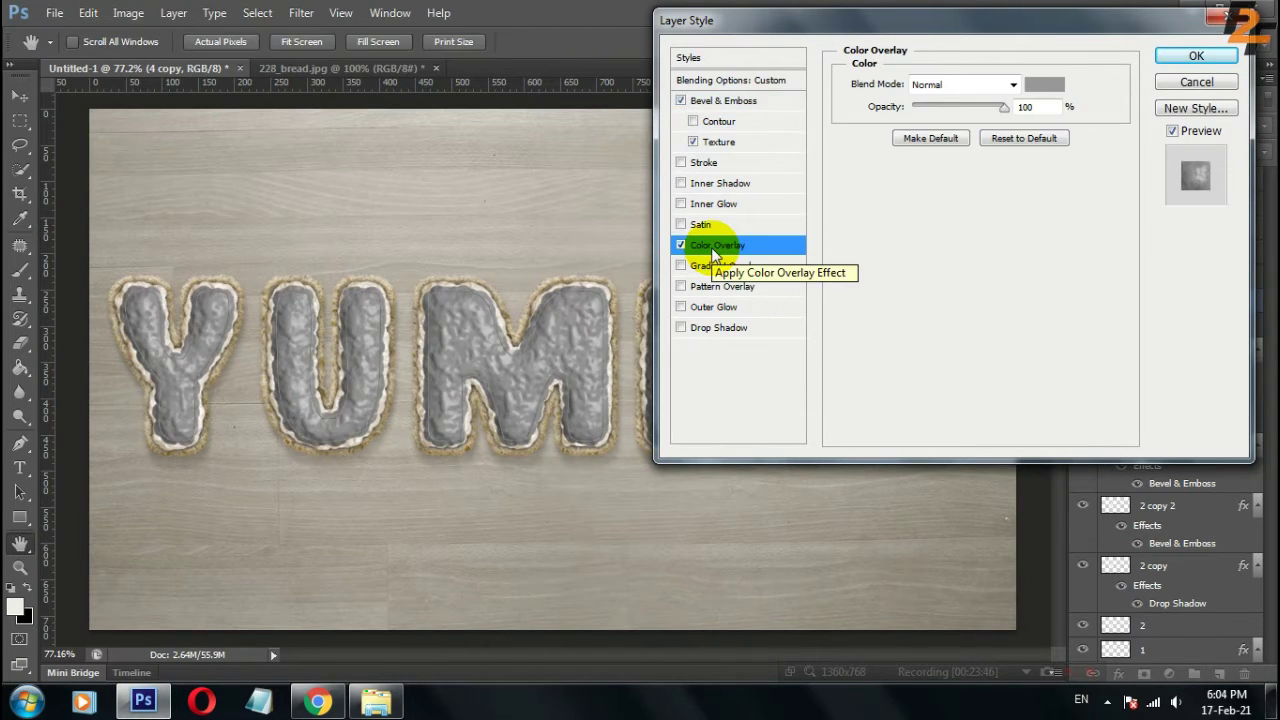
pyautogui.click(1044, 84)
pyautogui.write('3304')
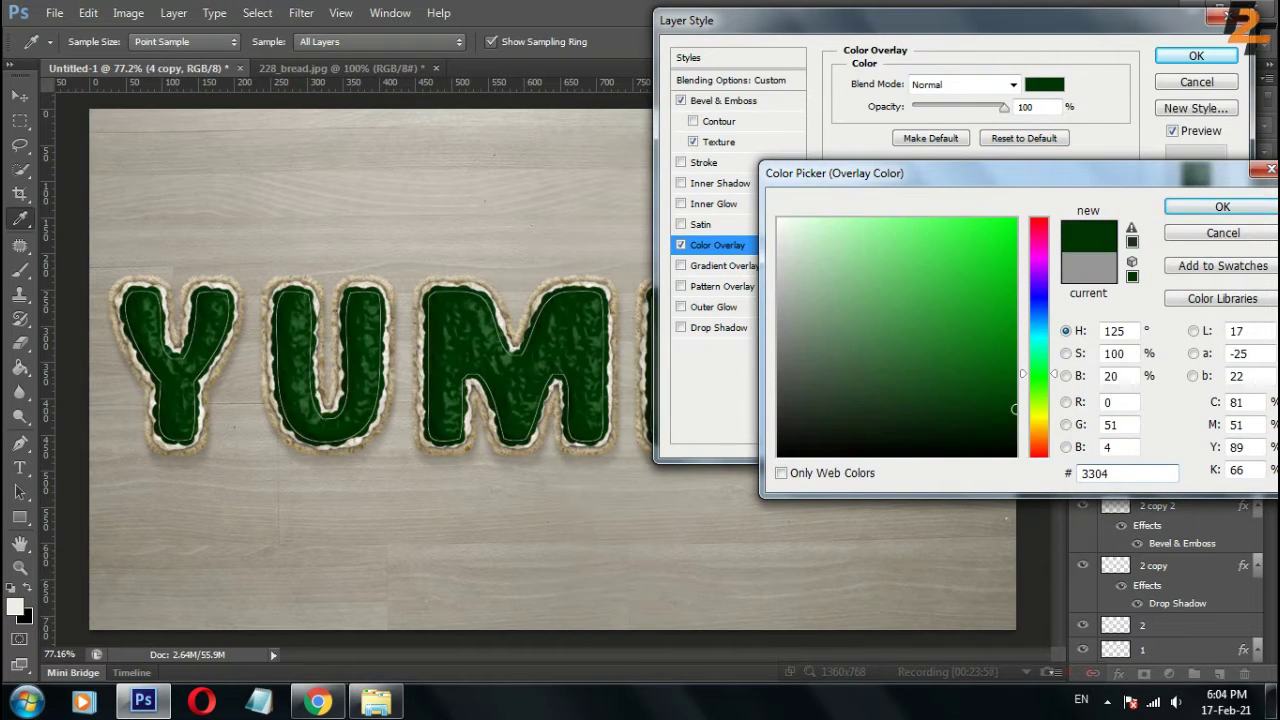
pyautogui.write('17')
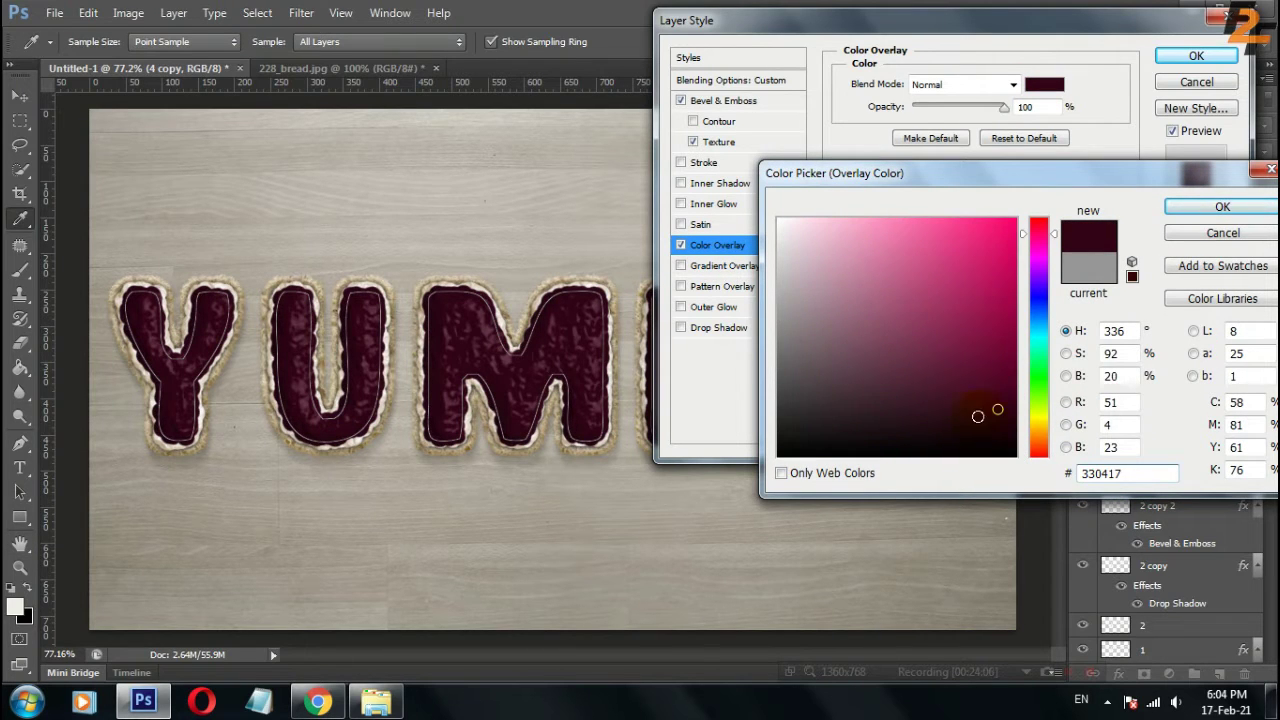
pyautogui.moveTo(1006, 329)
pyautogui.mouseDown()
pyautogui.moveTo(993, 274)
pyautogui.moveTo(1006, 297)
pyautogui.moveTo(986, 331)
pyautogui.moveTo(998, 301)
pyautogui.mouseUp()
pyautogui.click(1118, 483)
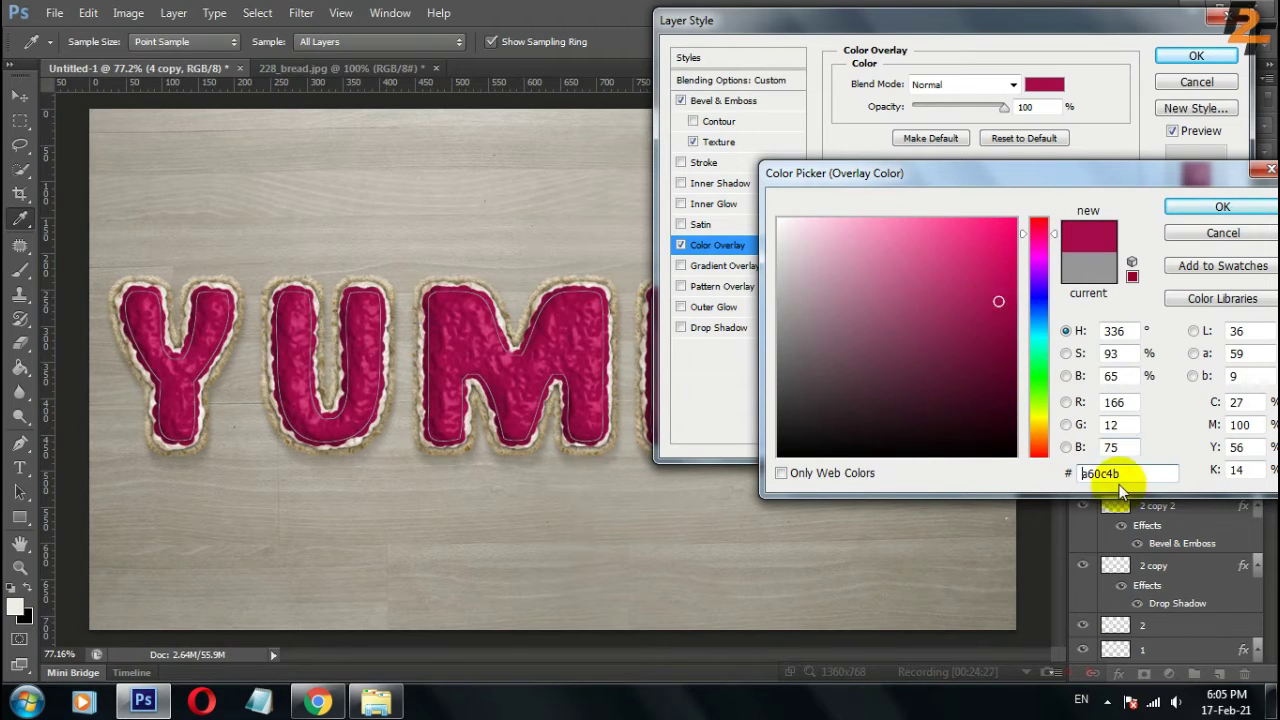
pyautogui.write('330417')
pyautogui.press('Return')
# Add a Drop Shadow with 0 distance and 3 px size, then apply
pyautogui.click(727, 330)
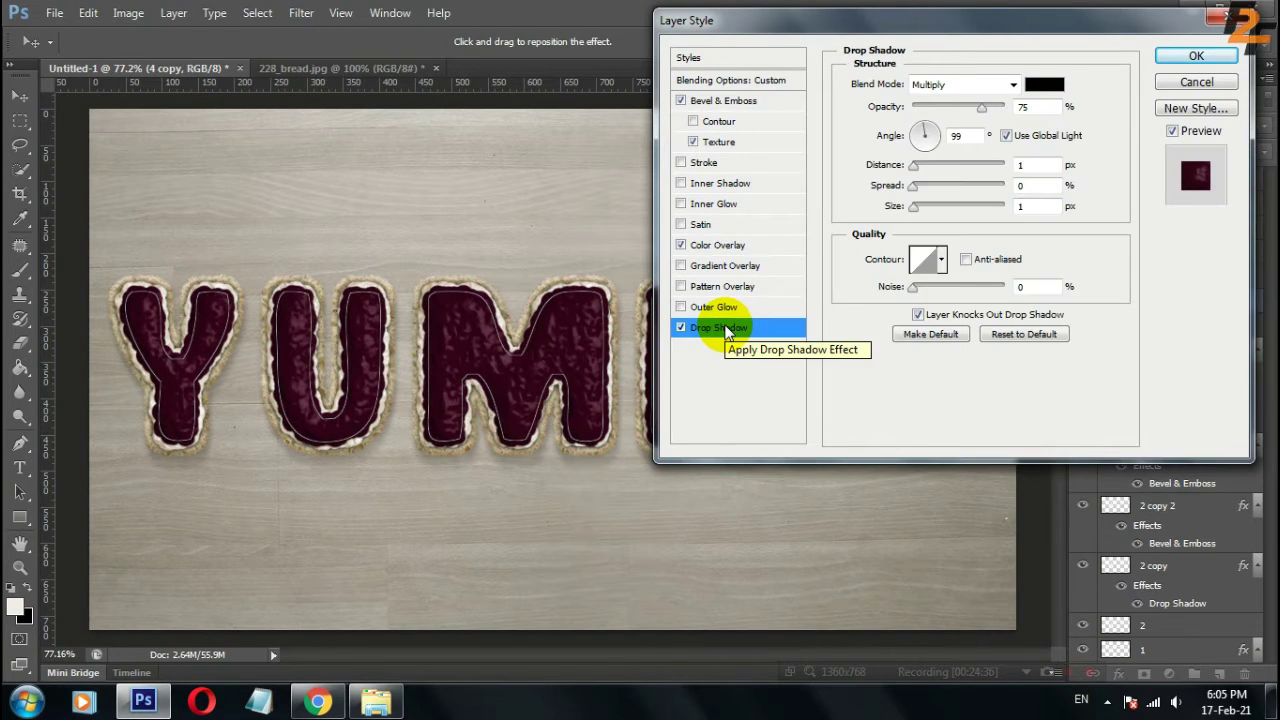
pyautogui.moveTo(964, 168); pyautogui.dragTo(912, 165)
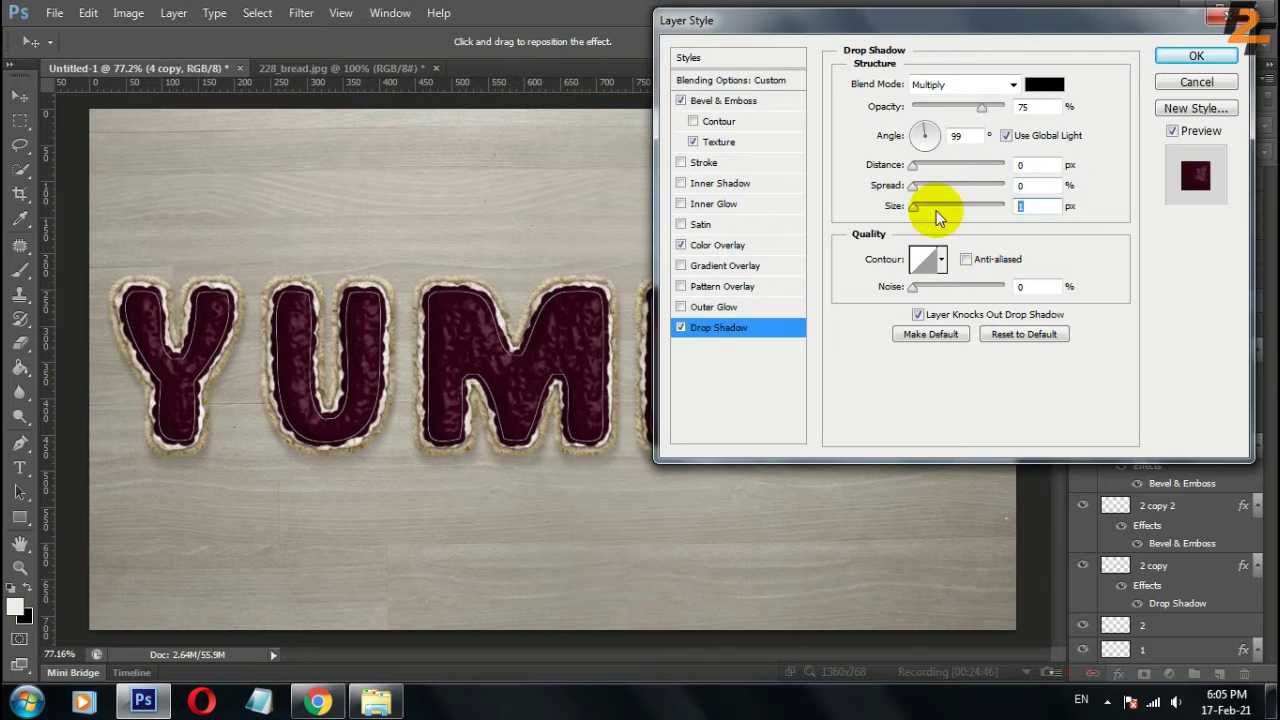
pyautogui.write('3')
pyautogui.press('Return')
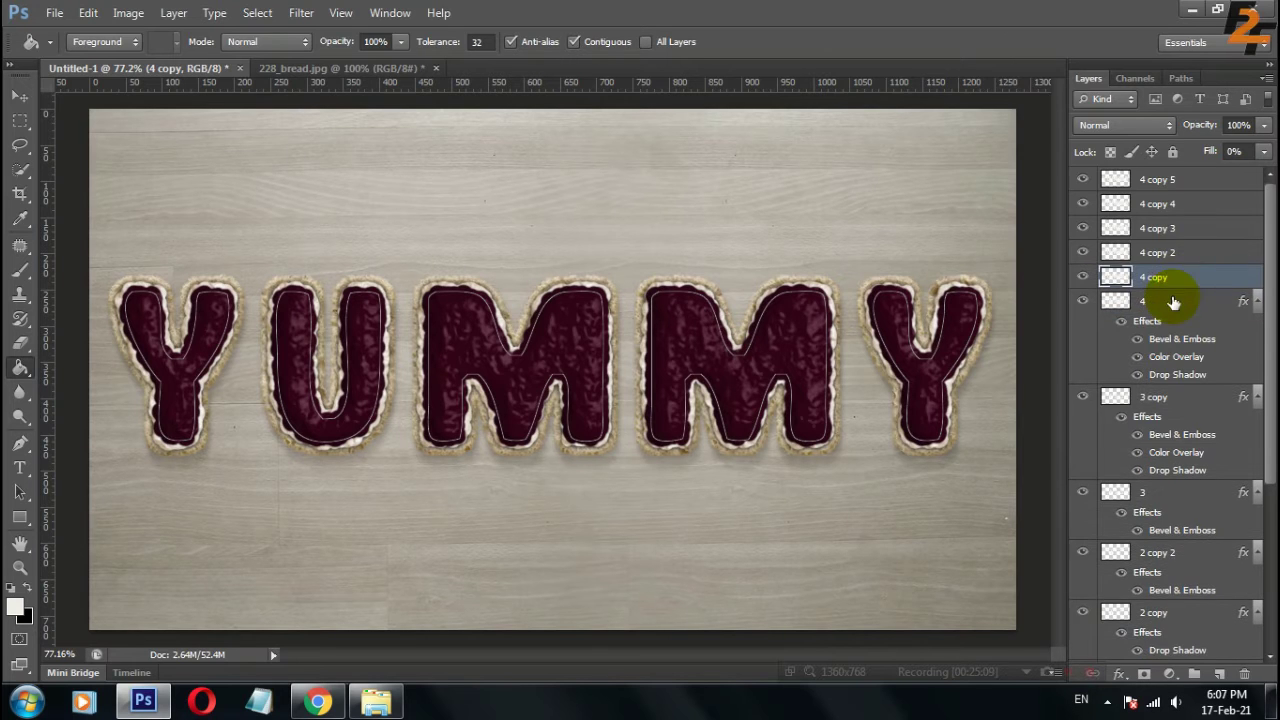
# Give 4 copy's Bevel & Emboss size 18, a non-global angle of 166° and altitude 69
pyautogui.rightClick(1173, 303)
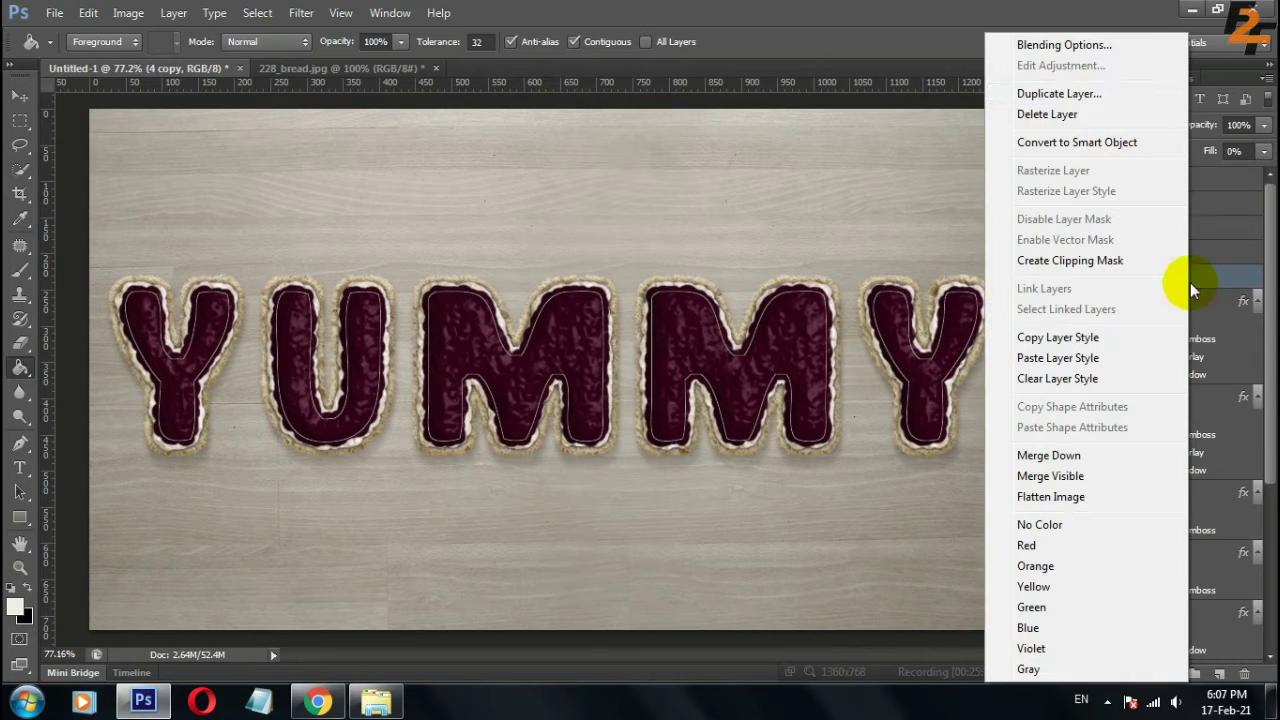
pyautogui.doubleClick(1086, 196)
pyautogui.click(723, 100)
pyautogui.moveTo(900, 171); pyautogui.dragTo(940, 171)
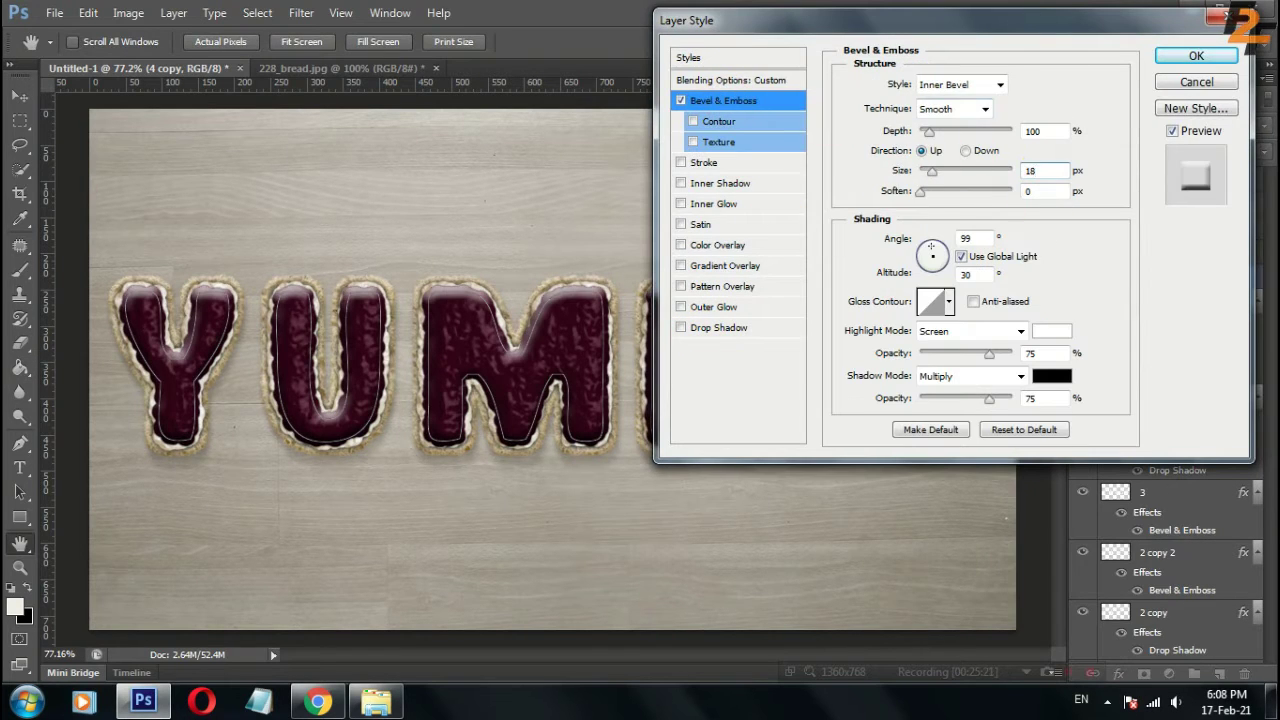
pyautogui.click(961, 256)
pyautogui.moveTo(932, 252); pyautogui.dragTo(928, 255)
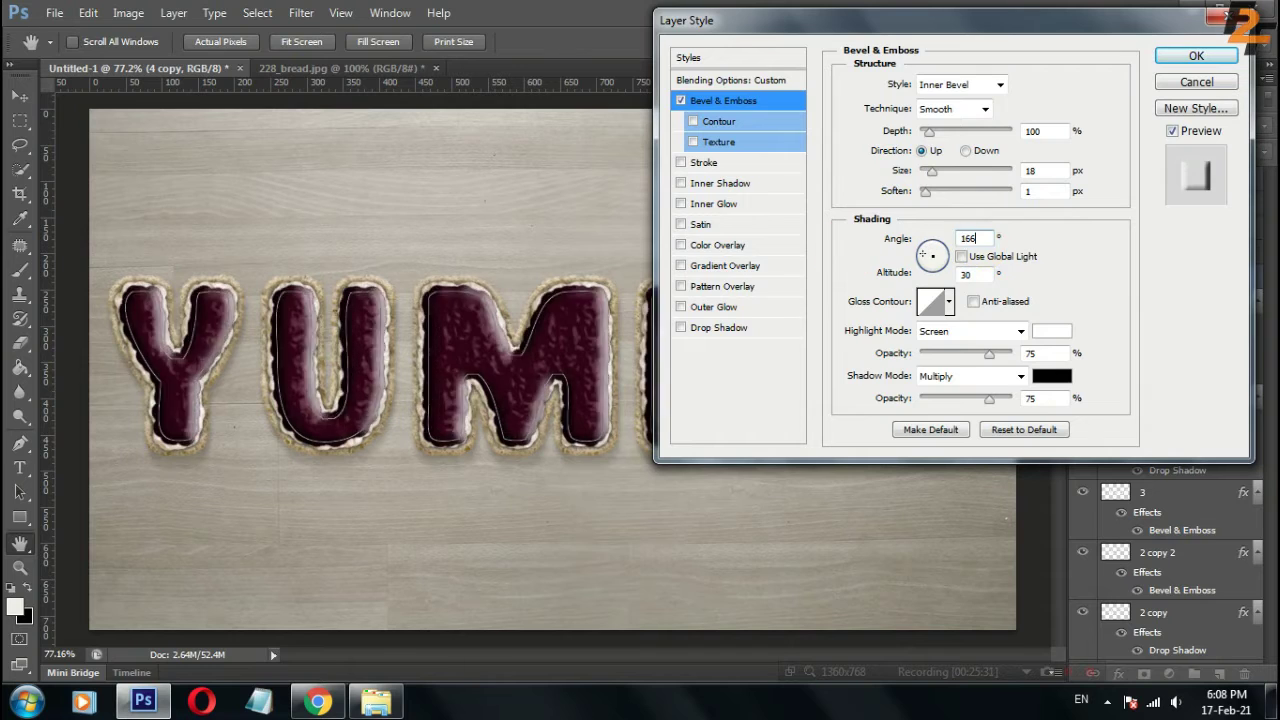
pyautogui.click(930, 256)
# Use an anti-aliased Cone-Inverted gloss contour, 50% Linear Light highlights and 0% shadow opacity
pyautogui.click(948, 301)
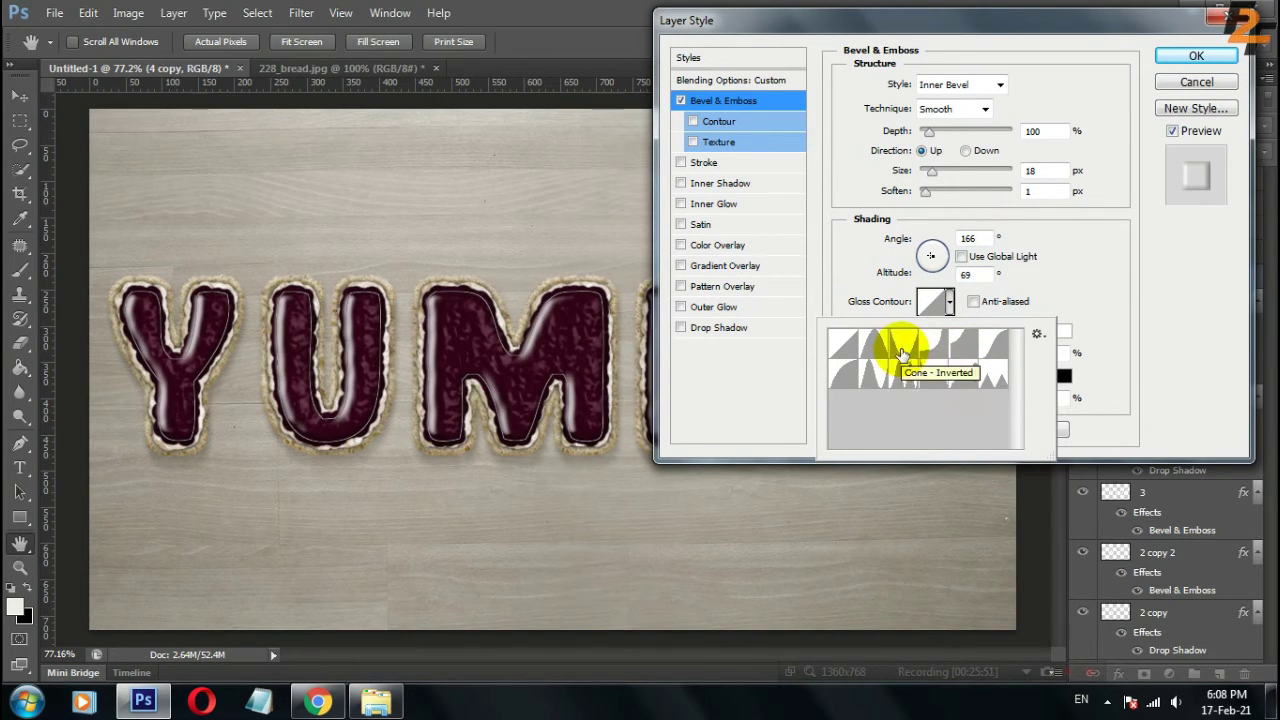
pyautogui.click(894, 347)
pyautogui.click(973, 301)
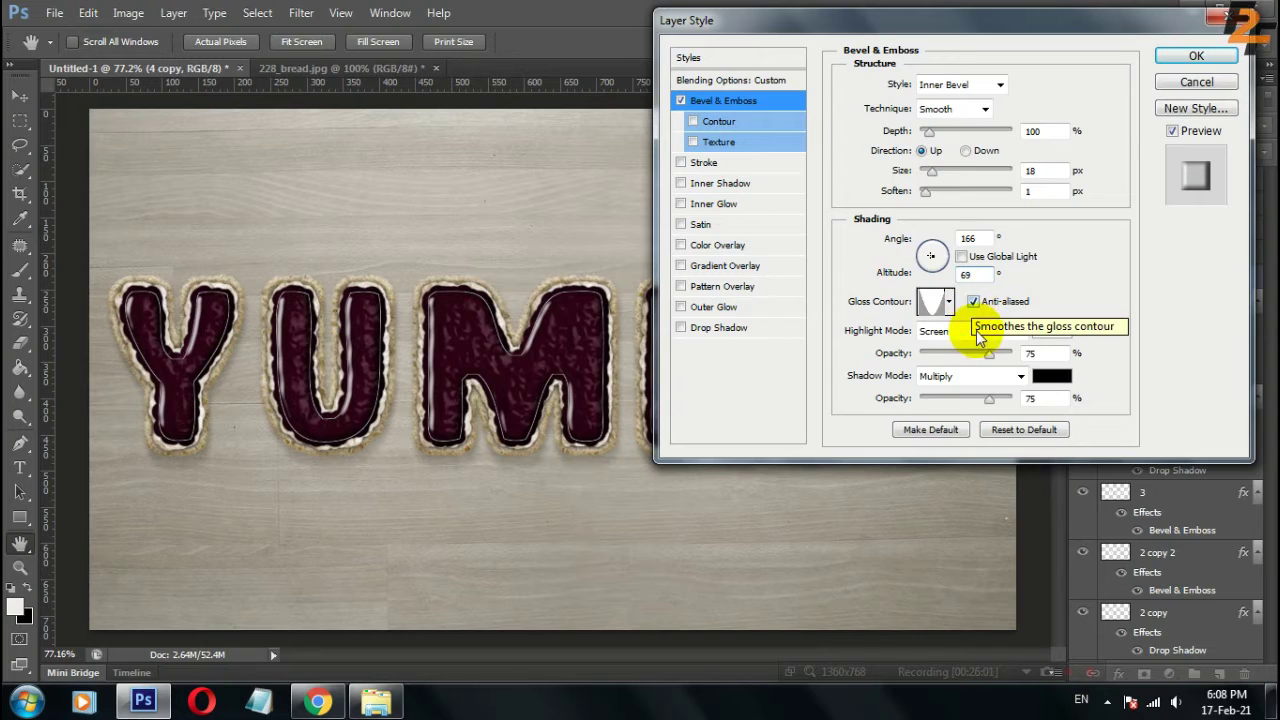
pyautogui.click(975, 331)
pyautogui.click(957, 295)
pyautogui.moveTo(989, 353); pyautogui.dragTo(965, 353)
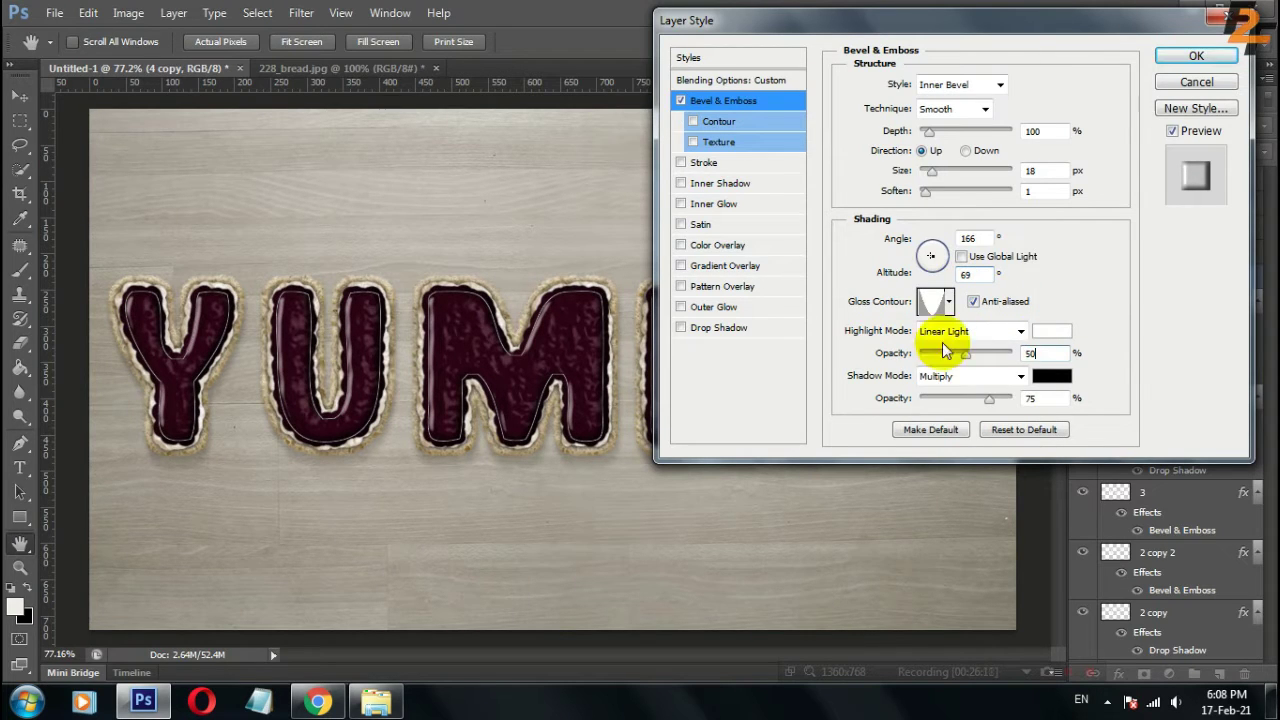
pyautogui.moveTo(989, 398); pyautogui.dragTo(920, 398)
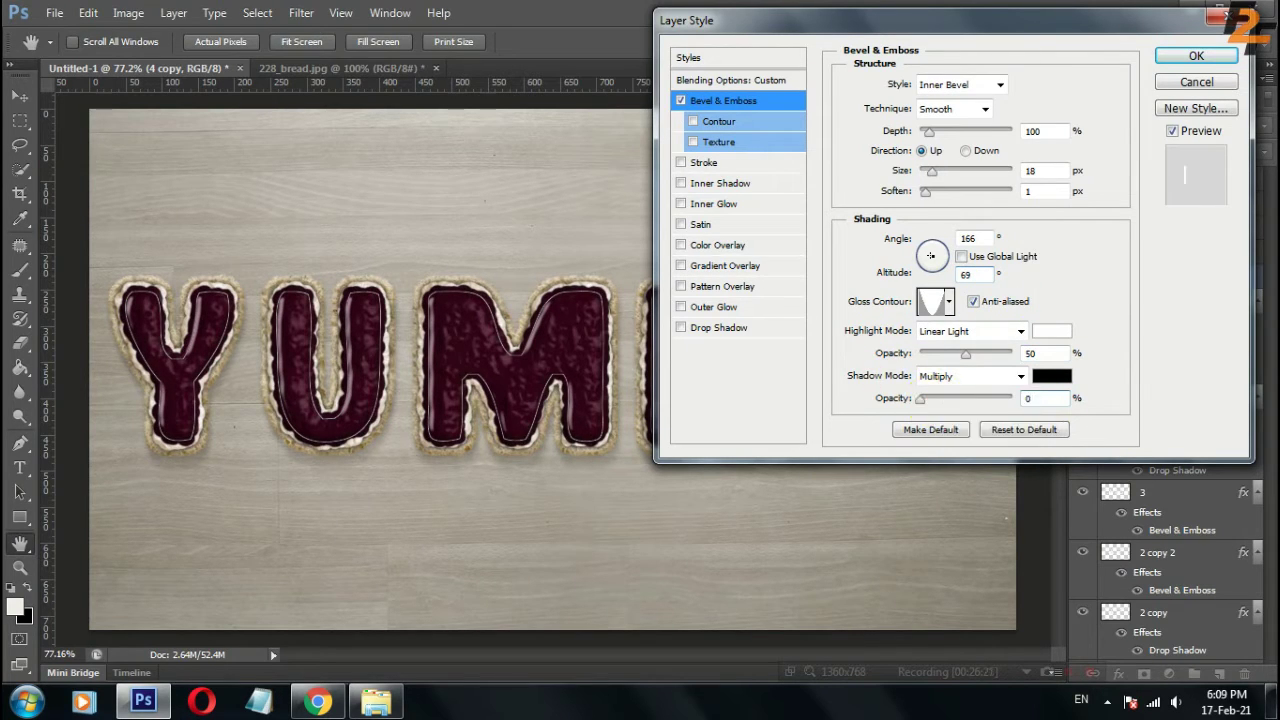
# Enable bevel Texture with a mottled pattern at depth 20 and apply the style
pyautogui.click(718, 141)
pyautogui.click(908, 103)
pyautogui.doubleClick(771, 286)
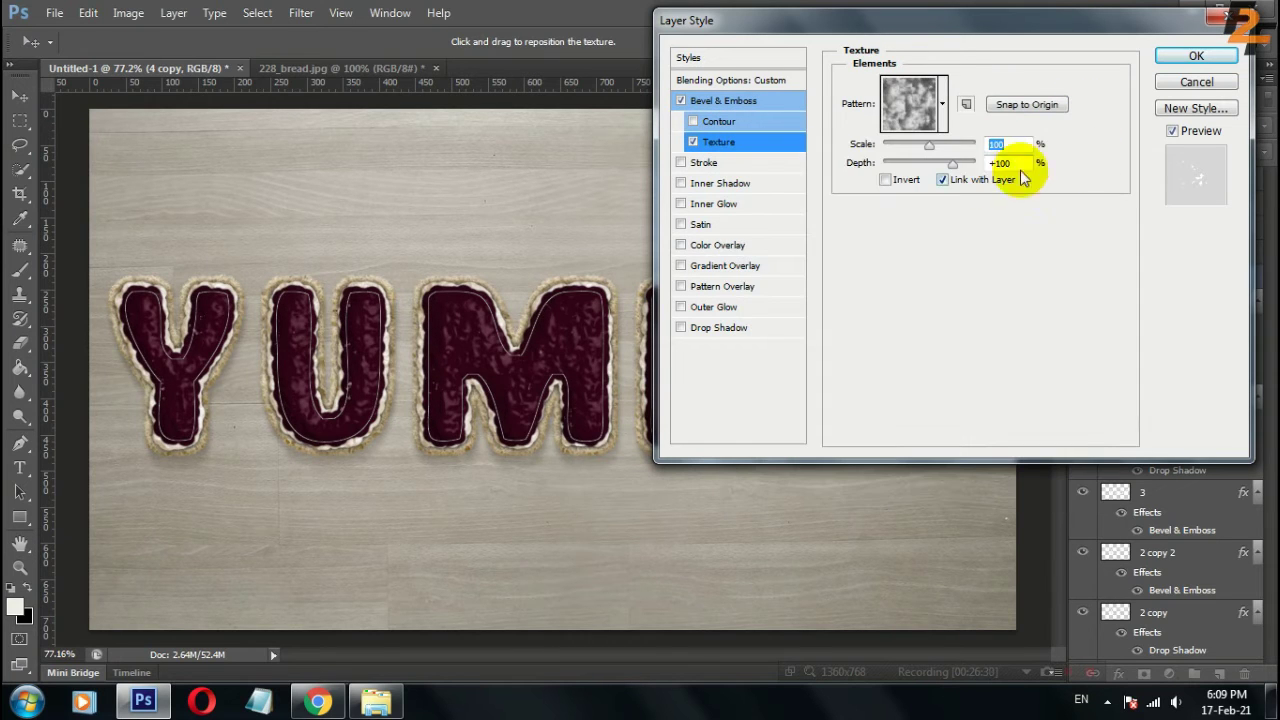
pyautogui.press('Tab')
pyautogui.write('20')
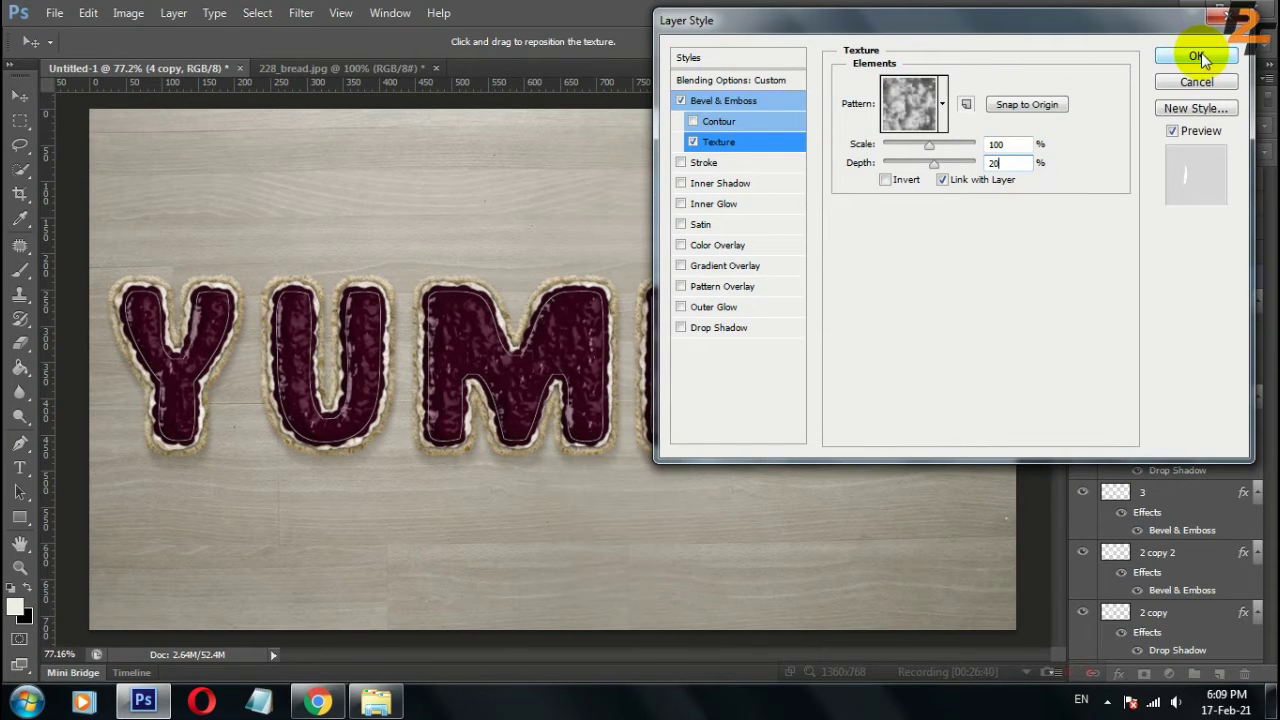
pyautogui.click(1197, 56)
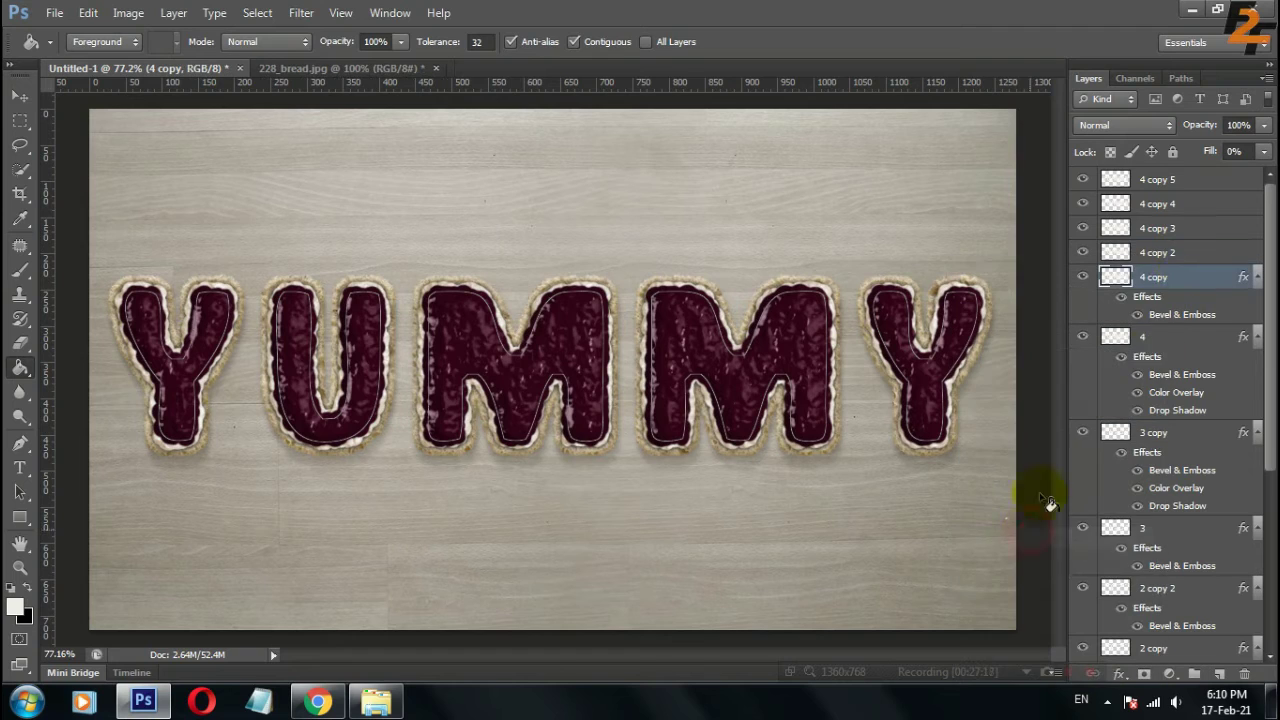
# Paste the glossy style onto 4 copy 2, with light angle about -14° and highlight opacity 30%
pyautogui.rightClick(1160, 253)
pyautogui.click(1050, 356)
pyautogui.rightClick(1168, 292)
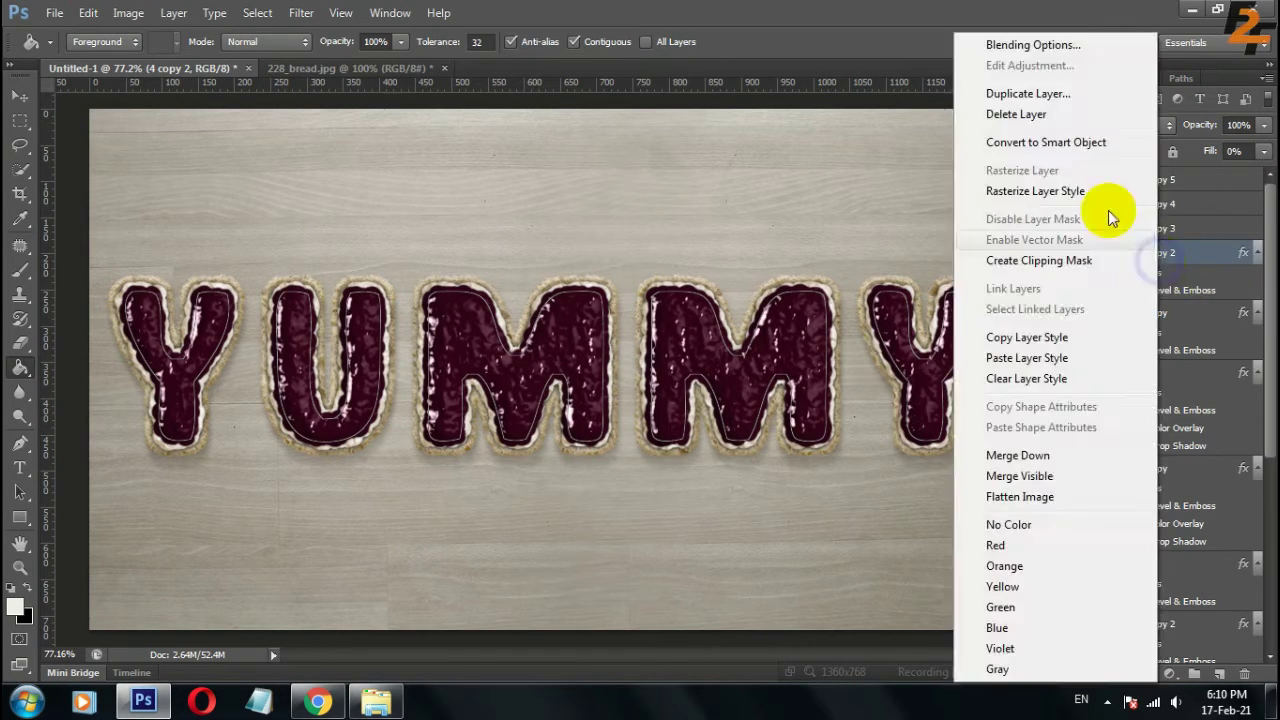
pyautogui.click(1014, 43)
pyautogui.click(720, 100)
pyautogui.write('15')
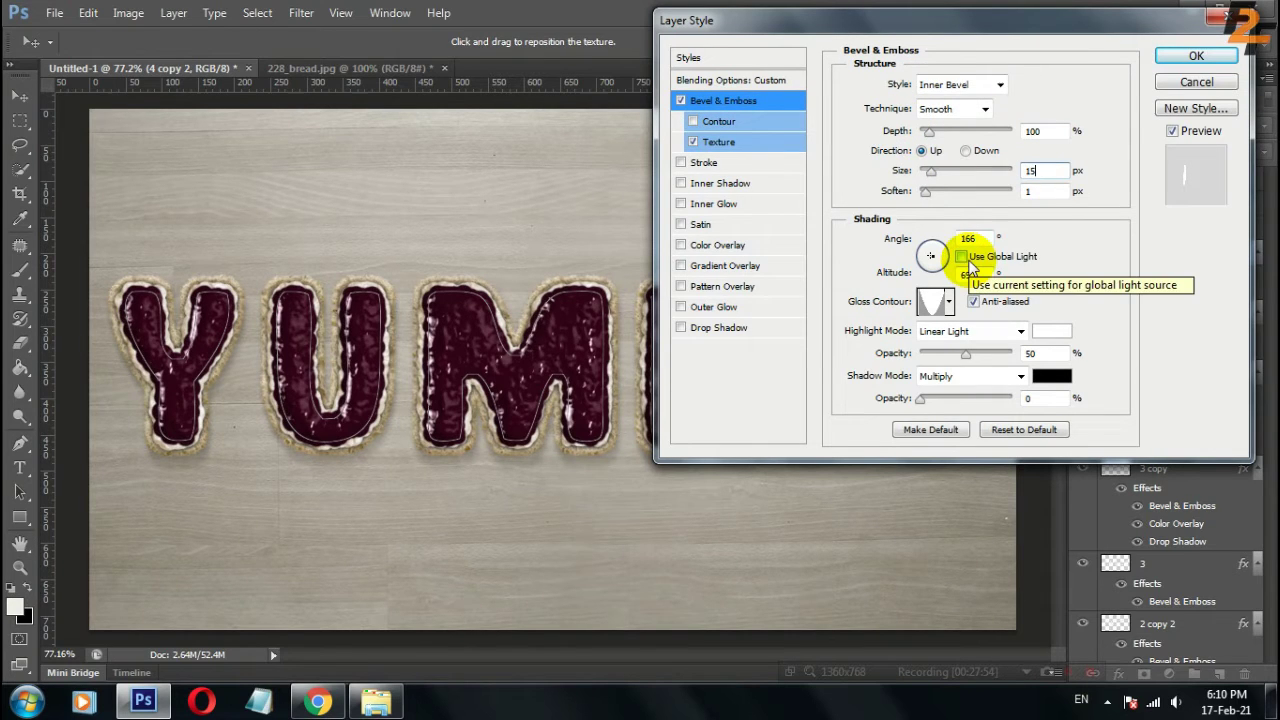
pyautogui.moveTo(935, 256); pyautogui.dragTo(950, 260)
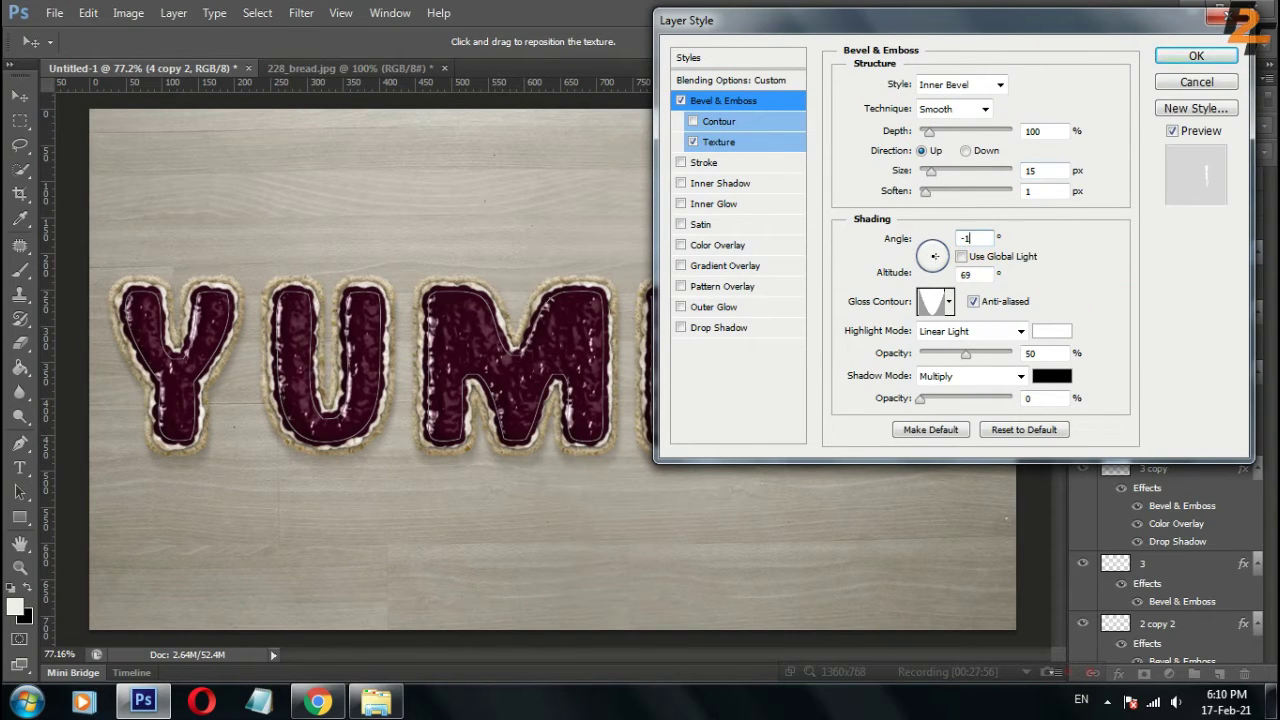
pyautogui.doubleClick(1038, 353)
pyautogui.write('30')
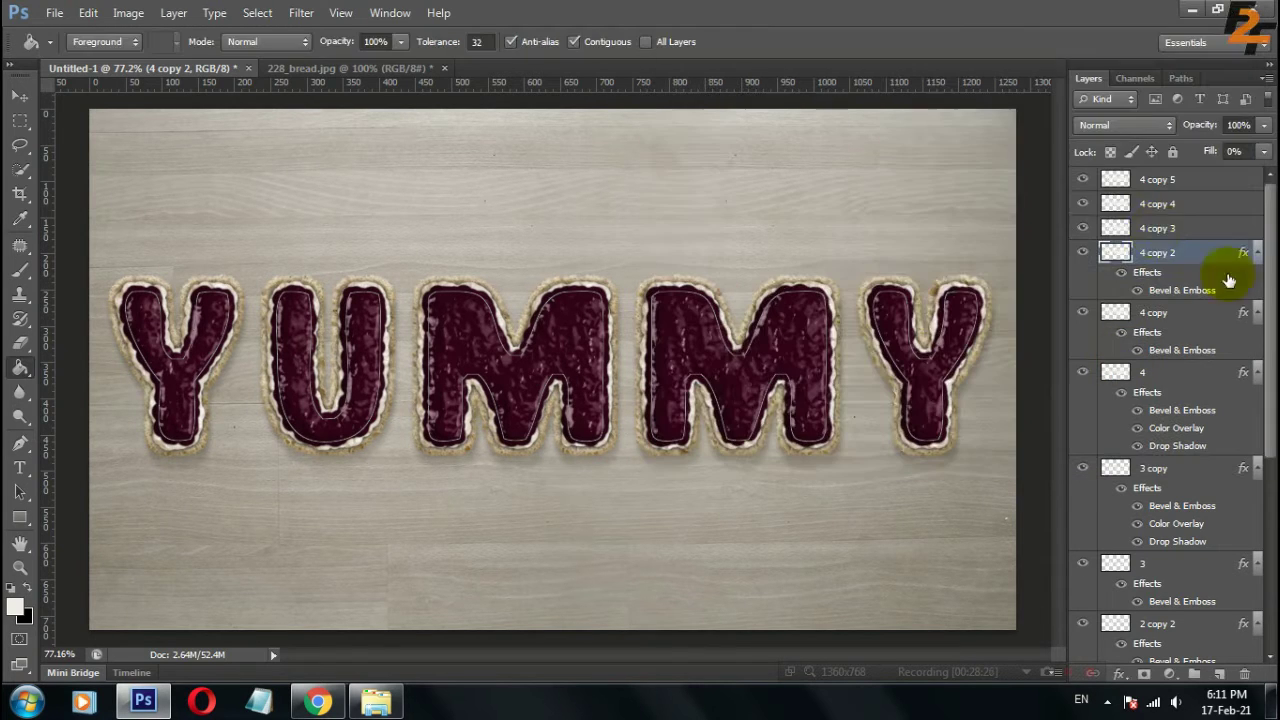
pyautogui.click(1196, 55)
# Copy 4 copy's style onto 4 copy 3, entering 45 and switching highlights to Screen at 90%
pyautogui.rightClick(1158, 318)
pyautogui.click(960, 537)
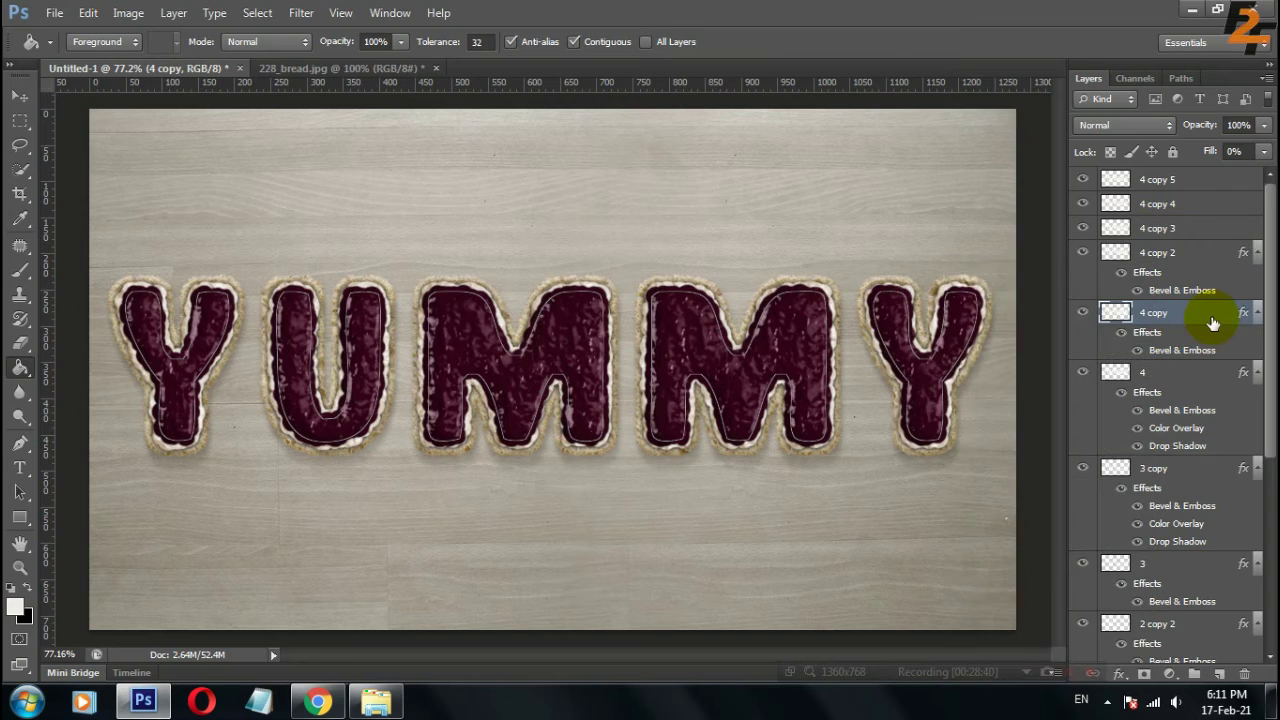
pyautogui.click(1150, 230)
pyautogui.rightClick(1175, 232)
pyautogui.click(1050, 358)
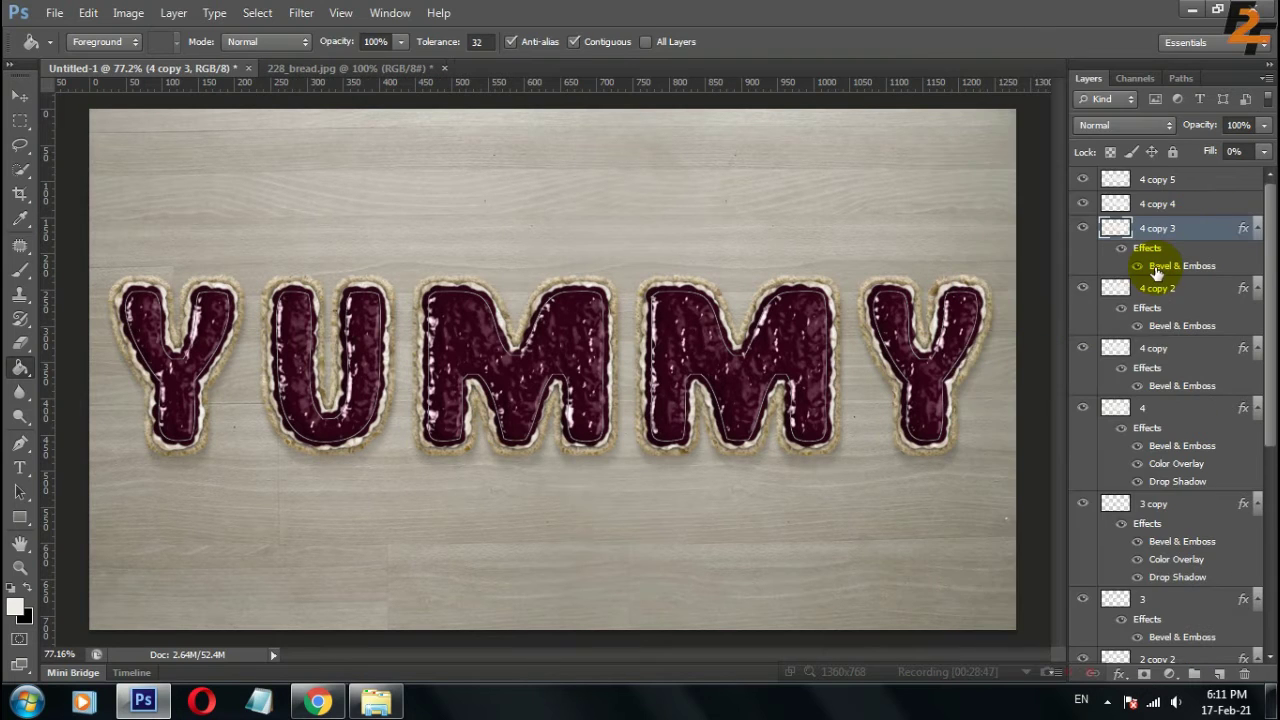
pyautogui.doubleClick(1195, 230)
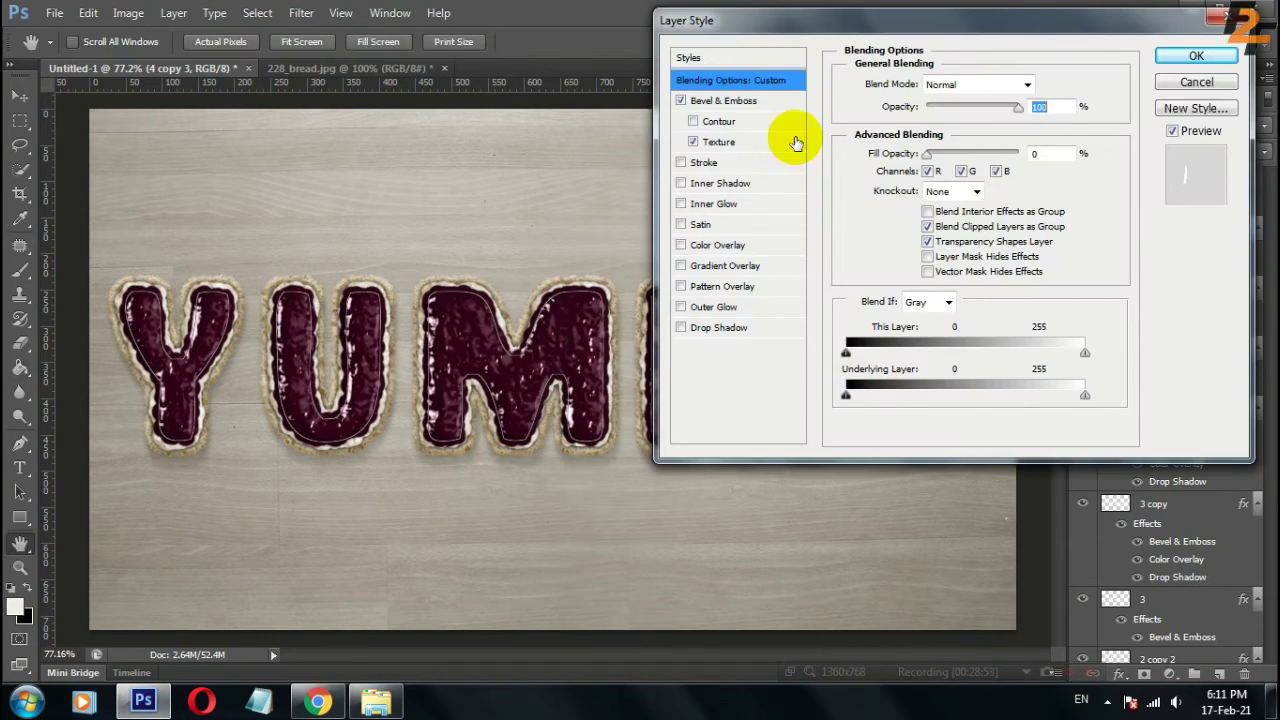
pyautogui.click(712, 101)
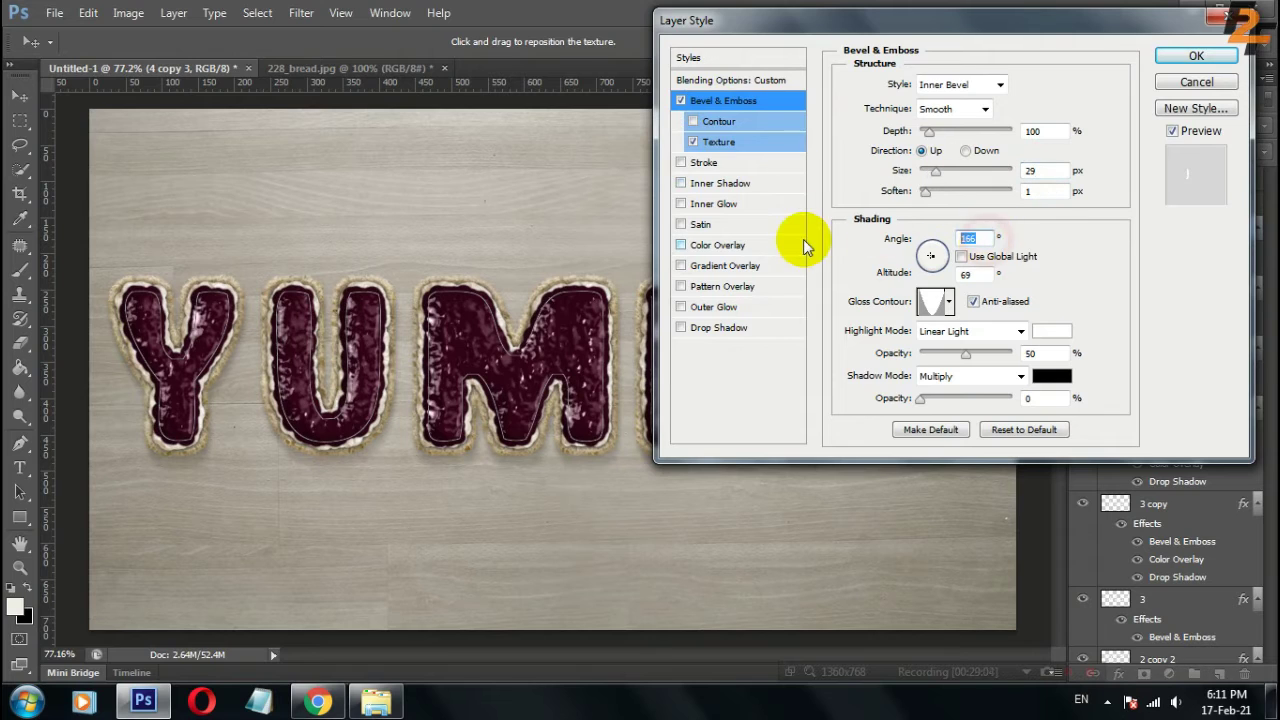
pyautogui.write('45')
pyautogui.click(965, 331)
pyautogui.click(960, 162)
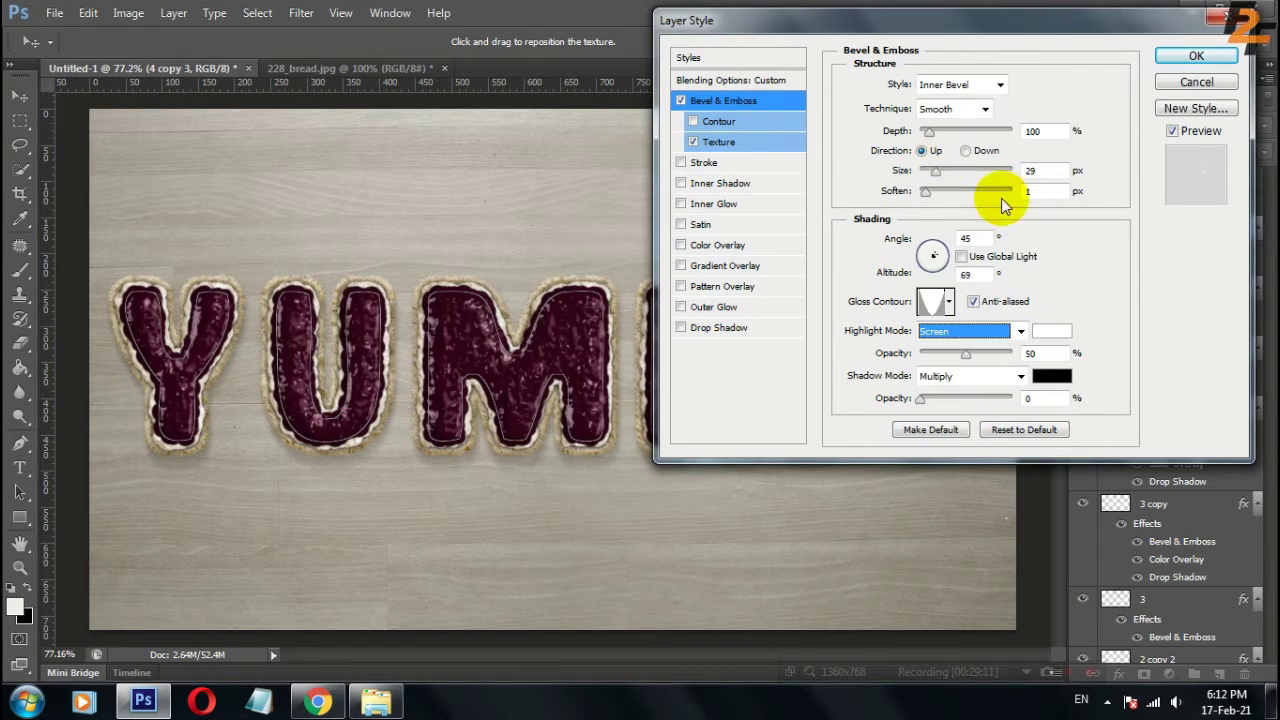
pyautogui.press('Tab')
pyautogui.write('90')
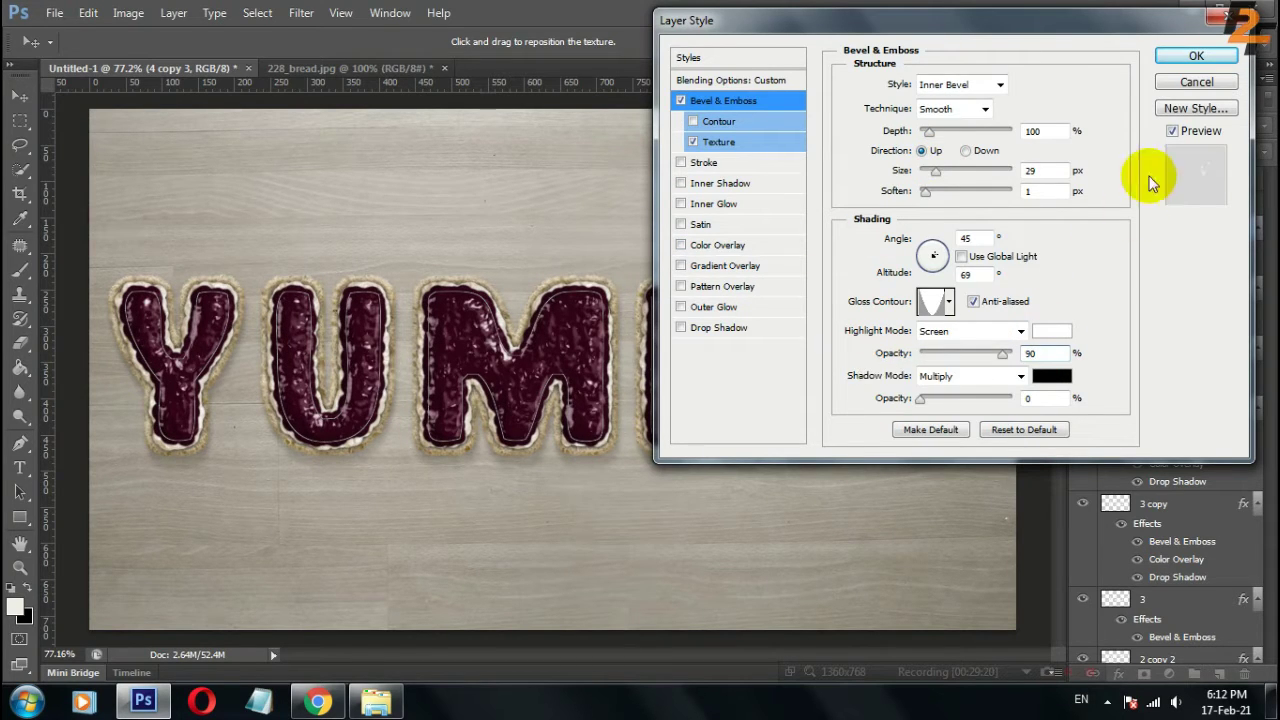
pyautogui.click(1196, 56)
pyautogui.click(1183, 206)
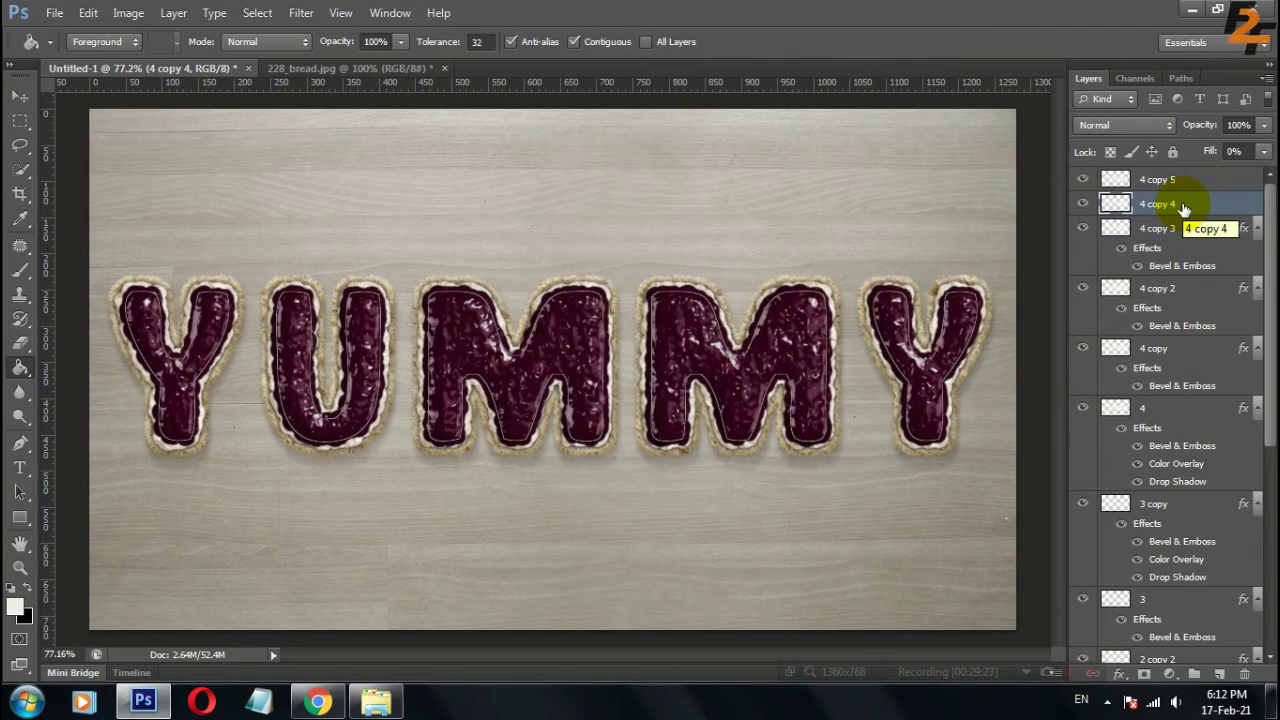
# Set 4 copy 4's bevel to a non-global light angle of -22° and enter 64
pyautogui.rightClick(1183, 206)
pyautogui.click(1010, 46)
pyautogui.click(723, 100)
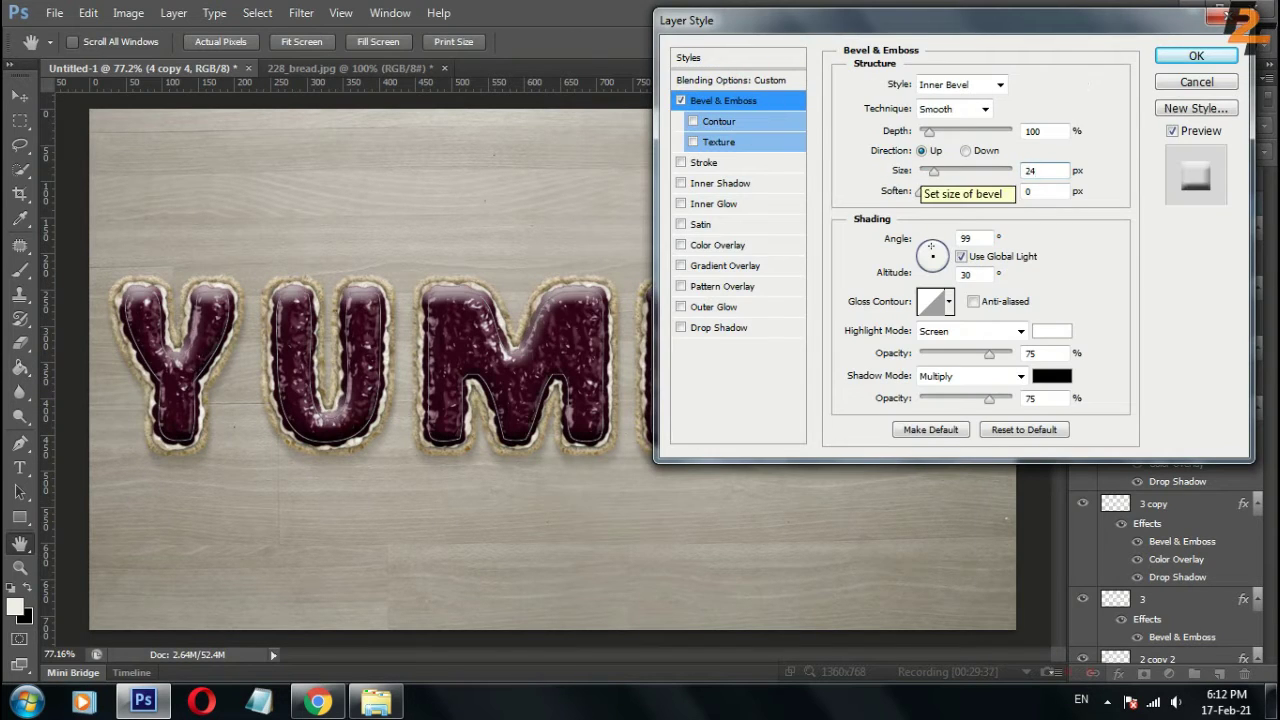
pyautogui.click(961, 256)
pyautogui.moveTo(906, 246); pyautogui.dragTo(940, 259)
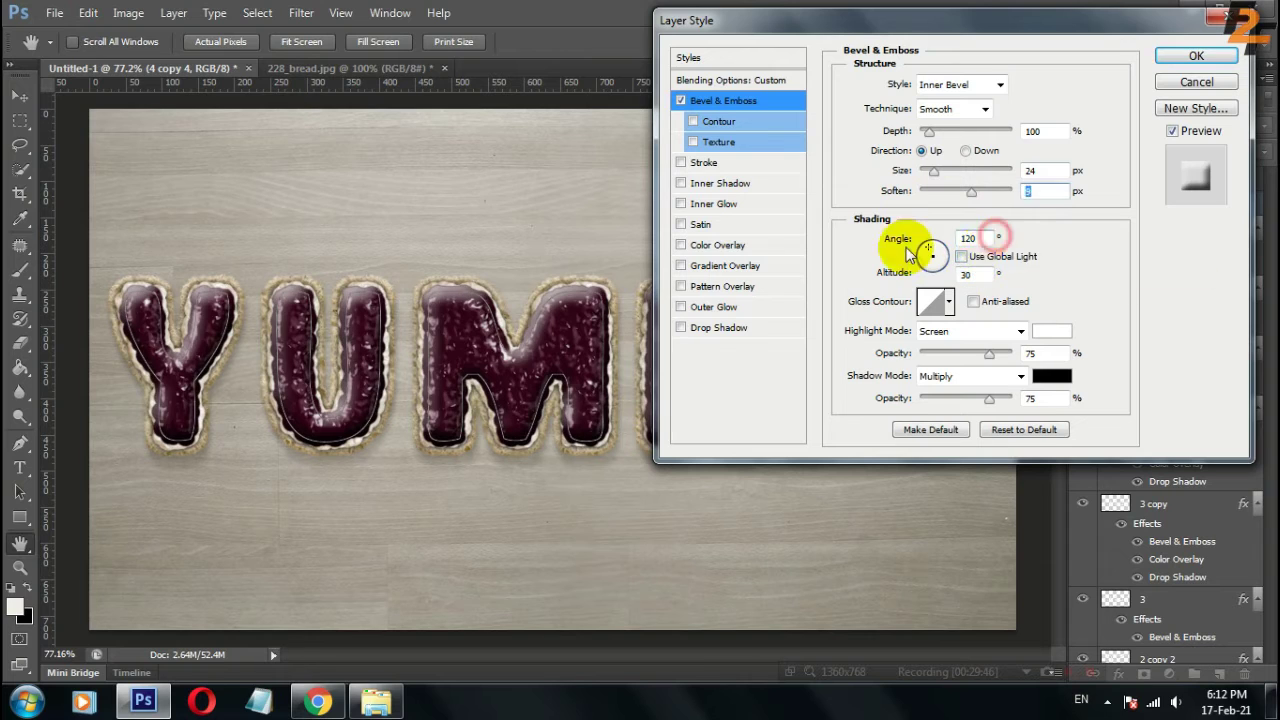
pyautogui.write('64')
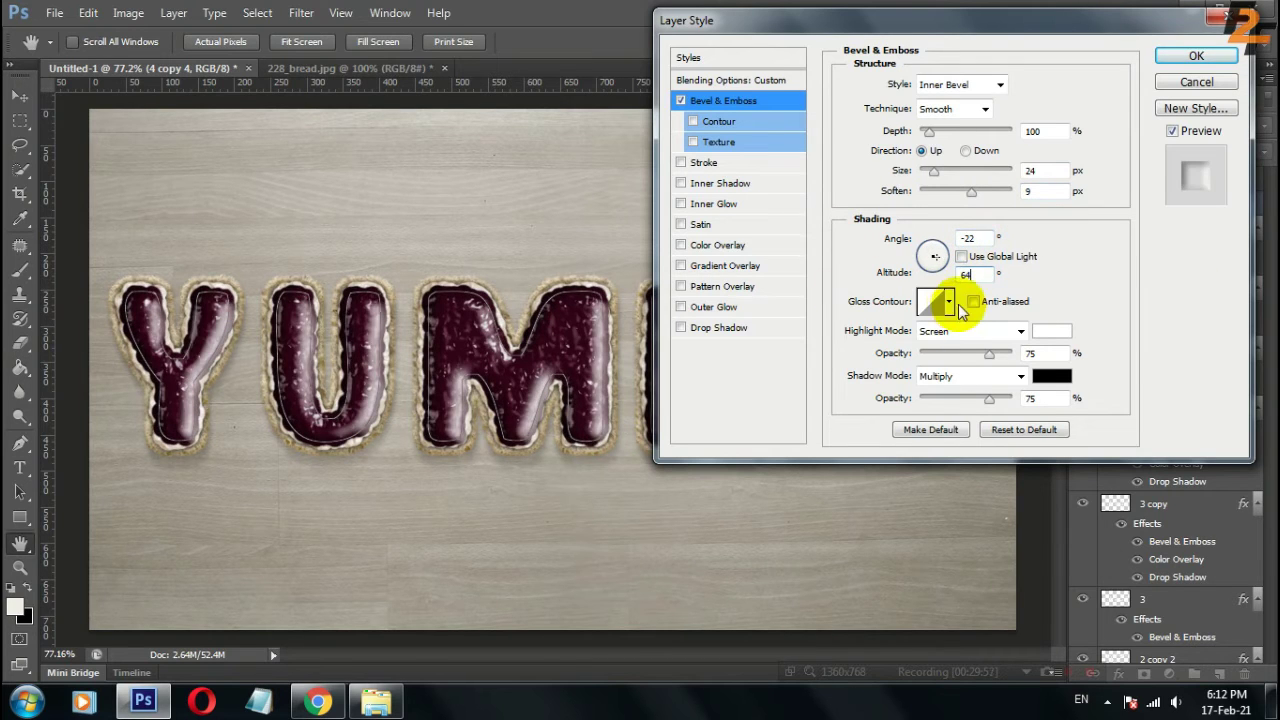
# Give 4 copy 4 an anti-aliased Cone-Inverted gloss, Linear Light highlights and 0% shadow opacity
pyautogui.click(948, 301)
pyautogui.click(893, 347)
pyautogui.click(973, 300)
pyautogui.click(952, 330)
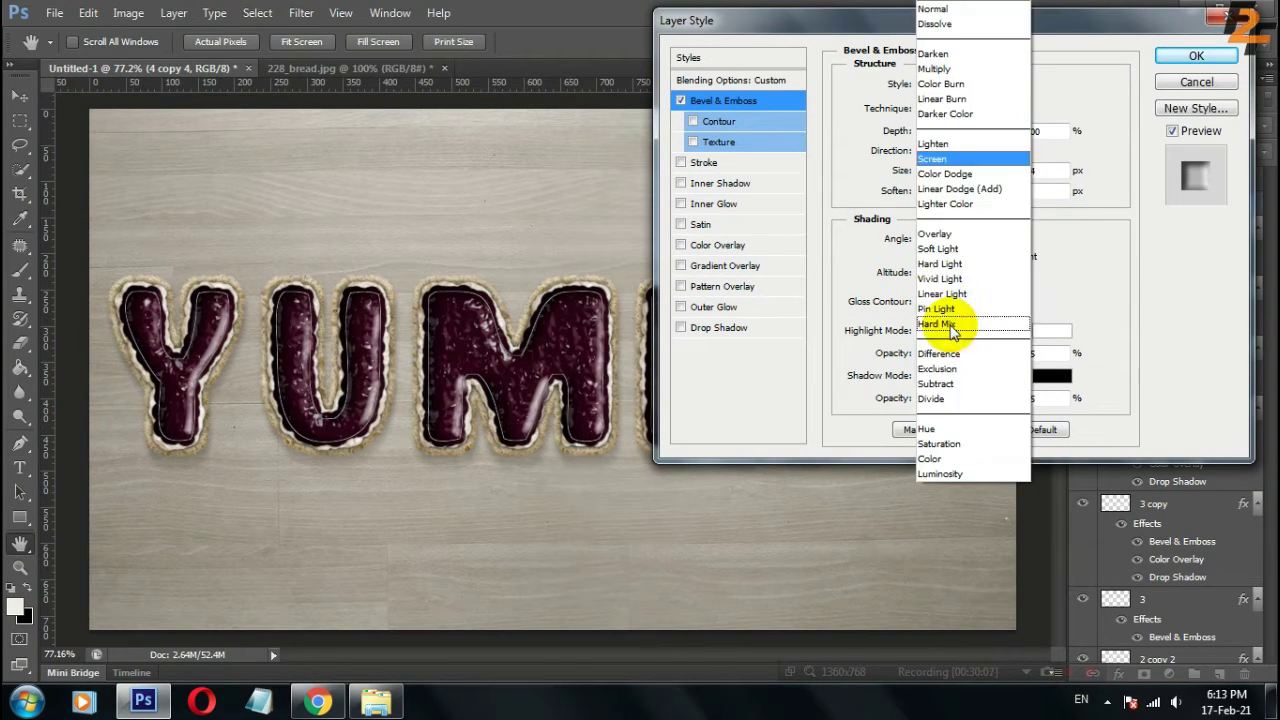
pyautogui.click(944, 293)
pyautogui.doubleClick(1040, 398)
pyautogui.write('0')
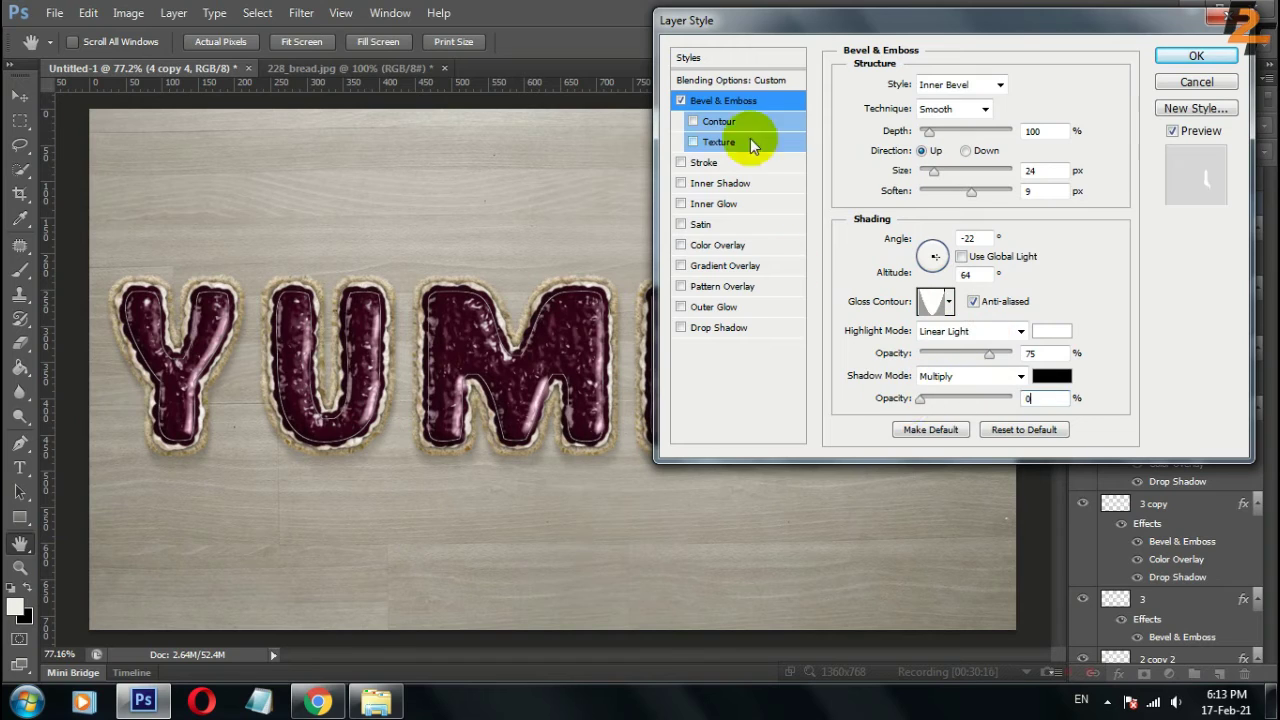
# Add an anti-aliased Contour to 4 copy 4's bevel and apply the settings
pyautogui.click(718, 121)
pyautogui.click(918, 88)
pyautogui.click(871, 130)
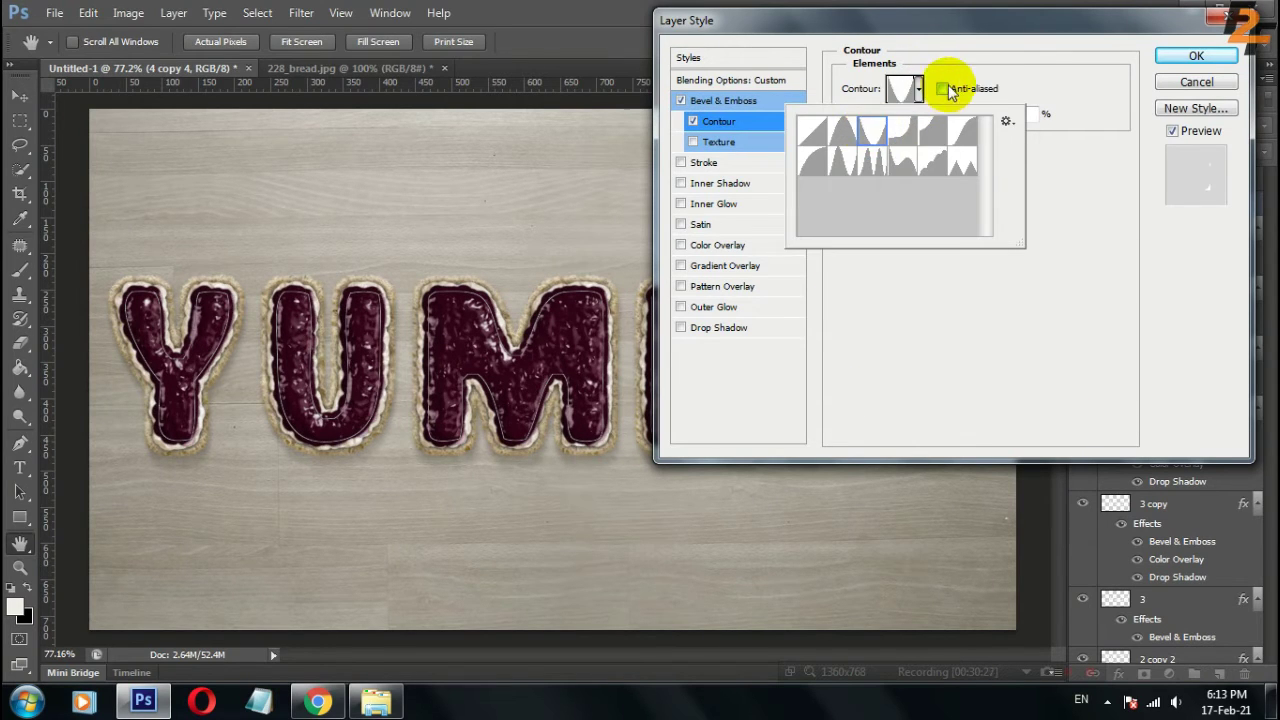
pyautogui.click(945, 89)
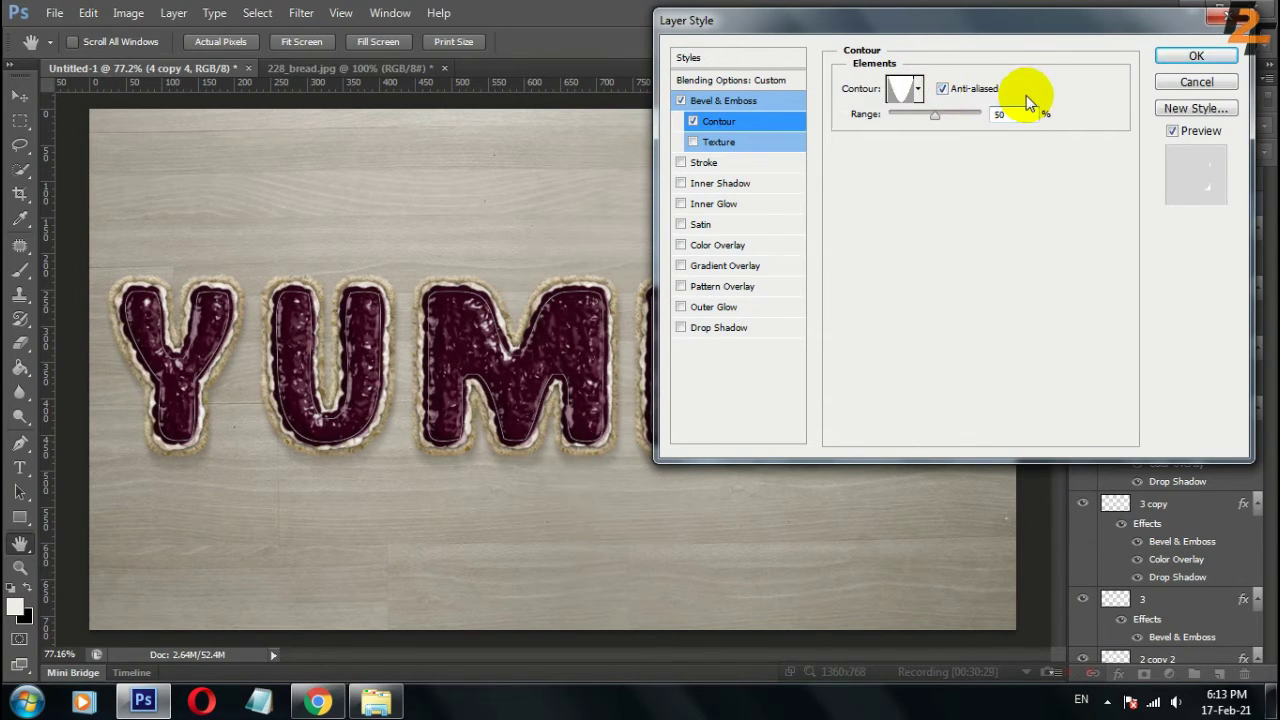
pyautogui.click(1196, 57)
# Copy 4 copy 4's effects onto 4 copy 5 and set its bevel angle to 112°
pyautogui.rightClick(1150, 224)
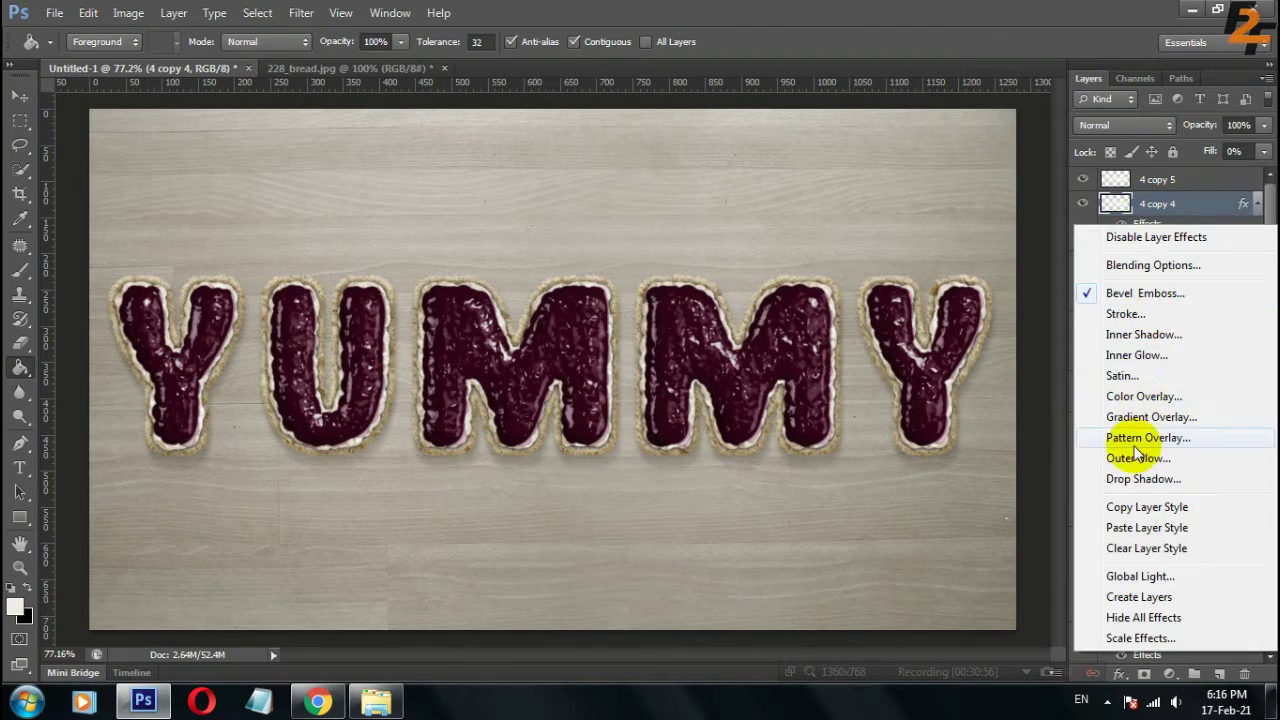
pyautogui.click(1147, 507)
pyautogui.rightClick(1150, 179)
pyautogui.click(1050, 355)
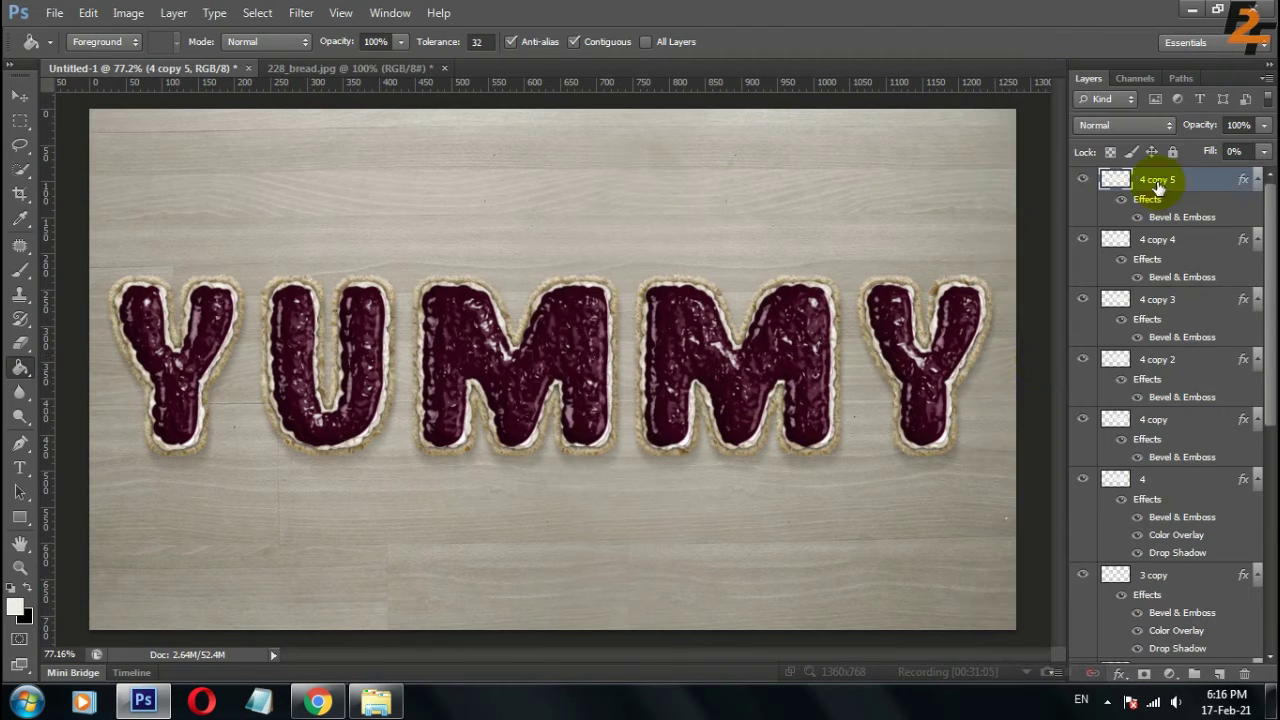
pyautogui.doubleClick(1145, 196)
pyautogui.click(700, 100)
pyautogui.click(1044, 171)
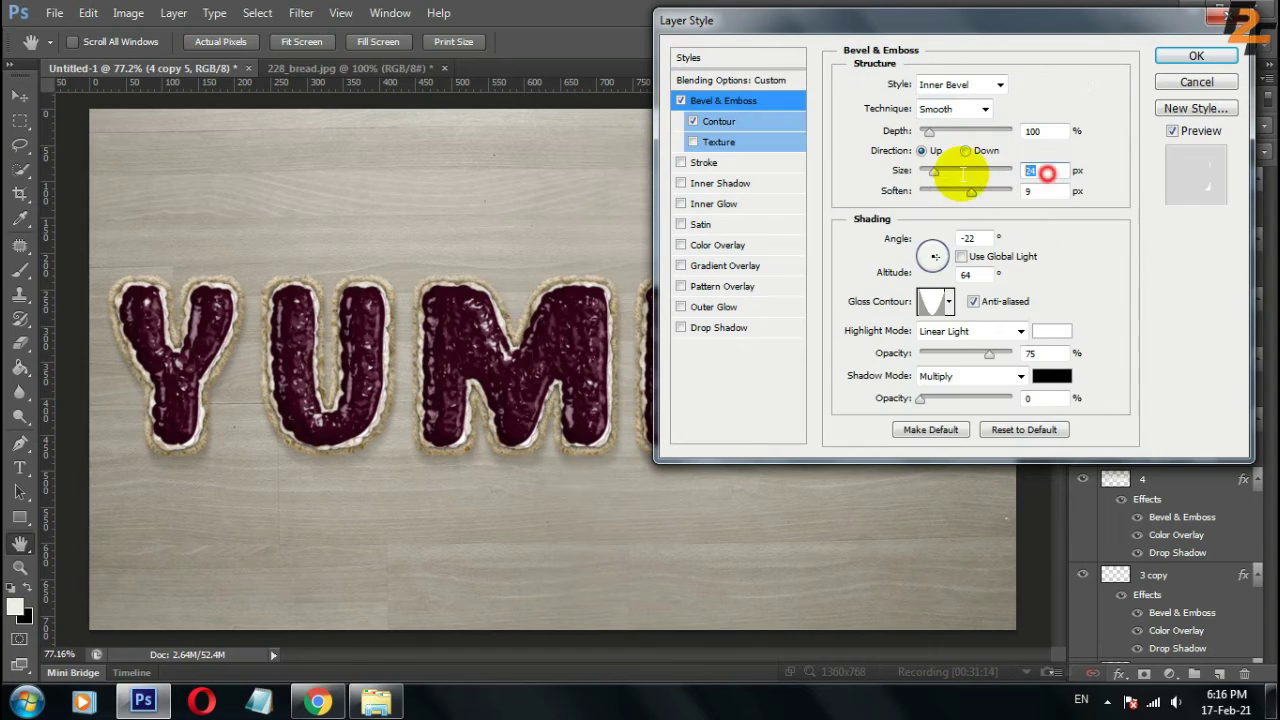
pyautogui.click(931, 254)
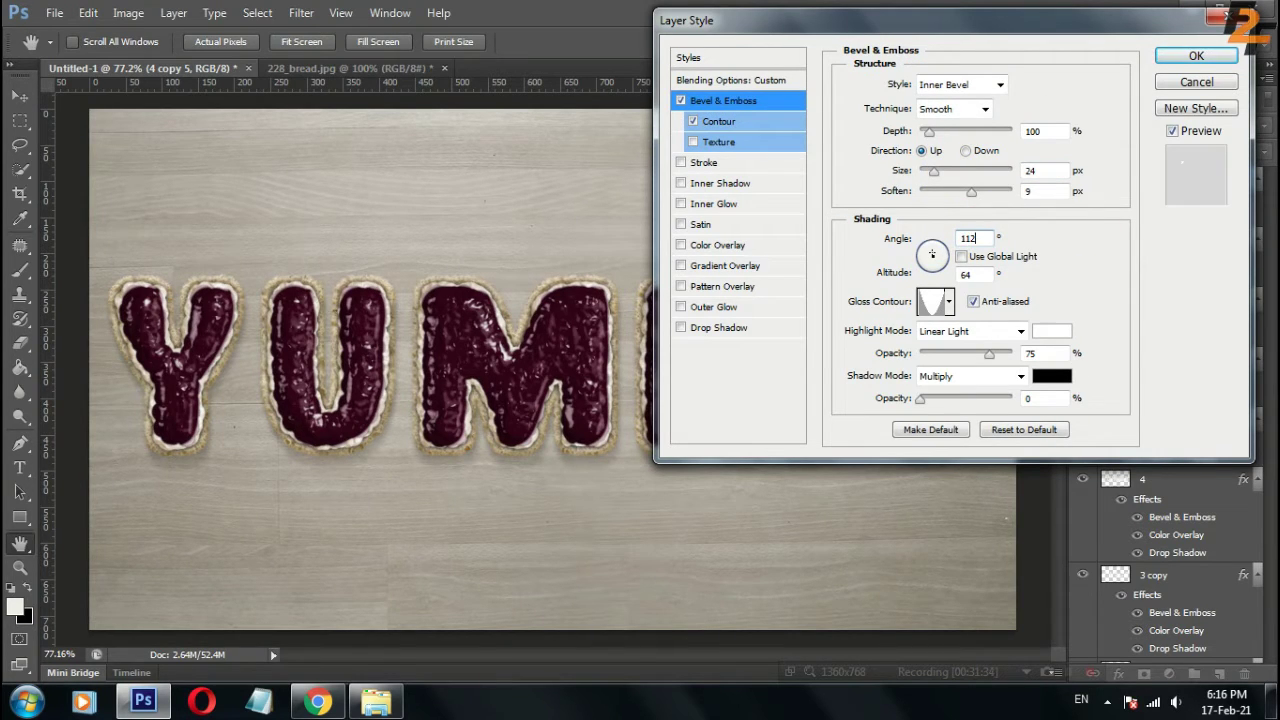
pyautogui.click(1196, 58)
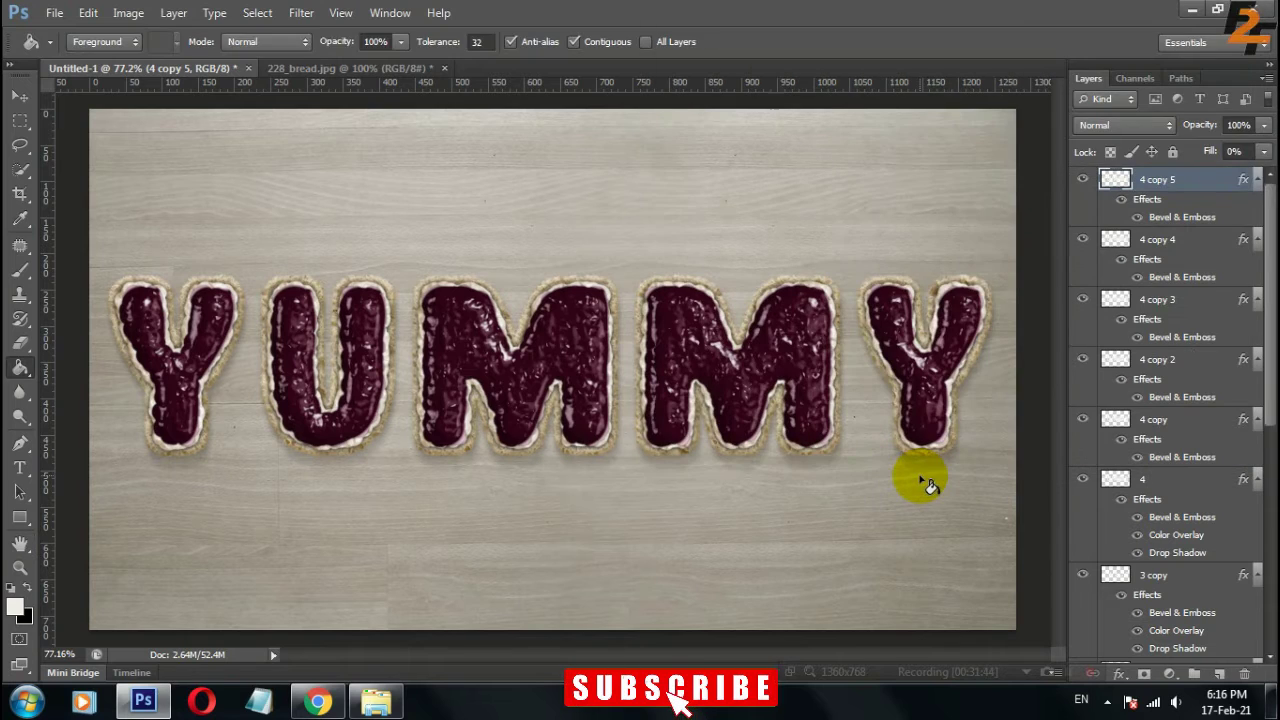
# Switch to the Brush tool and select the YUMMY text layer
pyautogui.press('b')
pyautogui.moveTo(1262, 220); pyautogui.dragTo(1262, 414)
pyautogui.click(1122, 530)
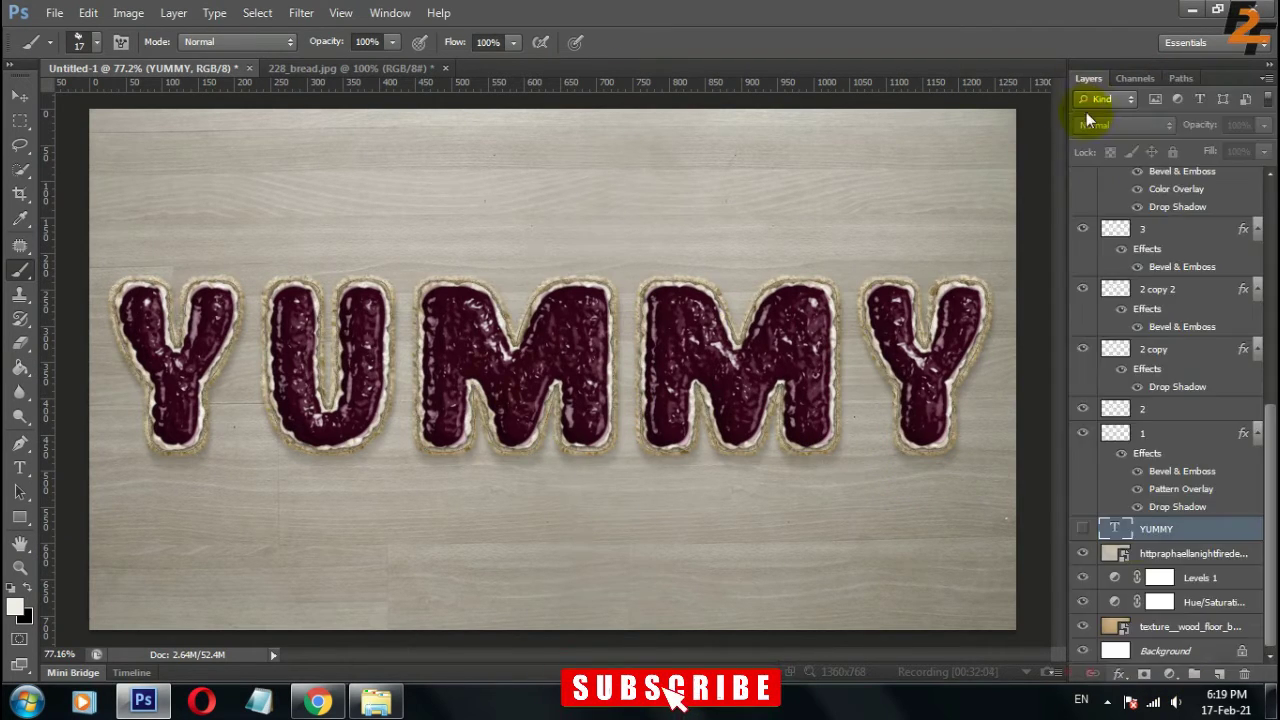
# Create a Crumbs layer and stroke the work path with a crumb brush
pyautogui.hotkey('ctrl', 'shift', 'alt', 'n')
pyautogui.write('Crumbs')
pyautogui.press('Return')
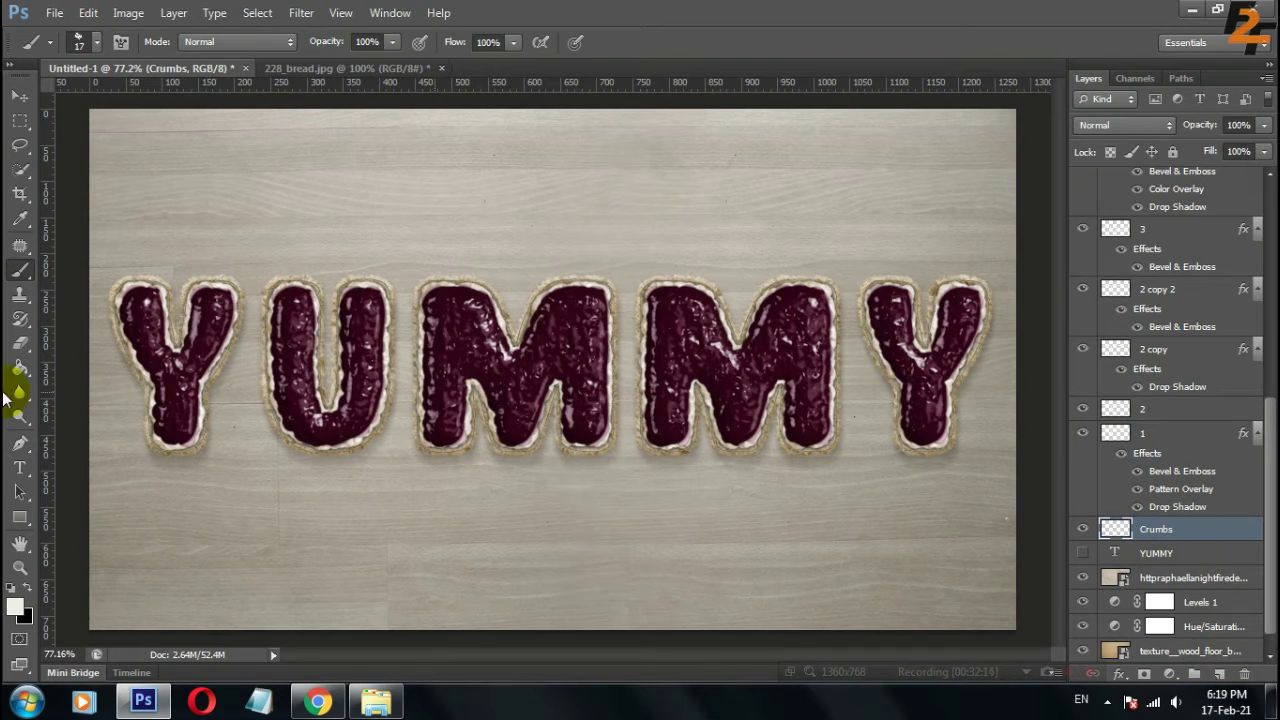
pyautogui.rightClick(398, 247)
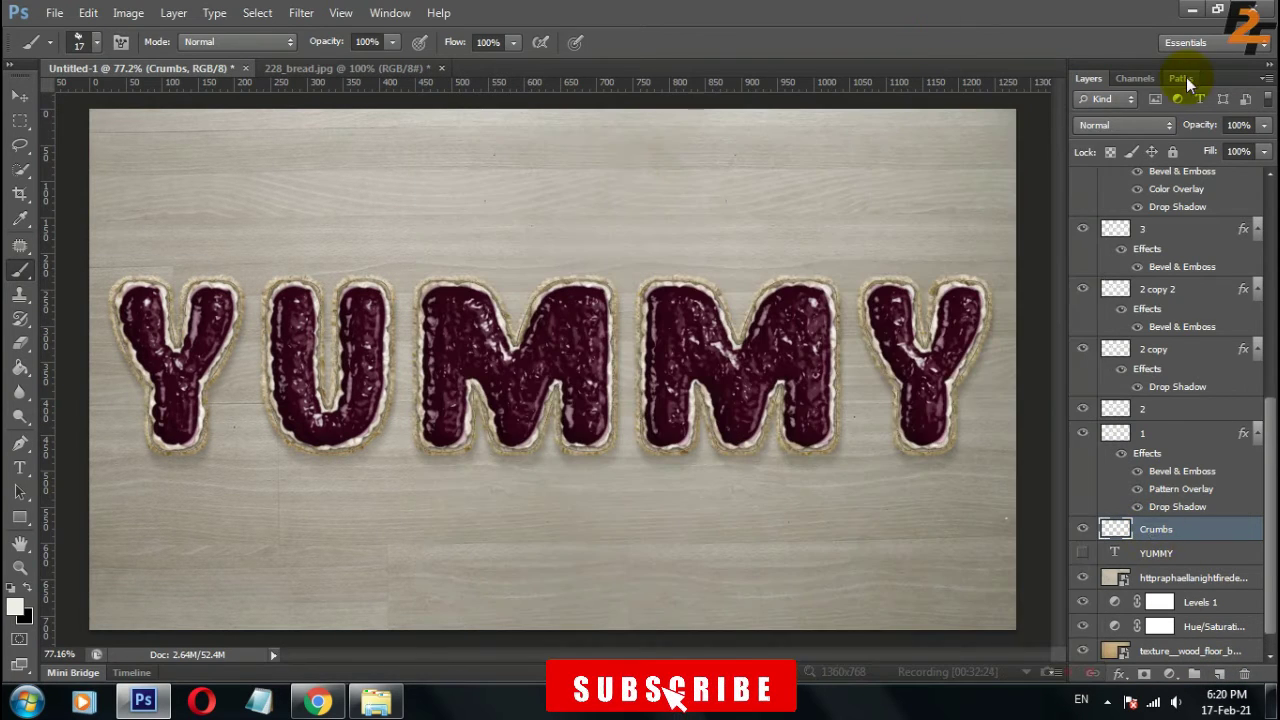
pyautogui.click(1181, 78)
pyautogui.rightClick(1128, 97)
pyautogui.click(1127, 202)
pyautogui.click(777, 240)
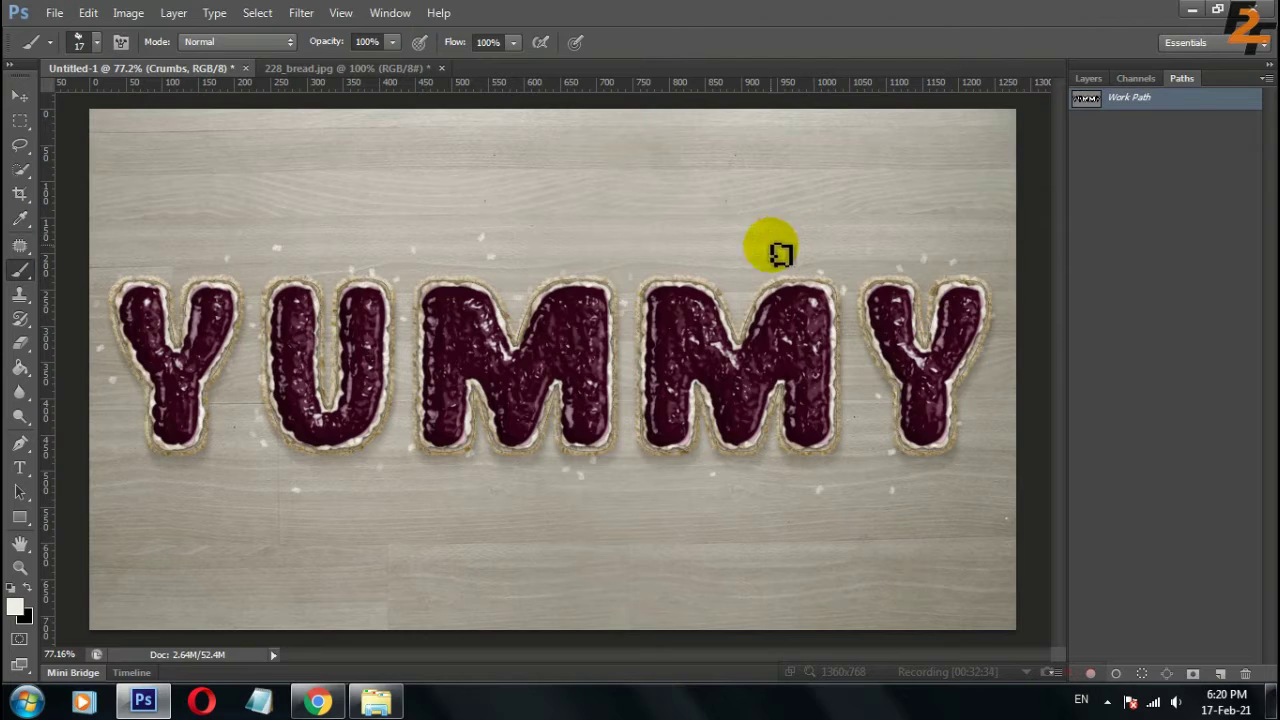
pyautogui.click(1088, 78)
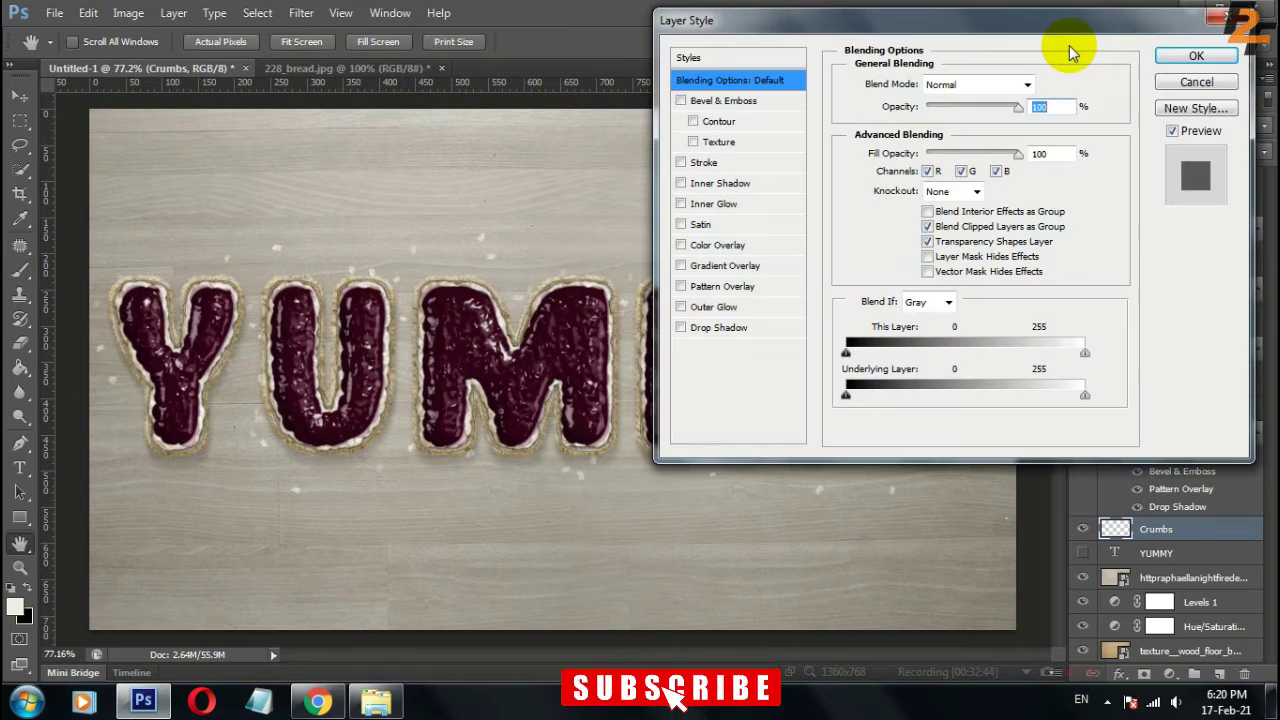
# Add Bevel & Emboss to Crumbs with a new gloss contour, highlight #4f3e34 and shadow #aa998b
pyautogui.click(712, 100)
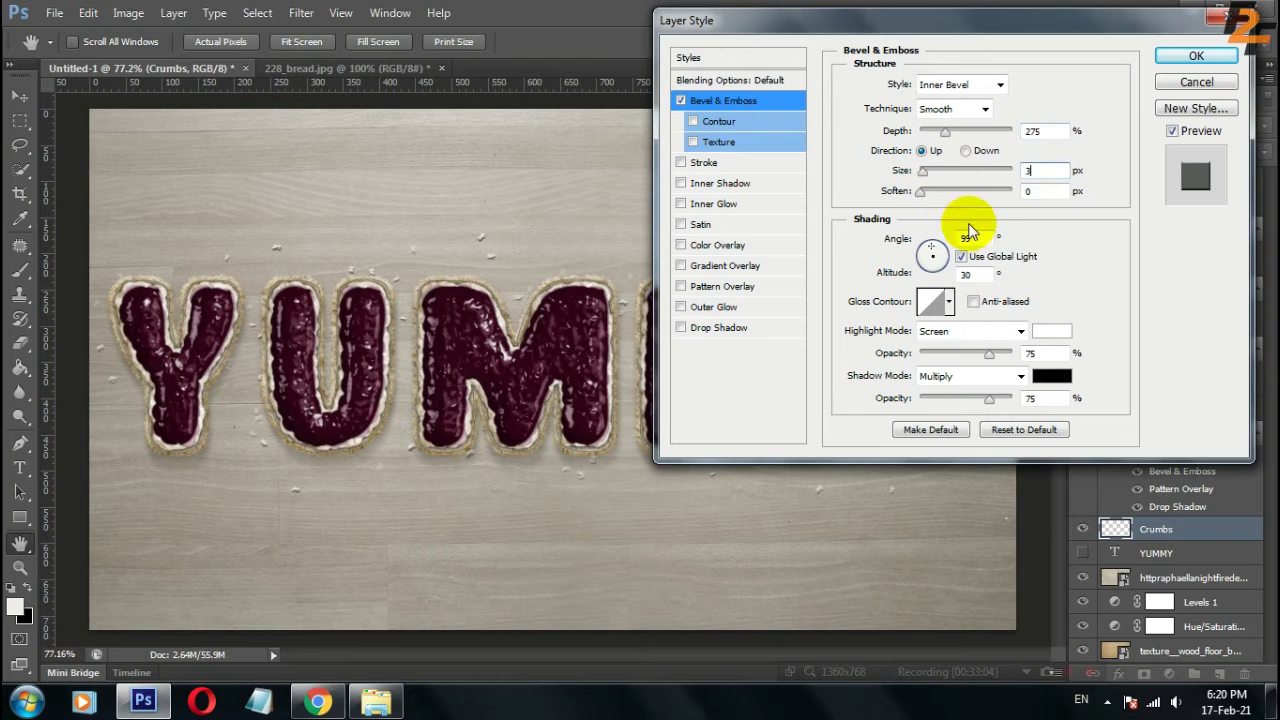
pyautogui.click(948, 301)
pyautogui.click(998, 345)
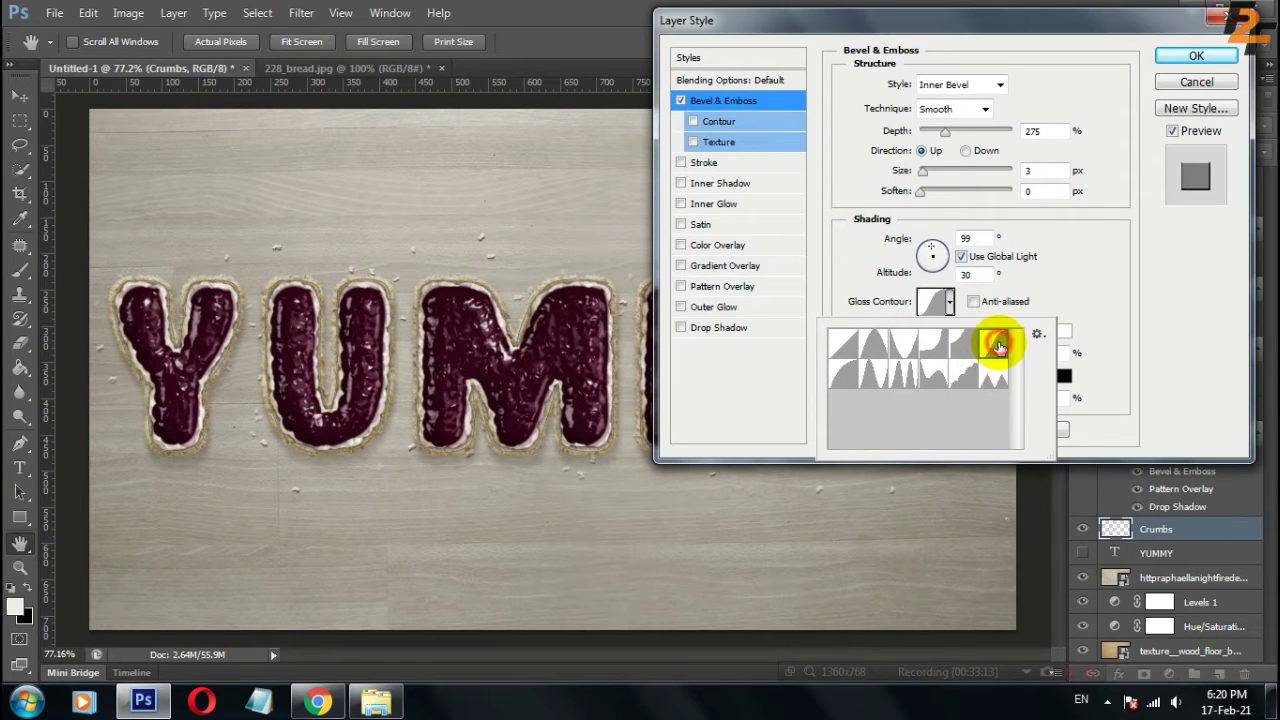
pyautogui.click(975, 300)
pyautogui.click(1064, 332)
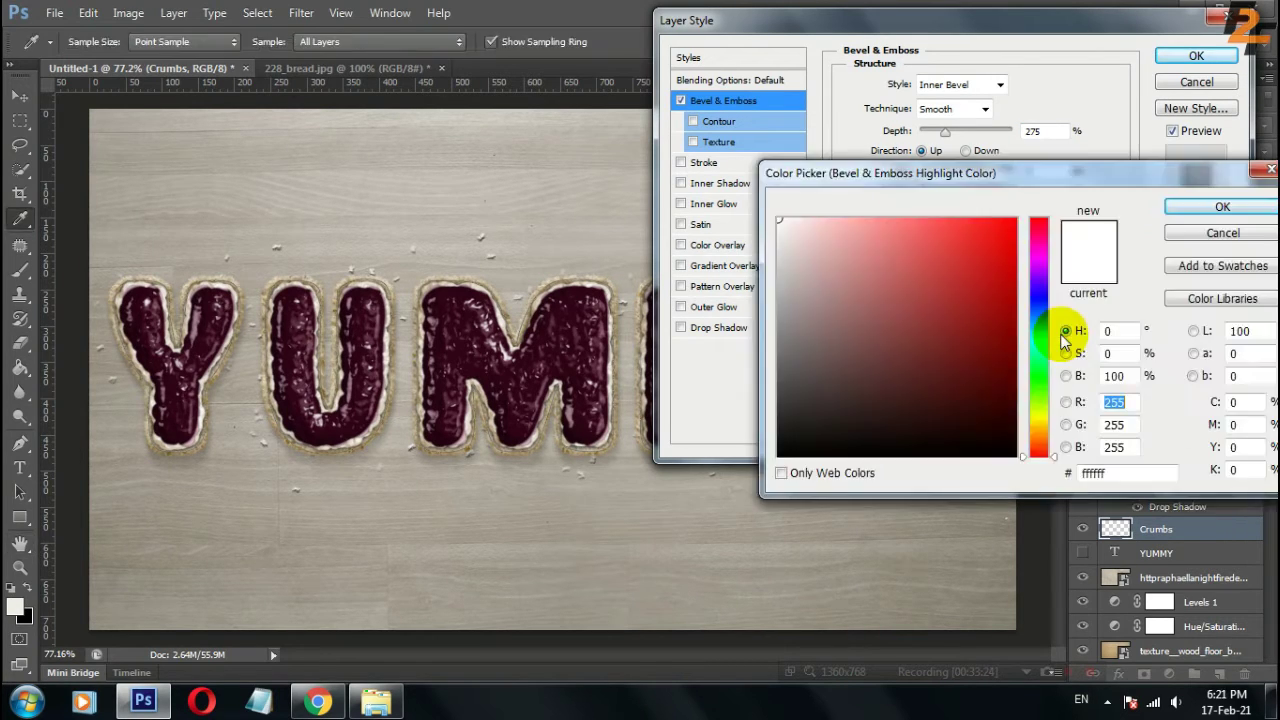
pyautogui.write('4f3e34')
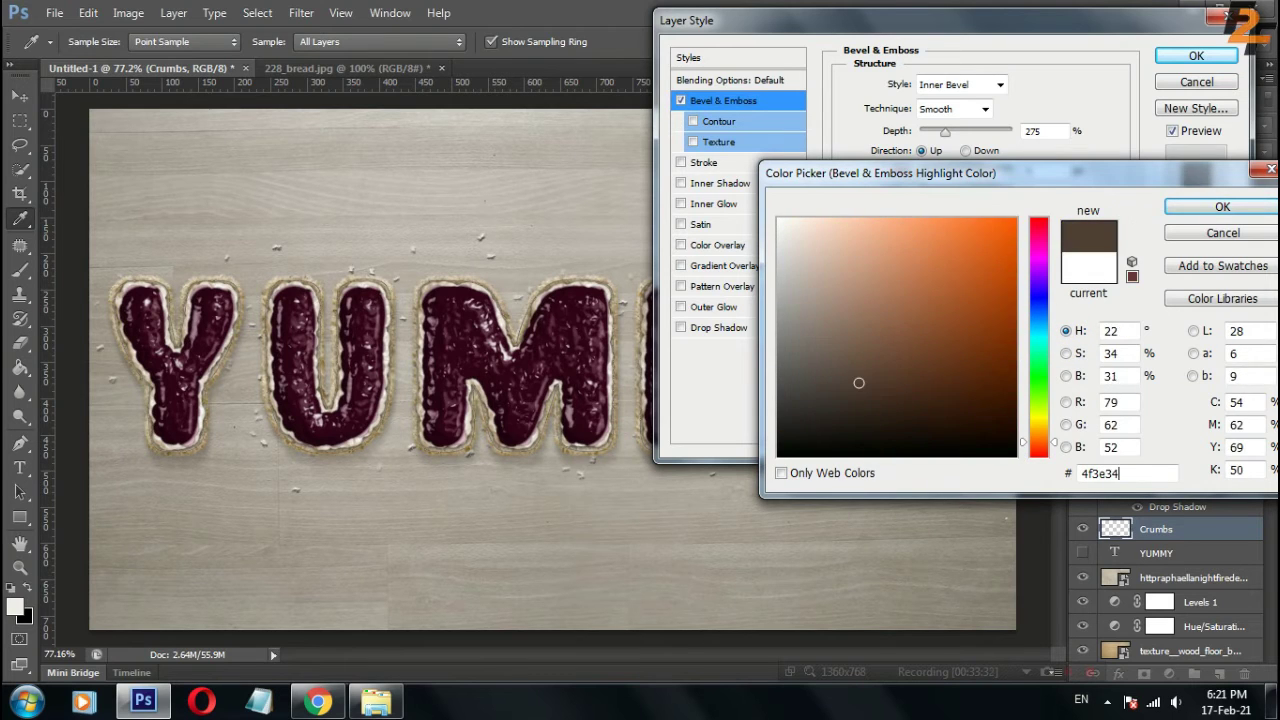
pyautogui.click(1185, 206)
pyautogui.click(1058, 382)
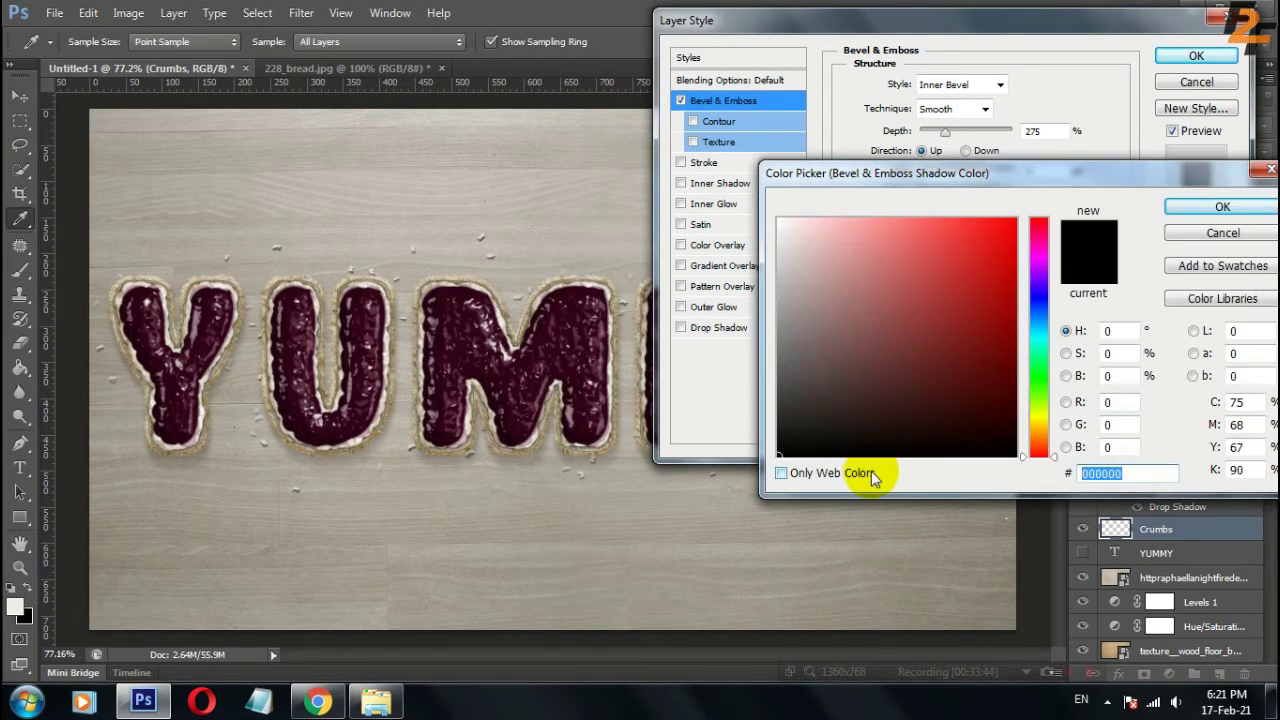
pyautogui.write('aa998b')
pyautogui.click(1184, 207)
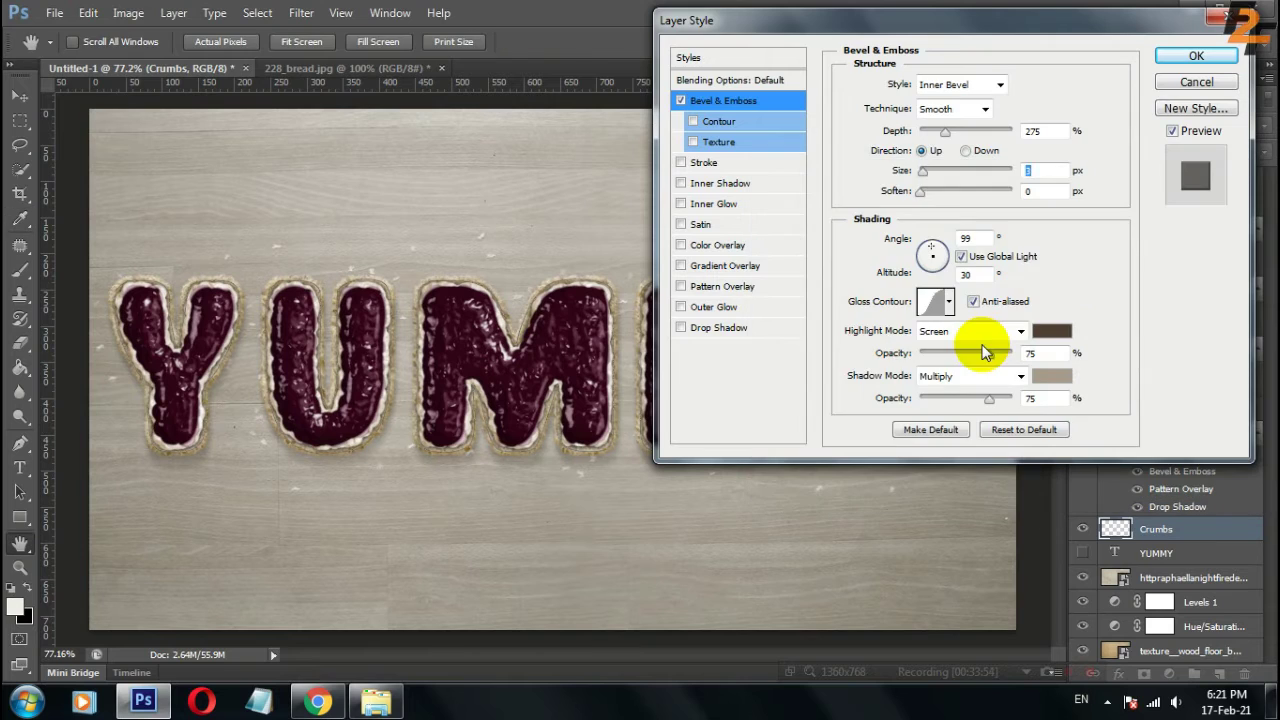
# Enable an anti-aliased Contour and a Texture with a new pattern on the crumbs bevel
pyautogui.click(718, 124)
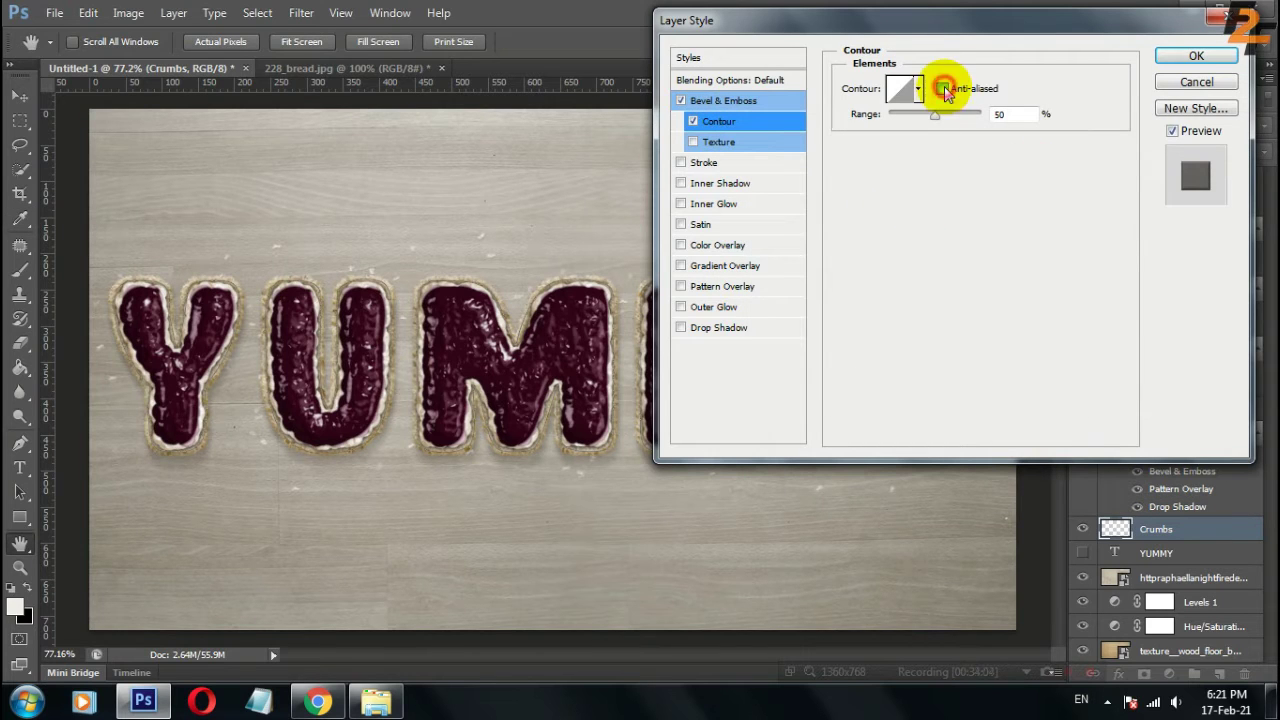
pyautogui.click(942, 88)
pyautogui.click(713, 144)
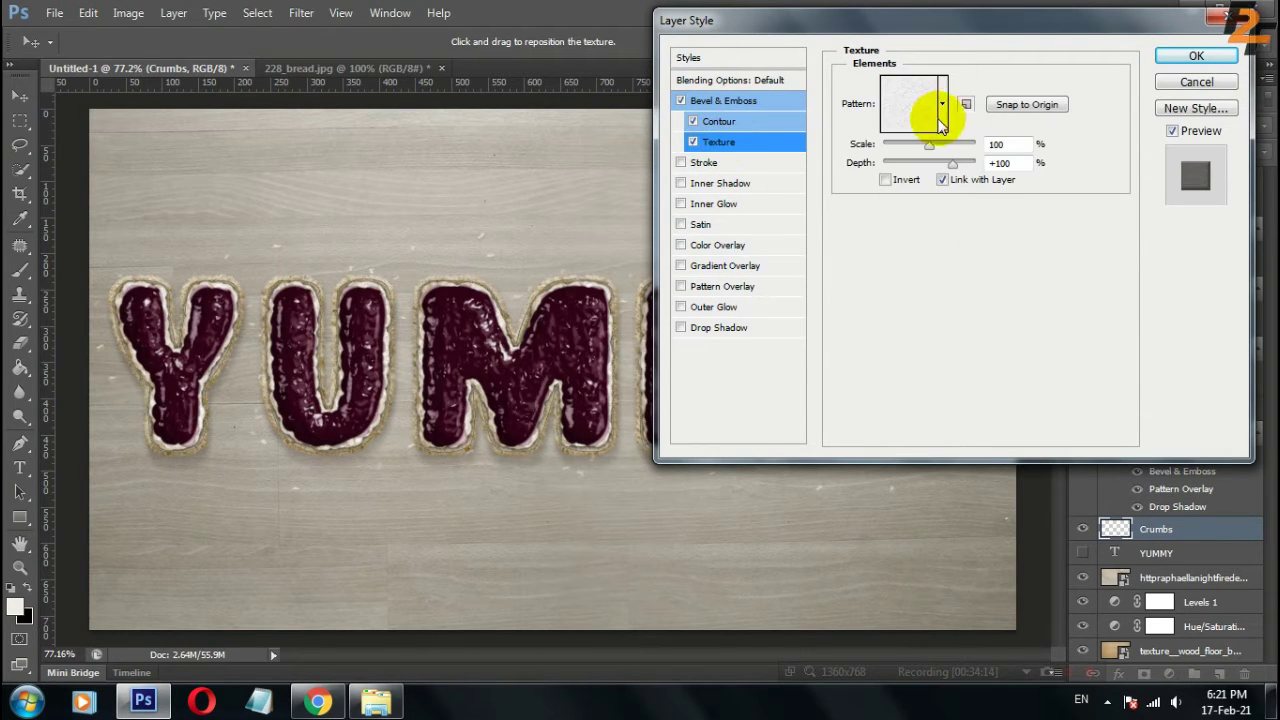
pyautogui.click(894, 102)
pyautogui.doubleClick(745, 476)
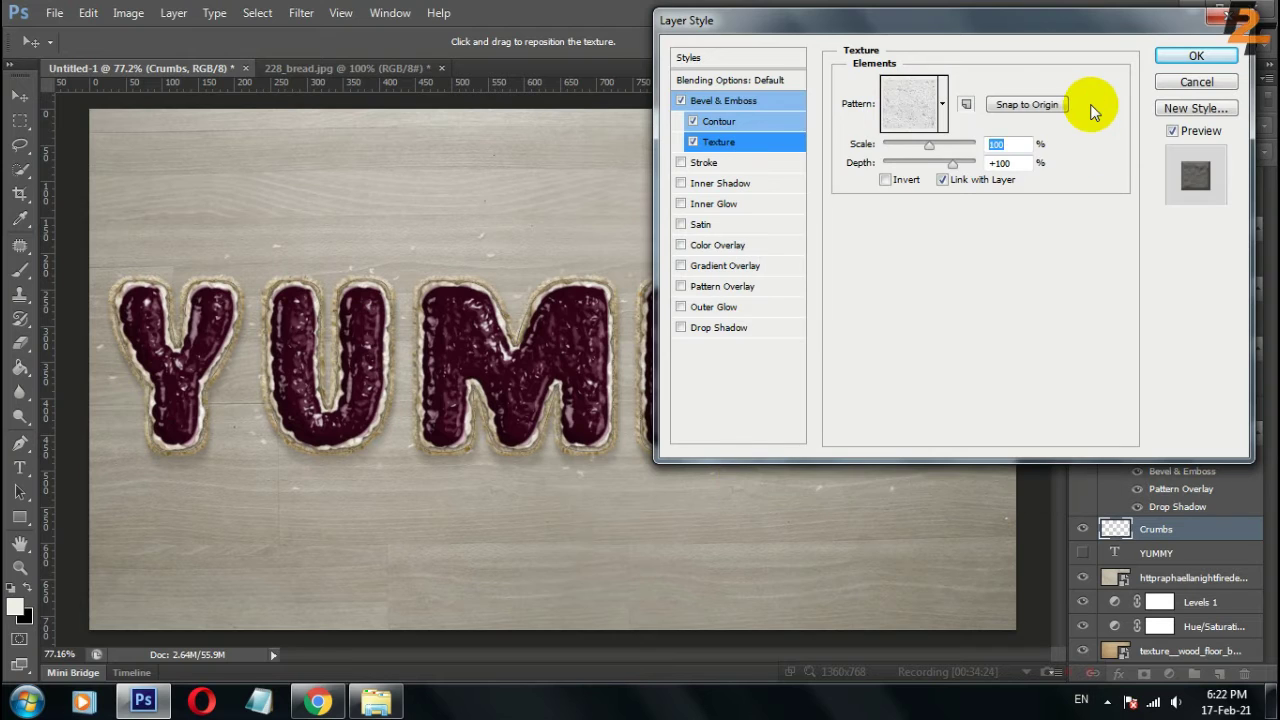
# Add a beige pastry Pattern Overlay and a Drop Shadow at 30% opacity, distance 5
pyautogui.click(703, 286)
pyautogui.click(970, 148)
pyautogui.click(772, 518)
pyautogui.click(1123, 132)
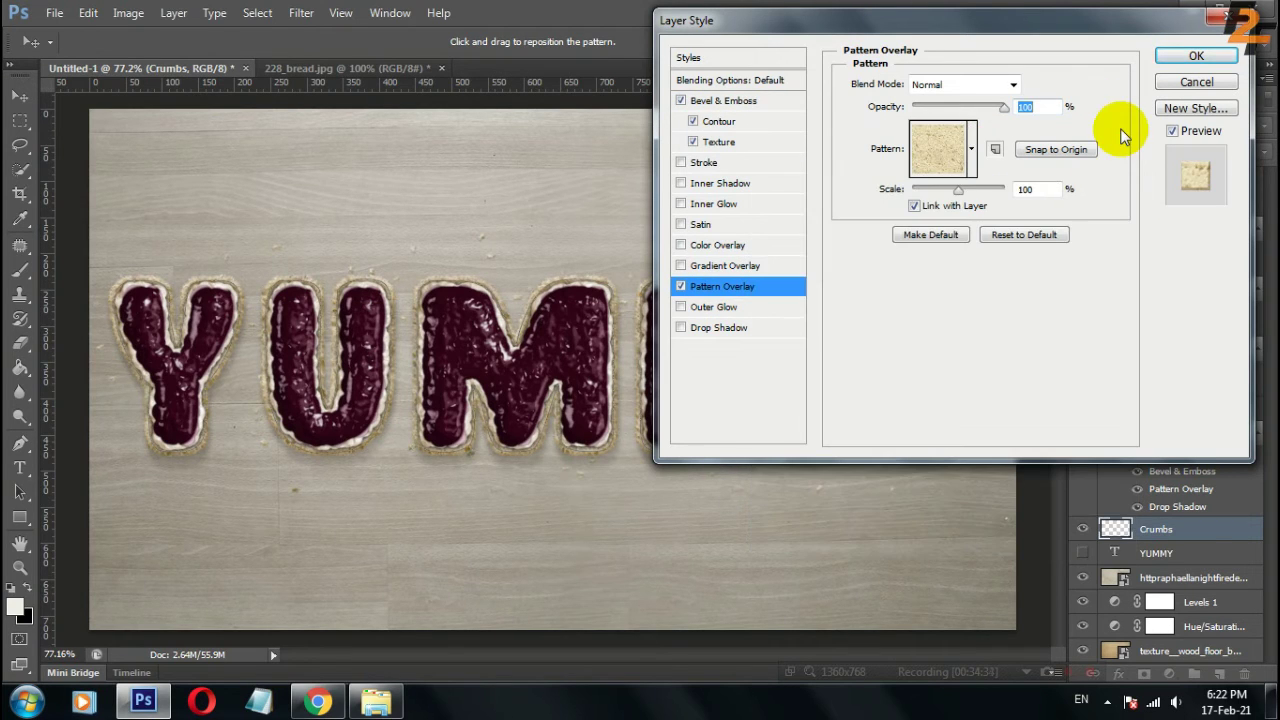
pyautogui.click(718, 327)
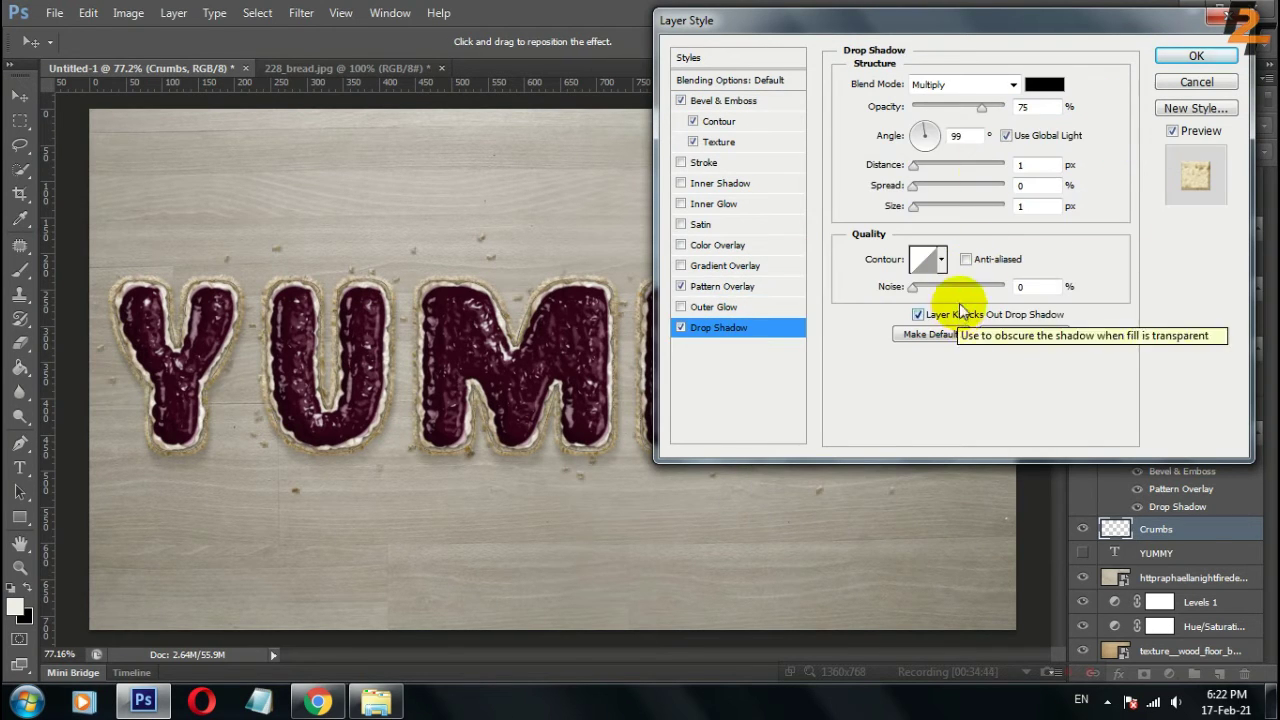
pyautogui.doubleClick(1025, 106)
pyautogui.write('30')
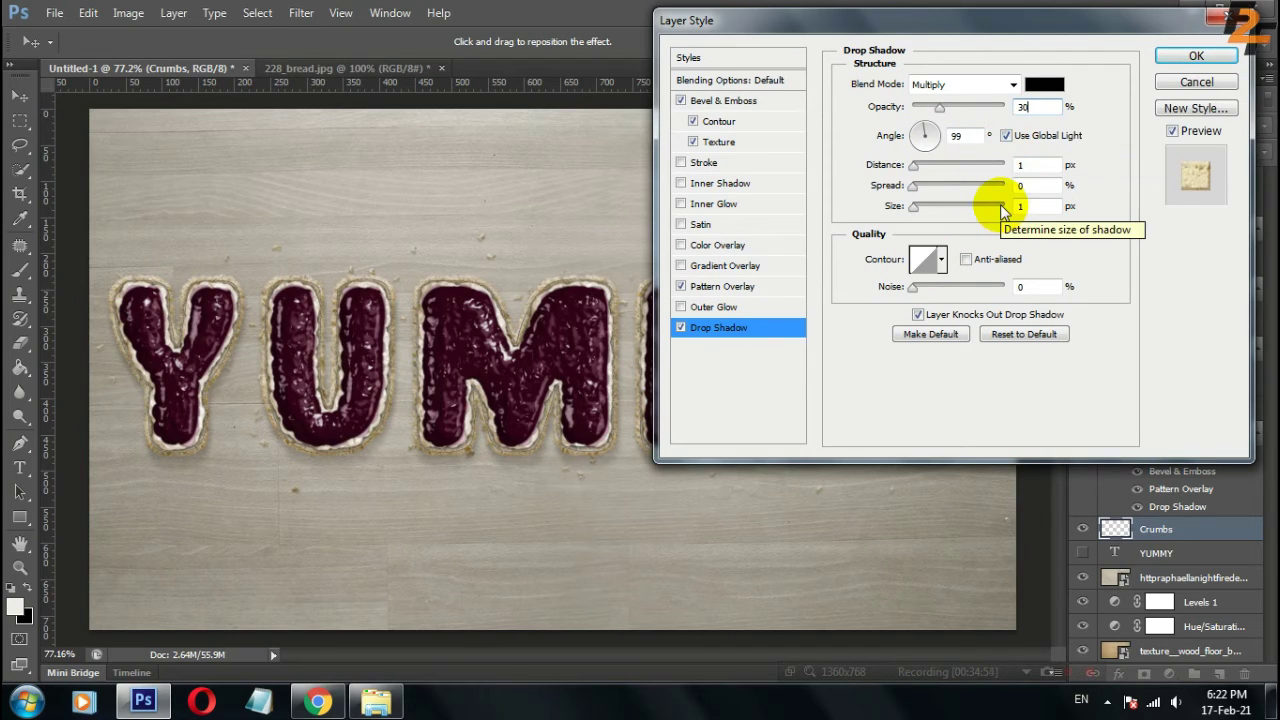
pyautogui.moveTo(913, 165); pyautogui.dragTo(917, 165)
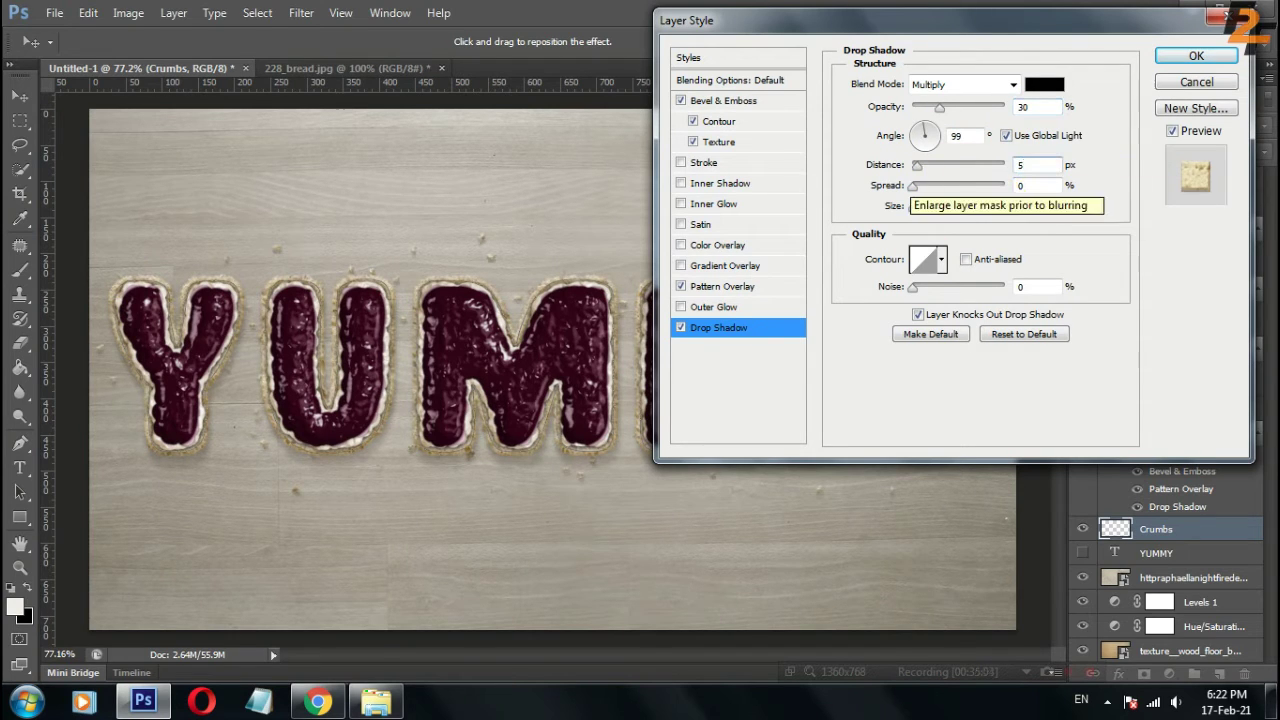
pyautogui.click(913, 206)
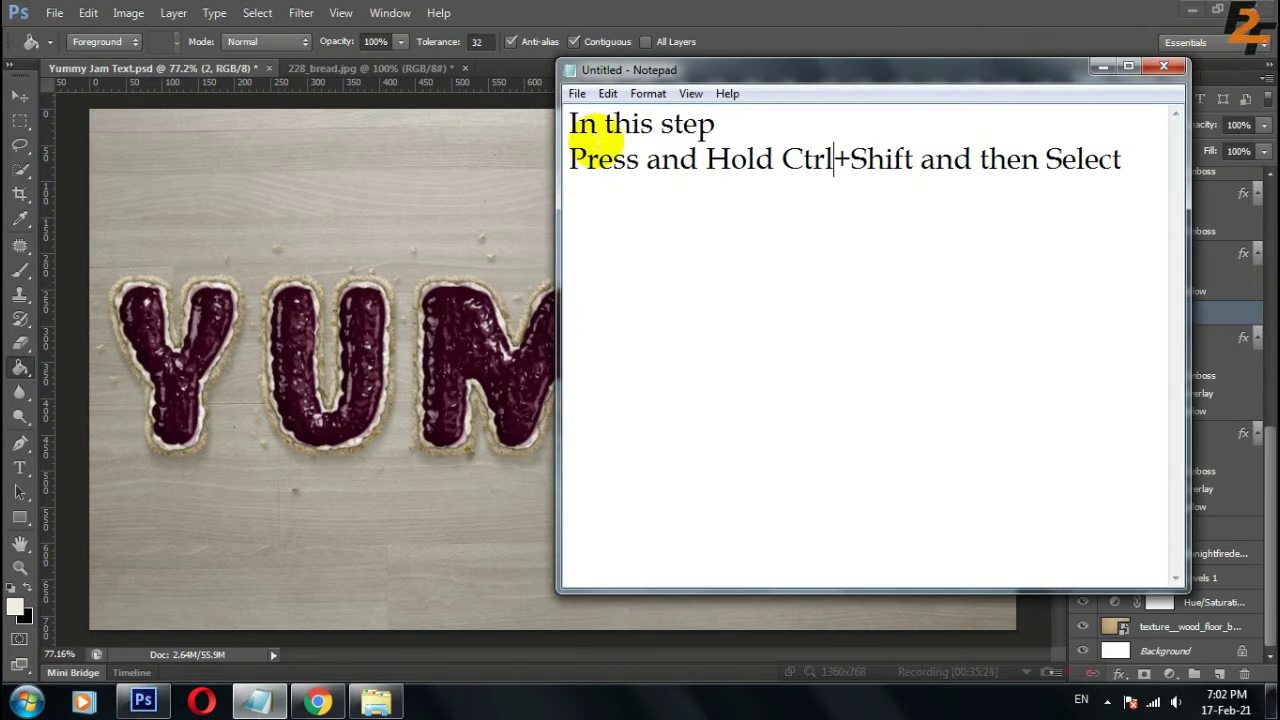
# Load the letter shapes, including Layer 1's, as one combined selection
pyautogui.moveTo(780, 158); pyautogui.dragTo(910, 162)
pyautogui.doubleClick(1050, 158)
pyautogui.doubleClick(912, 160)
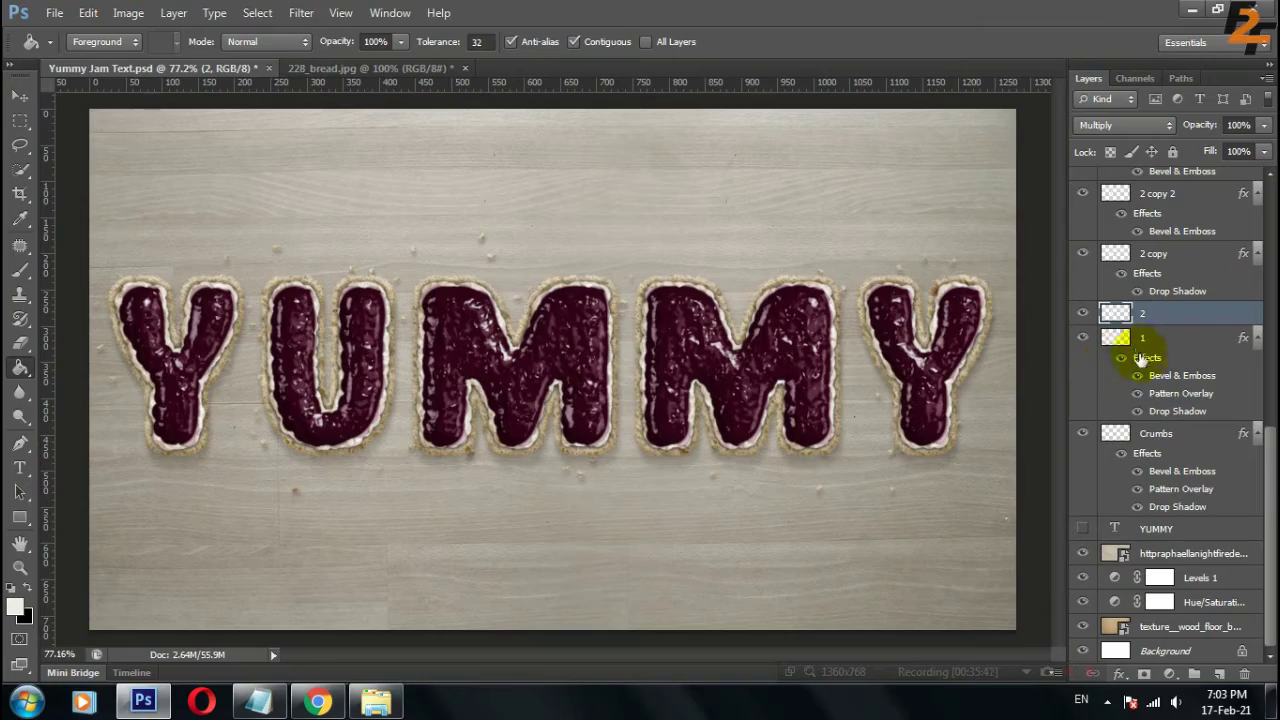
pyautogui.click(1142, 357)
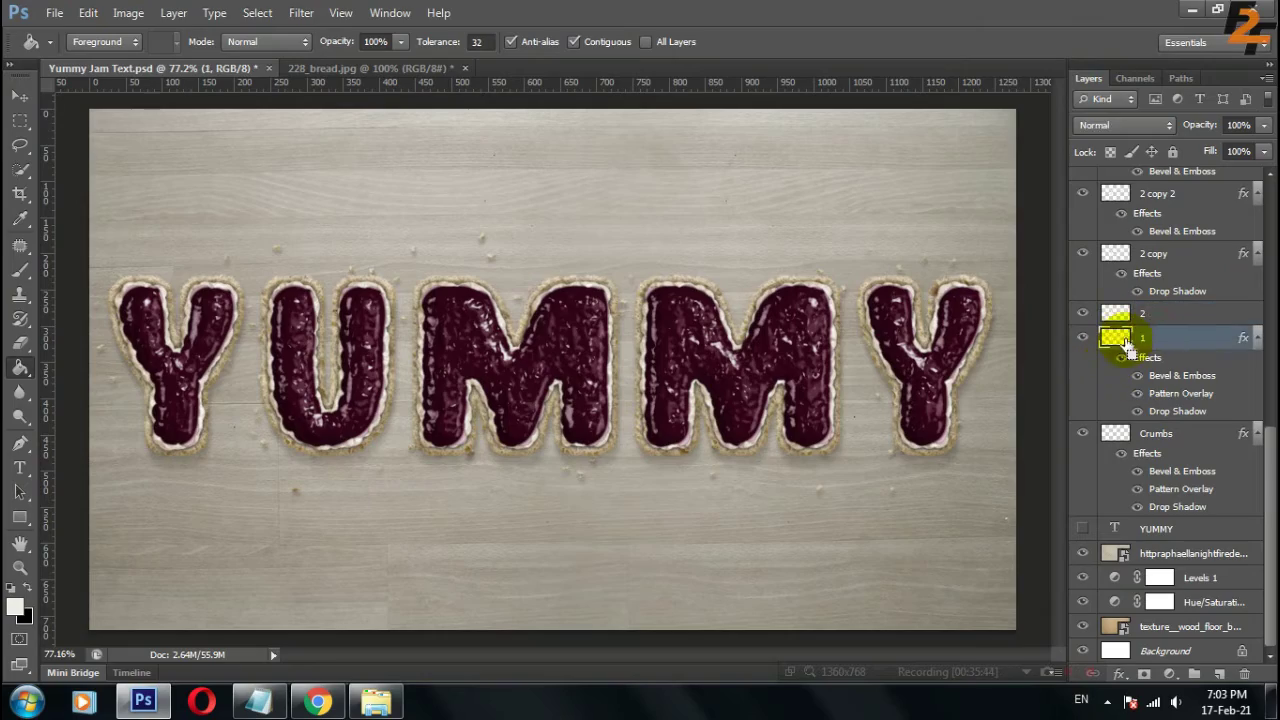
pyautogui.keyDown('ctrl'); pyautogui.click(1115, 337); pyautogui.keyUp('ctrl')
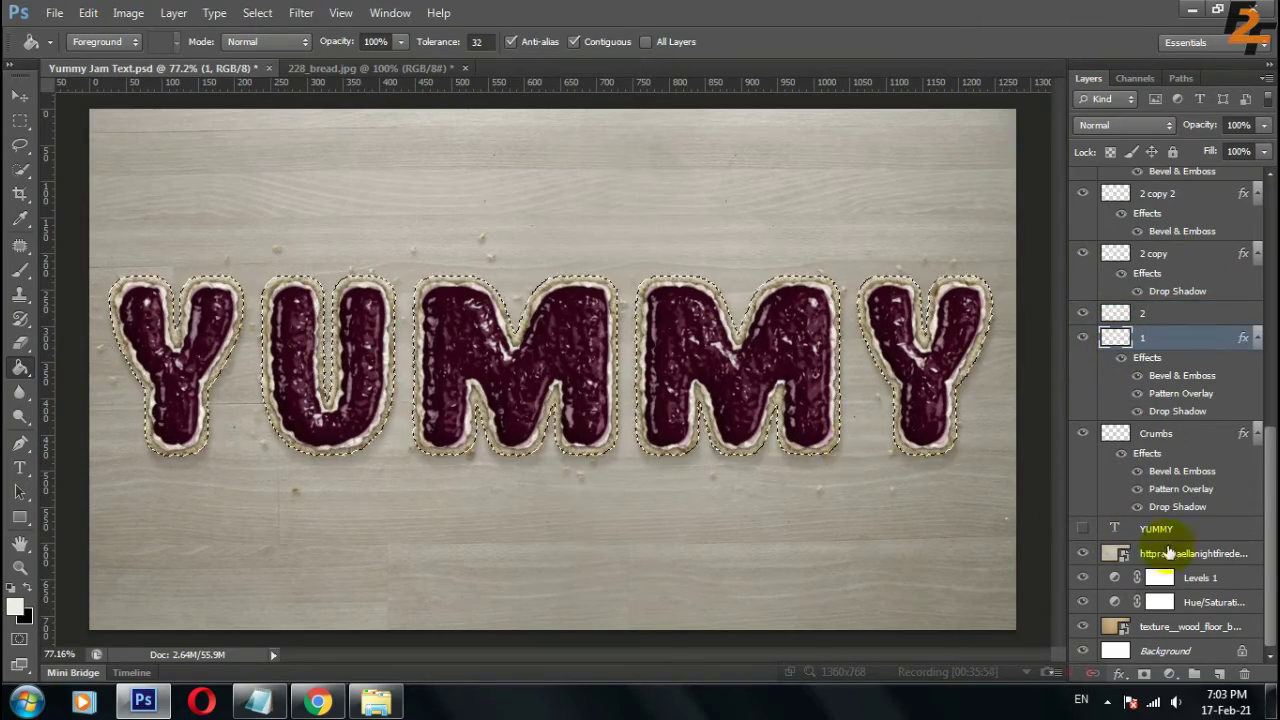
# Create a new layer above Crumbs and scale it to 99% width and height
pyautogui.click(1180, 436)
pyautogui.hotkey('ctrl', 'shift', 'alt', 'n')
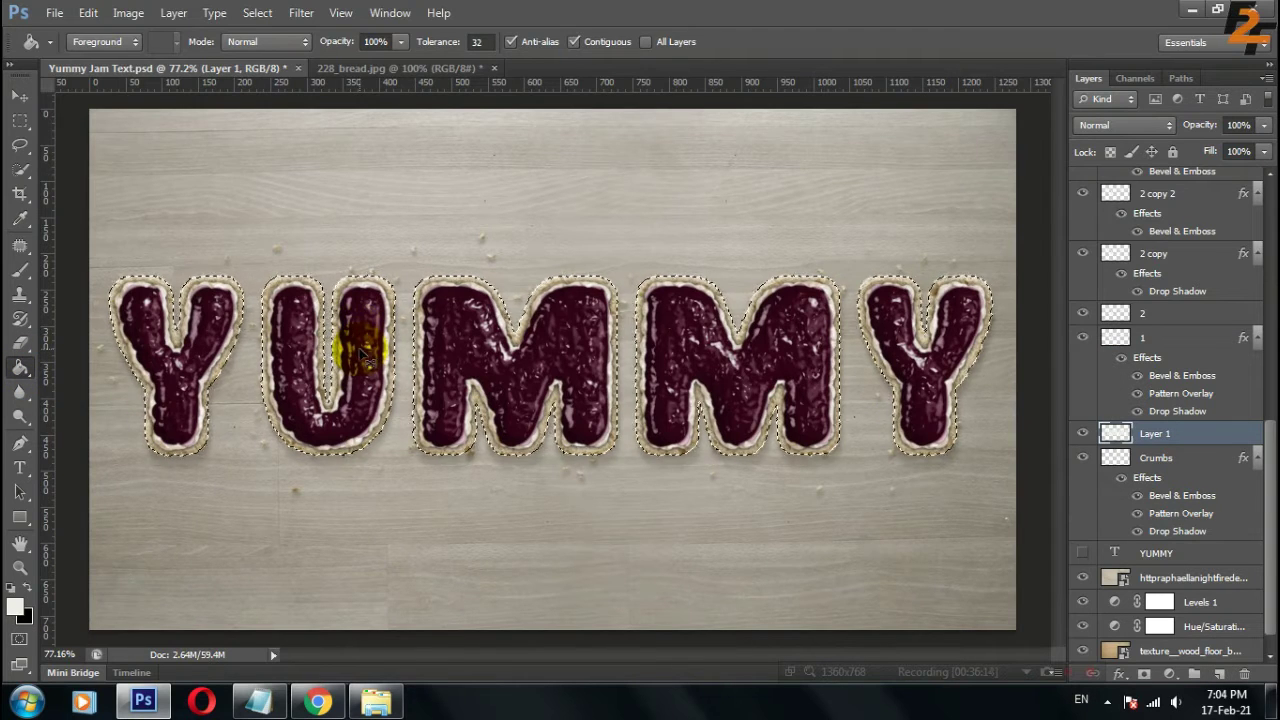
pyautogui.hotkey('ctrl', 't')
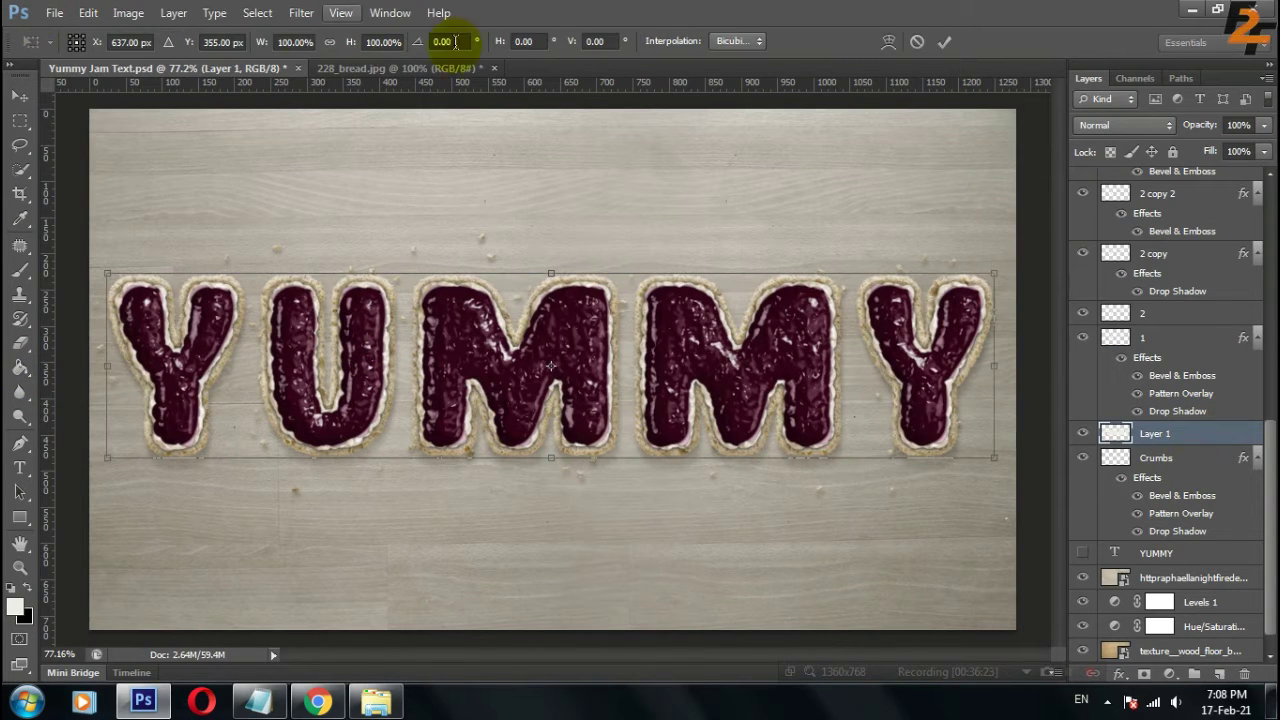
pyautogui.click(288, 41)
pyautogui.write('99')
pyautogui.press('Tab')
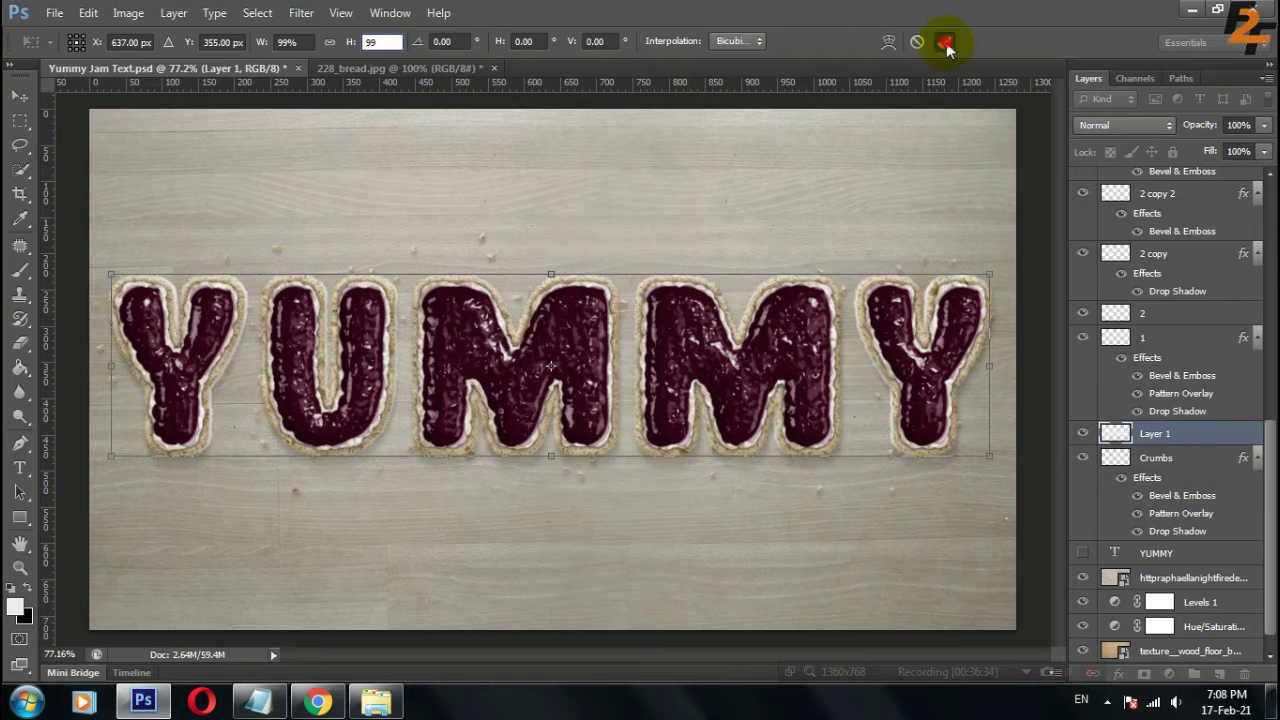
pyautogui.click(944, 41)
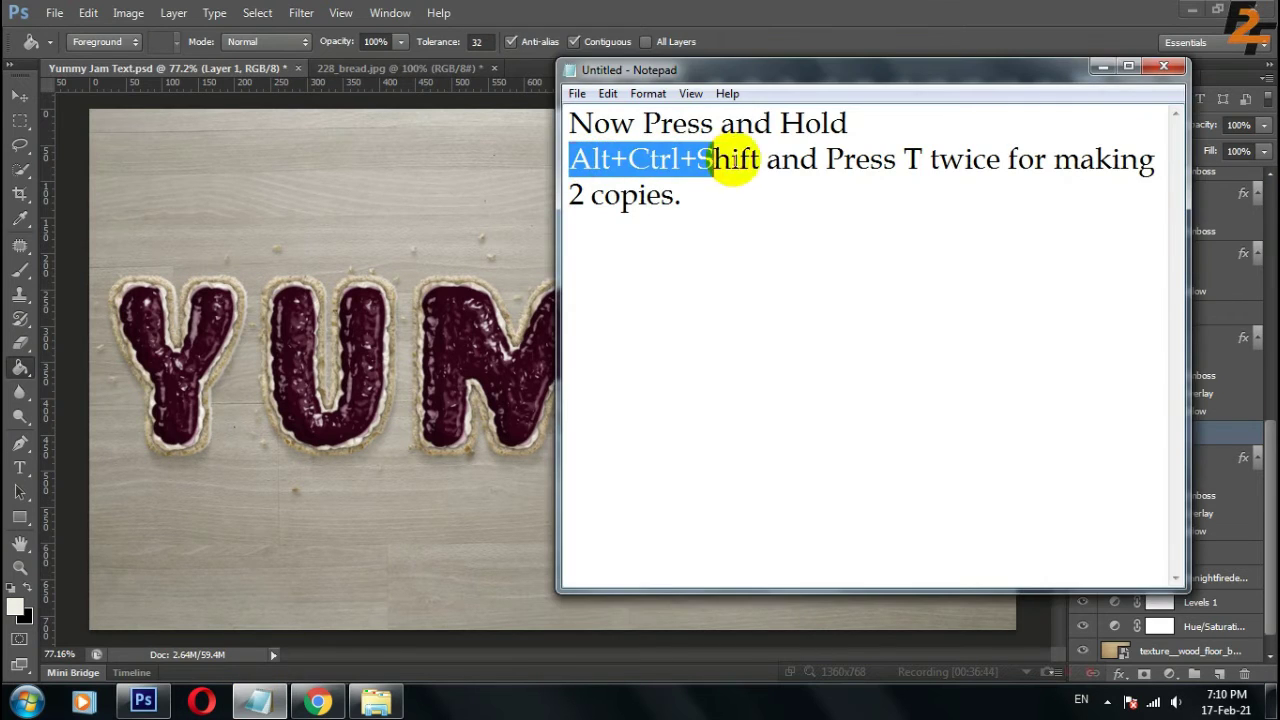
# Duplicate Layer 1, group the three yellow fill layers as 3D, and paste Crumbs' style onto it
pyautogui.click(1101, 66)
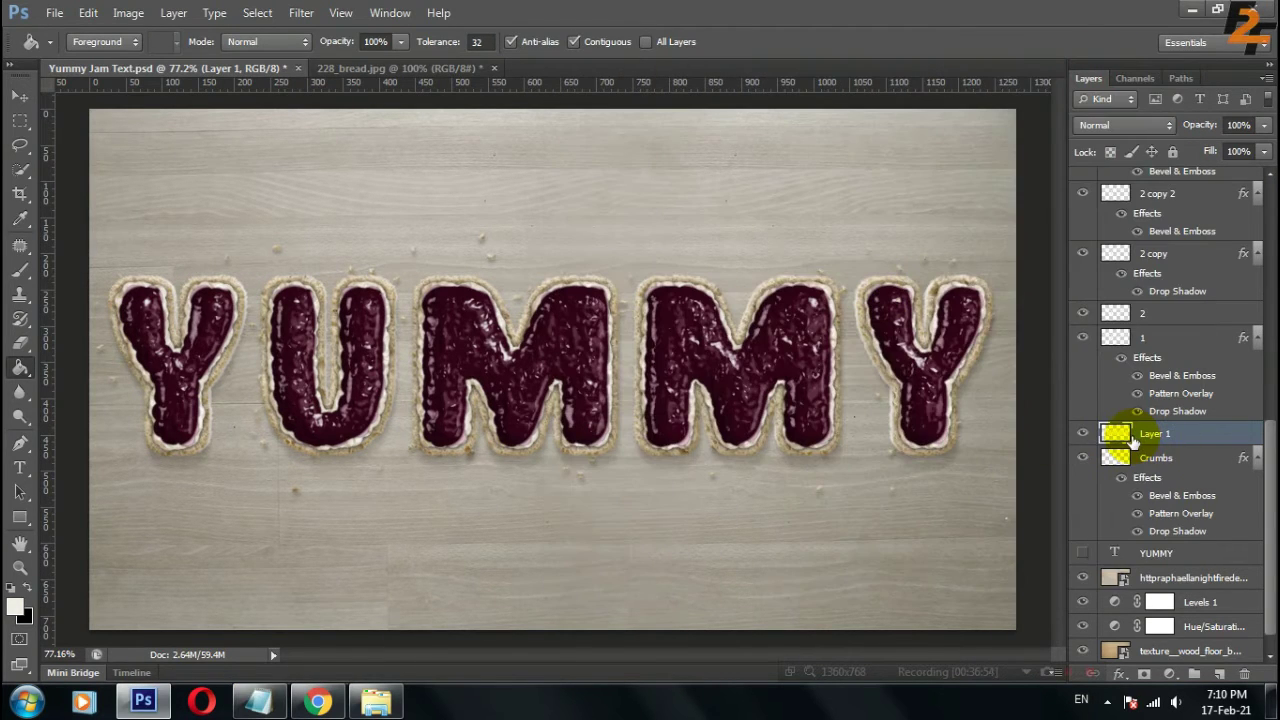
pyautogui.hotkey('ctrl', 'alt', 'shift', 't')
pyautogui.hotkey('ctrl', 'alt', 'shift', 't')
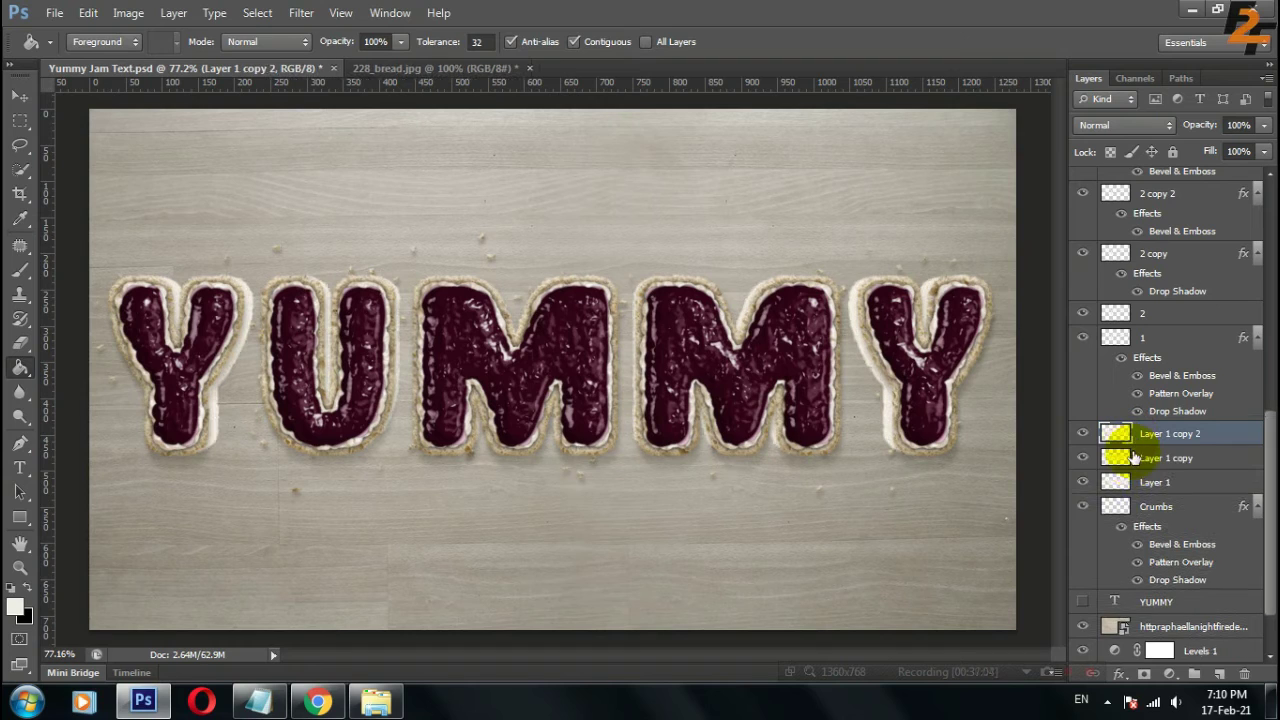
pyautogui.keyDown('shift'); pyautogui.click(1176, 484); pyautogui.keyUp('shift')
pyautogui.hotkey('ctrl', 'g')
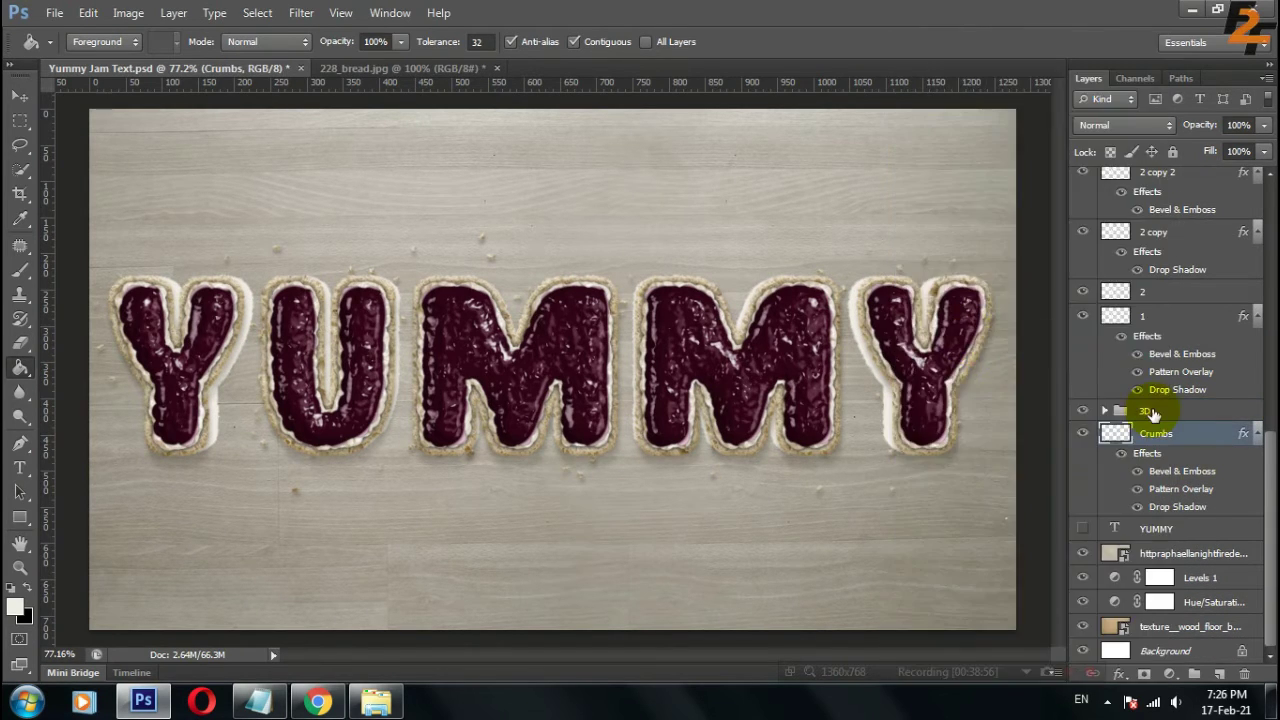
pyautogui.rightClick(1152, 414)
pyautogui.click(977, 446)
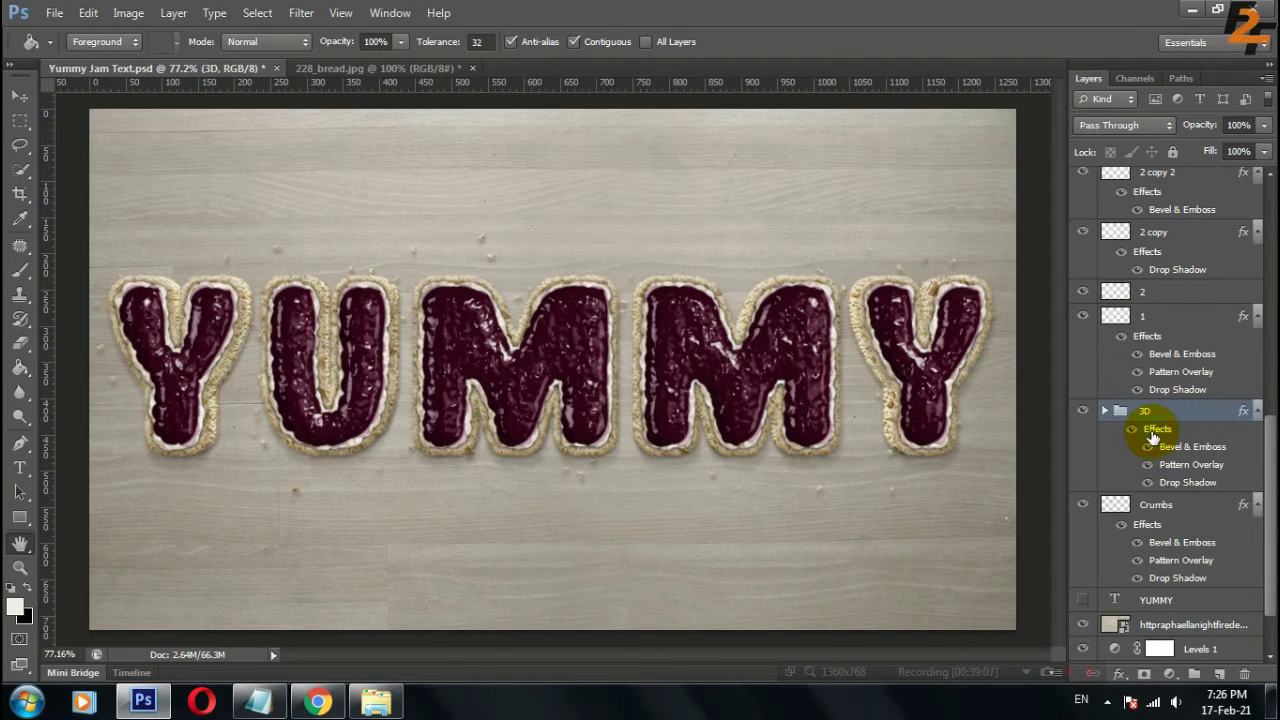
# Give the 3D group's bevel Depth 275, Size 5, and a bf9676 Linear Burn shadow colour
pyautogui.doubleClick(1153, 437)
pyautogui.doubleClick(930, 147)
pyautogui.write('5')
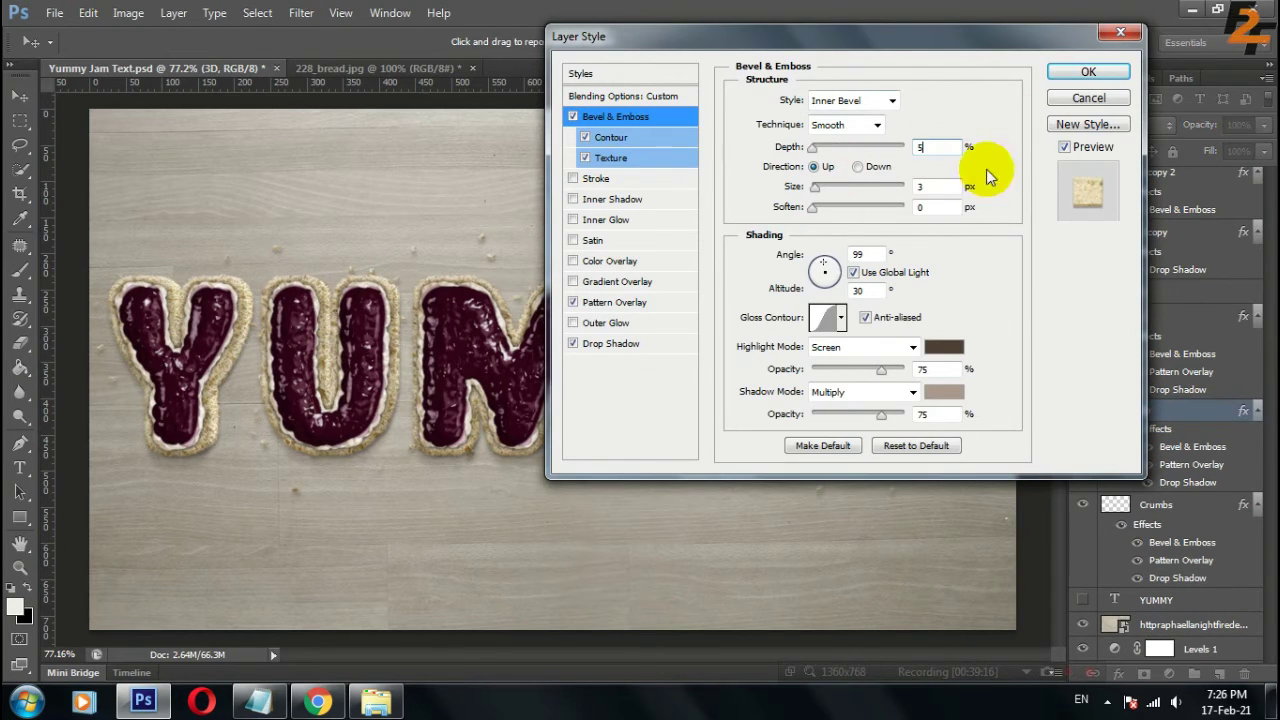
pyautogui.press('BackSpace')
pyautogui.write('275')
pyautogui.press('Tab')
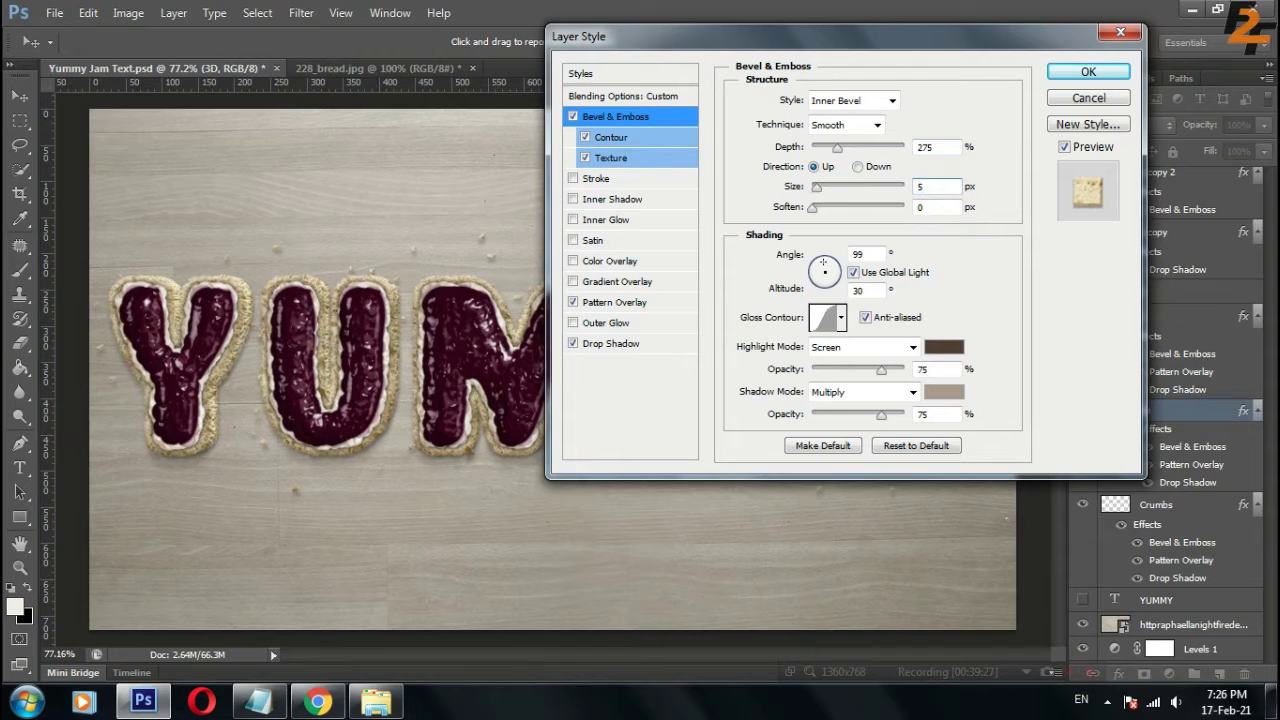
pyautogui.click(943, 391)
pyautogui.write('bf')
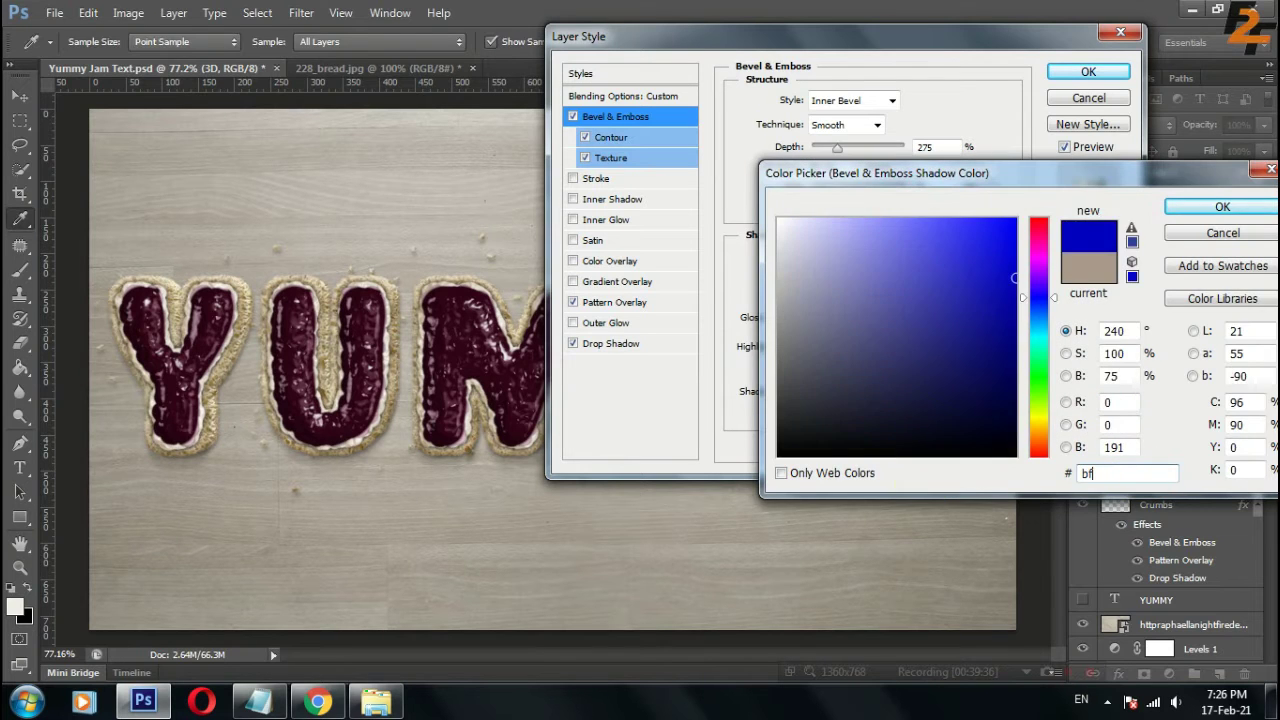
pyautogui.write('9676')
pyautogui.click(1222, 206)
pyautogui.click(857, 391)
pyautogui.click(850, 437)
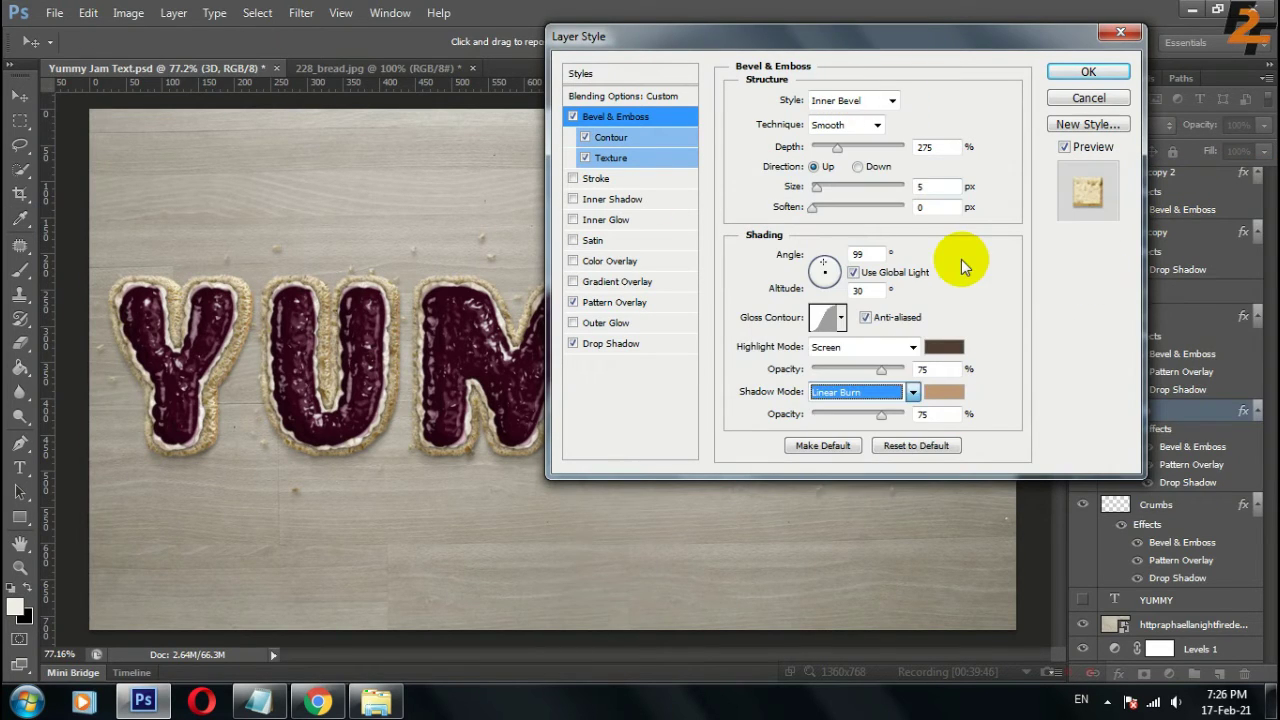
pyautogui.click(607, 158)
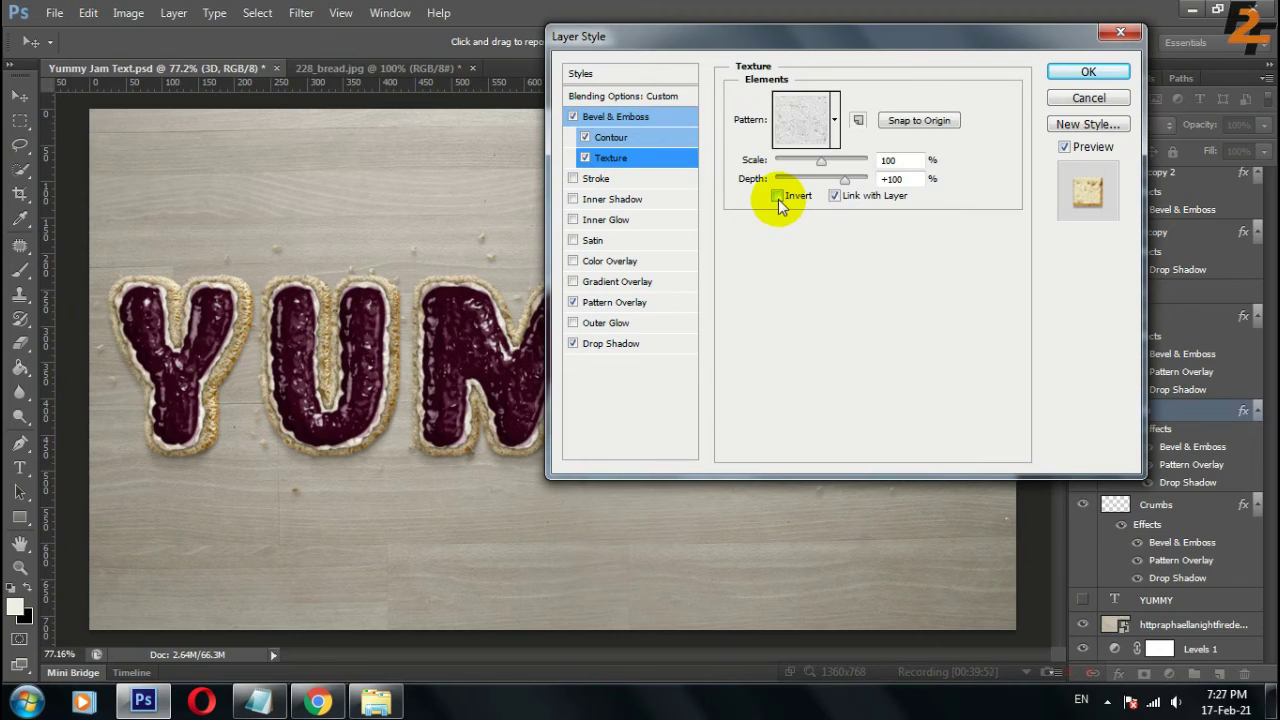
# Set the drop shadow to 15% opacity, 12 px distance and 6 px size, and apply
pyautogui.click(605, 343)
pyautogui.doubleClick(915, 122)
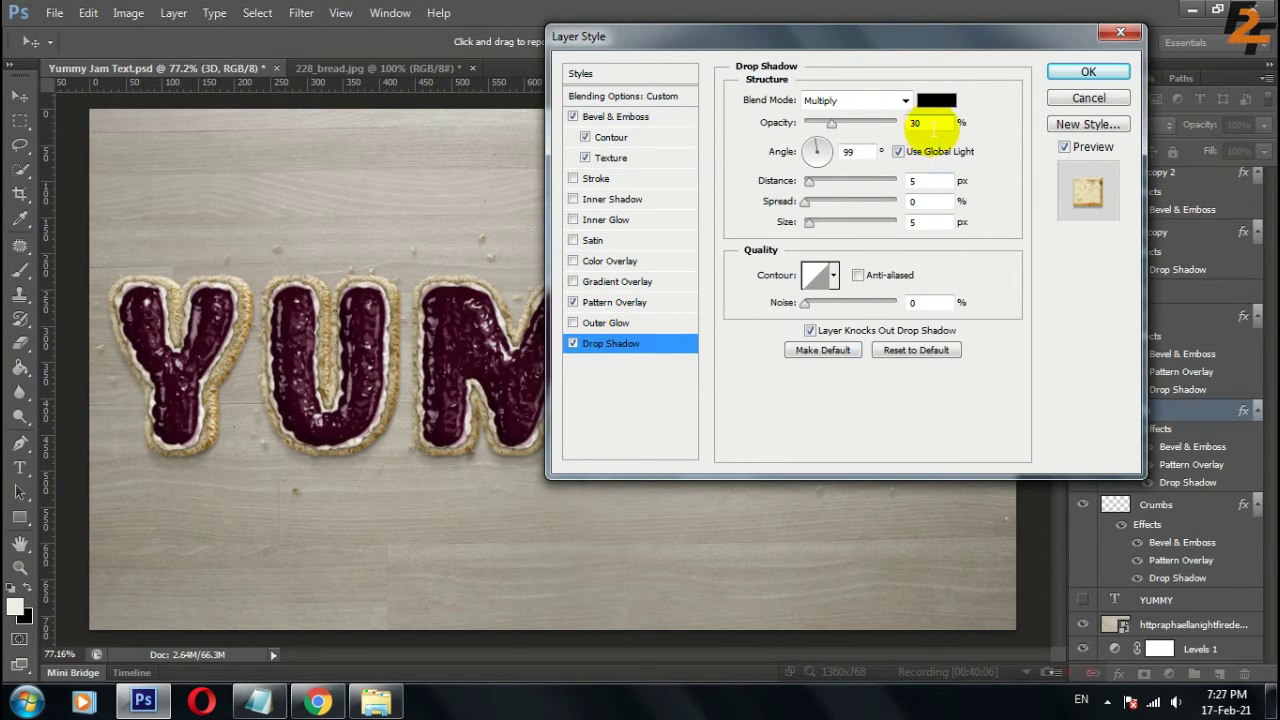
pyautogui.write('1')
pyautogui.press('Tab')
pyautogui.press('Tab')
pyautogui.write('12')
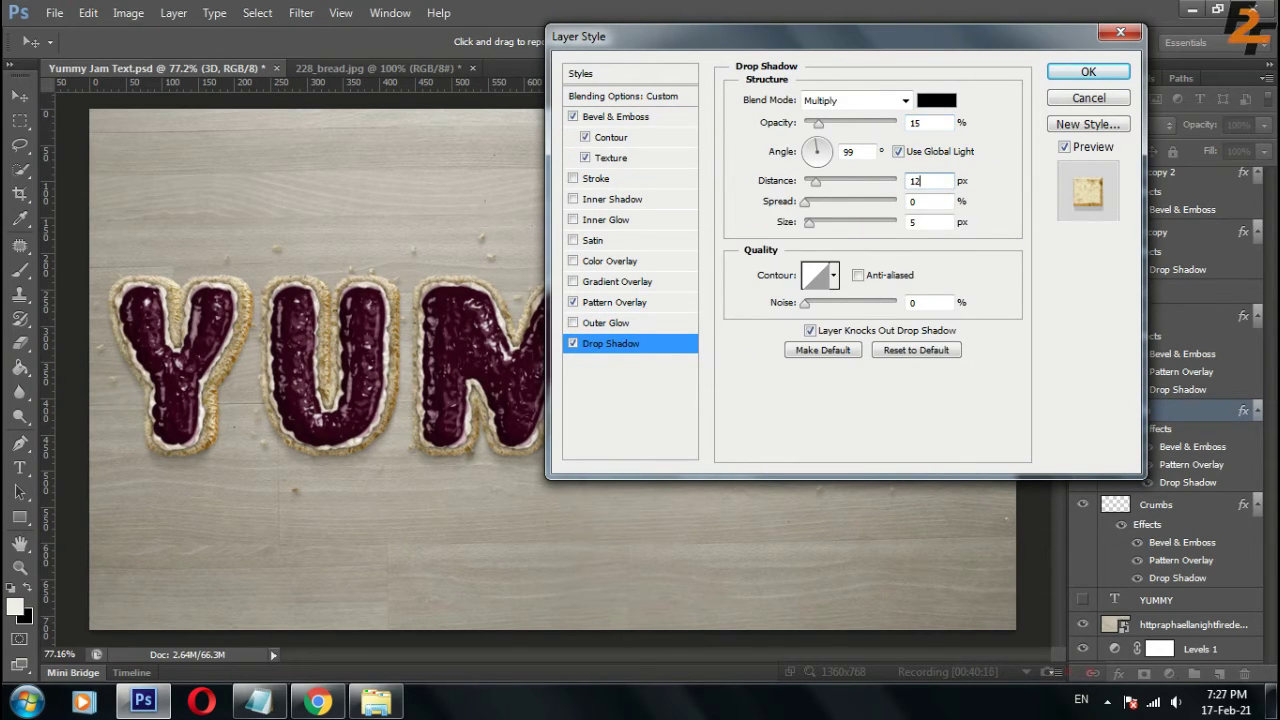
pyautogui.press('Tab')
pyautogui.press('Tab')
pyautogui.write('6')
pyautogui.press('Return')
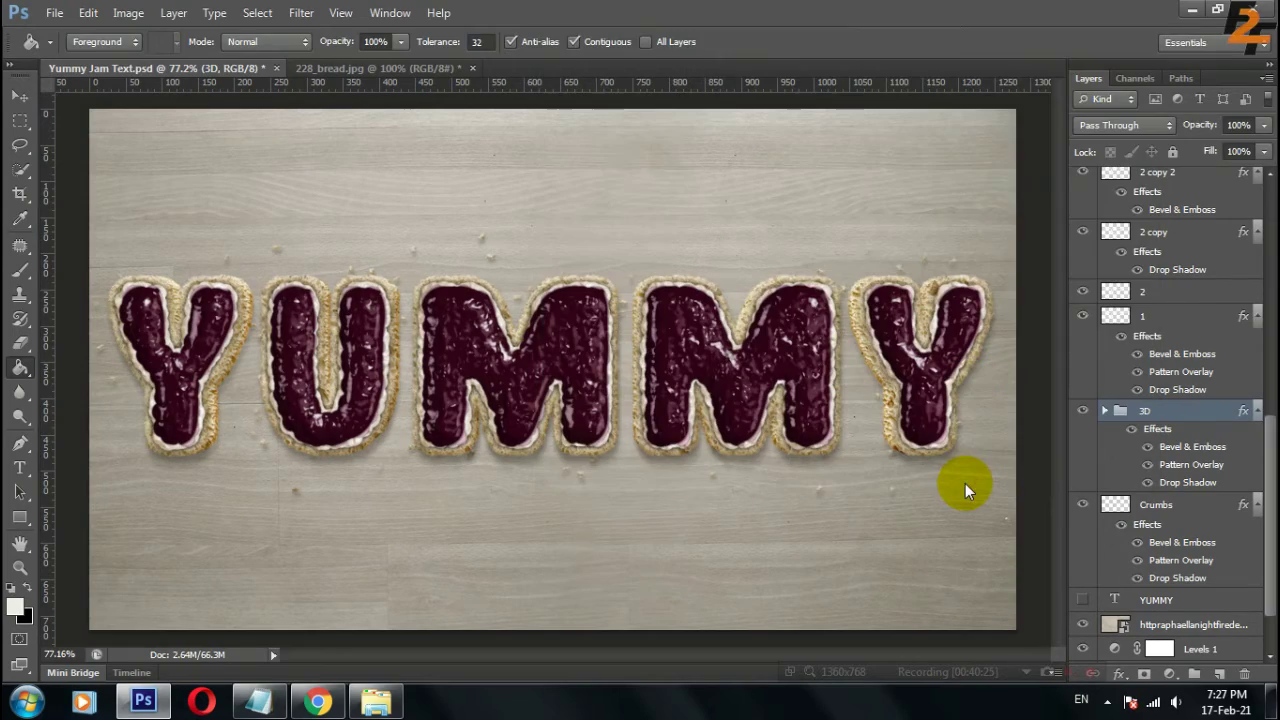
# Load the YUMMY letters as a selection and add a new layer named Shadow
pyautogui.keyDown('ctrl'); pyautogui.click(1116, 318); pyautogui.keyUp('ctrl')
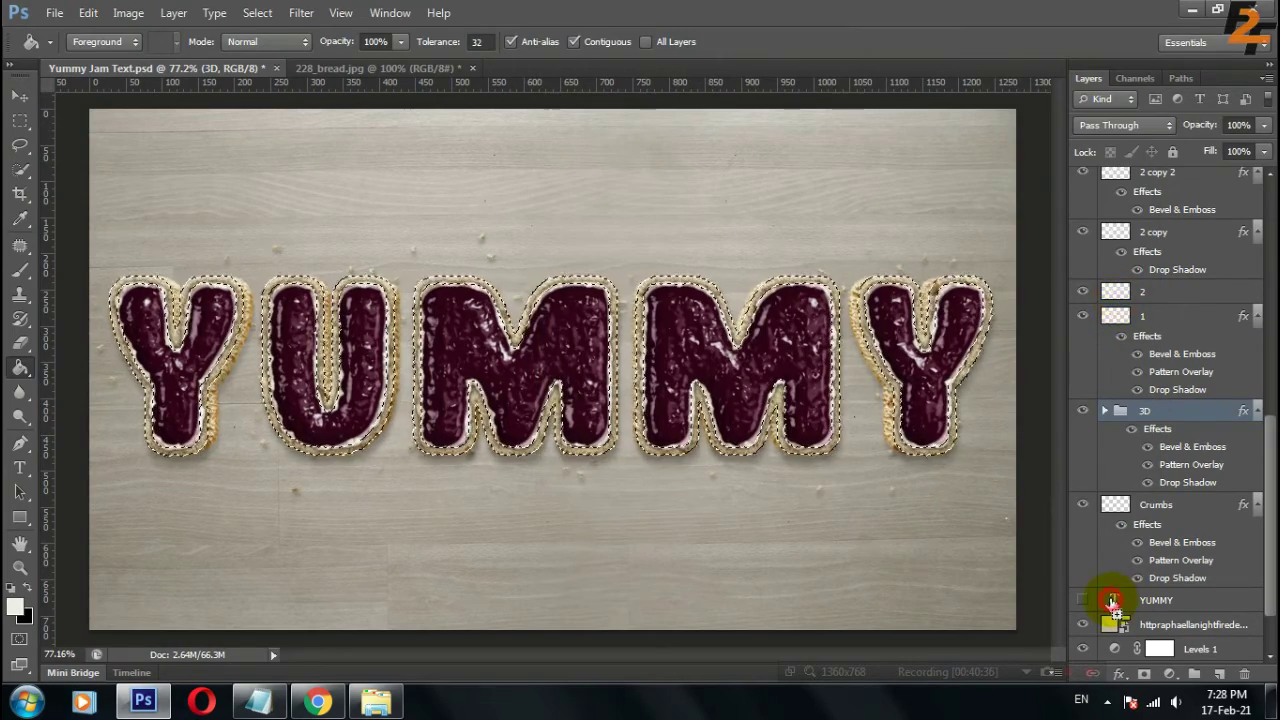
pyautogui.keyDown('ctrl'); pyautogui.click(1219, 673); pyautogui.keyUp('ctrl')
pyautogui.doubleClick(1155, 505)
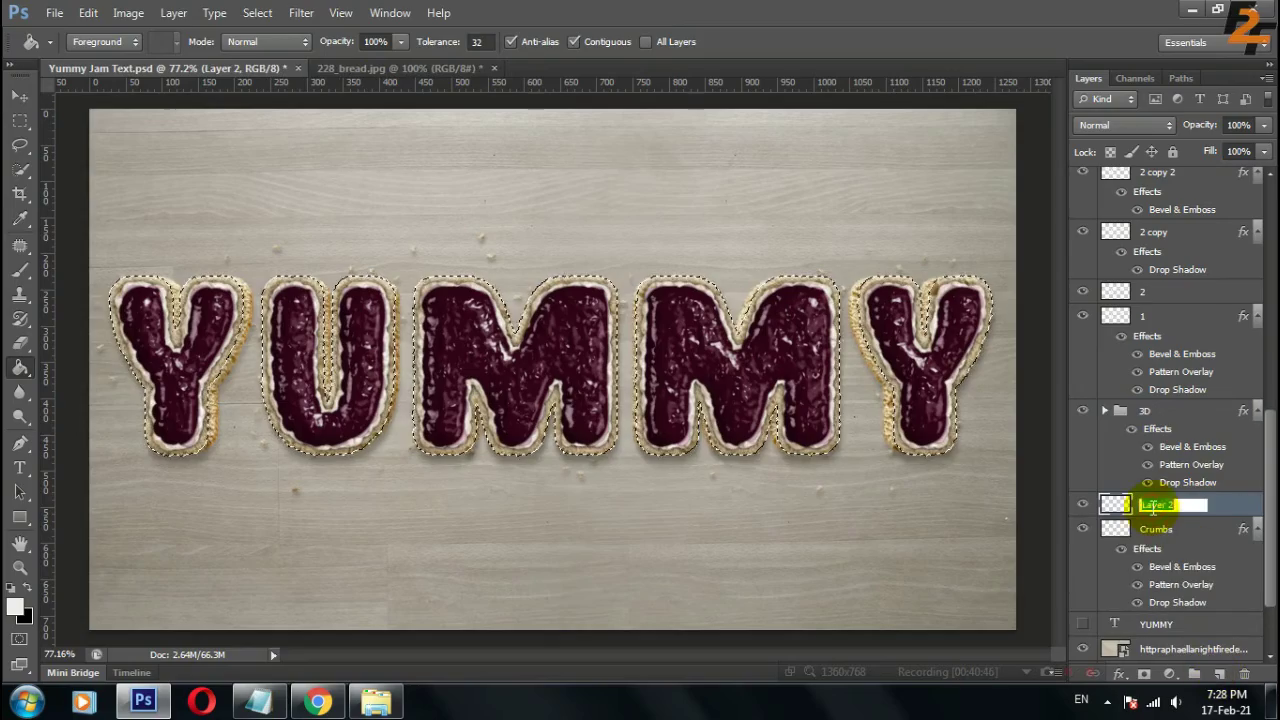
pyautogui.write('Shadow')
pyautogui.press('Return')
# Fill the selection with dark grey #4b4845, then deselect
pyautogui.click(15, 605)
pyautogui.doubleClick(1120, 473)
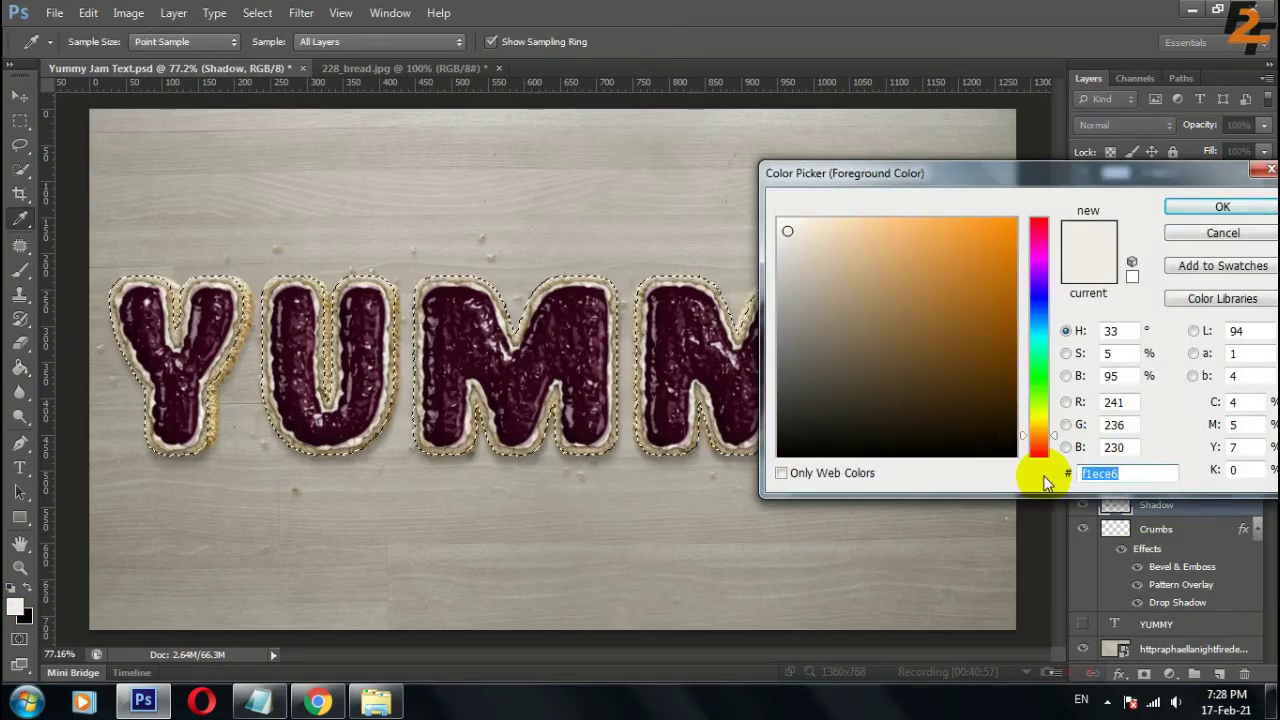
pyautogui.write('4b4845')
pyautogui.click(1221, 207)
pyautogui.press('g')
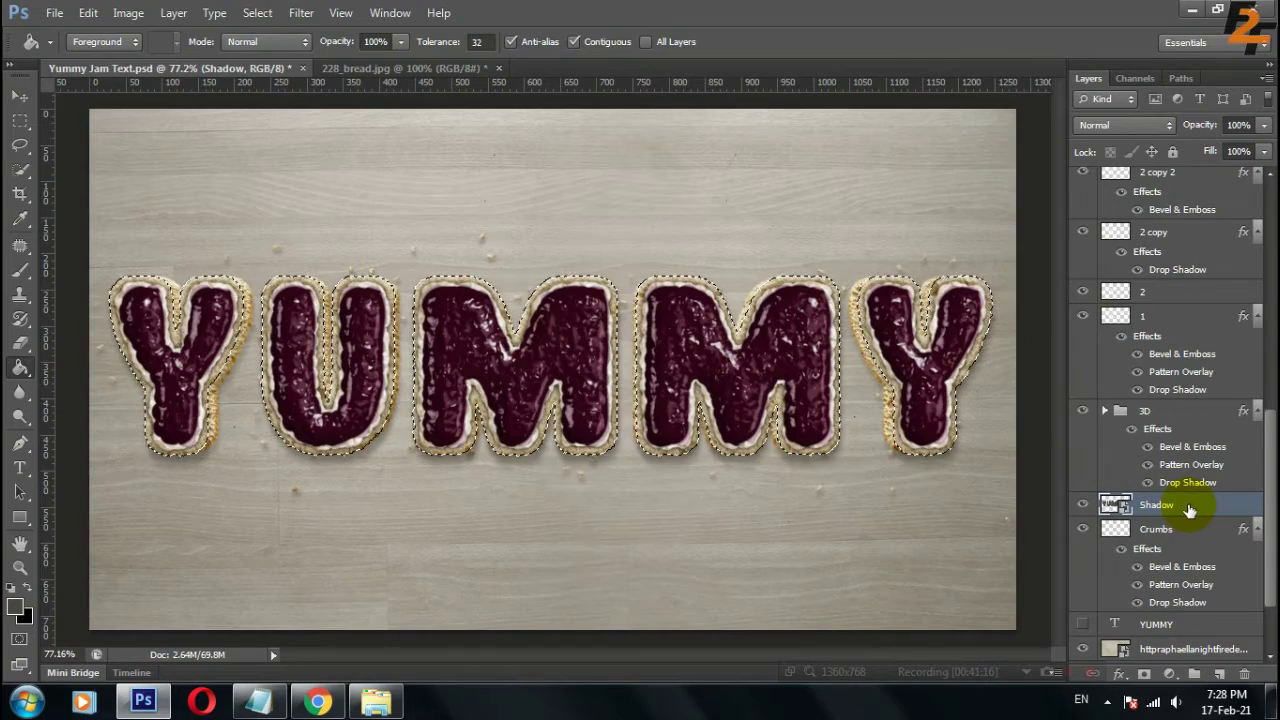
pyautogui.hotkey('ctrl', 'd')
# Blur the Shadow layer by 3.5 px Gaussian Blur and set it to Linear Burn at 25% opacity
pyautogui.click(301, 13)
pyautogui.click(575, 337)
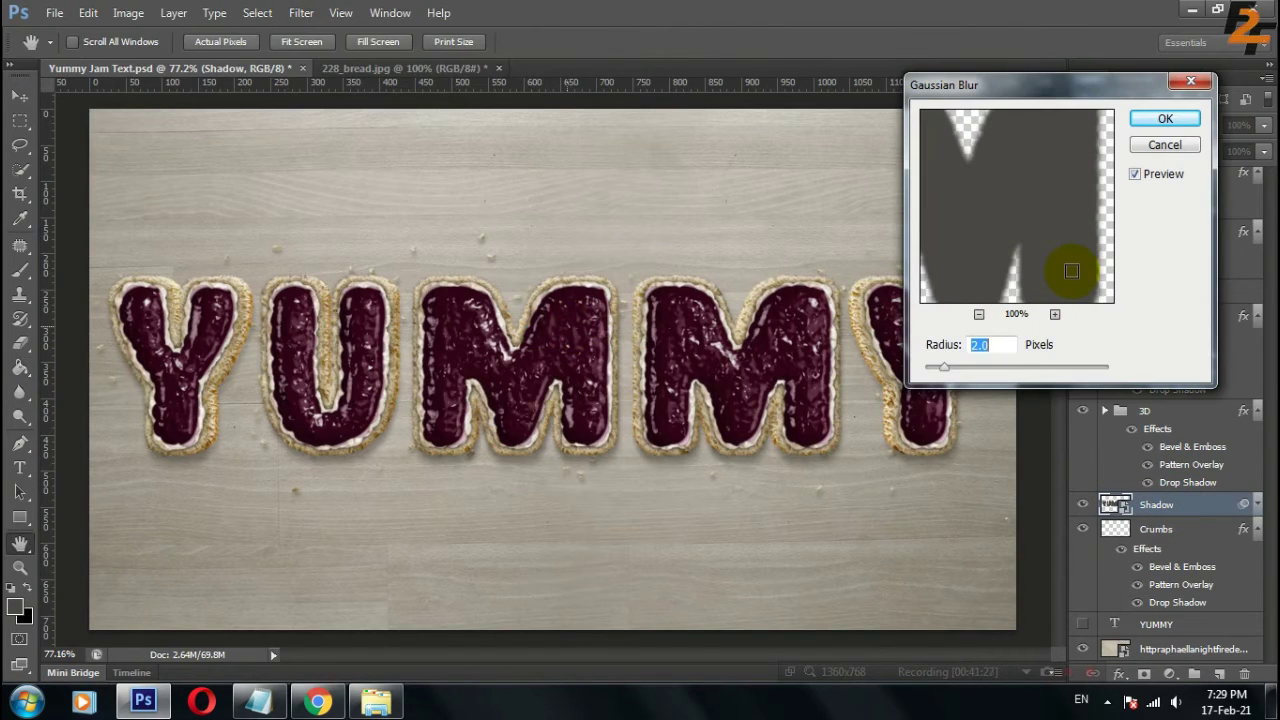
pyautogui.write('3.5')
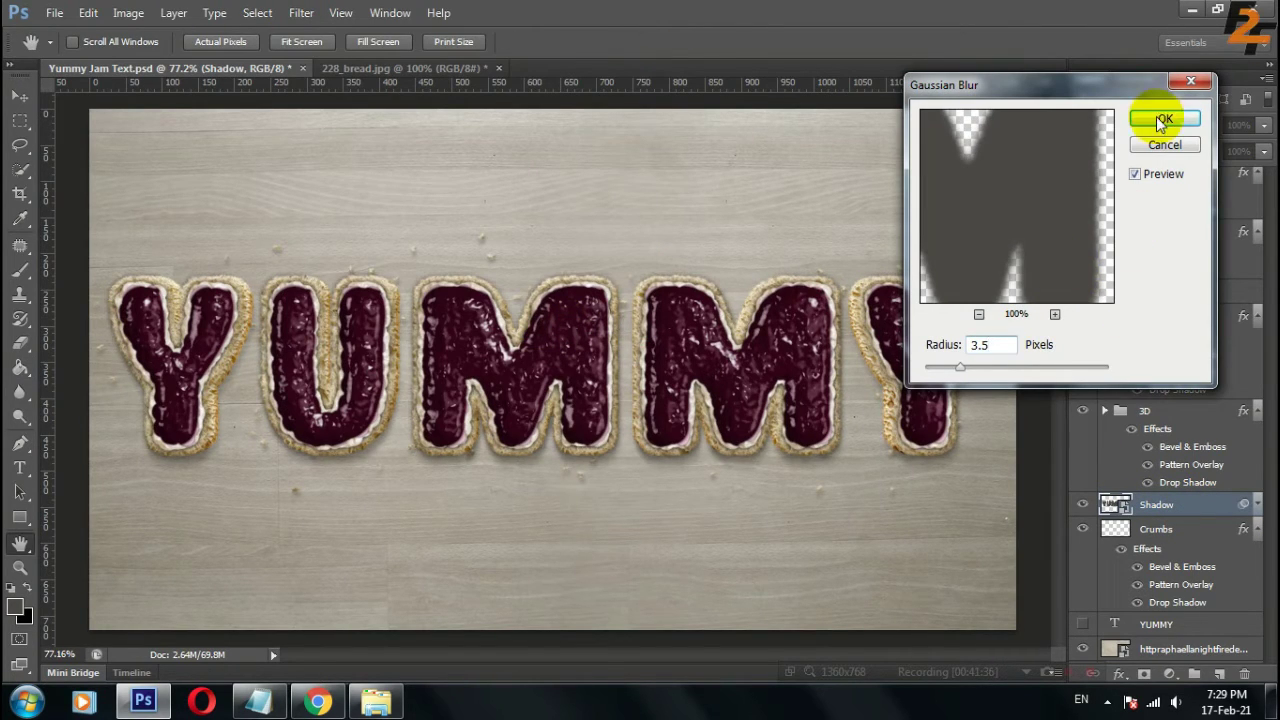
pyautogui.click(1160, 121)
pyautogui.click(1106, 233)
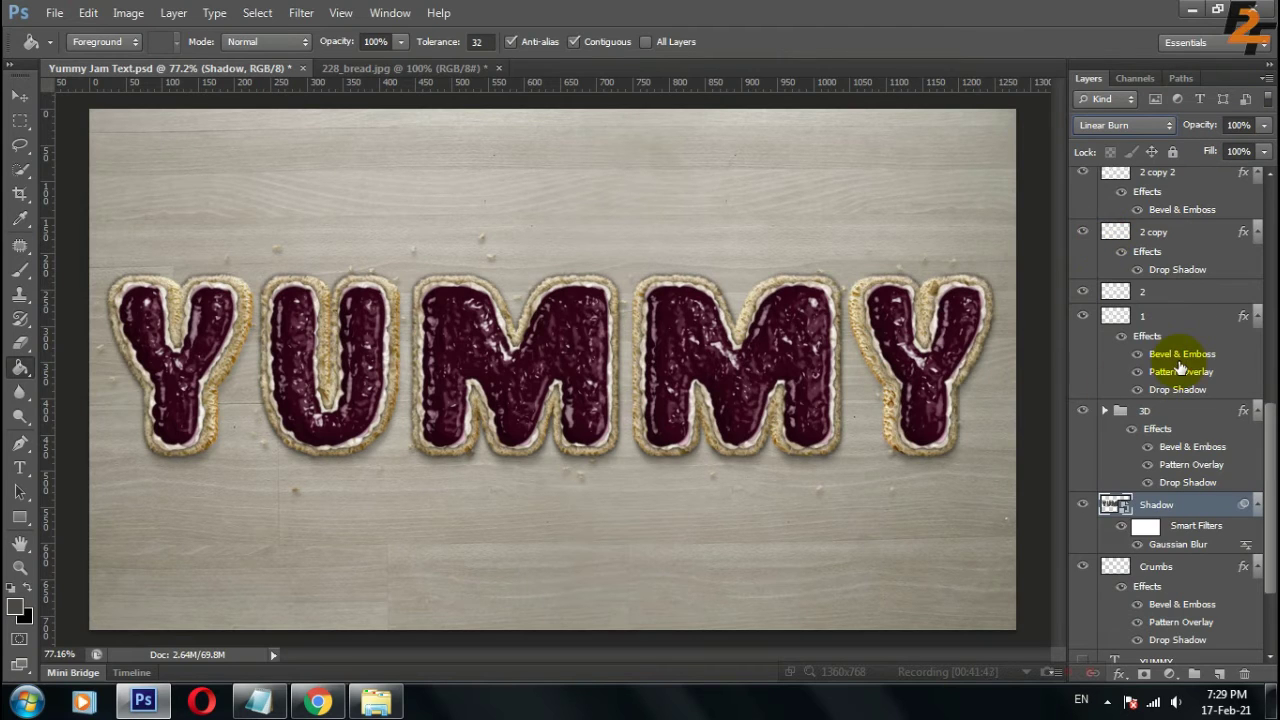
pyautogui.click(1238, 125)
pyautogui.write('25')
pyautogui.click(15, 98)
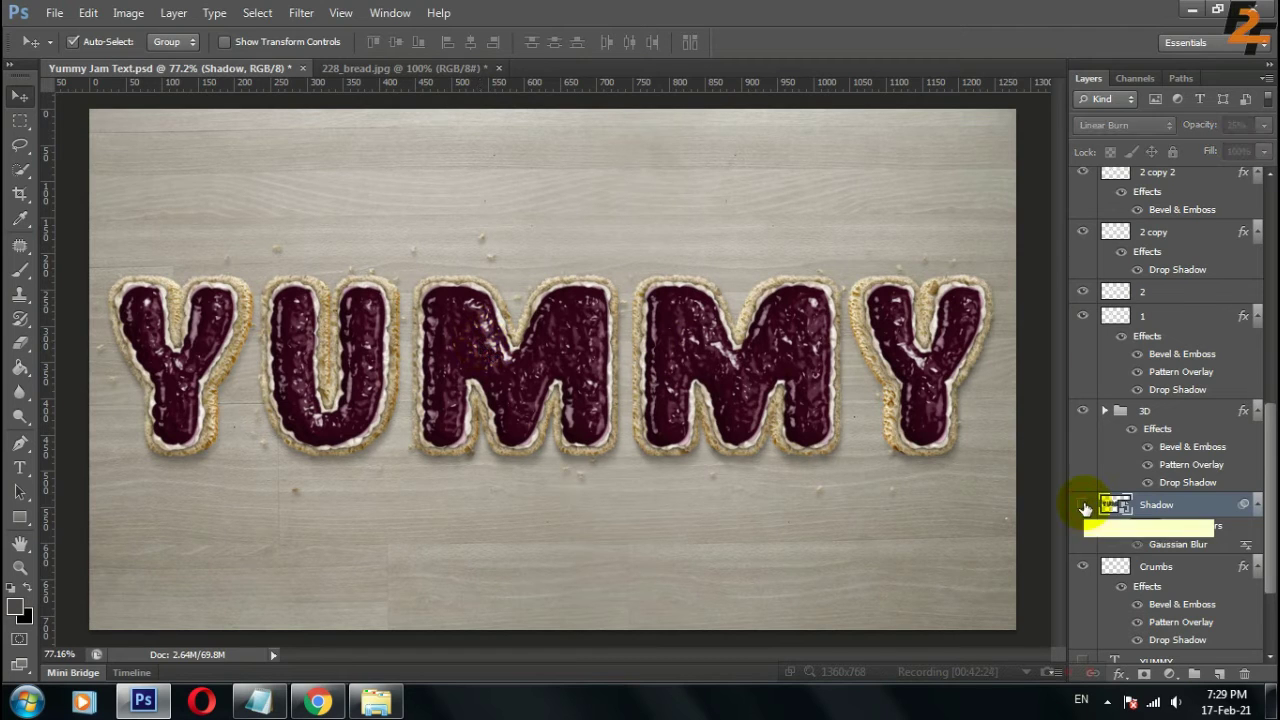
# Add a gradient fill layer above all layers with an f2eece6 off-white colour stop
pyautogui.scroll(10, 1160, 400)
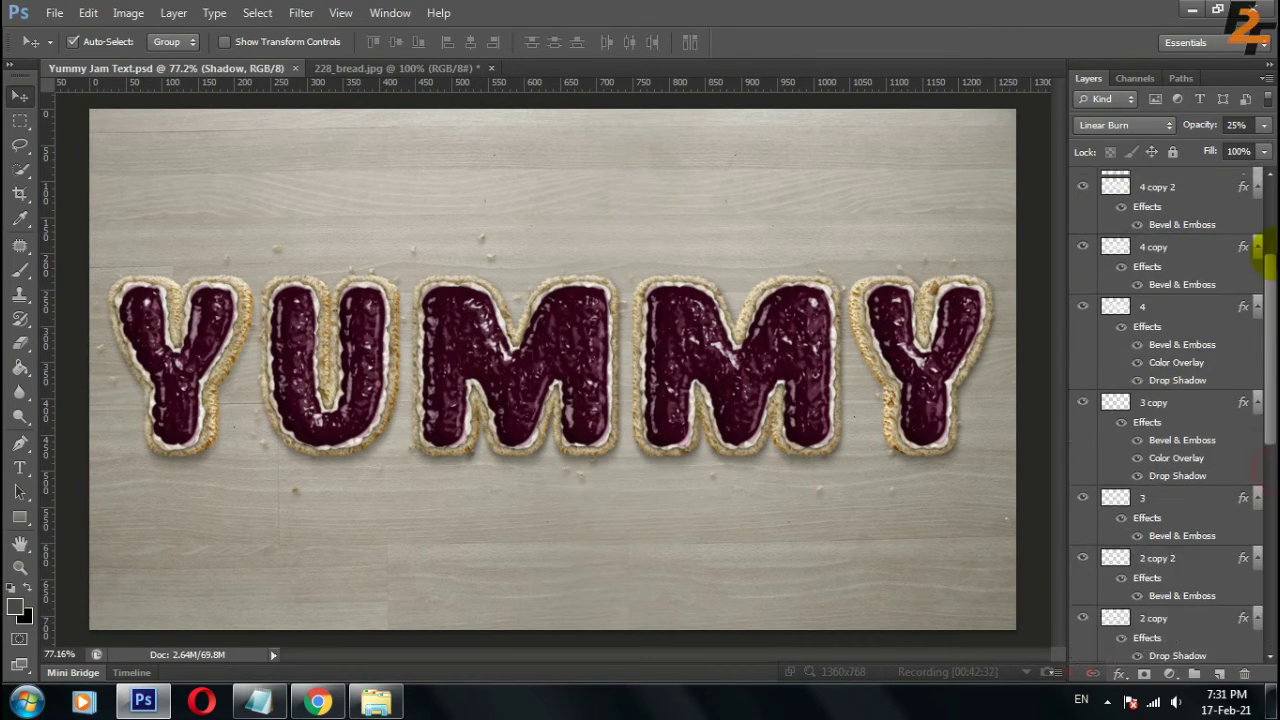
pyautogui.click(1157, 179)
pyautogui.click(1169, 673)
pyautogui.click(1119, 290)
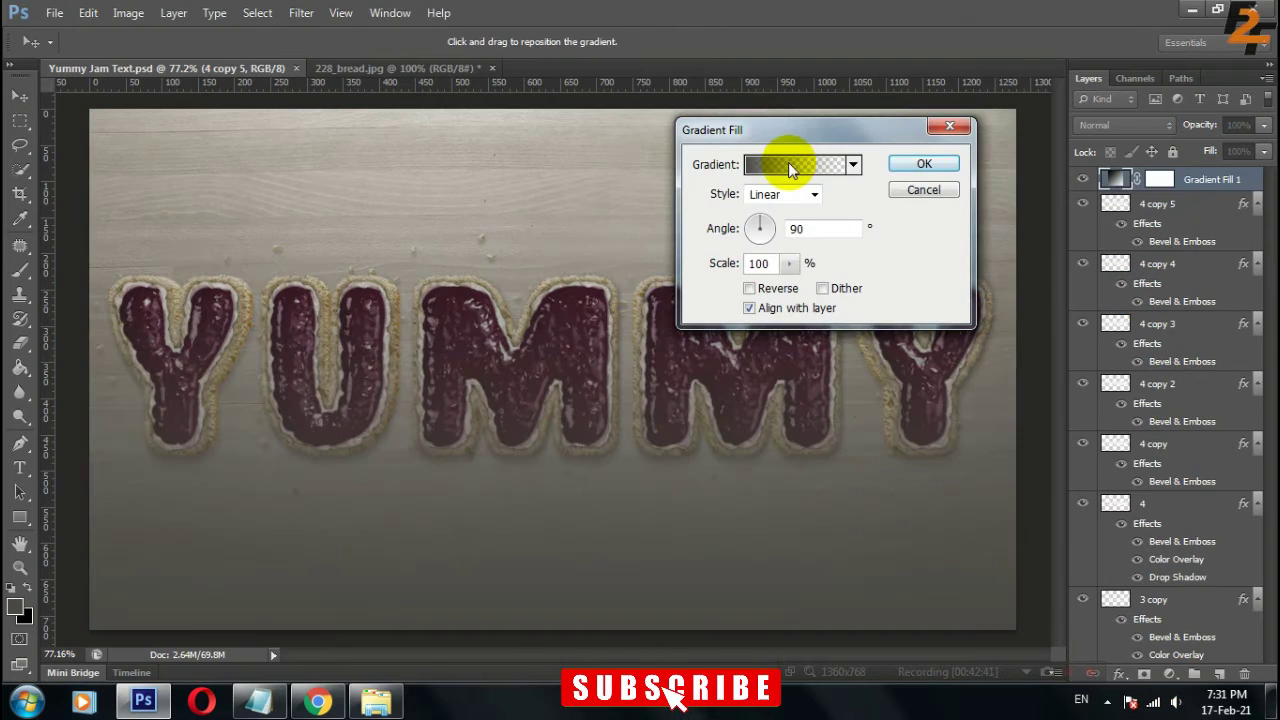
pyautogui.click(787, 165)
pyautogui.doubleClick(871, 421)
pyautogui.doubleClick(1130, 473)
pyautogui.write('f')
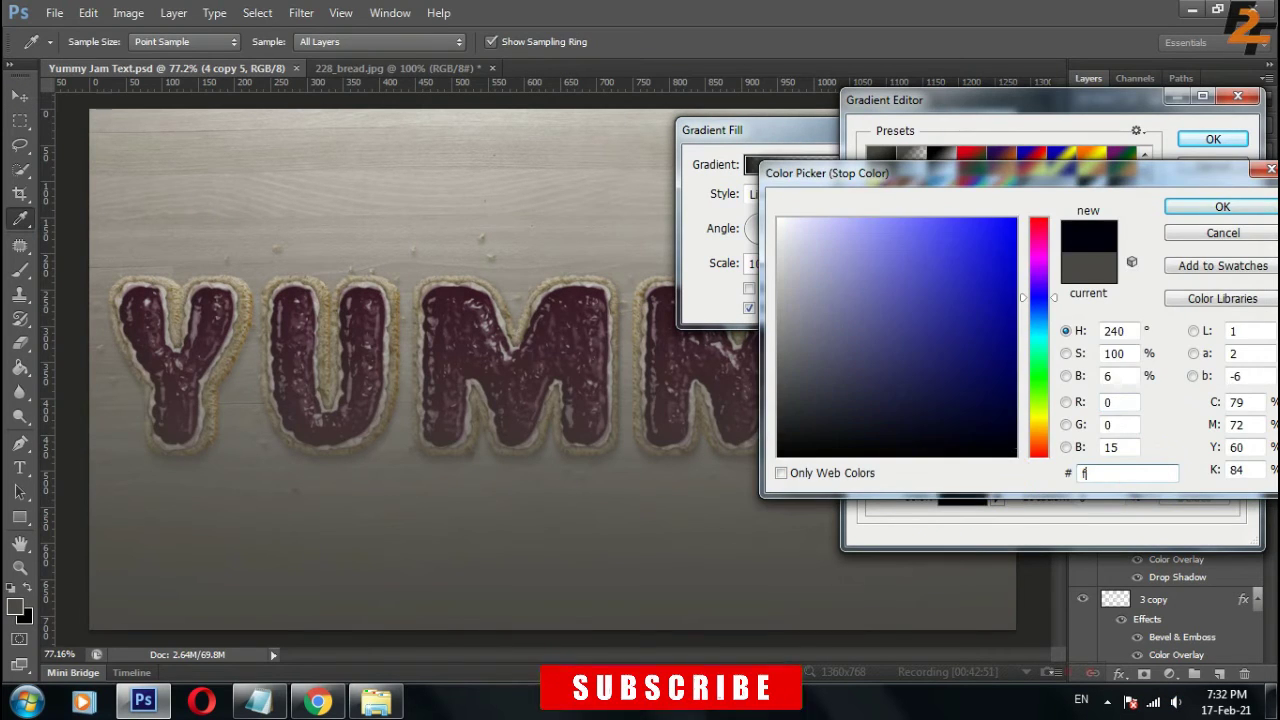
pyautogui.write('2eece6')
pyautogui.click(1218, 203)
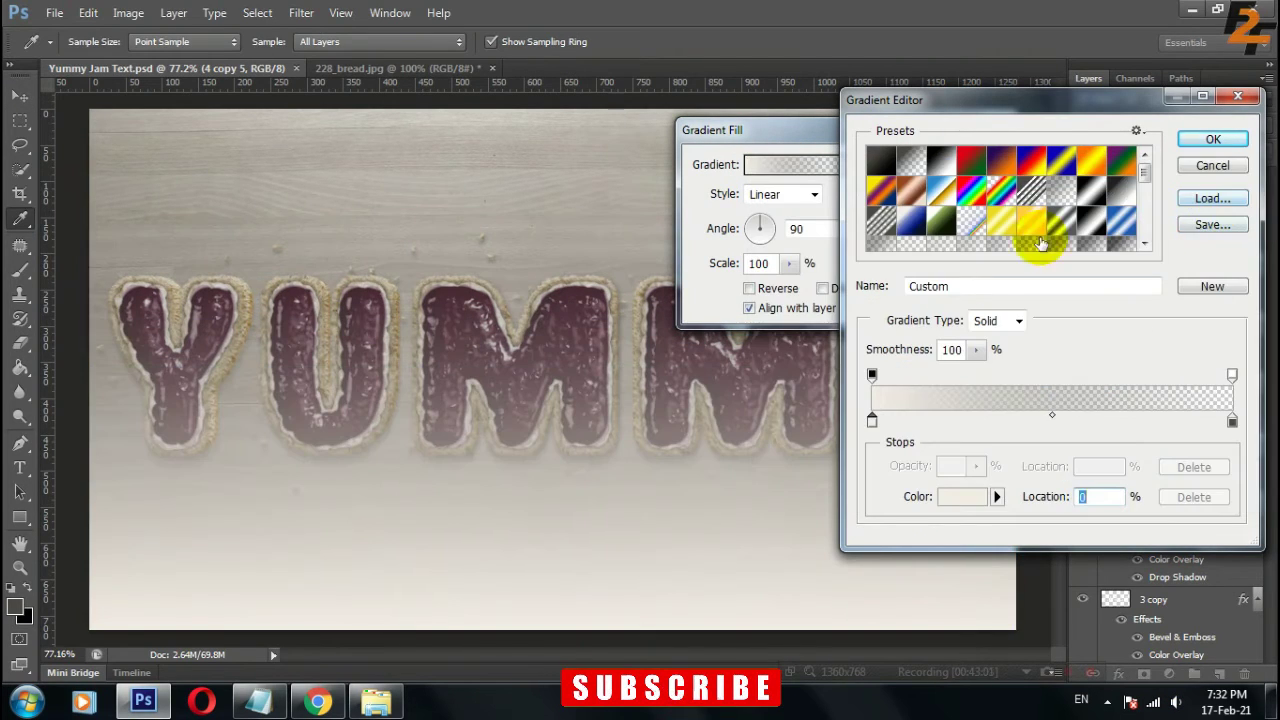
pyautogui.click(1213, 139)
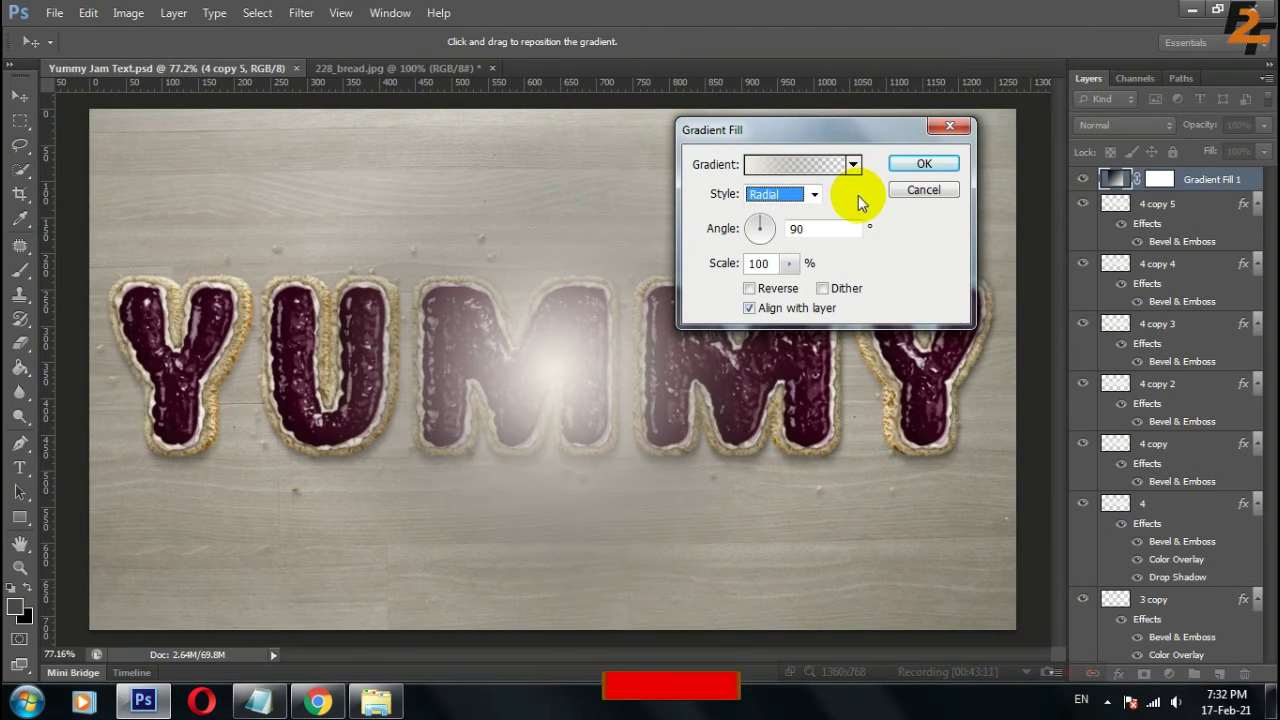
# Set the gradient to Radial style at 500% scale, reversed
pyautogui.click(712, 265)
pyautogui.write('500')
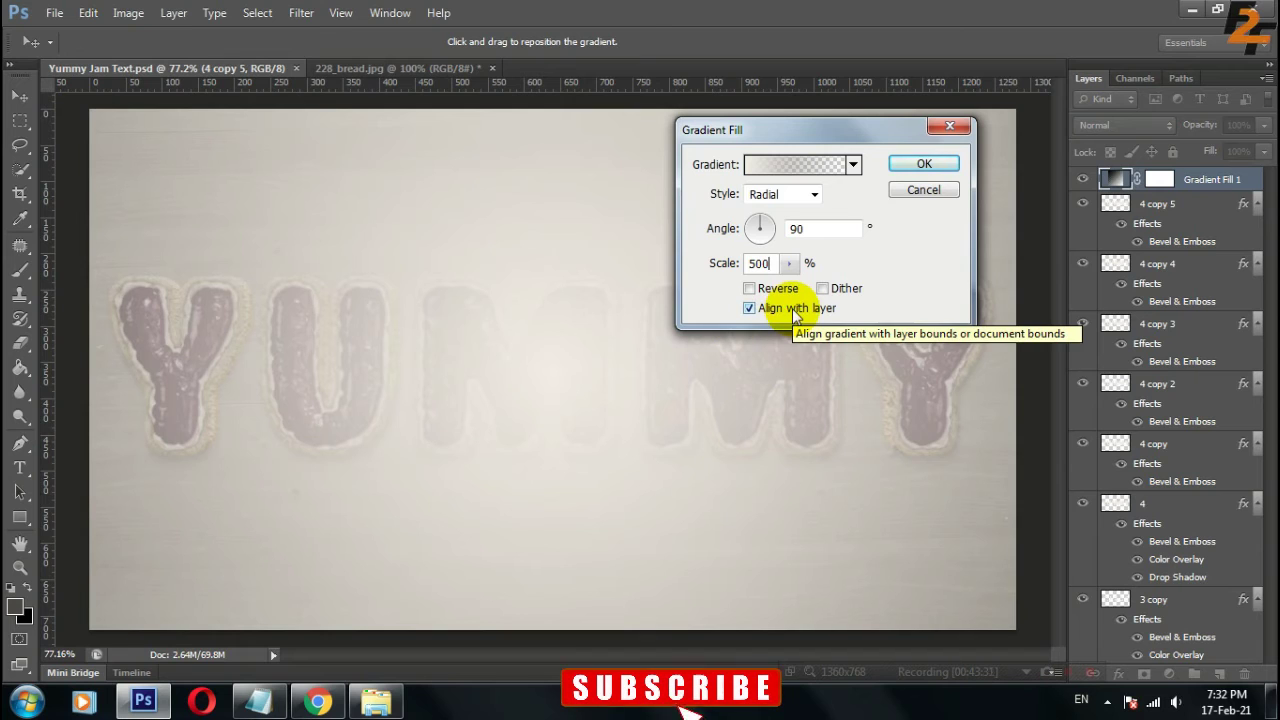
pyautogui.click(749, 288)
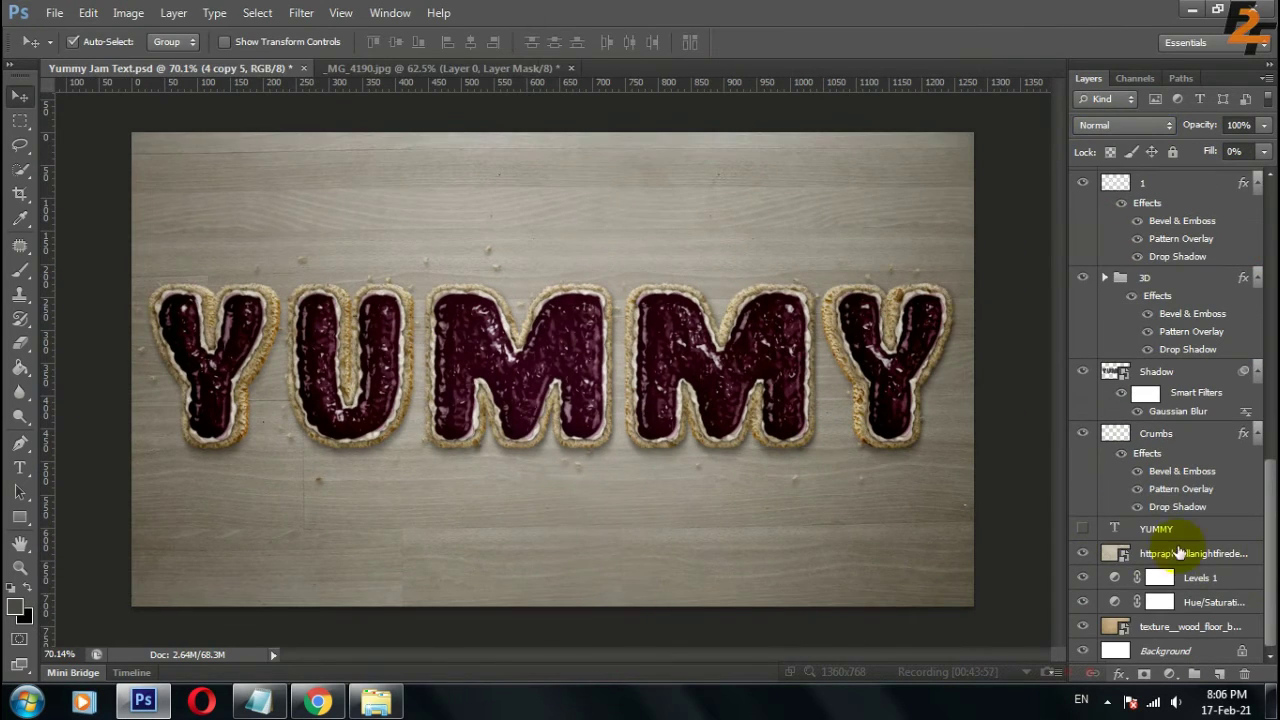
# Select layers 1 through YUMMY and move them slightly higher on the table with Free Transform
pyautogui.keyDown('shift'); pyautogui.click(1150, 528); pyautogui.keyUp('shift')
pyautogui.hotkey('ctrl', 't')
pyautogui.moveTo(957, 484); pyautogui.dragTo(930, 460)
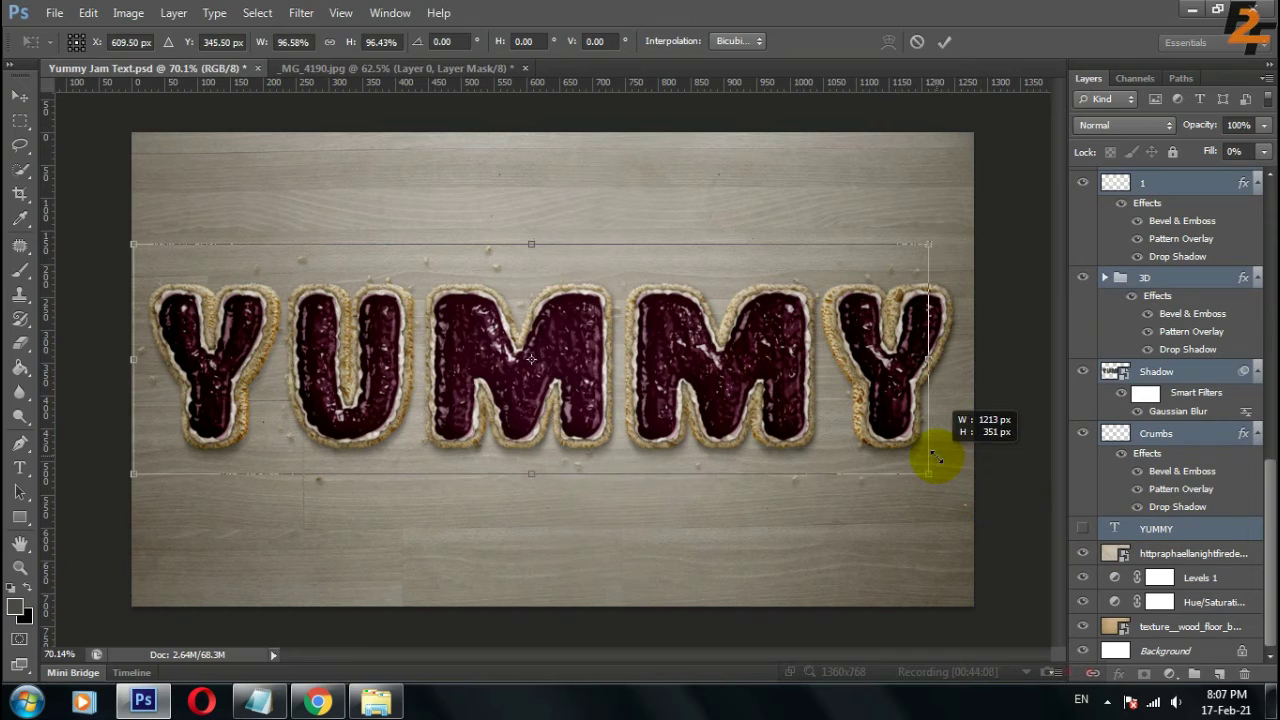
pyautogui.hotkey('ctrl', 'z')
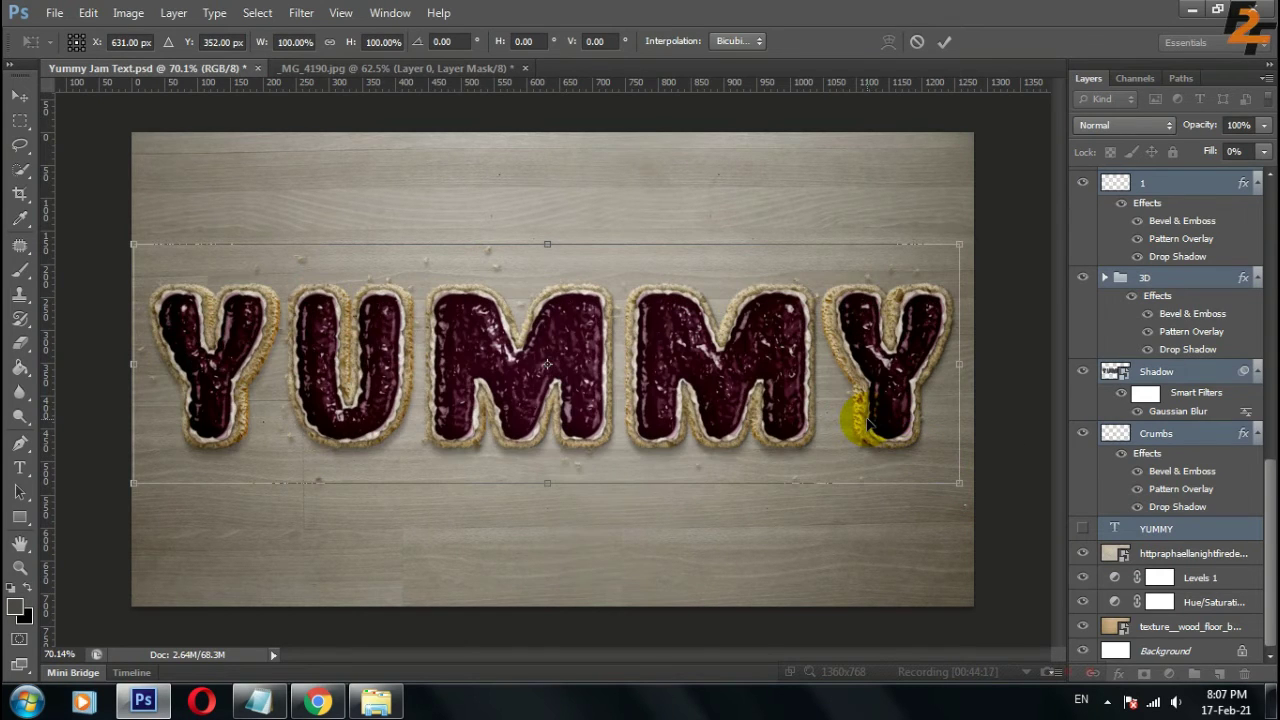
pyautogui.press('Up')
pyautogui.press('Up')
pyautogui.press('Up')
pyautogui.press('Up')
pyautogui.press('Up')
pyautogui.press('Up')
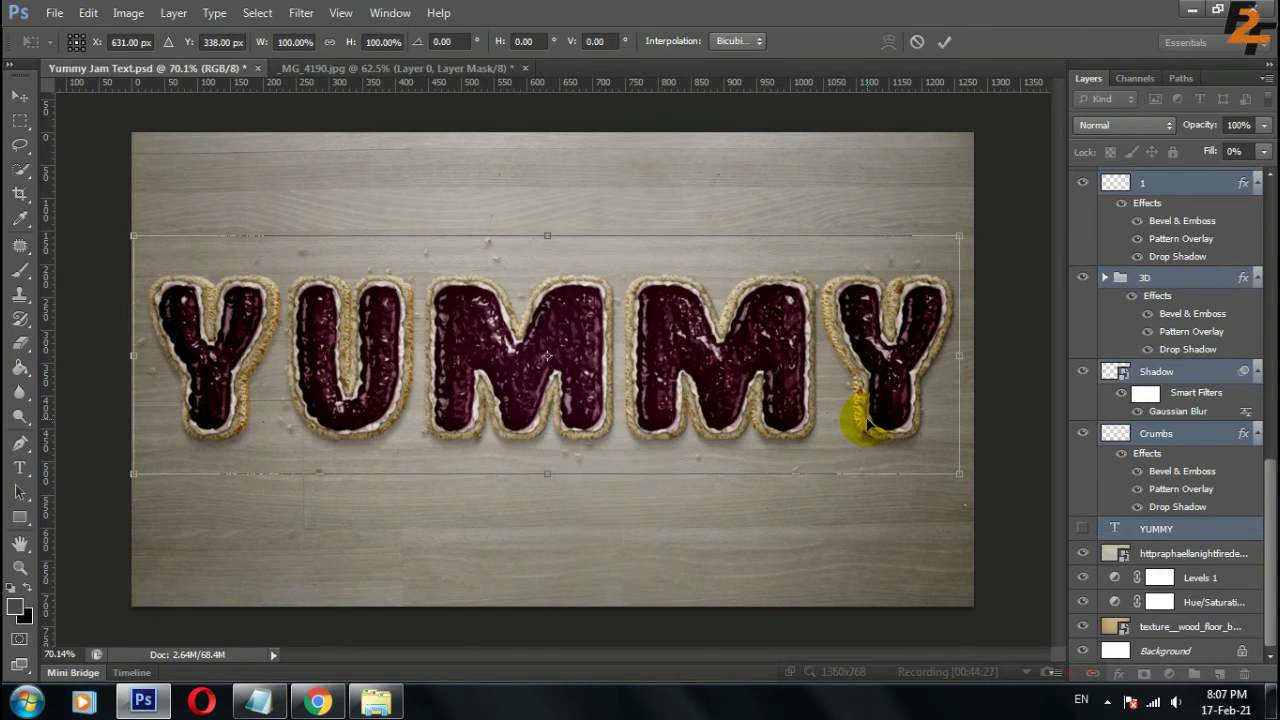
pyautogui.moveTo(702, 368); pyautogui.dragTo(704, 351)
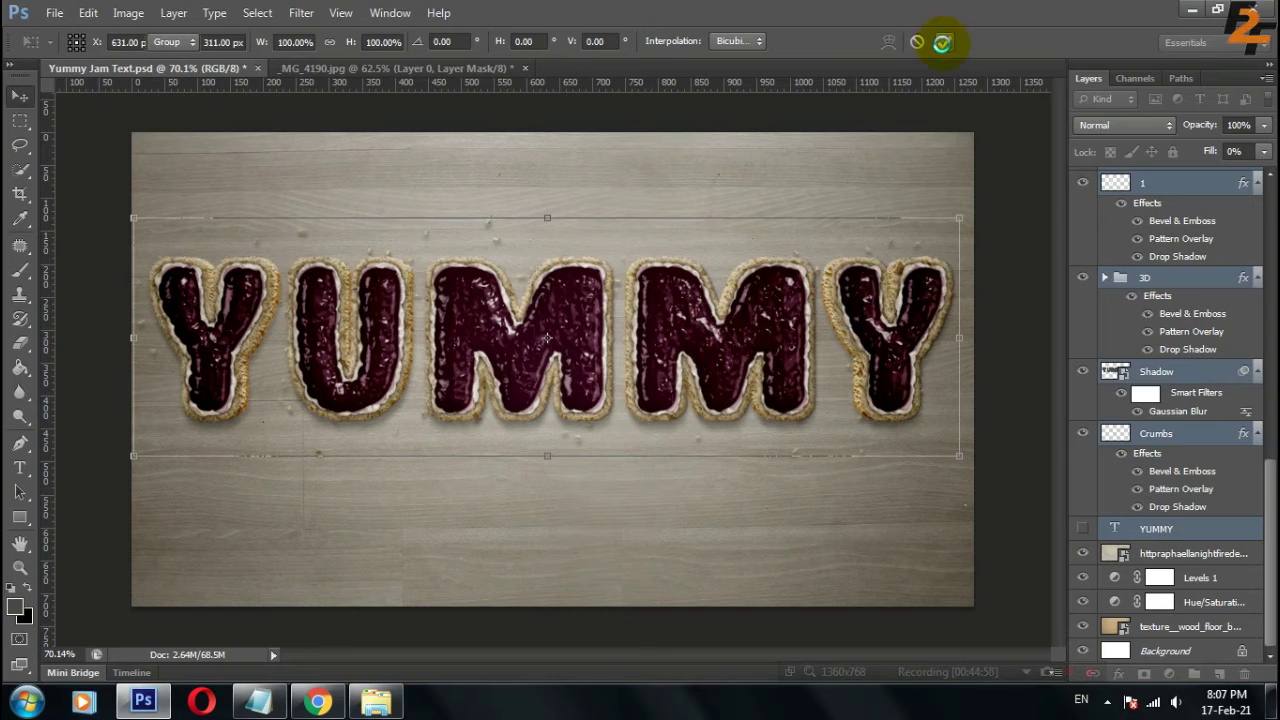
pyautogui.click(941, 42)
pyautogui.scroll(10, 1214, 529)
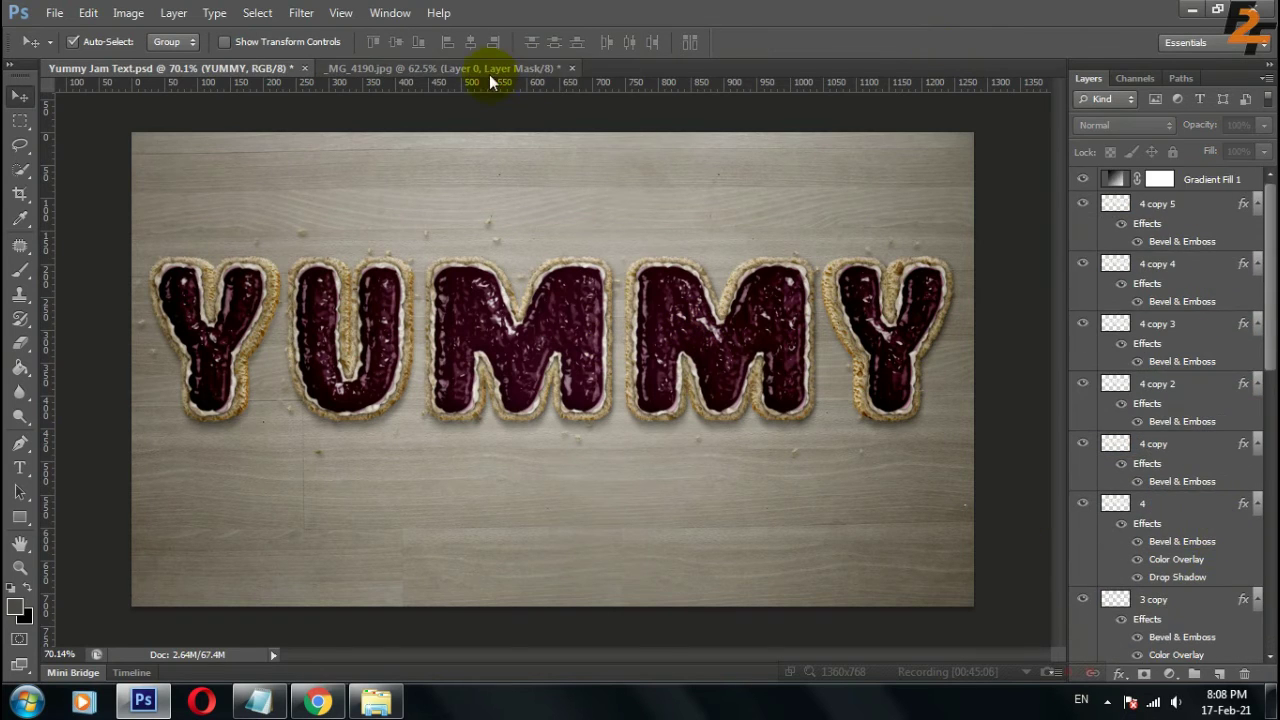
# Copy the masked bowl-and-knife layer from _MG_4190.jpg into the YUMMY document below the gradient fill
pyautogui.click(489, 72)
pyautogui.keyDown('shift'); pyautogui.click(1146, 186); pyautogui.keyUp('shift')
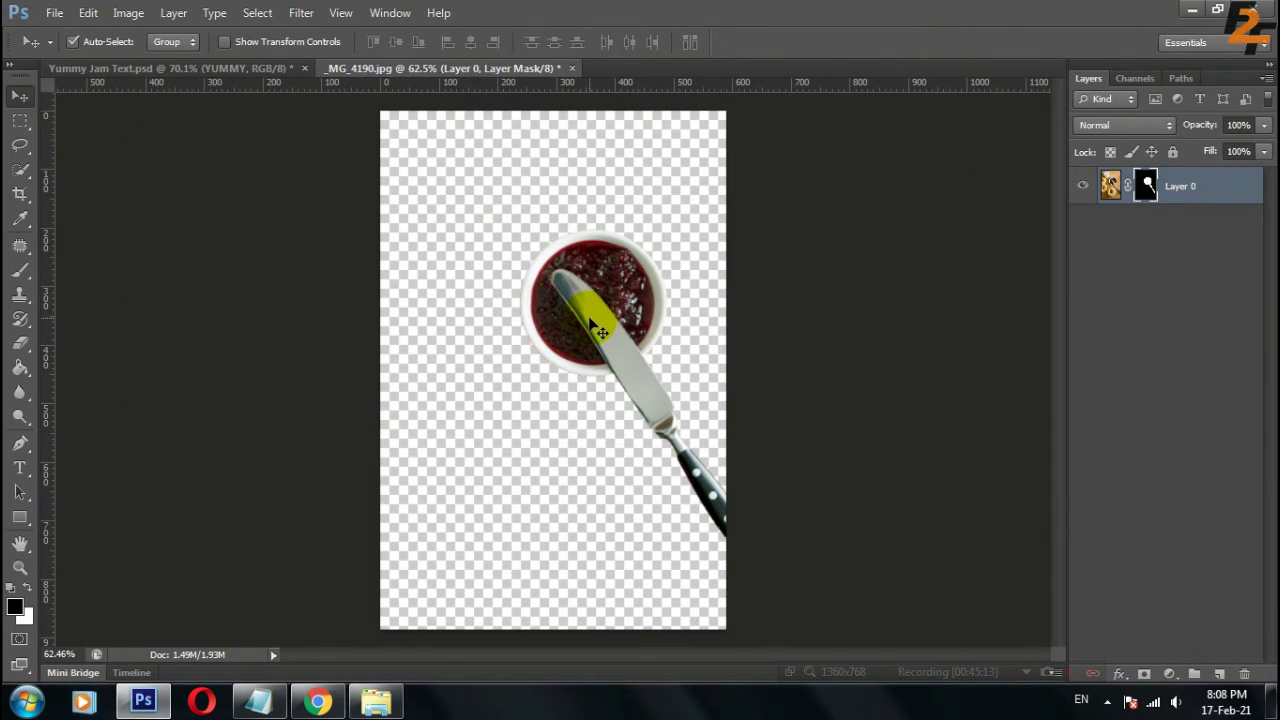
pyautogui.hotkey('ctrl', 'j')
pyautogui.rightClick(1243, 191)
pyautogui.click(1014, 191)
pyautogui.moveTo(523, 251); pyautogui.dragTo(670, 418)
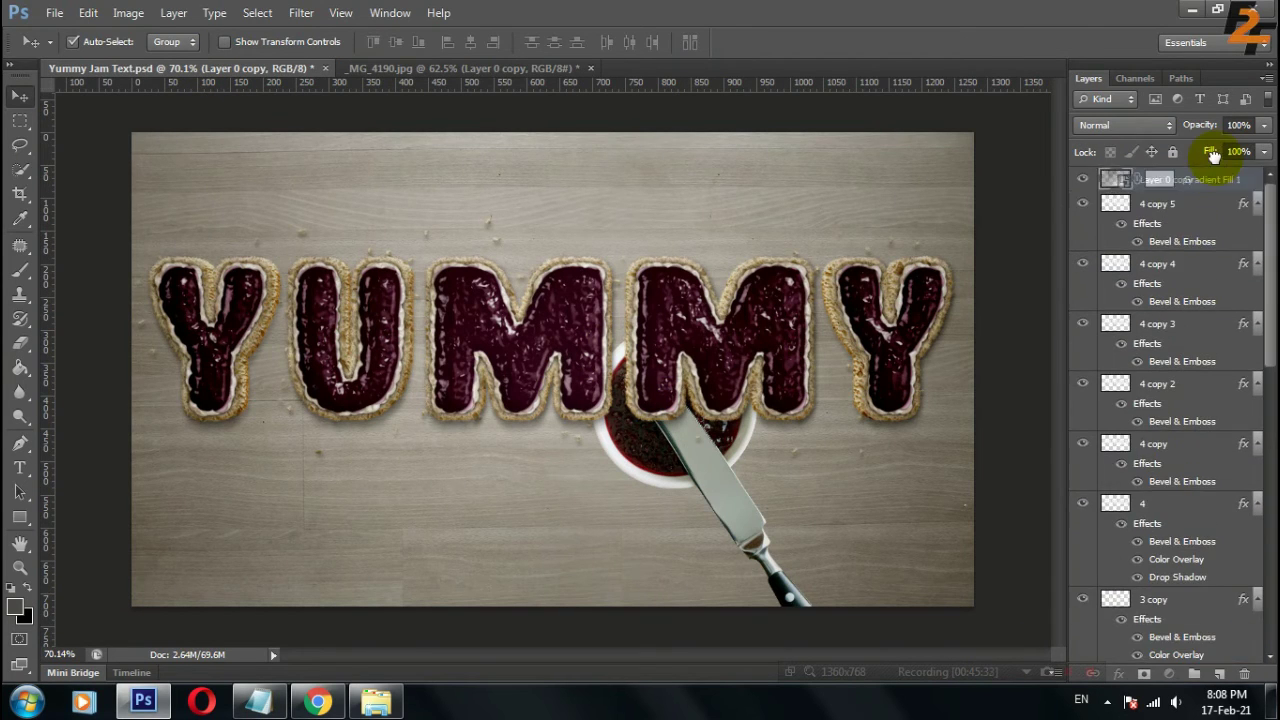
pyautogui.moveTo(1213, 155); pyautogui.dragTo(1200, 192)
# Rotate, shrink and position the bowl and knife at the table's bottom-right
pyautogui.hotkey('ctrl', 't')
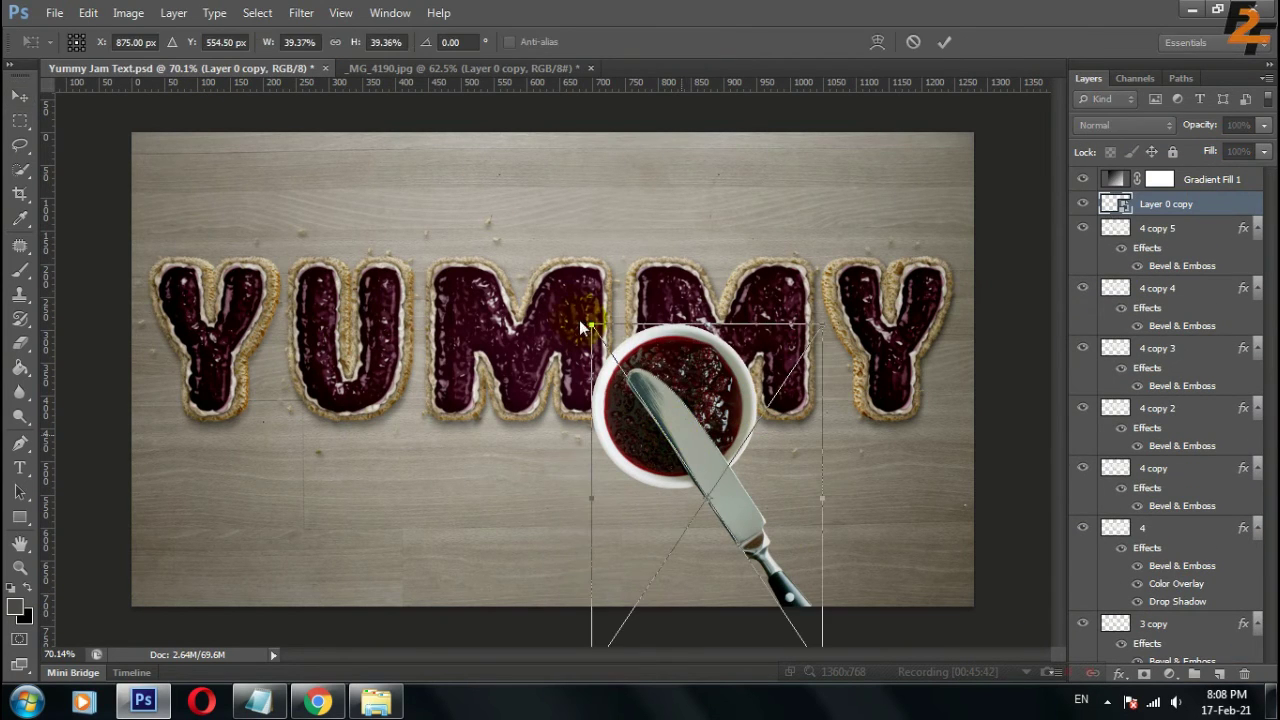
pyautogui.moveTo(583, 325); pyautogui.dragTo(457, 414)
pyautogui.moveTo(677, 466); pyautogui.dragTo(771, 514)
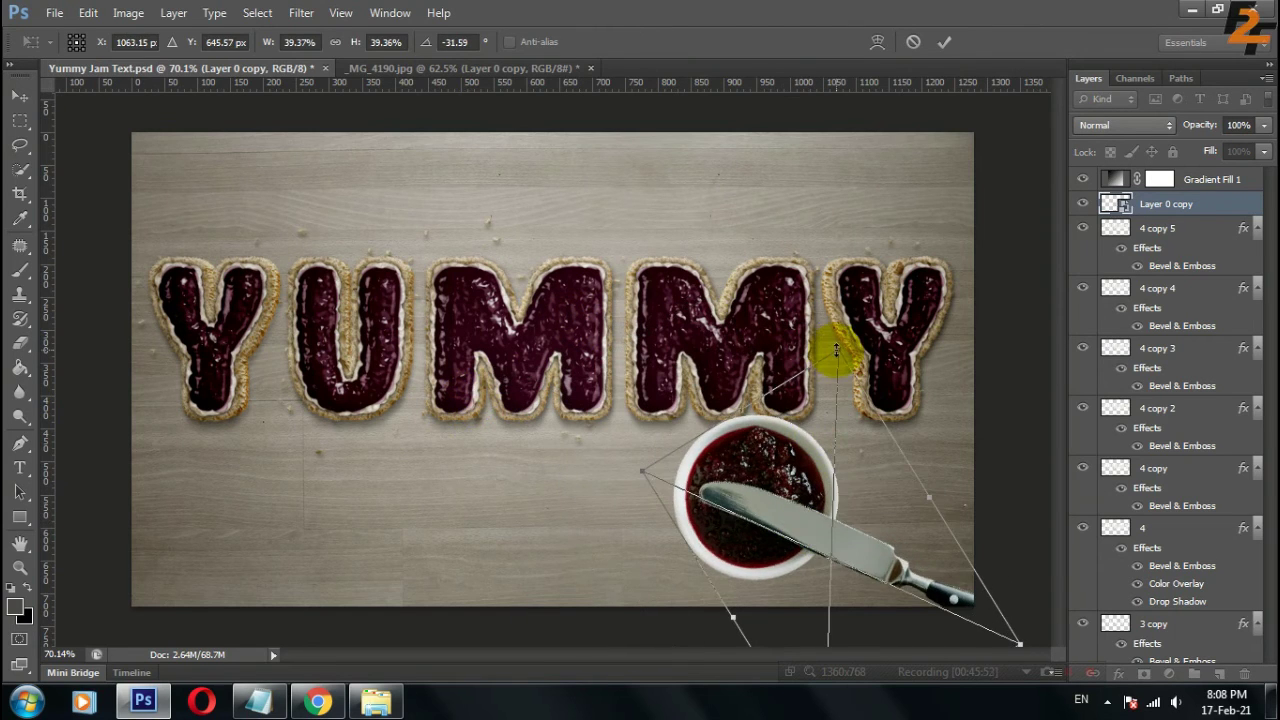
pyautogui.moveTo(836, 350)
pyautogui.mouseDown()
pyautogui.moveTo(829, 398)
pyautogui.moveTo(857, 486)
pyautogui.mouseUp()
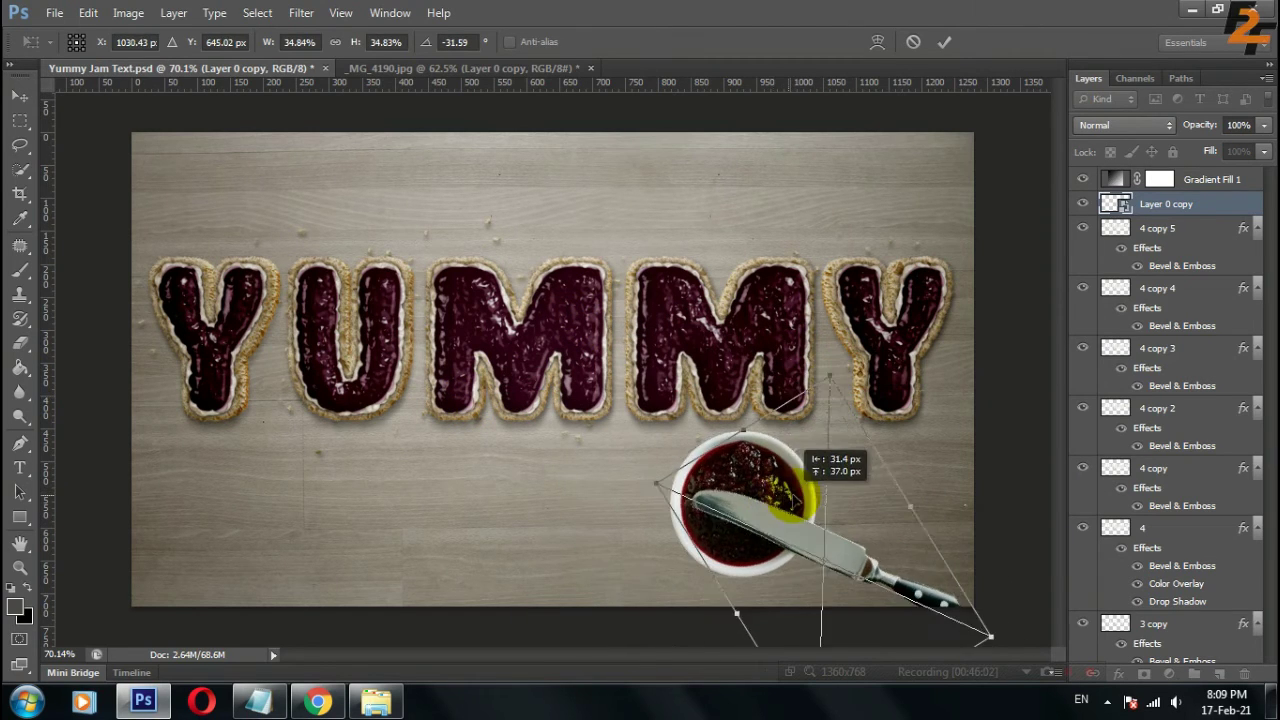
pyautogui.moveTo(790, 420); pyautogui.dragTo(740, 405)
pyautogui.moveTo(897, 543); pyautogui.dragTo(900, 550)
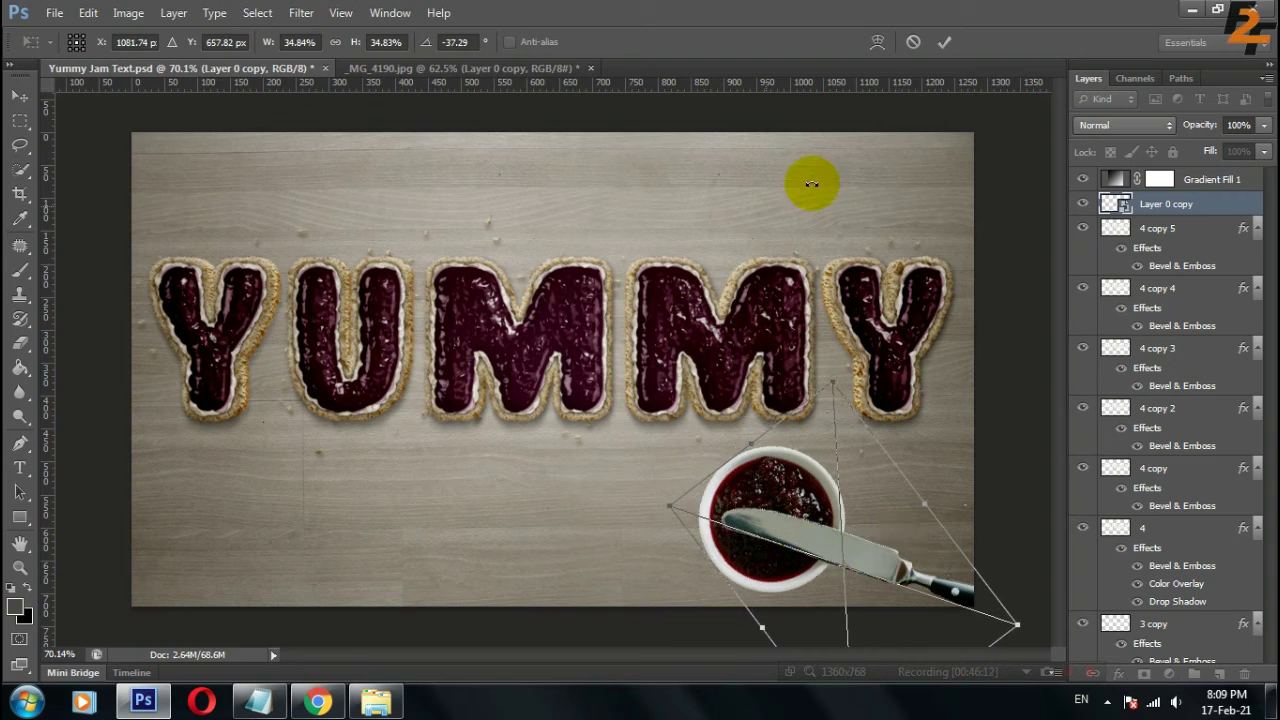
pyautogui.click(944, 42)
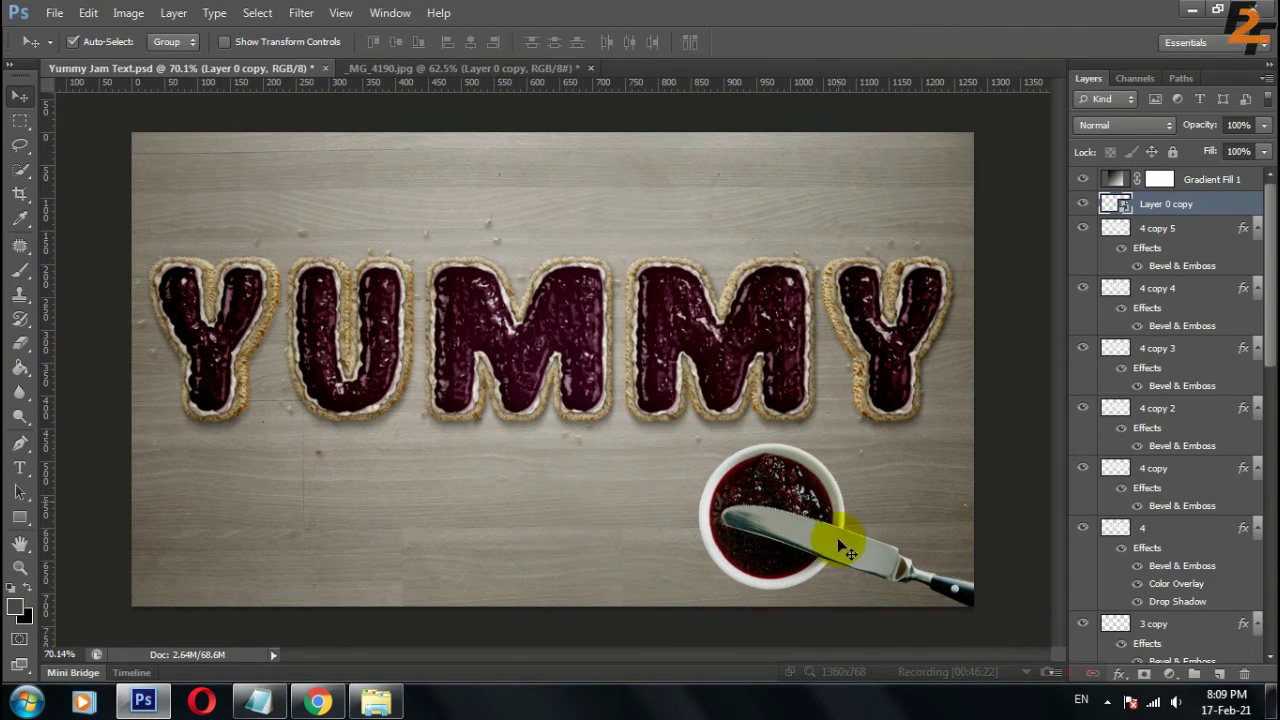
# Add a Hue/Saturation adjustment (Hue -30, Saturation -21), then duplicate the bowl layer
pyautogui.click(1163, 667)
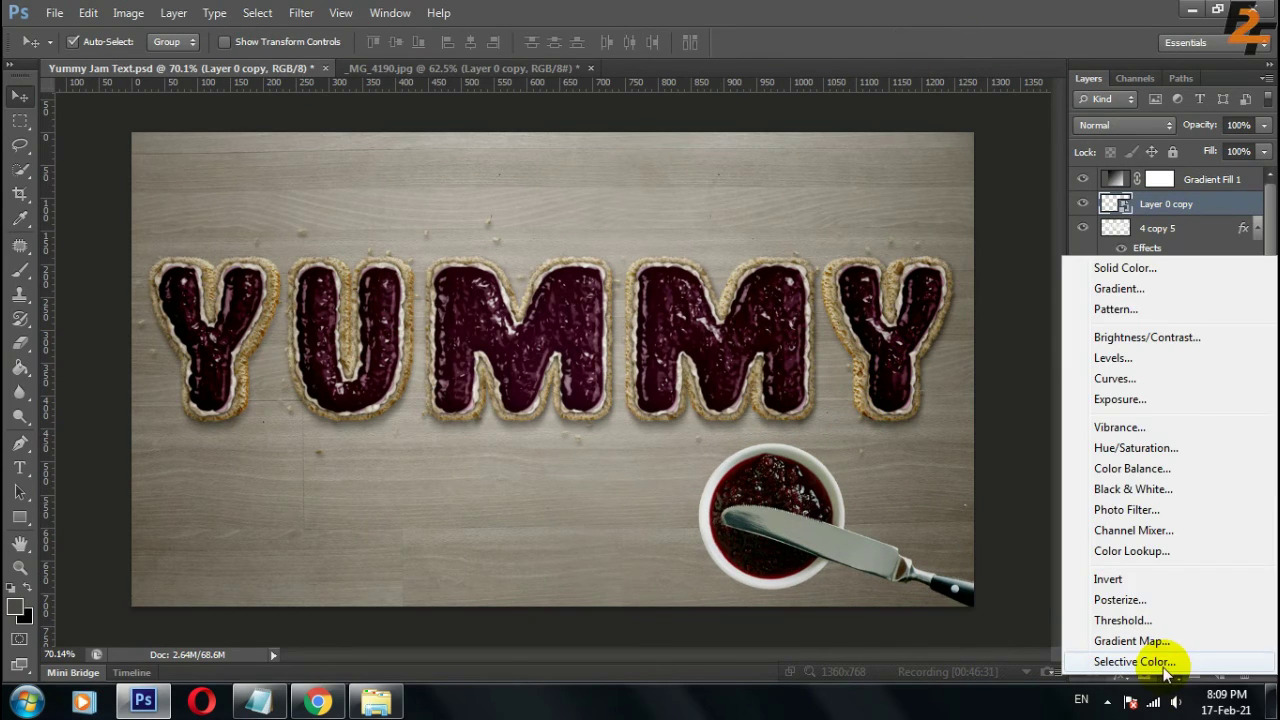
pyautogui.click(1202, 442)
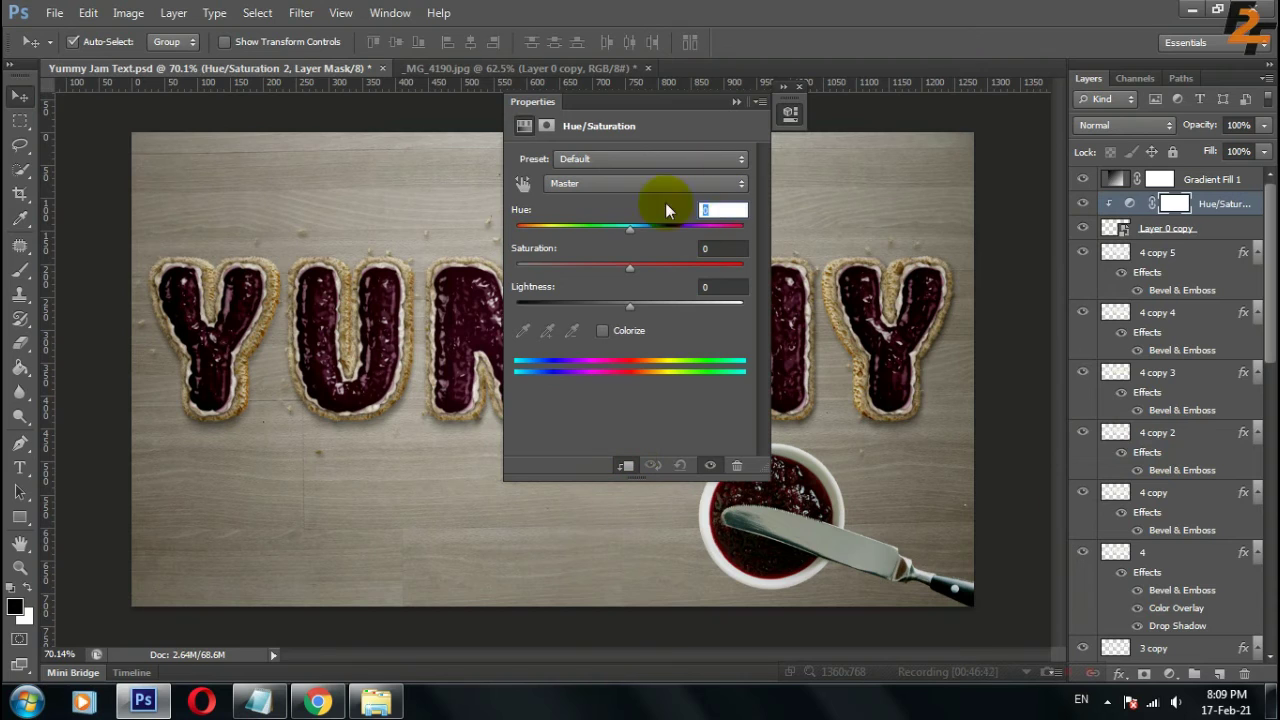
pyautogui.write('-30')
pyautogui.press('Tab')
pyautogui.write('-21')
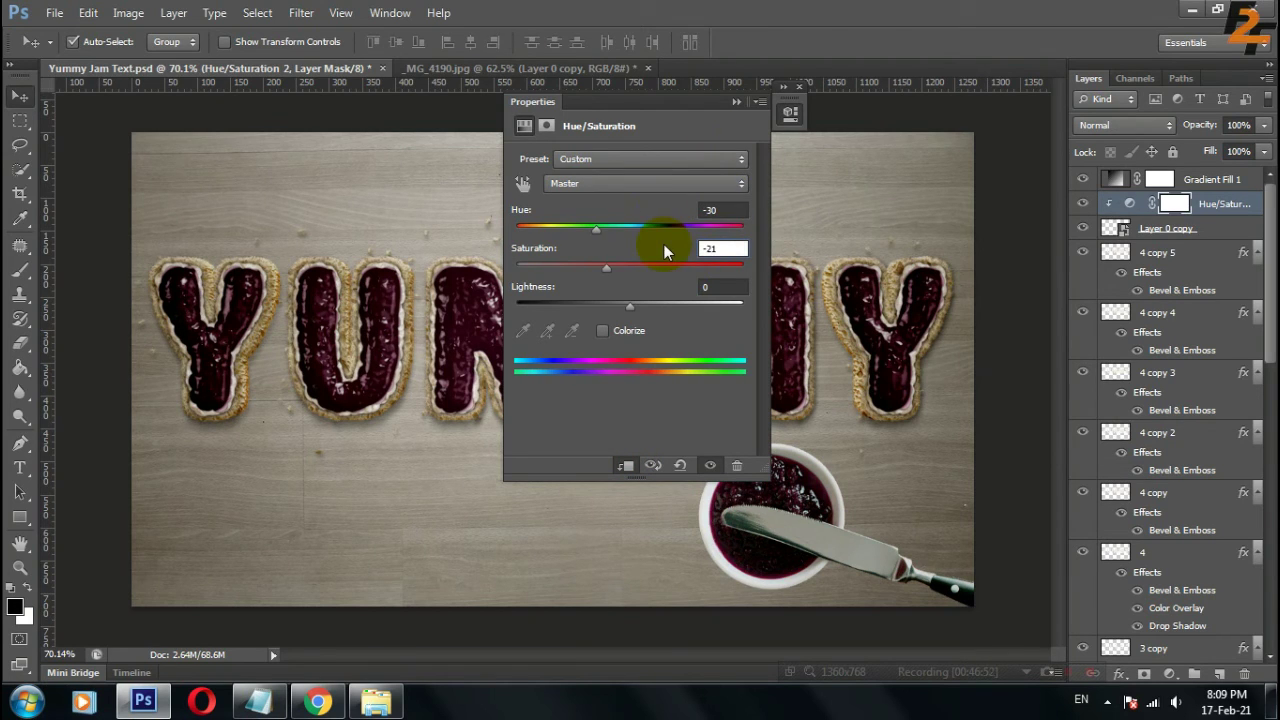
pyautogui.click(736, 102)
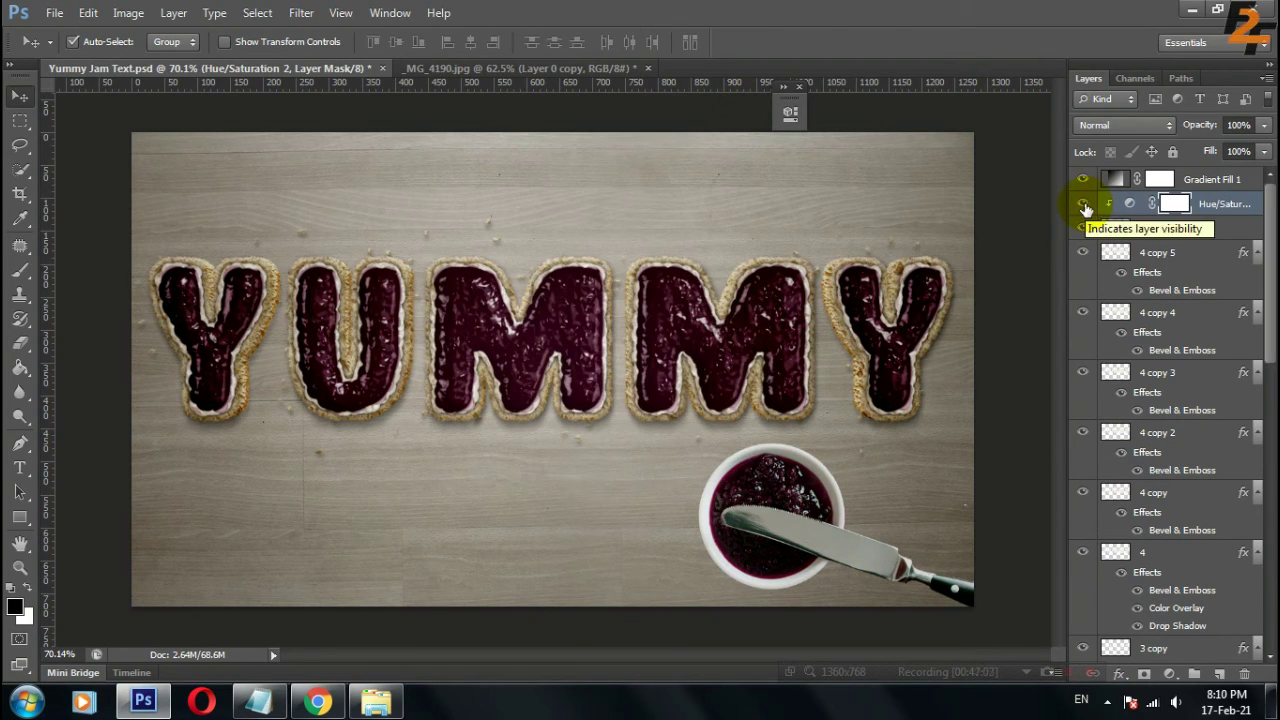
pyautogui.click(1170, 228)
pyautogui.hotkey('ctrl', 'j')
# Darken the lower bowl copy to black using Hue/Saturation Lightness
pyautogui.click(1205, 258)
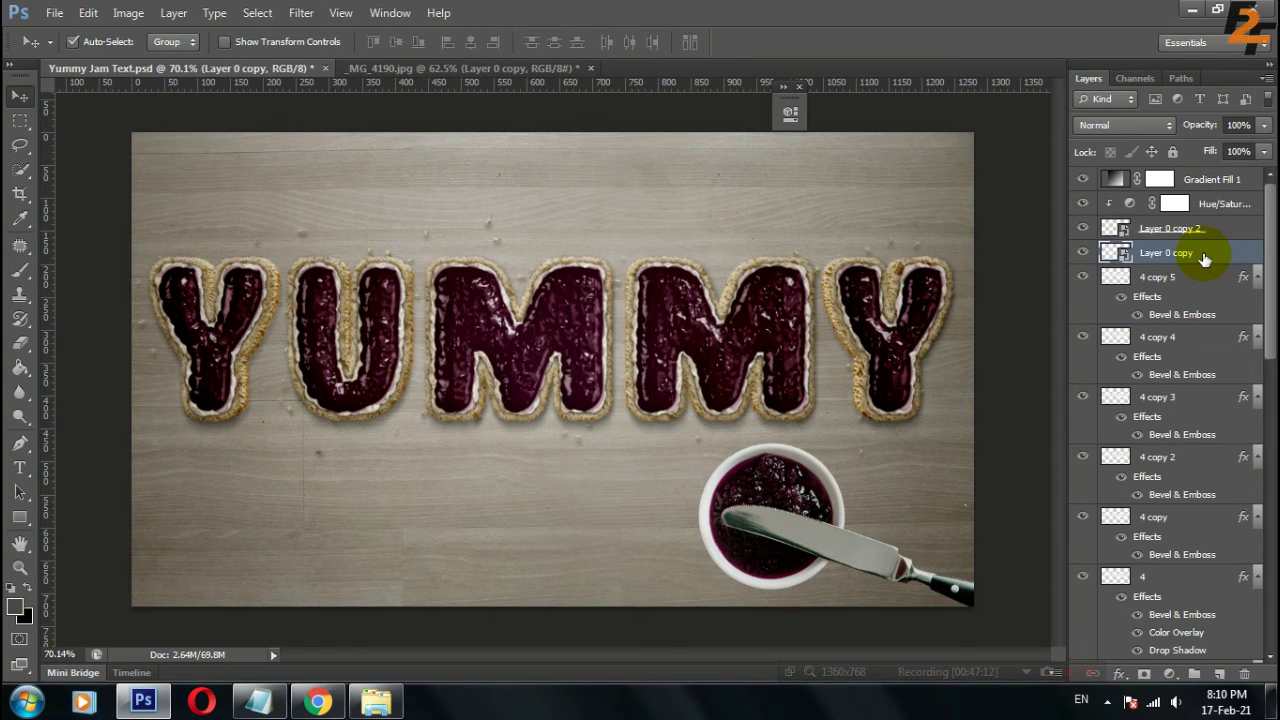
pyautogui.rightClick(1205, 258)
pyautogui.click(990, 220)
pyautogui.click(128, 12)
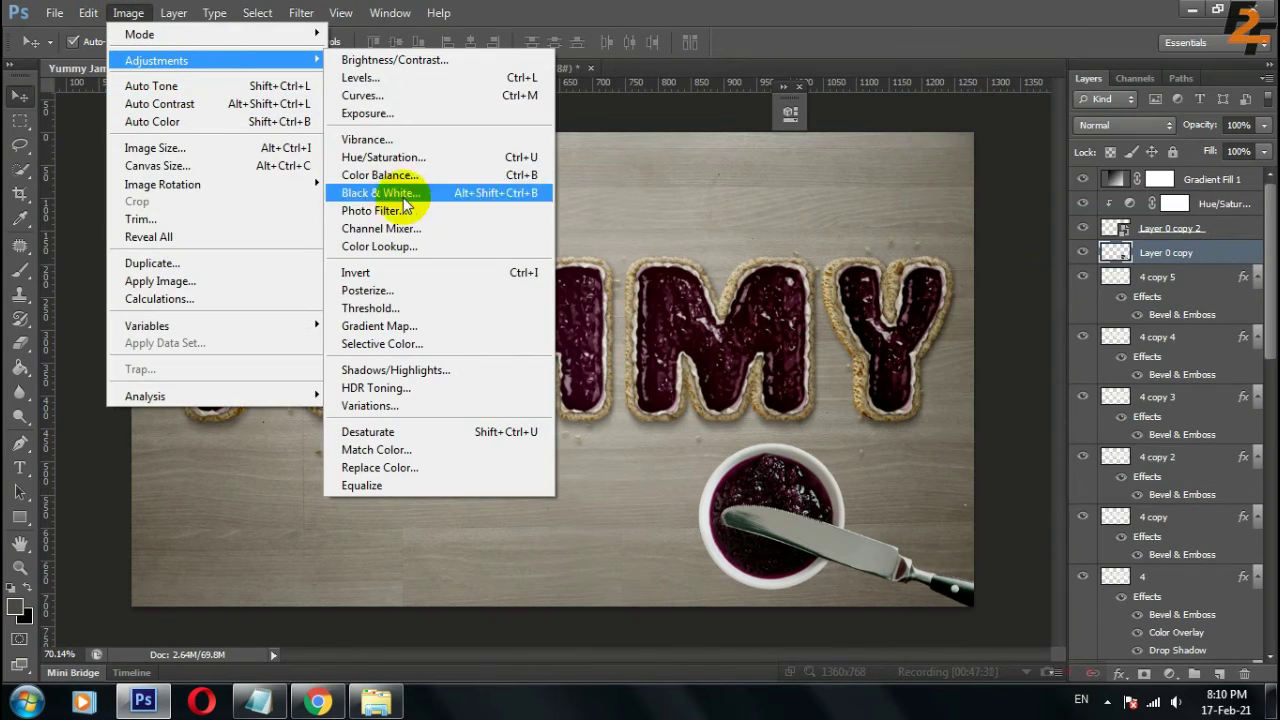
pyautogui.click(393, 160)
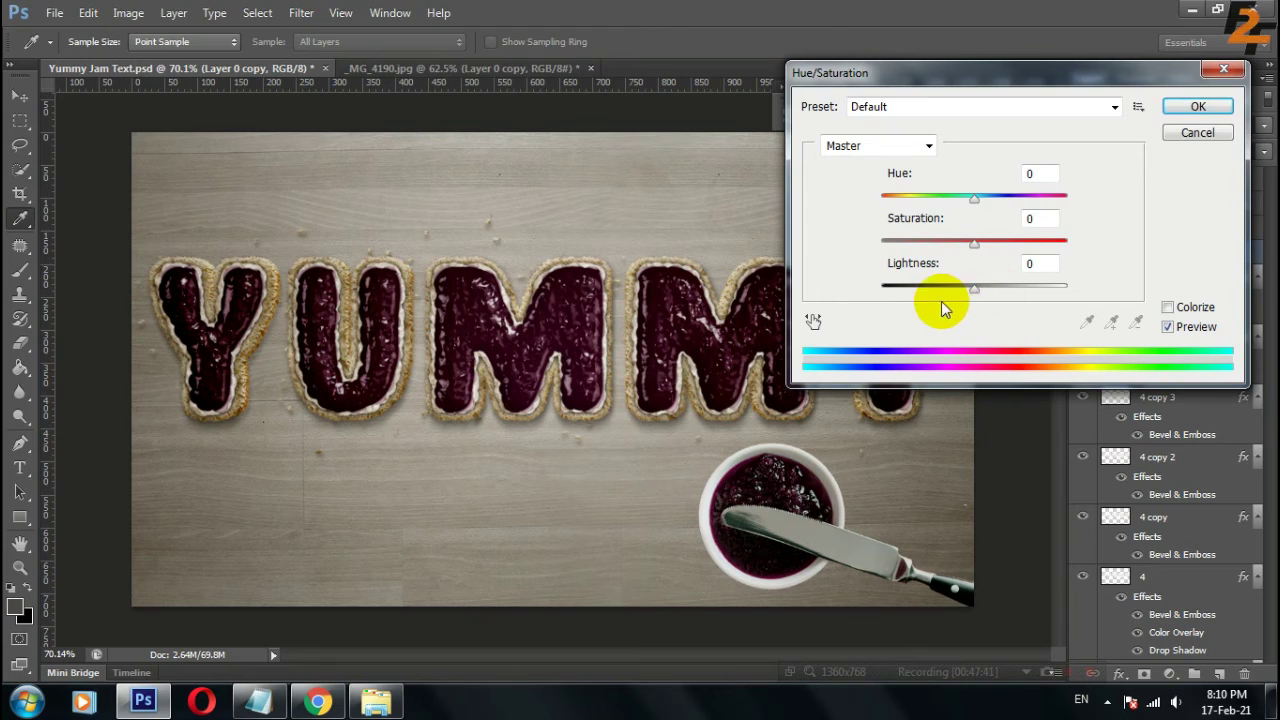
pyautogui.moveTo(941, 288); pyautogui.dragTo(882, 288)
pyautogui.click(1198, 106)
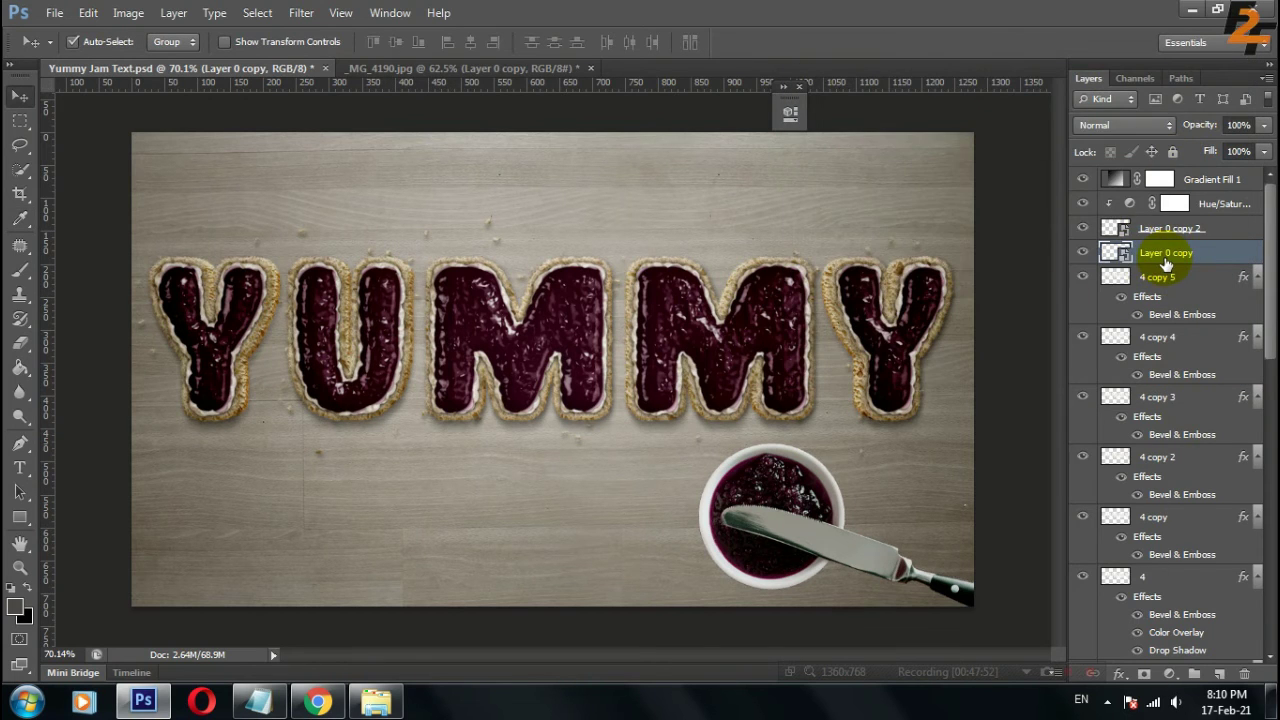
# Apply a Gaussian Blur to the darkened bowl copy
pyautogui.click(301, 12)
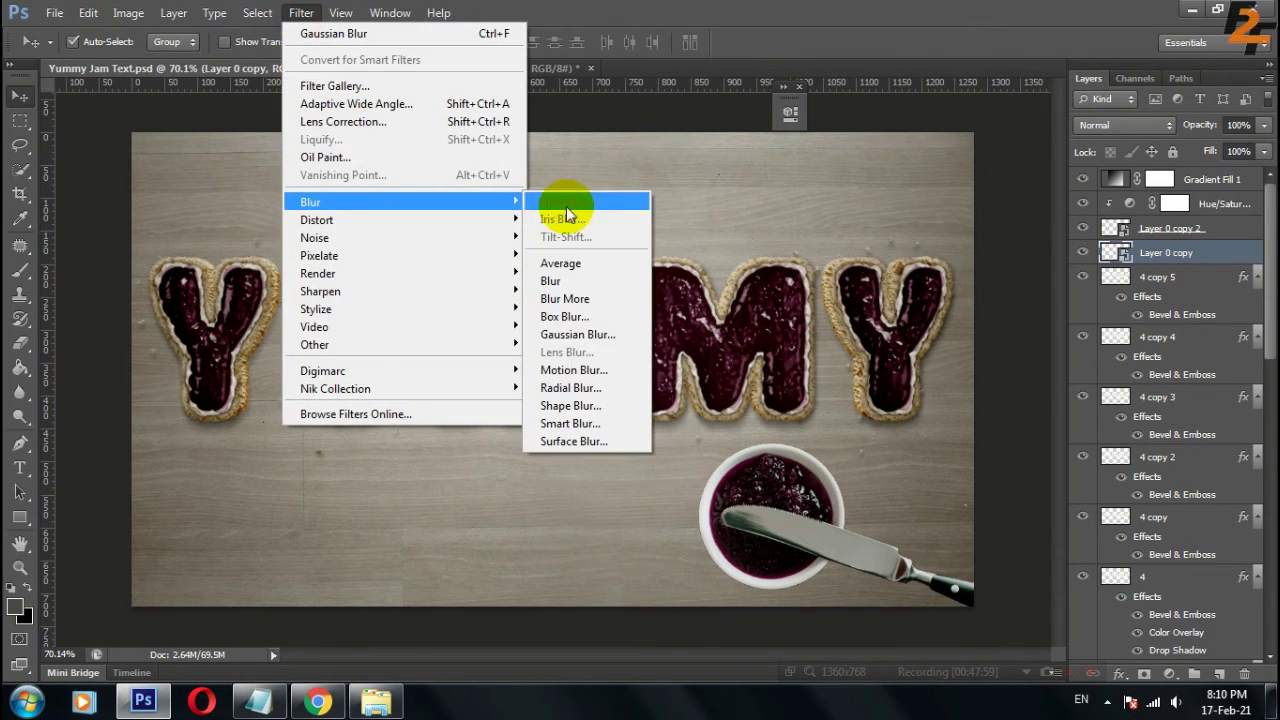
pyautogui.click(560, 334)
pyautogui.press('Return')
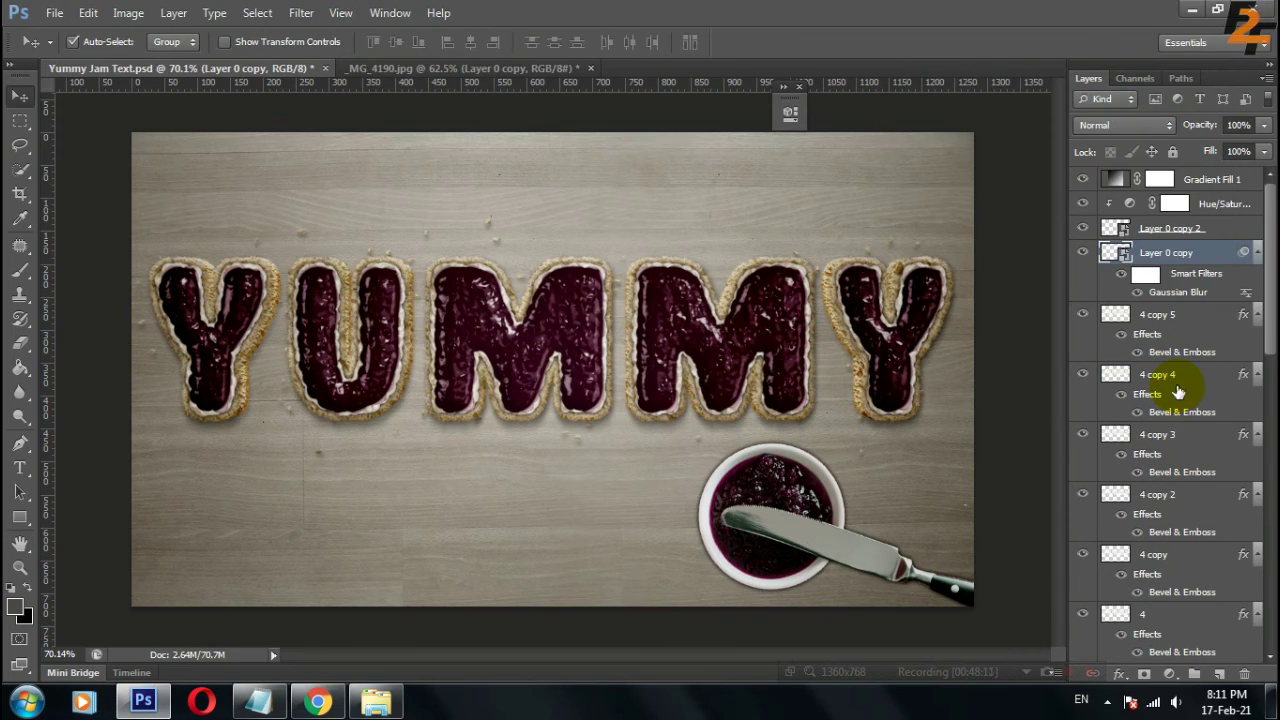
# Distort the blurred copy into a shadow stretched down-right beneath the bowl
pyautogui.hotkey('ctrl', 't')
pyautogui.rightClick(748, 497)
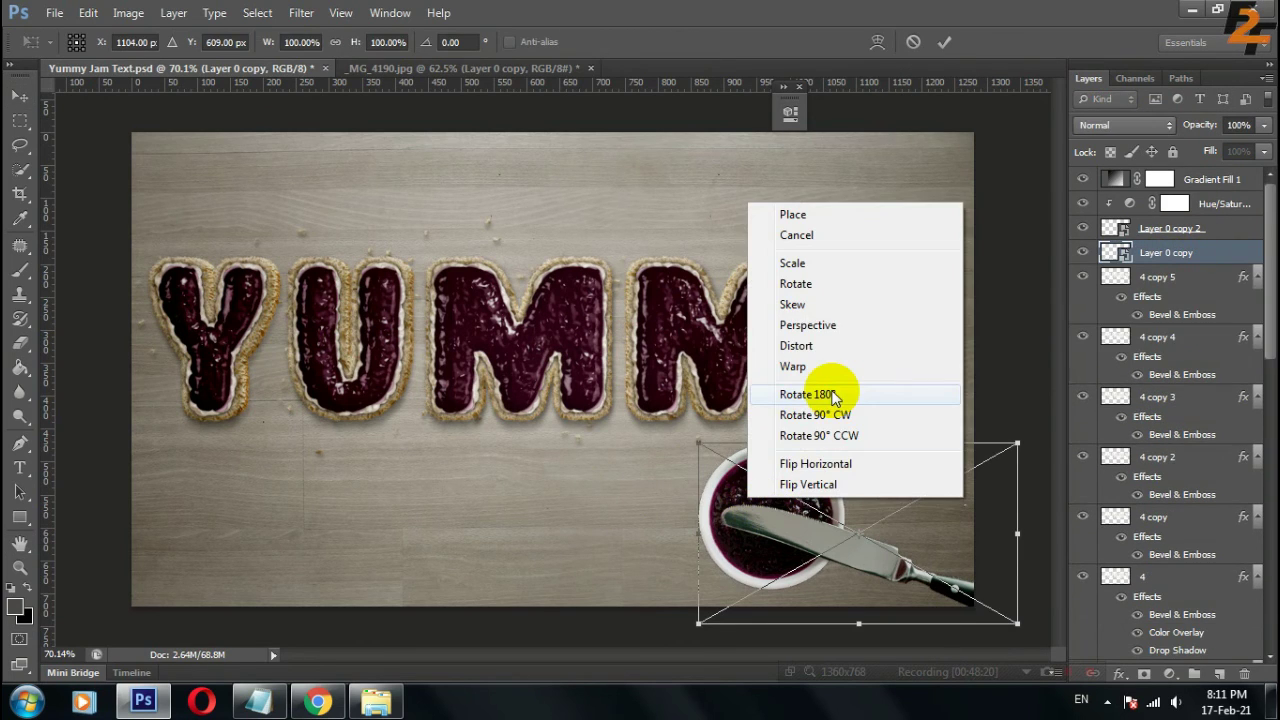
pyautogui.click(695, 445)
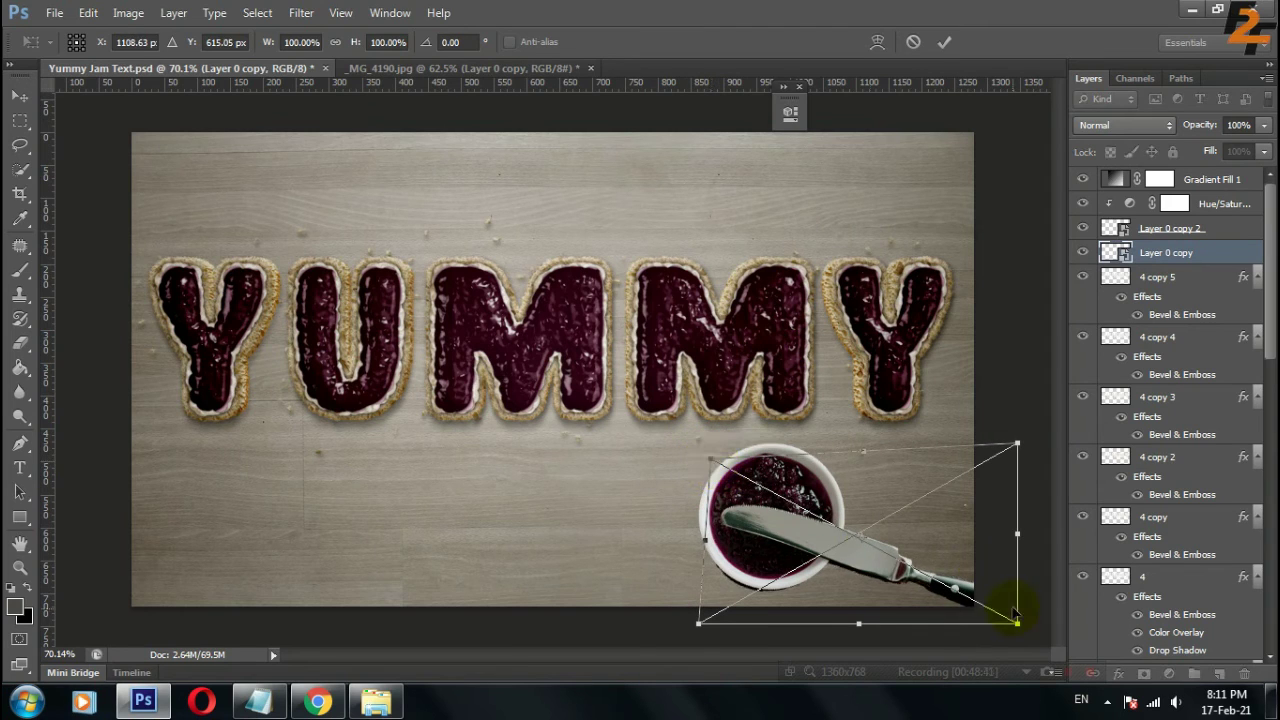
pyautogui.moveTo(1017, 623); pyautogui.dragTo(1045, 636)
pyautogui.moveTo(712, 458); pyautogui.dragTo(858, 537)
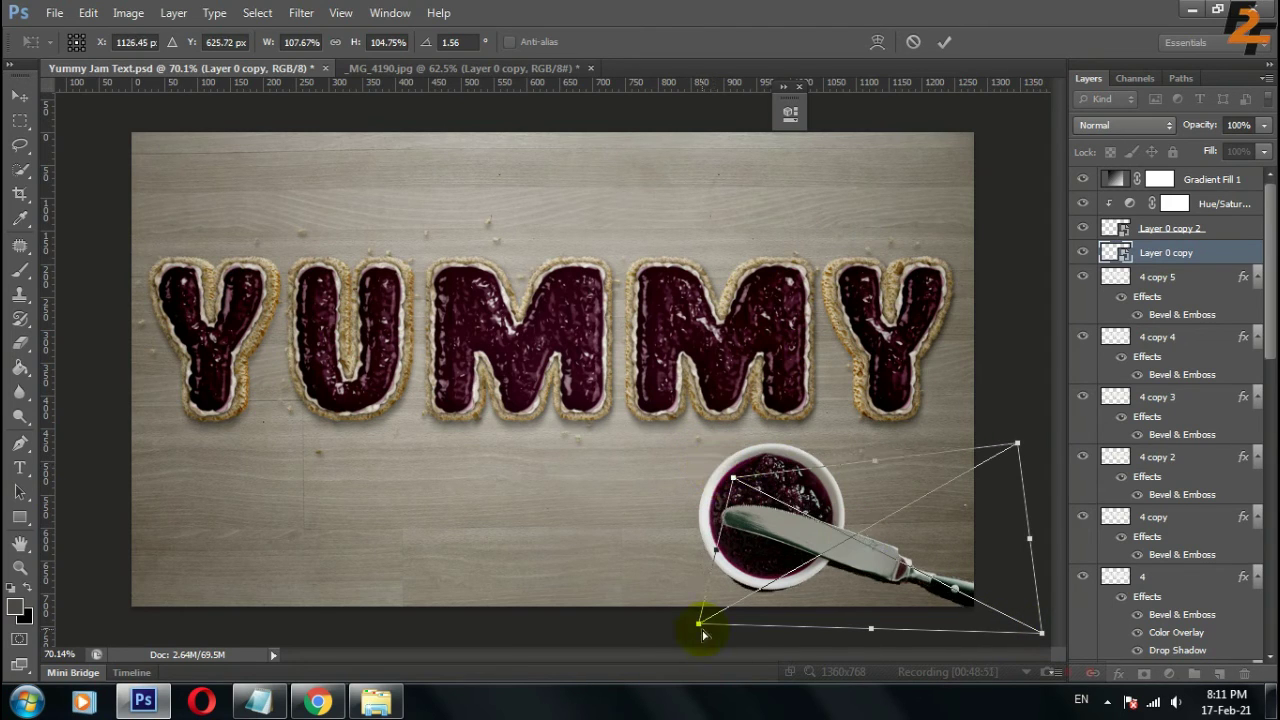
pyautogui.moveTo(704, 635); pyautogui.dragTo(702, 647)
pyautogui.moveTo(1021, 453); pyautogui.dragTo(1039, 445)
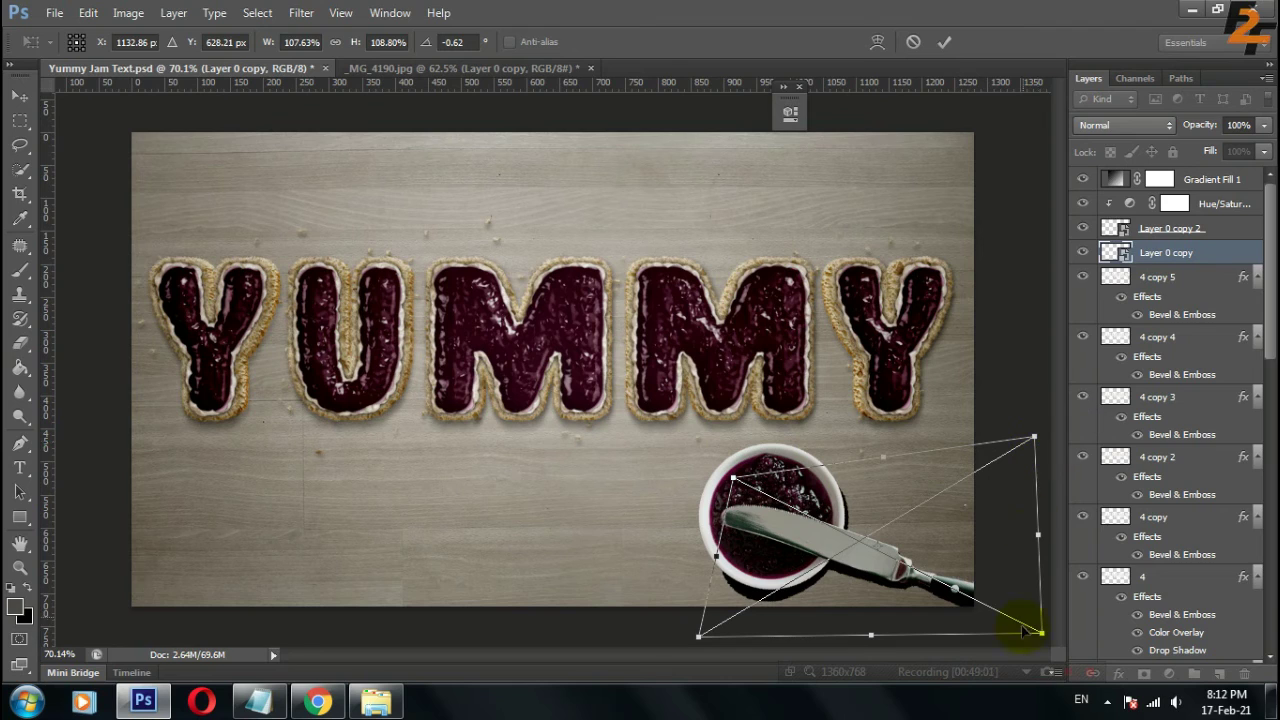
pyautogui.moveTo(1045, 635); pyautogui.dragTo(1034, 632)
pyautogui.moveTo(733, 478); pyautogui.dragTo(722, 452)
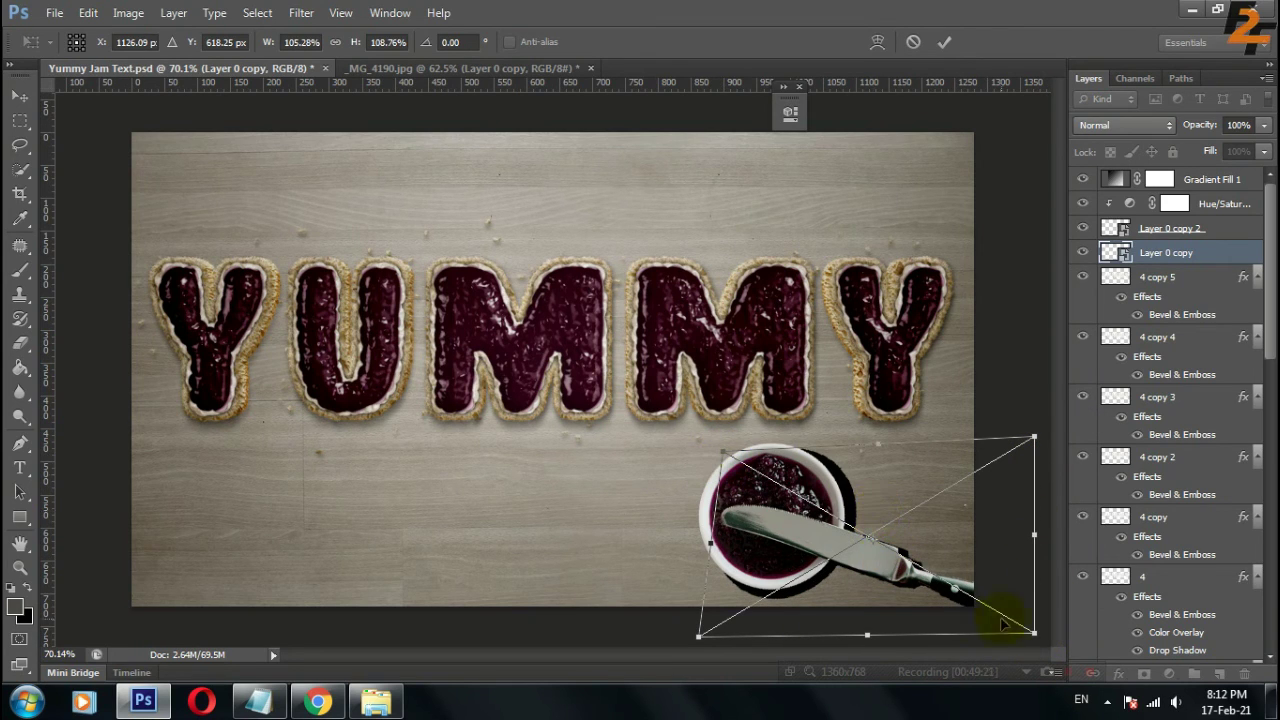
pyautogui.moveTo(887, 541); pyautogui.dragTo(893, 550)
pyautogui.moveTo(706, 643); pyautogui.dragTo(705, 637)
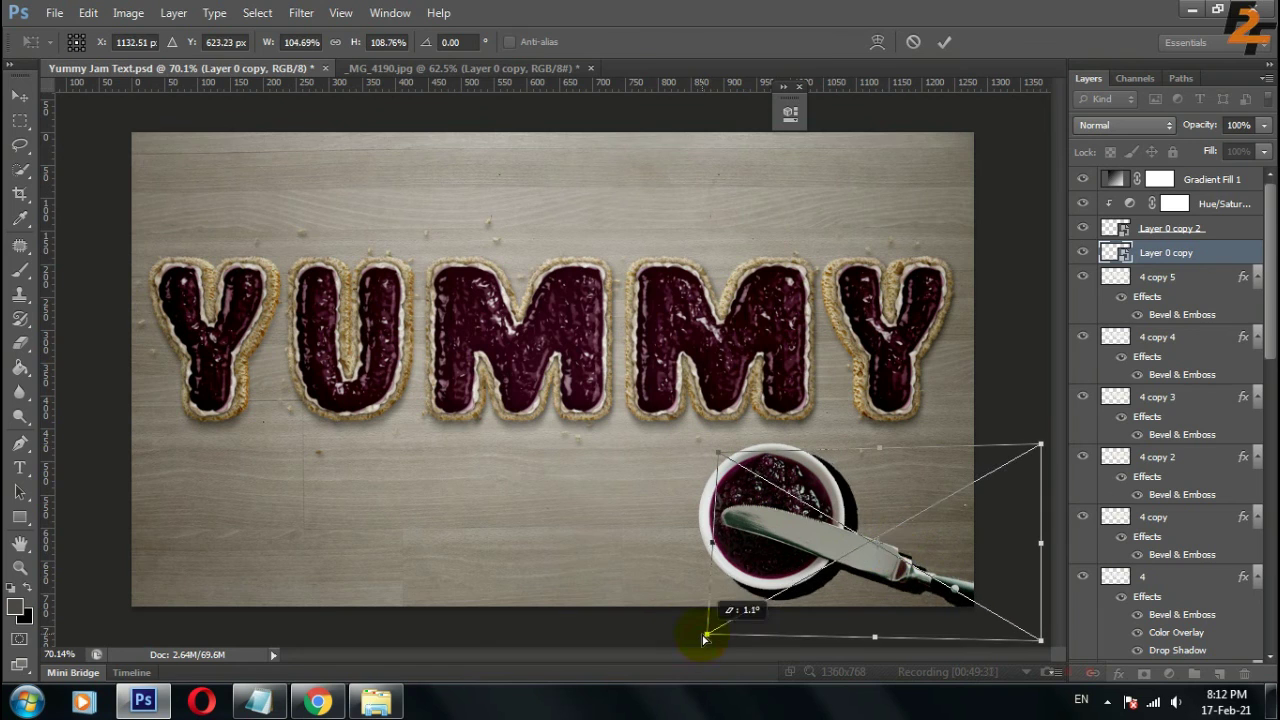
pyautogui.moveTo(708, 458); pyautogui.dragTo(718, 462)
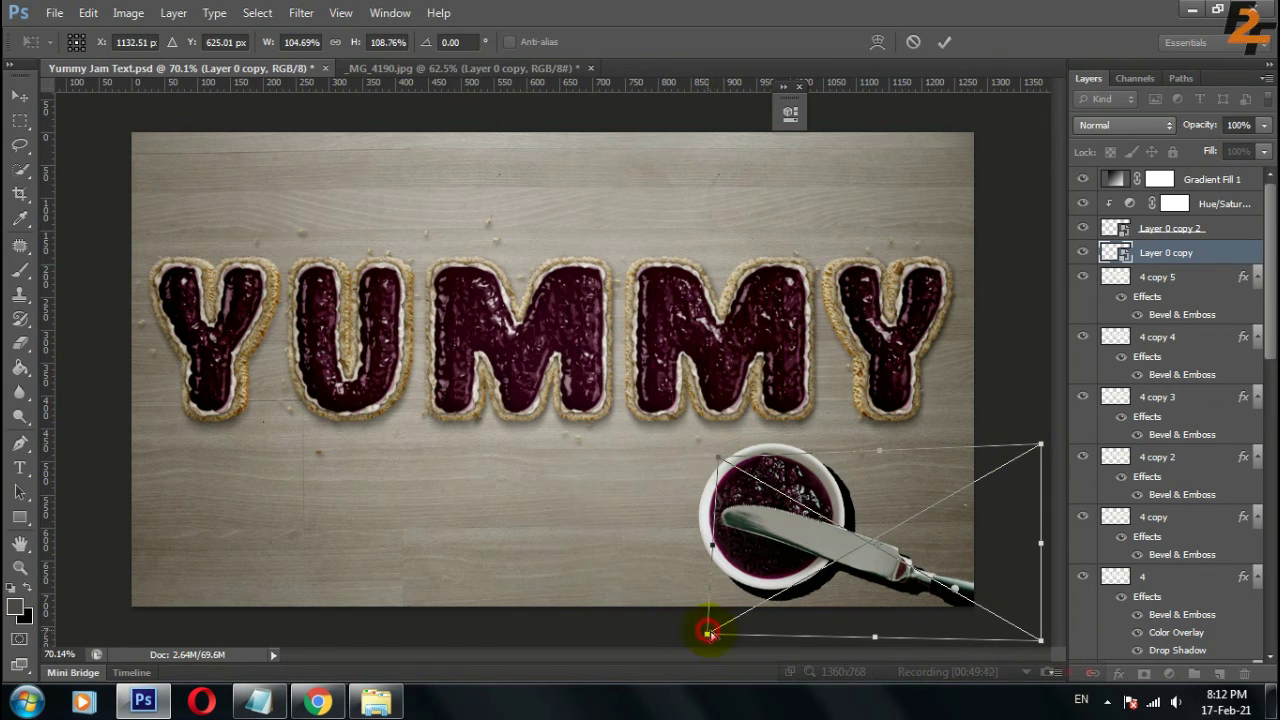
pyautogui.moveTo(708, 633); pyautogui.dragTo(714, 634)
pyautogui.press('Return')
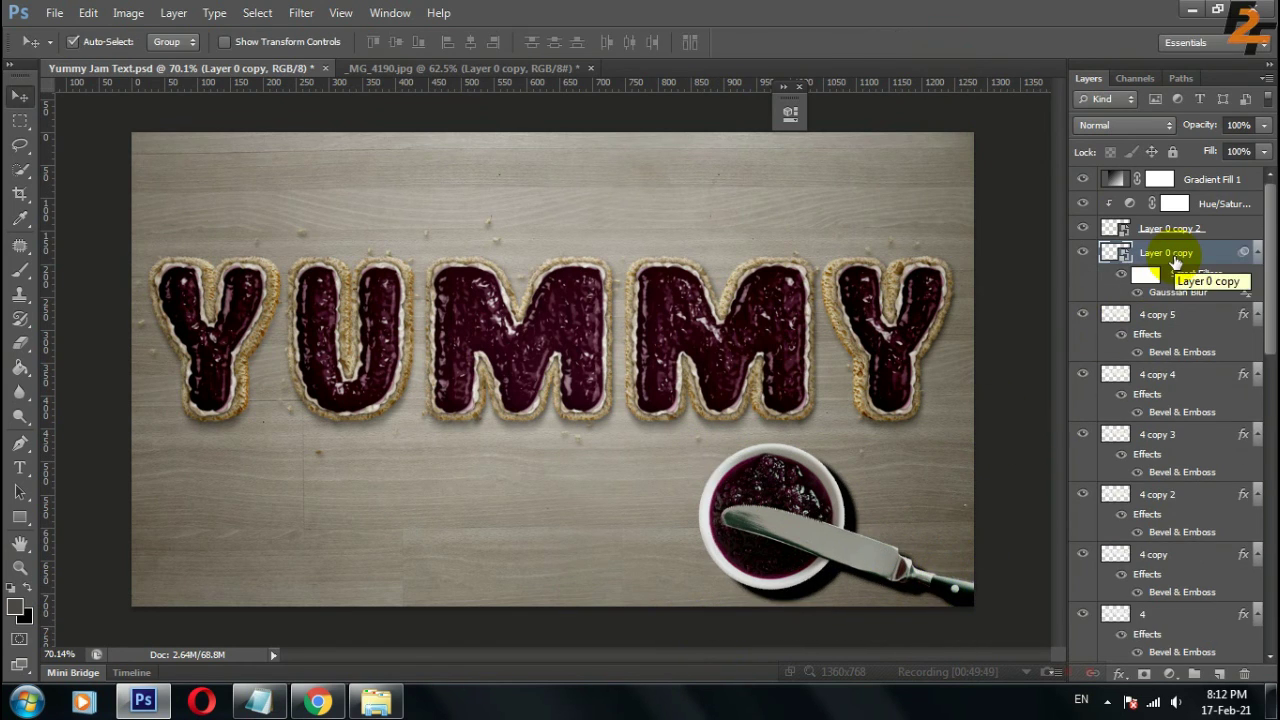
# Set the bowl shadow's opacity to 60% and select the Hue/Saturation 1 mask
pyautogui.write('60')
pyautogui.press('Return')
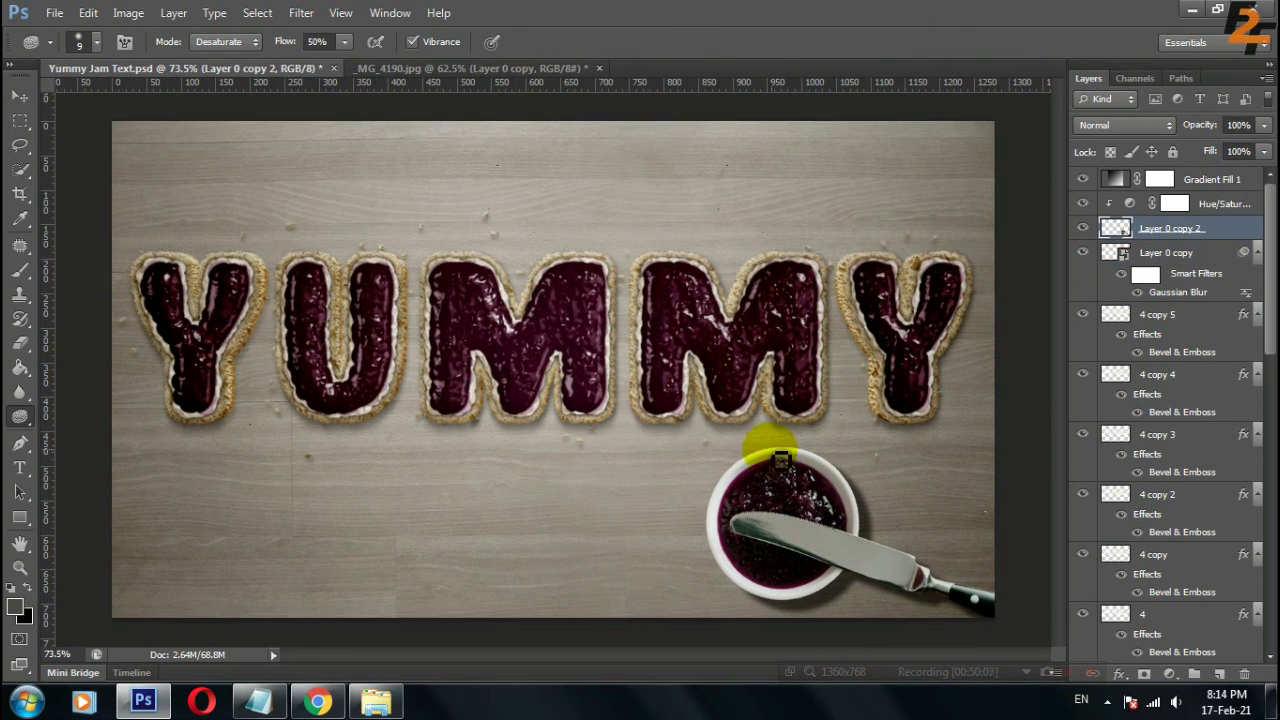
pyautogui.scroll(-5, 1170, 450)
pyautogui.scroll(-2, 1170, 500)
pyautogui.click(1160, 601)
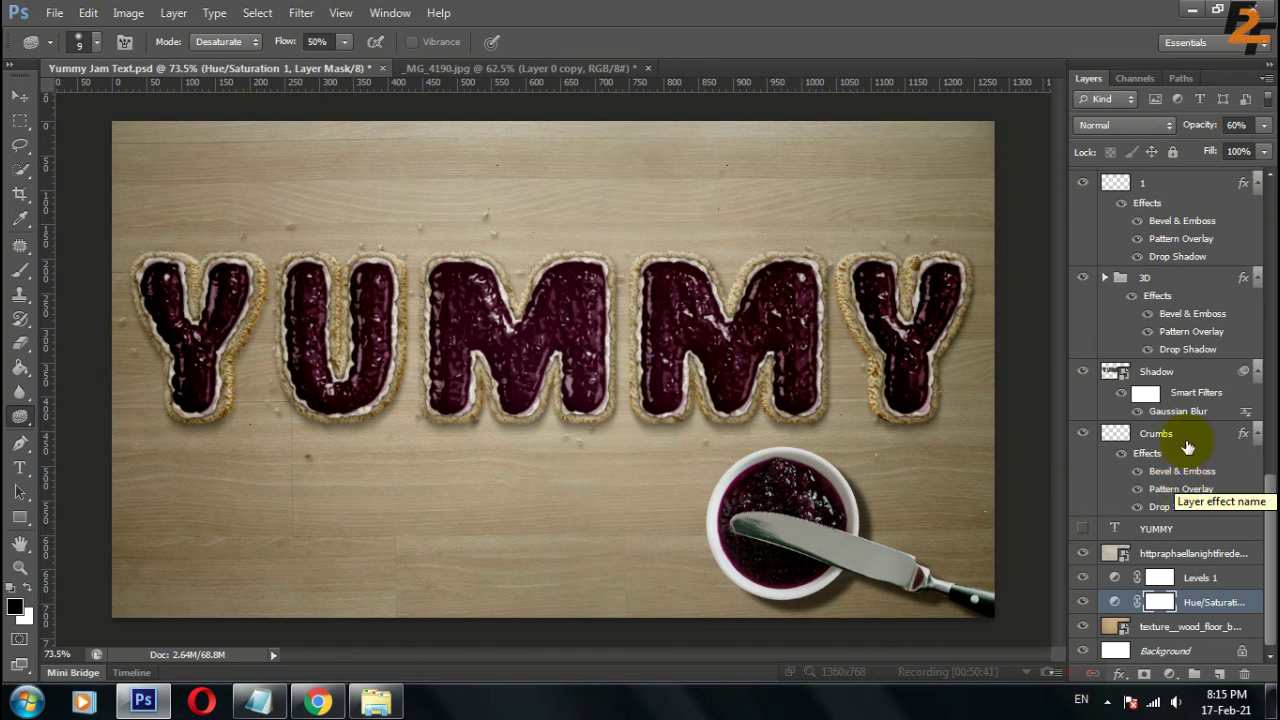
# View the finished YUMMY artwork in full-screen mode and pan across it
pyautogui.scroll(5, 1187, 447)
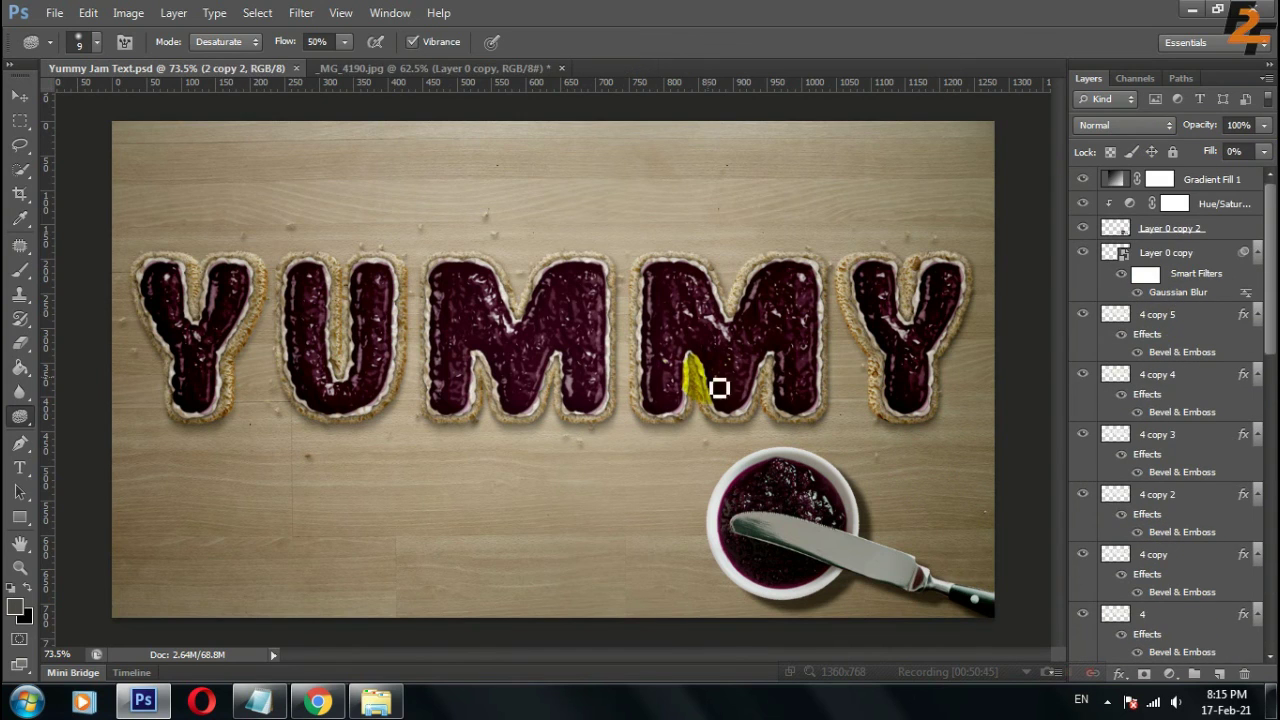
pyautogui.press('f')
pyautogui.press('f')
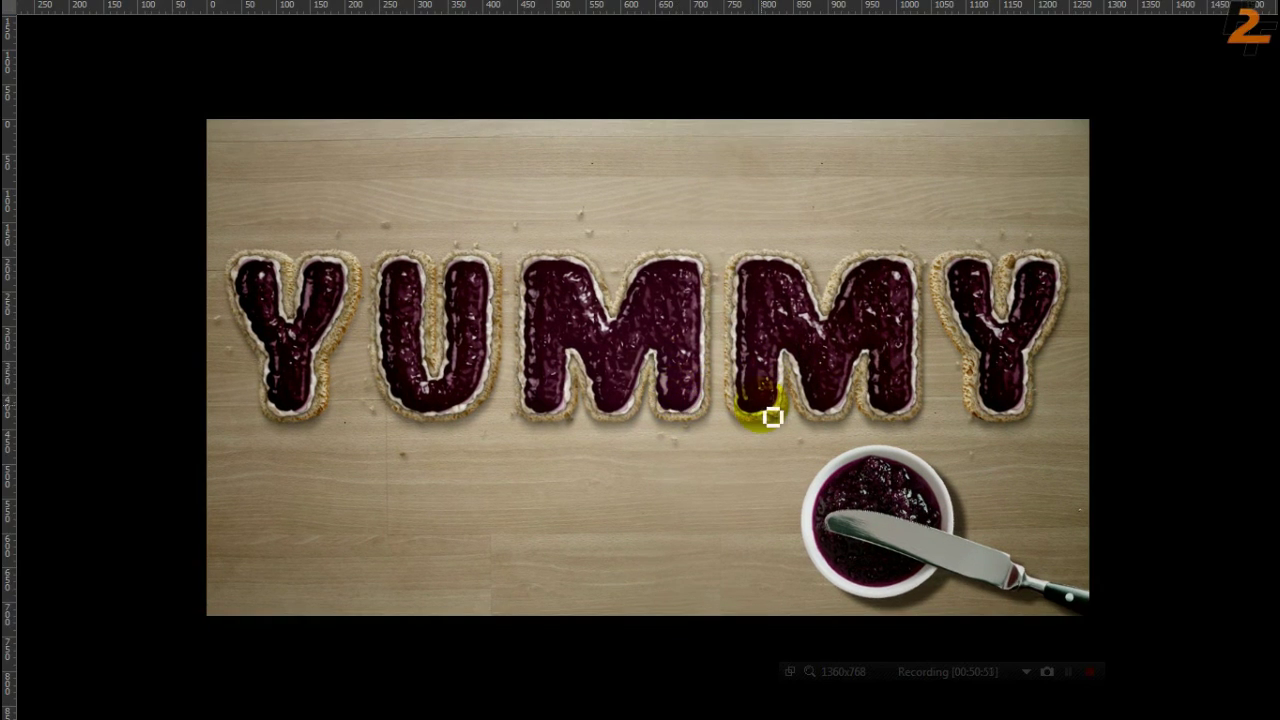
pyautogui.scroll(2, 771, 418)
pyautogui.moveTo(669, 333); pyautogui.dragTo(663, 322)
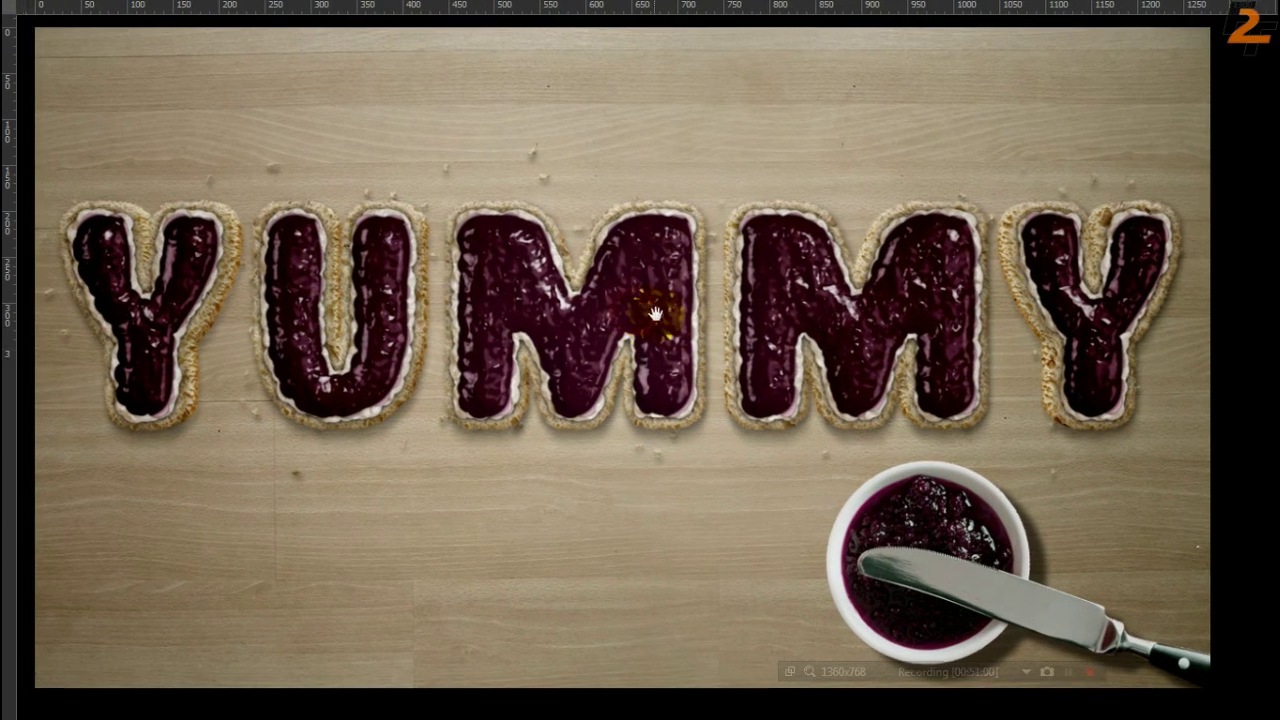